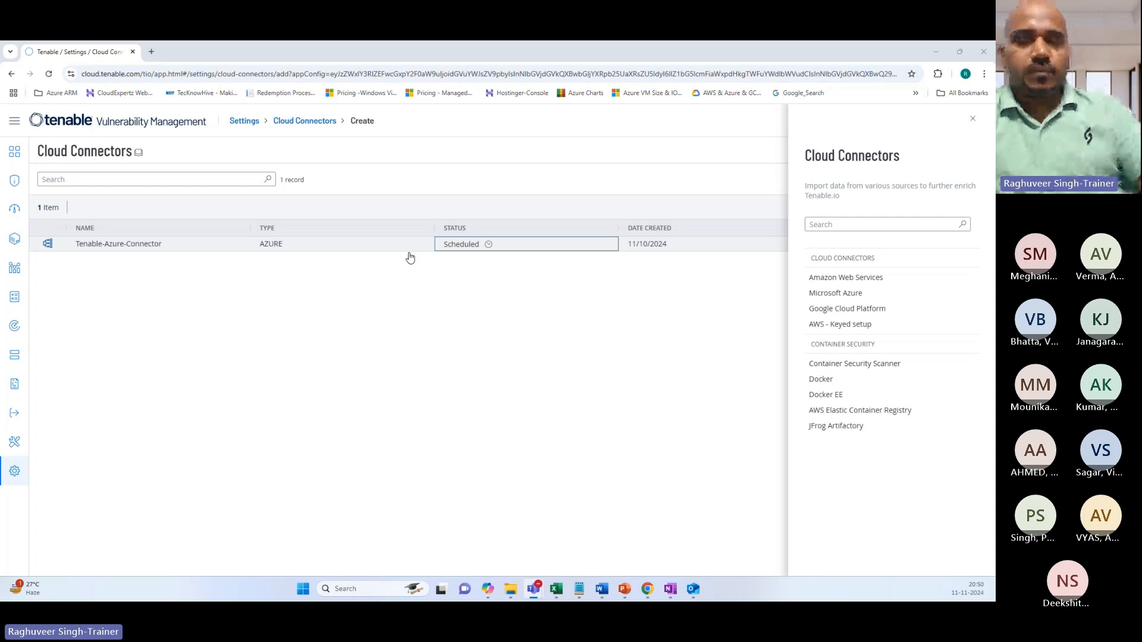
Switch to the Word session notes listing Nessus Sensor, Nessus Agent and Cloud Connector.
key("alt+Tab")
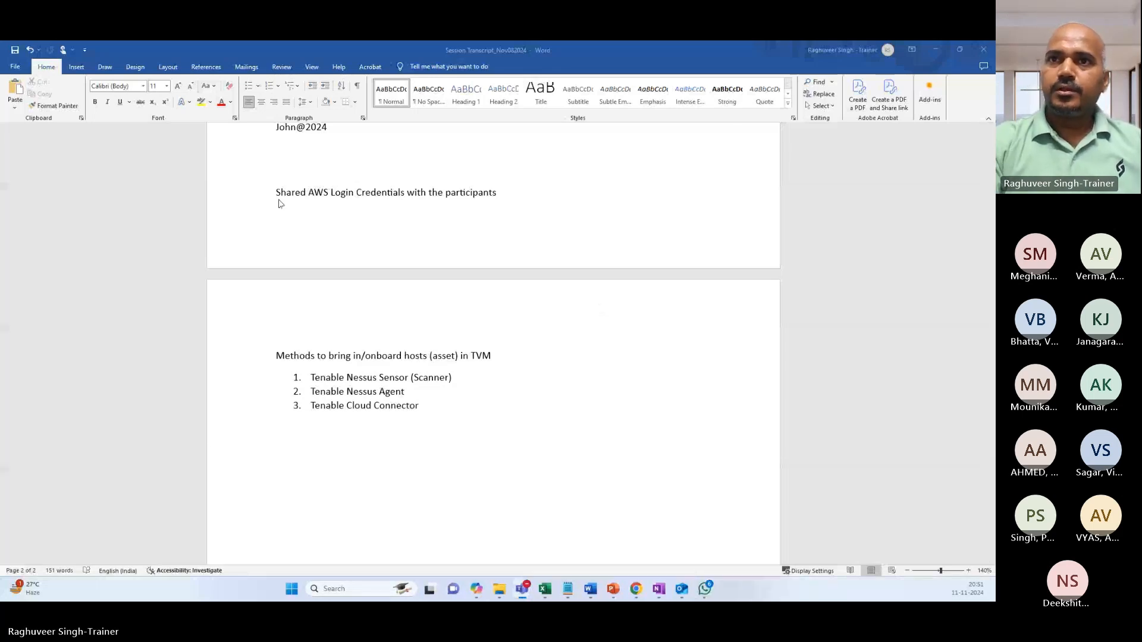
Add two blank lines below the host onboarding methods list.
left_click(458, 410)
key("Return")
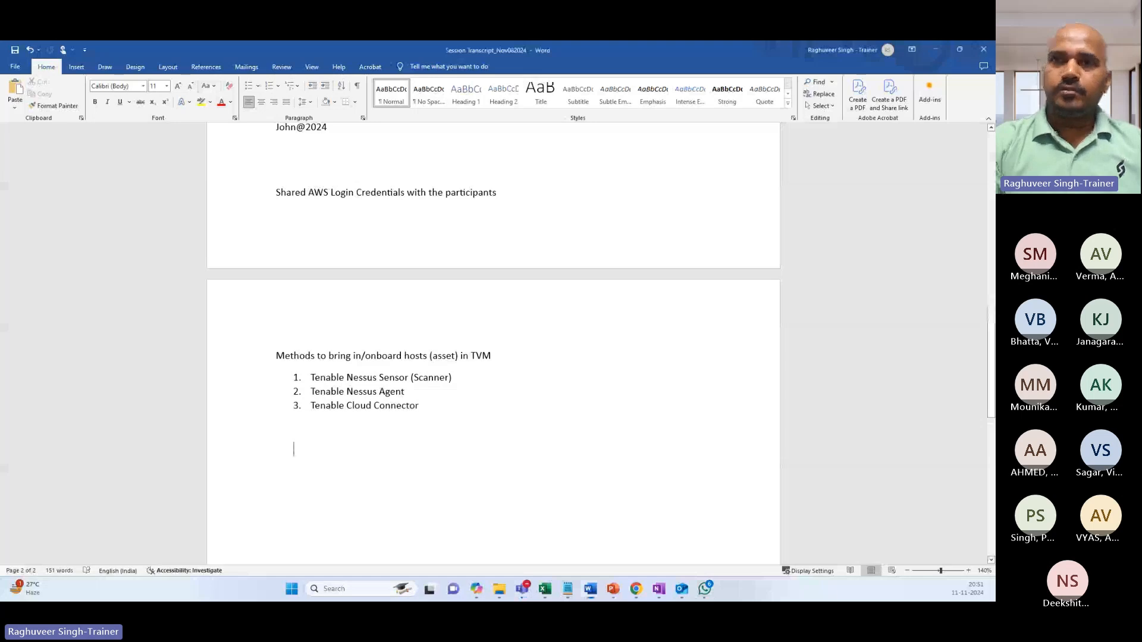
key("Return")
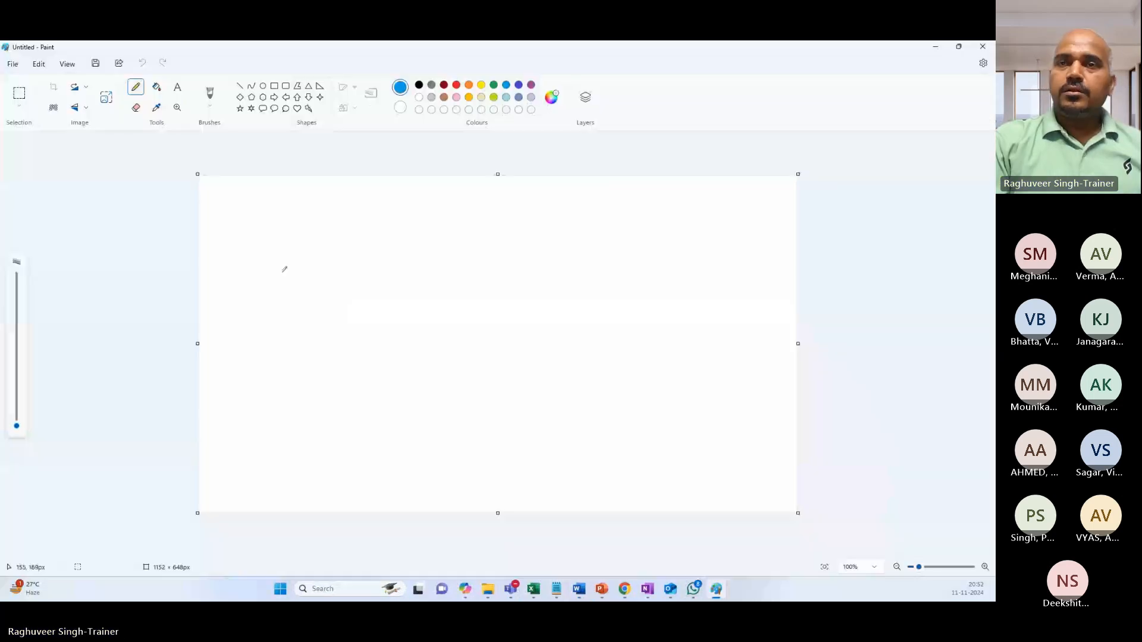
Sketch an 'Azure' circle containing two computer monitors.
mouse_move(275, 274)
left_mouse_down()
mouse_move(330, 256)
mouse_move(364, 297)
mouse_move(330, 336)
mouse_move(281, 332)
mouse_move(261, 289)
mouse_move(272, 276)
left_mouse_up()
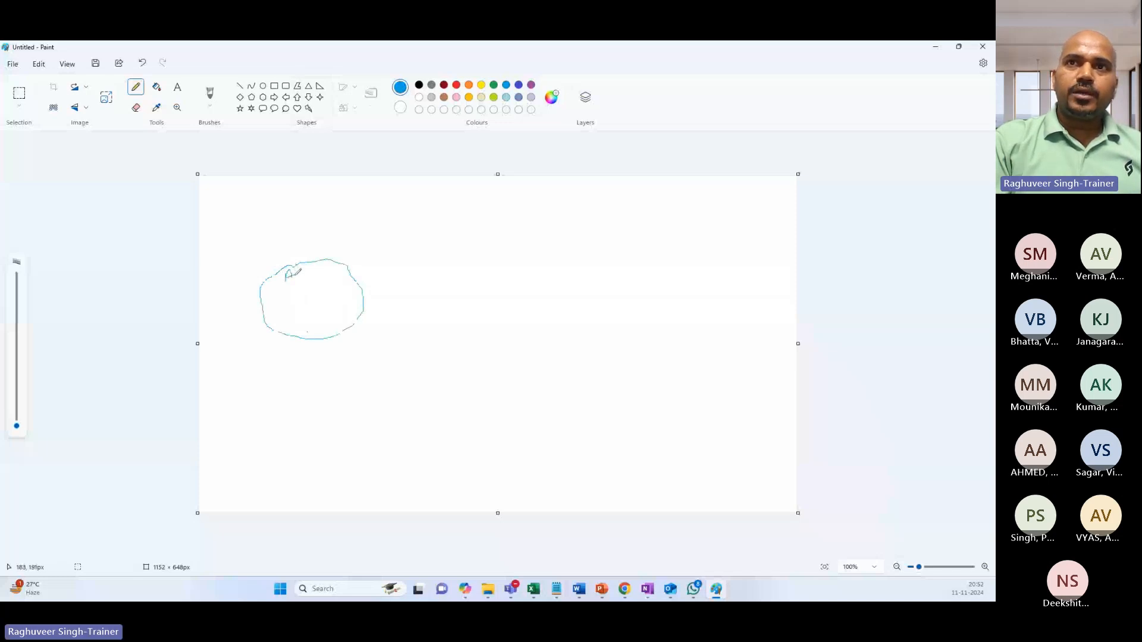
mouse_move(294, 274)
left_mouse_down()
mouse_move(324, 269)
mouse_move(282, 299)
mouse_move(295, 307)
left_mouse_up()
left_click_drag(287, 308, 291, 314)
mouse_move(282, 315)
left_mouse_down()
mouse_move(324, 299)
mouse_move(290, 334)
mouse_move(341, 316)
left_mouse_up()
left_click_drag(328, 307, 334, 323)
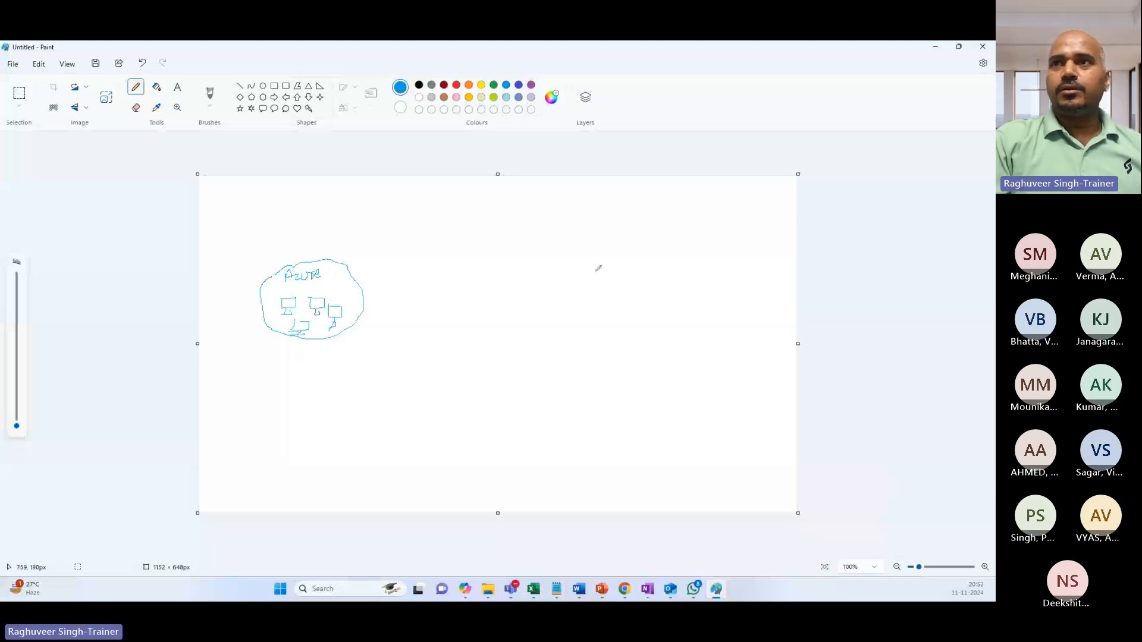
Draw a TVM circle on the right with an arrow pointing to Azure.
mouse_move(588, 260)
left_mouse_down()
mouse_move(625, 259)
mouse_move(629, 282)
mouse_move(564, 297)
mouse_move(599, 259)
mouse_move(587, 281)
mouse_move(602, 267)
mouse_move(615, 278)
left_mouse_up()
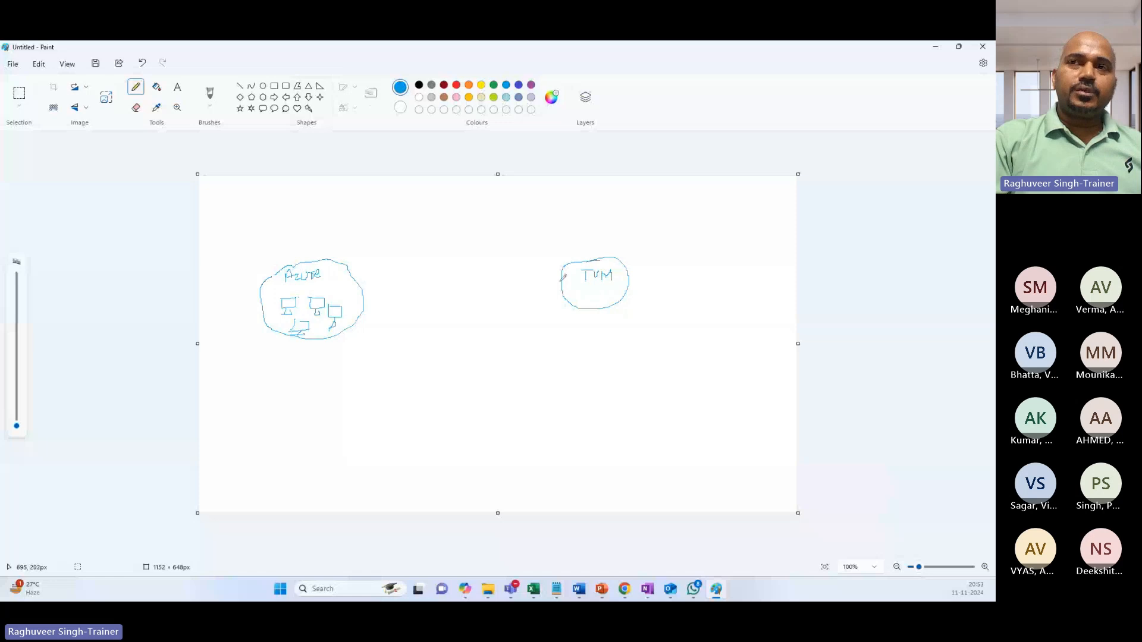
mouse_move(562, 277)
left_mouse_down()
mouse_move(466, 303)
mouse_move(372, 297)
mouse_move(372, 314)
left_mouse_up()
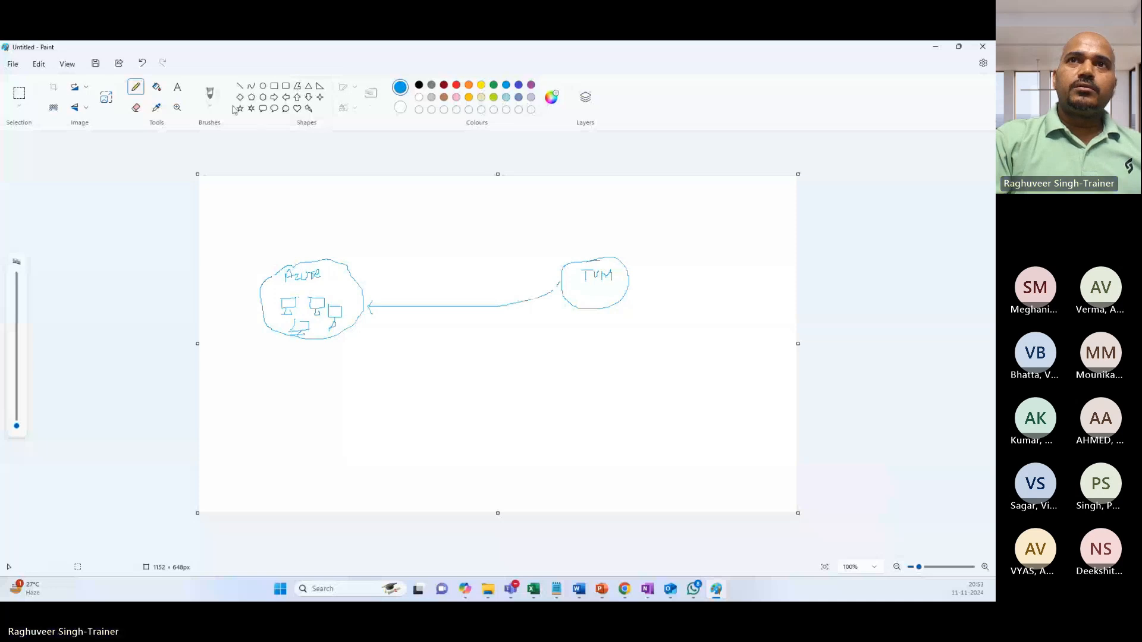
left_click(179, 89)
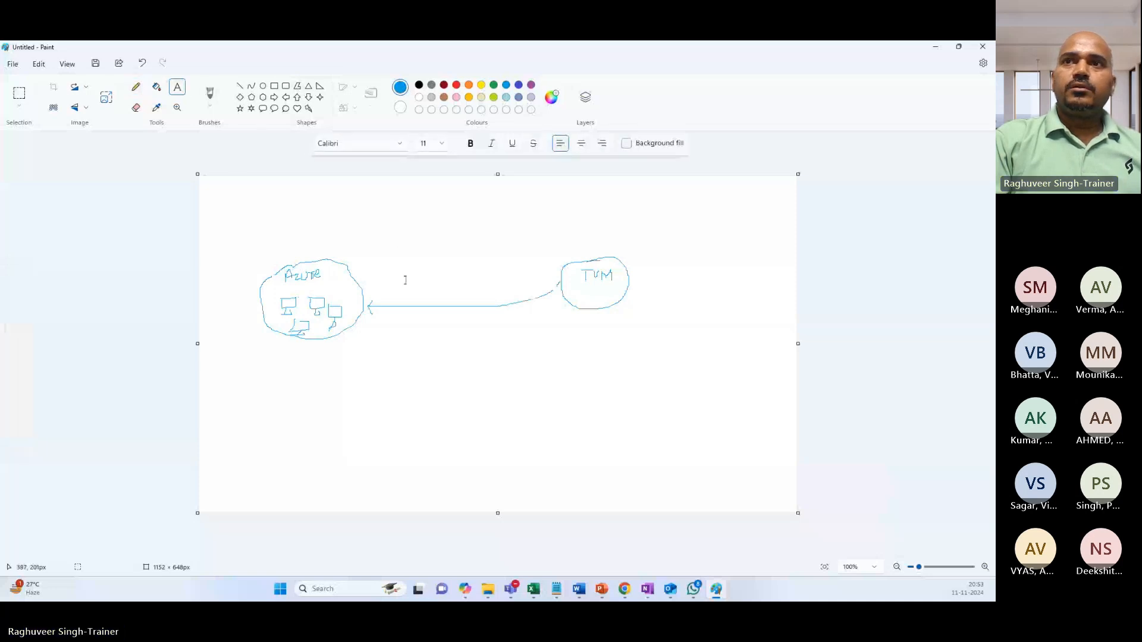
Write 'Authenticate to Azure Cloud' above the arrow.
left_click_drag(404, 283, 501, 296)
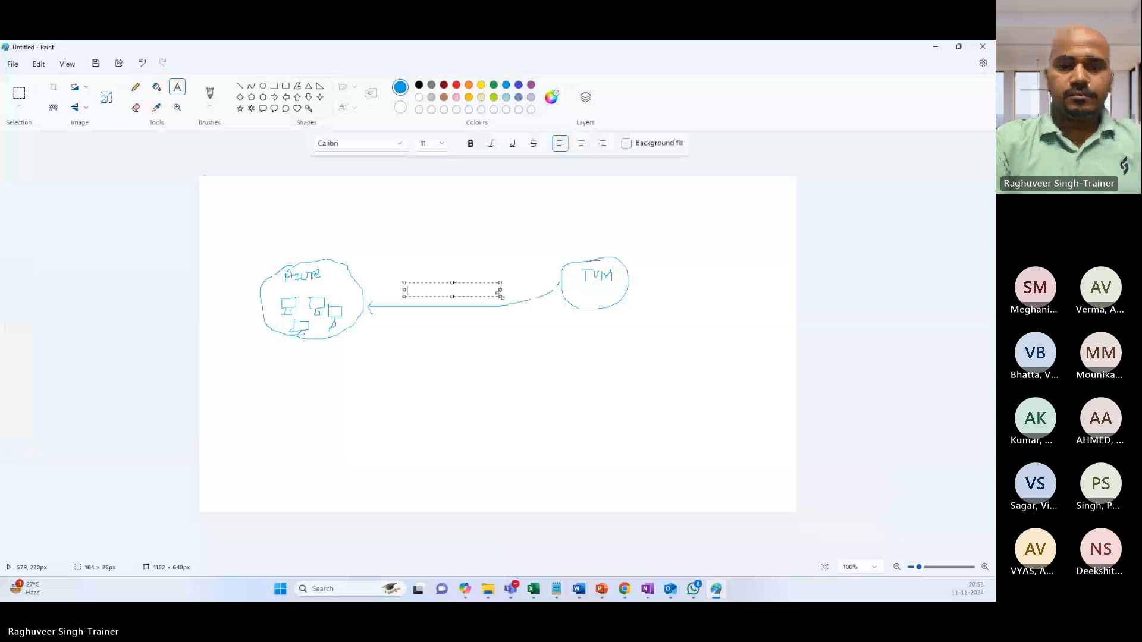
type("Authenticat")
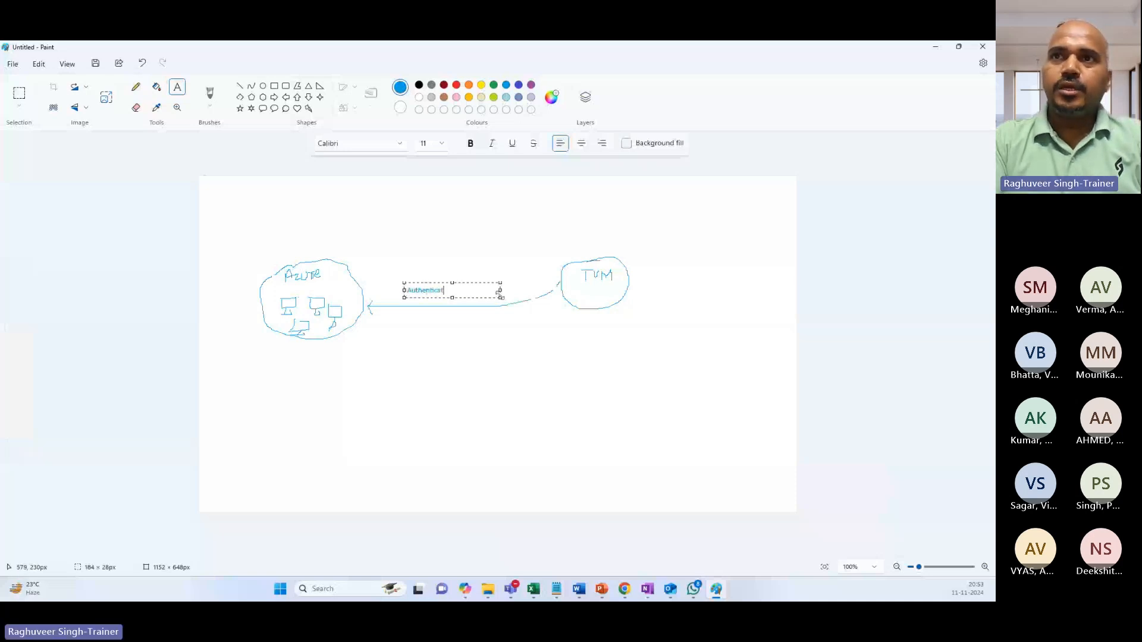
type("e to Az")
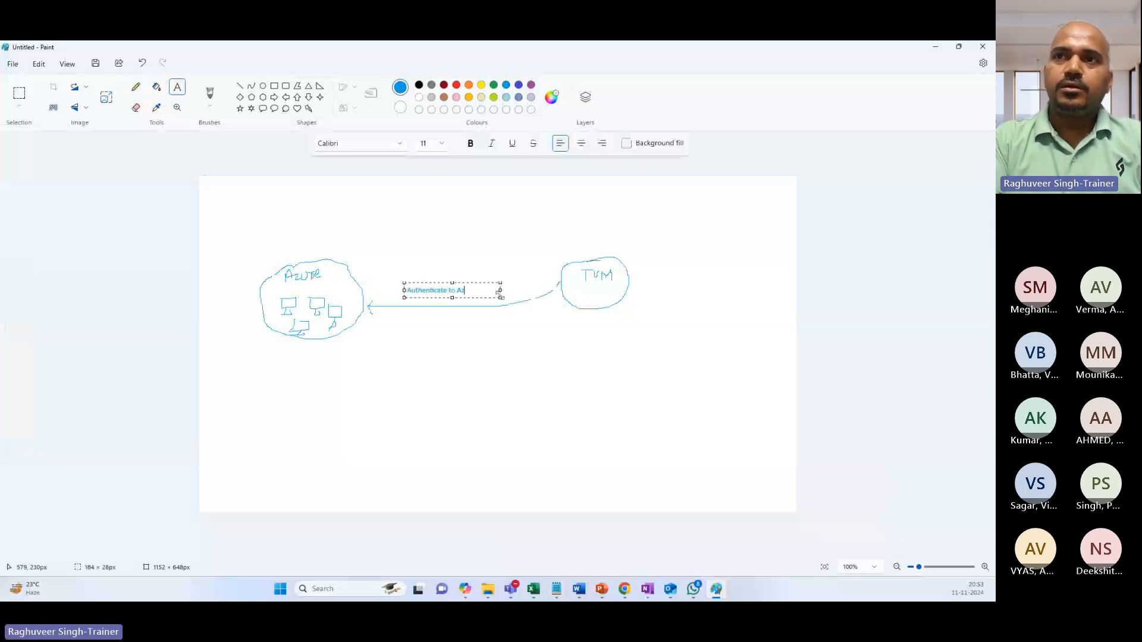
type("ure Cloud")
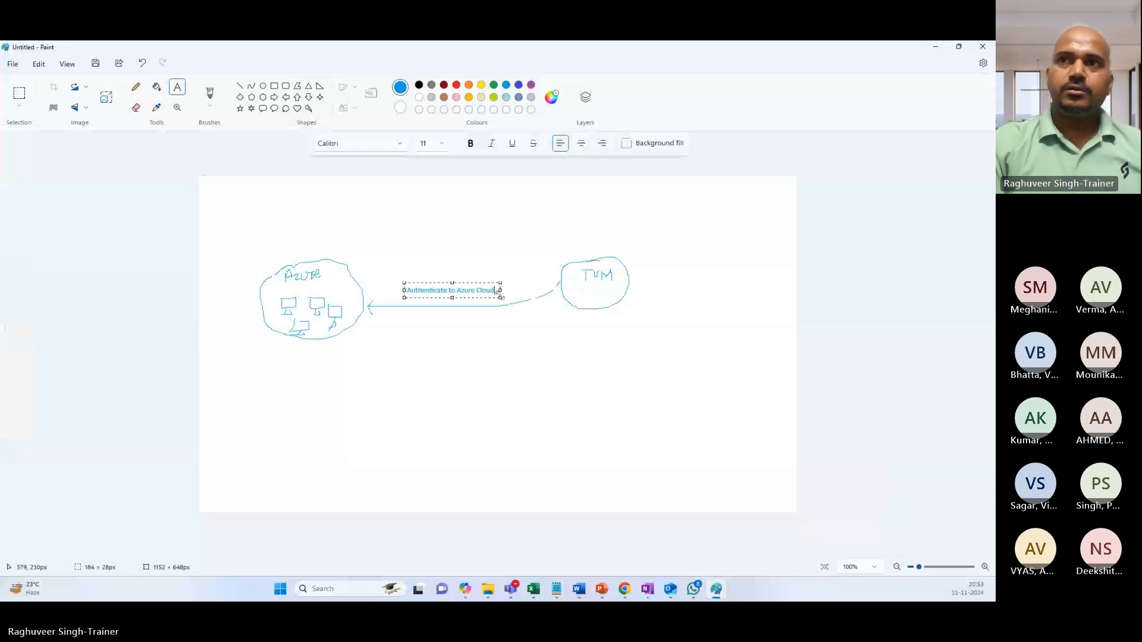
left_click(495, 356)
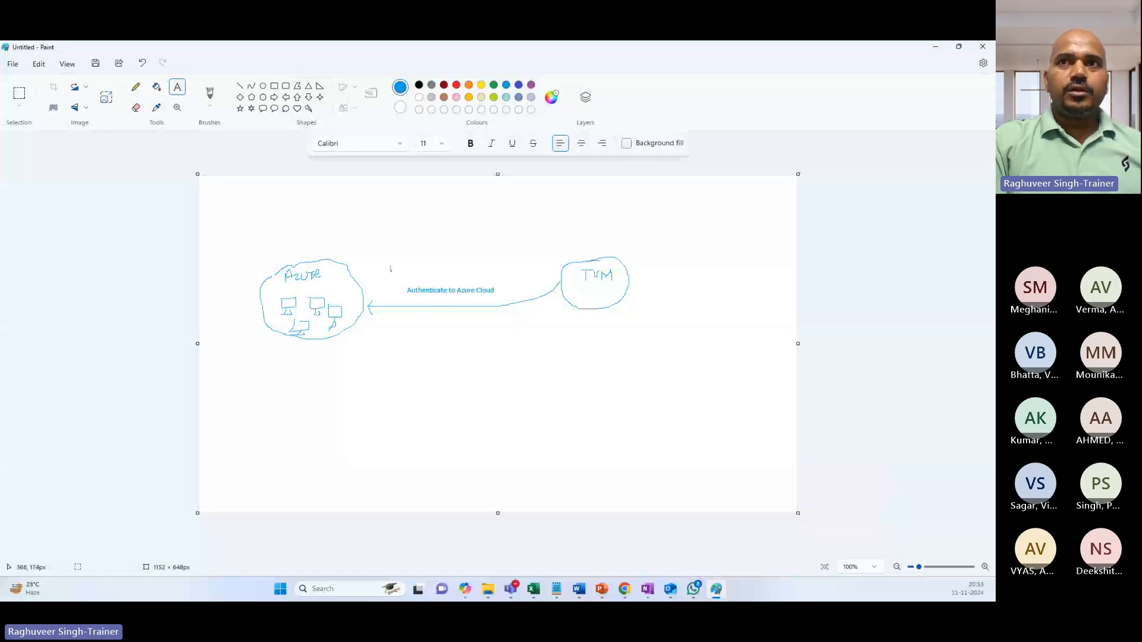
Write 'Tenant/Subscription' below the arrow on one line and discard stray empty text boxes.
left_click(415, 320)
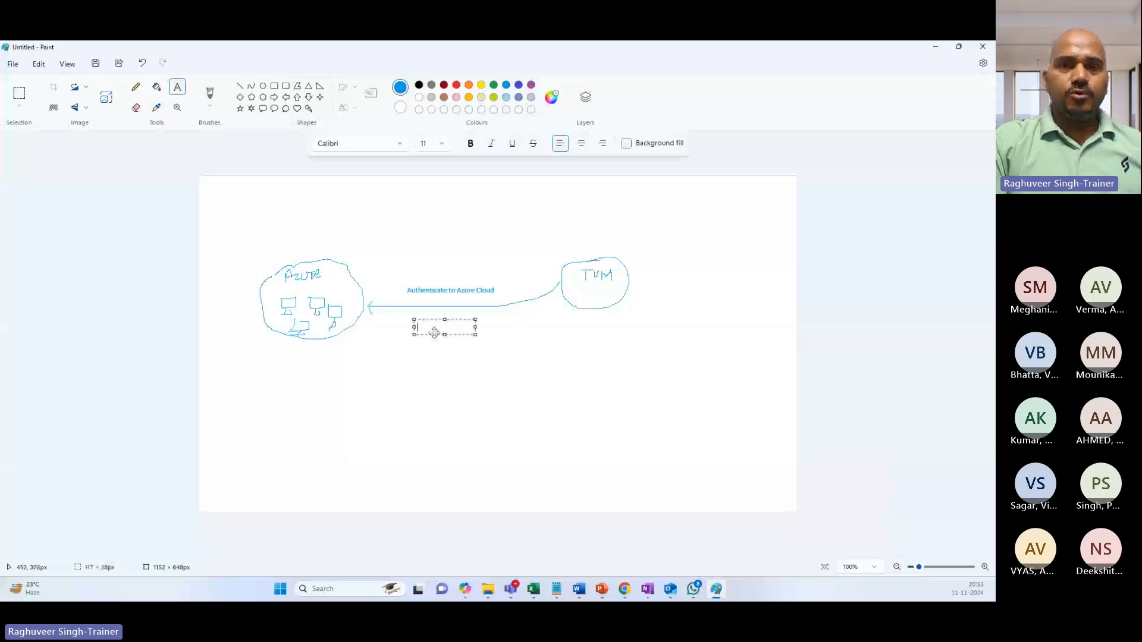
type("Ten")
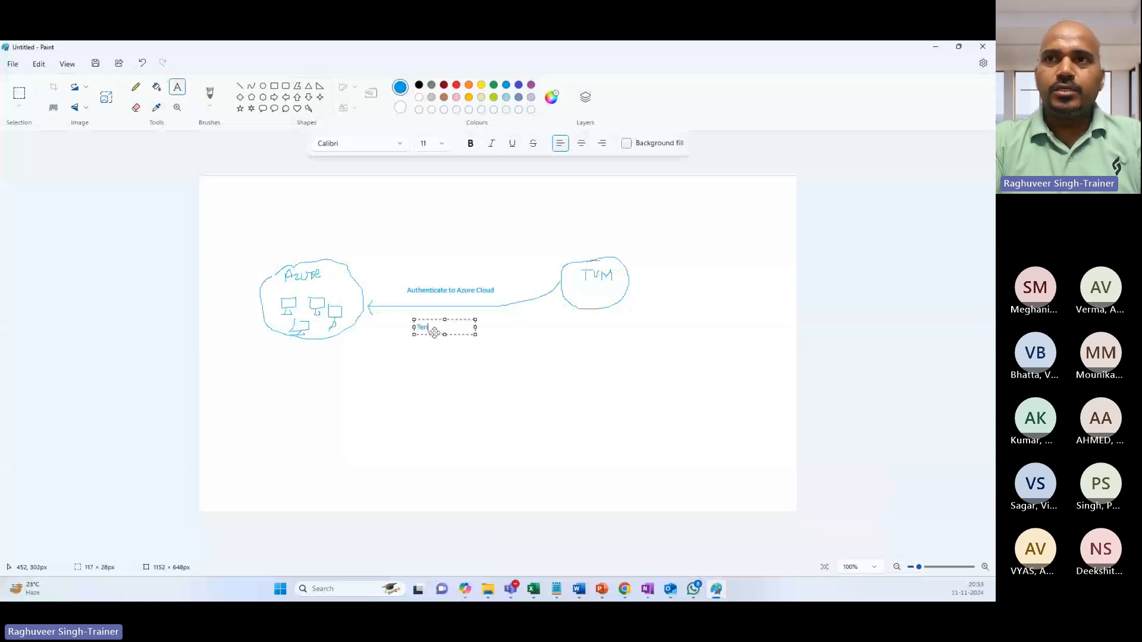
type("ant/Subsc")
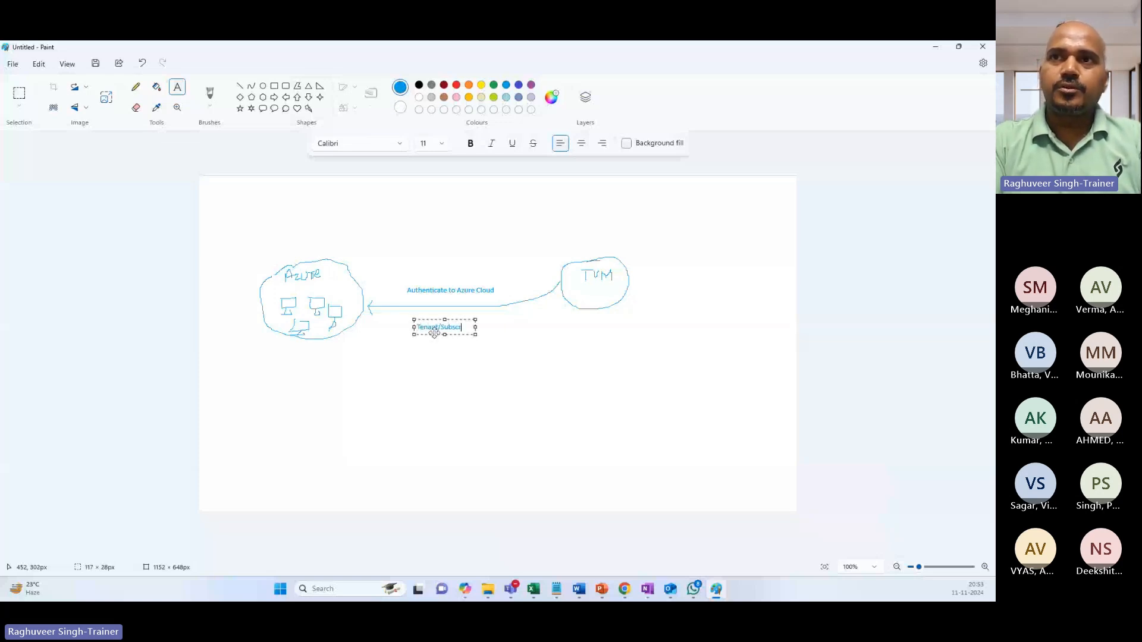
type("ription")
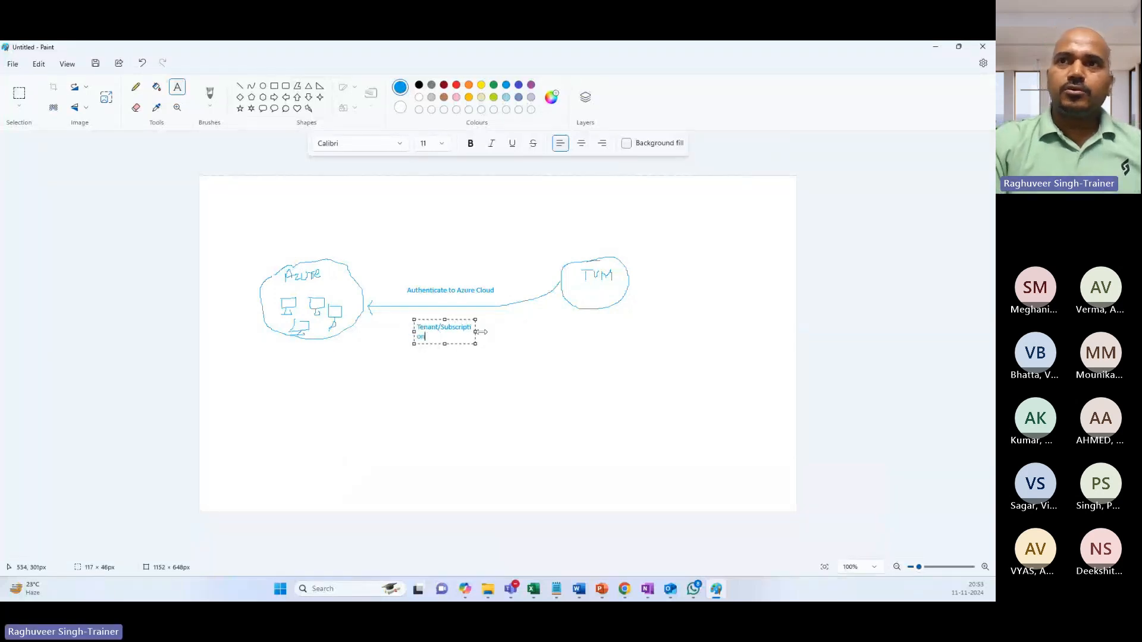
left_click_drag(476, 332, 509, 331)
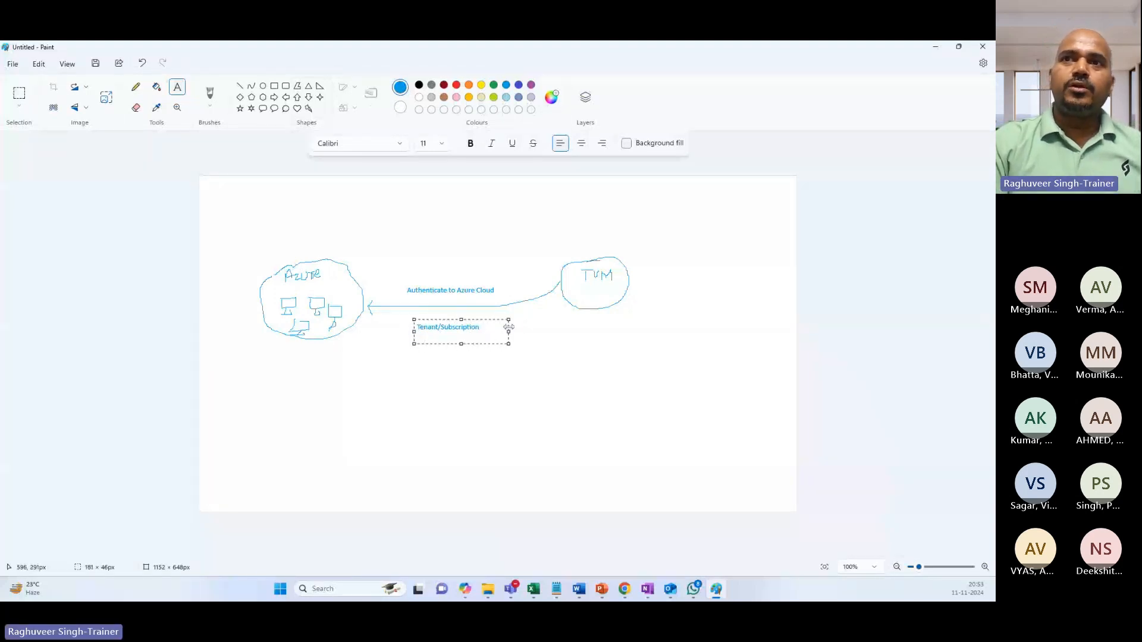
left_click(428, 372)
left_click(440, 326)
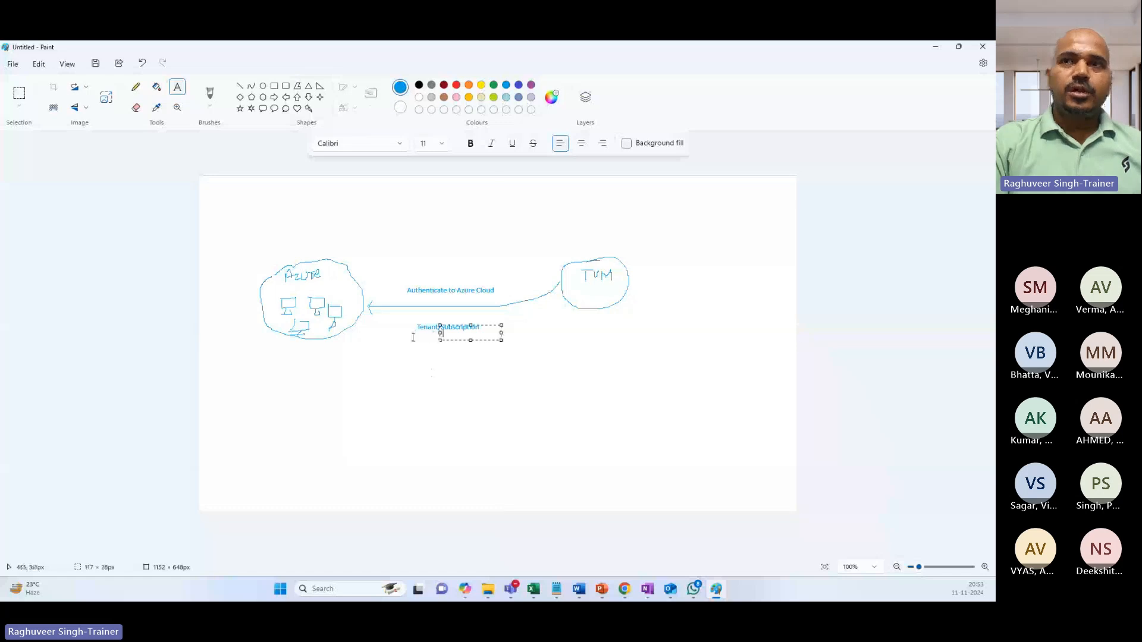
left_click(413, 337)
left_click_drag(403, 290, 447, 292)
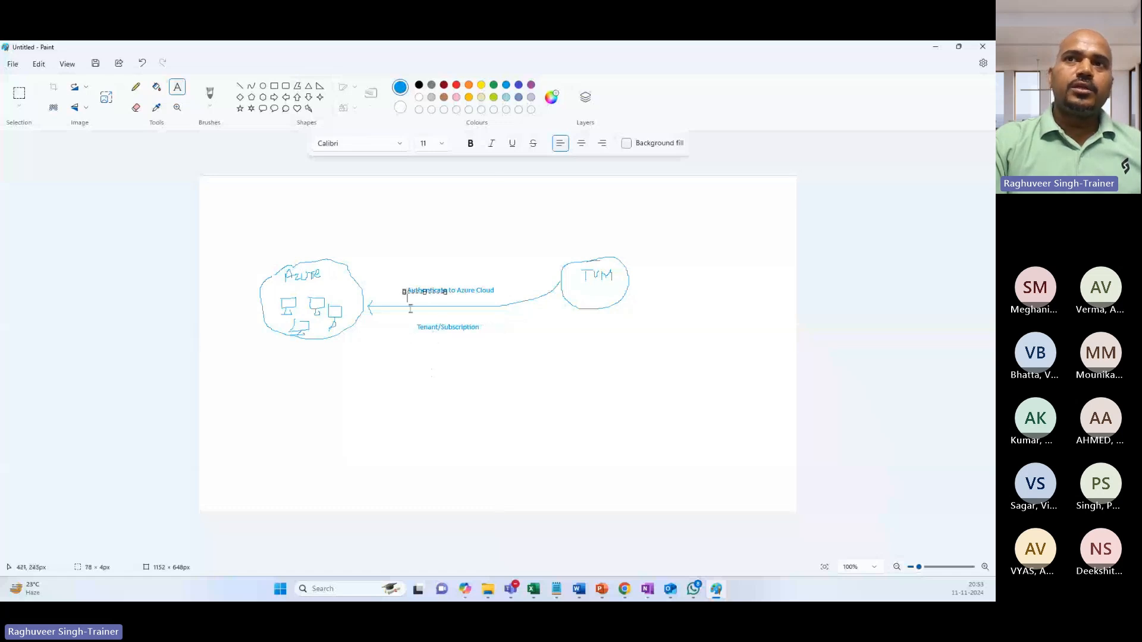
left_click(434, 308)
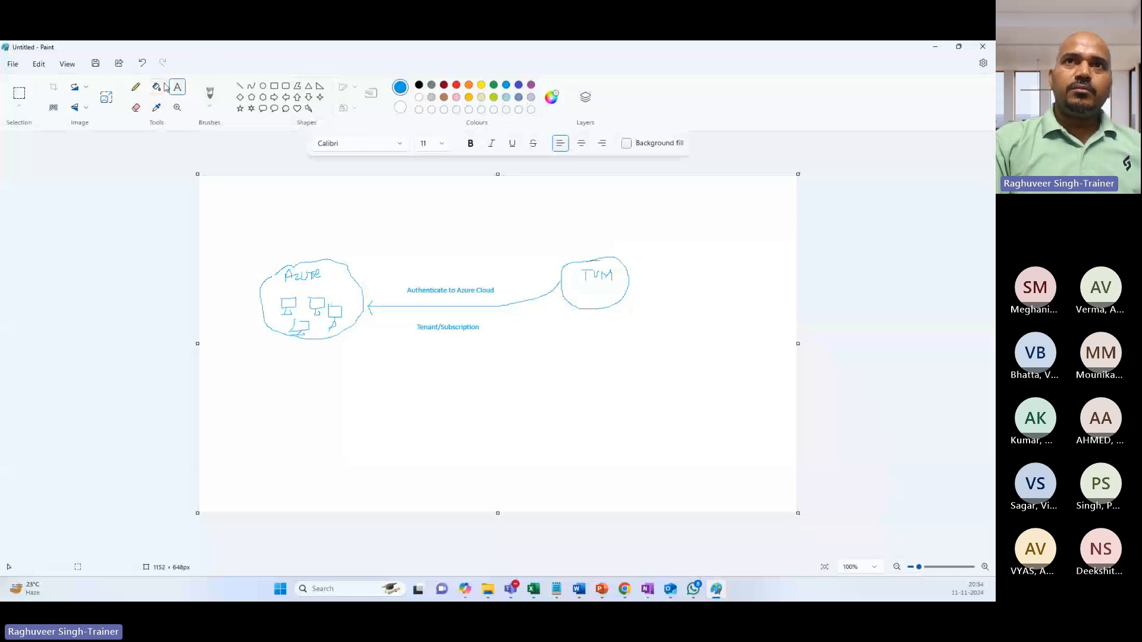
Add an 'Entra ID (Azure AD)' label above the Azure cloud.
left_click(135, 87)
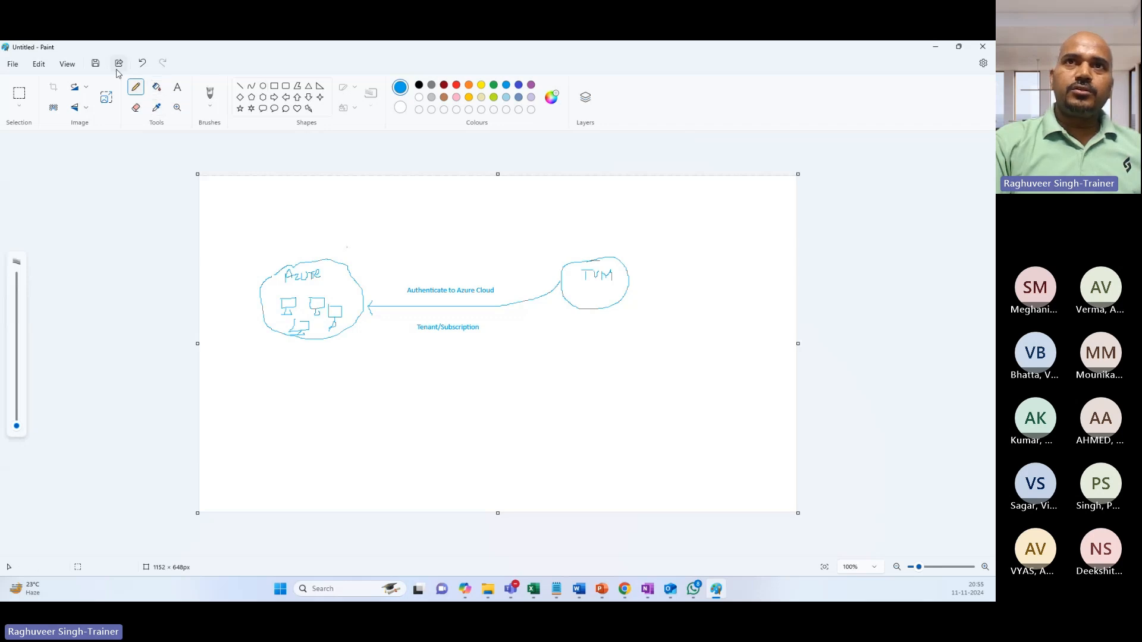
left_click(178, 89)
left_click_drag(303, 242, 372, 260)
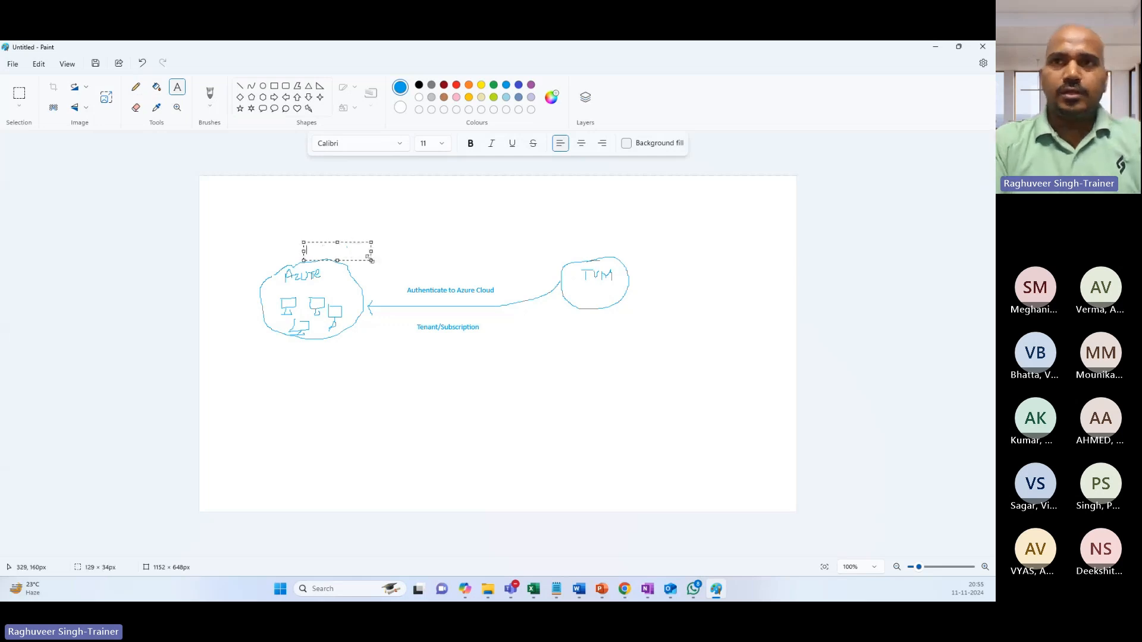
type("Entra DI")
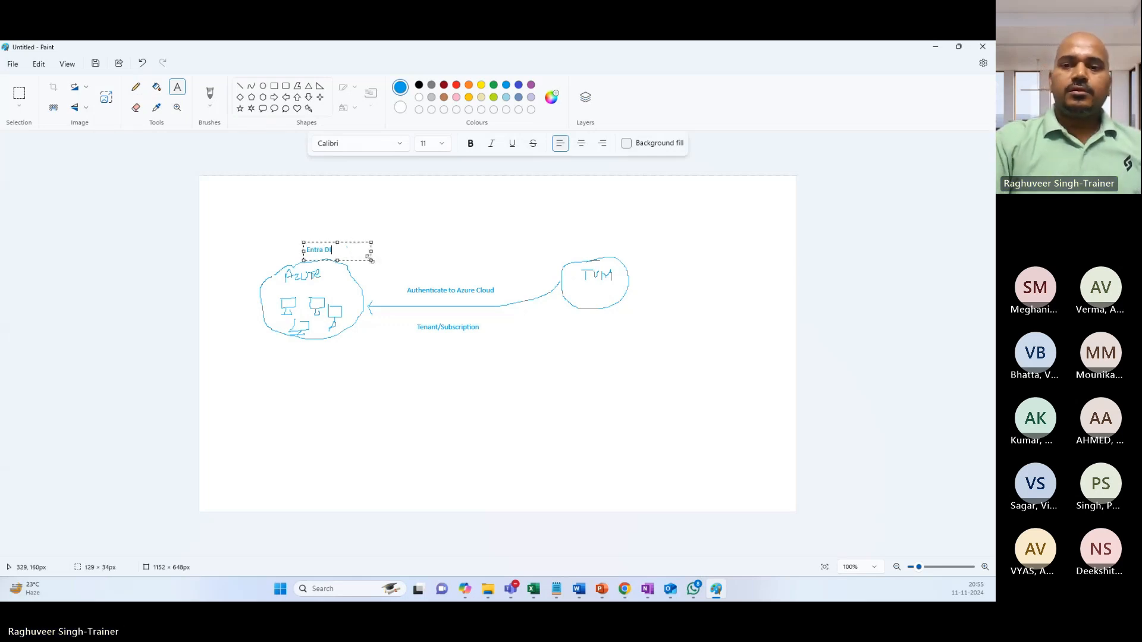
key("BackSpace")
type("ID ")
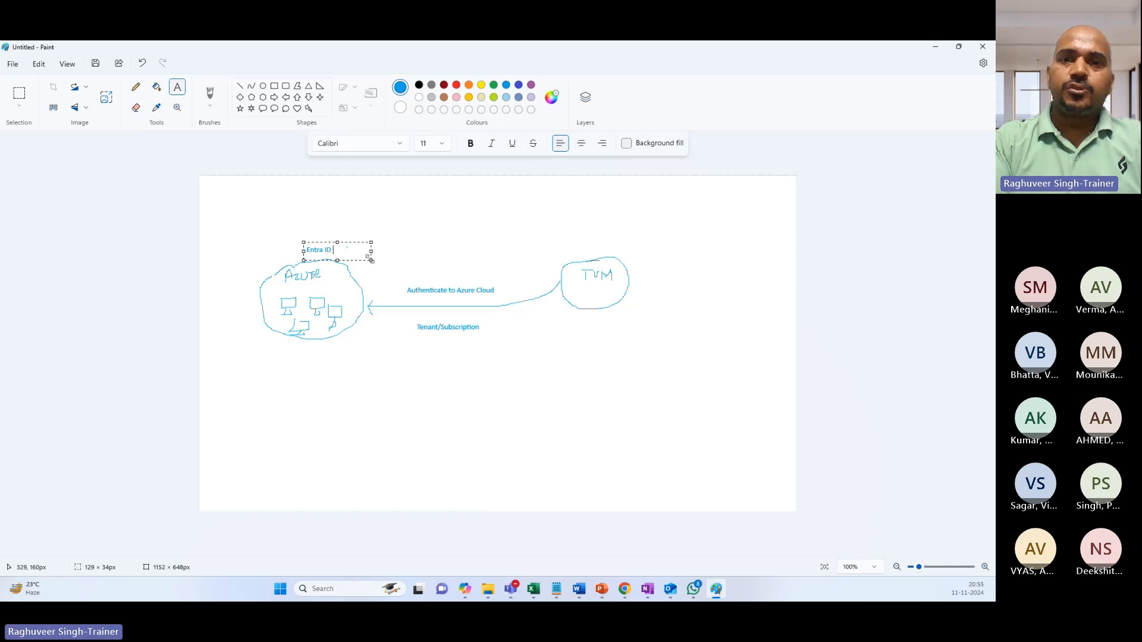
type("(Azure")
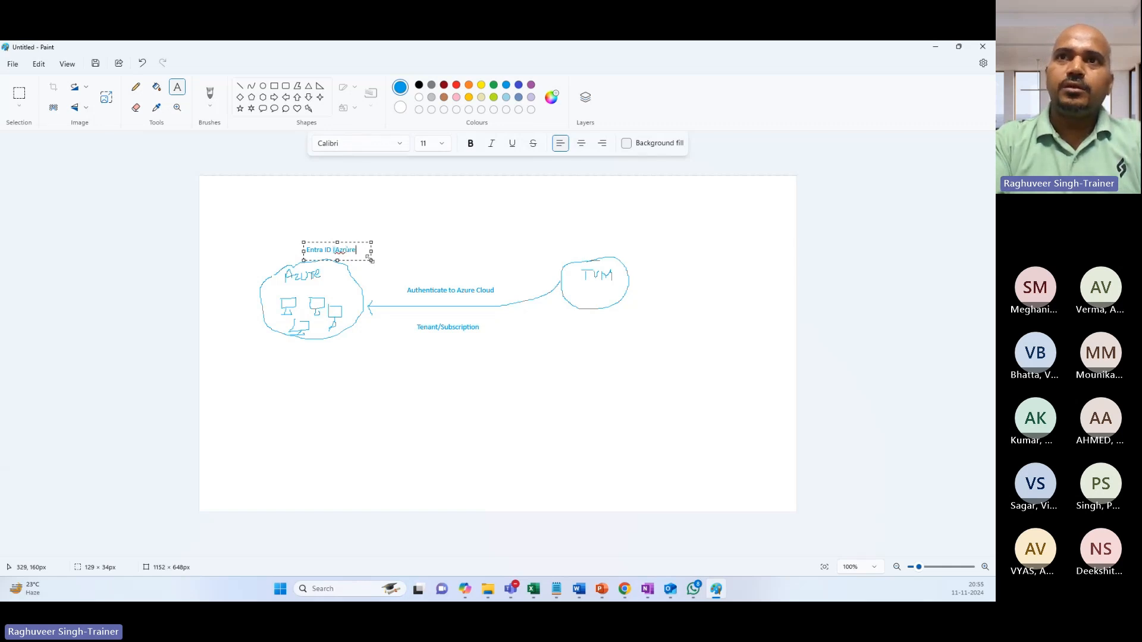
type(" AD")
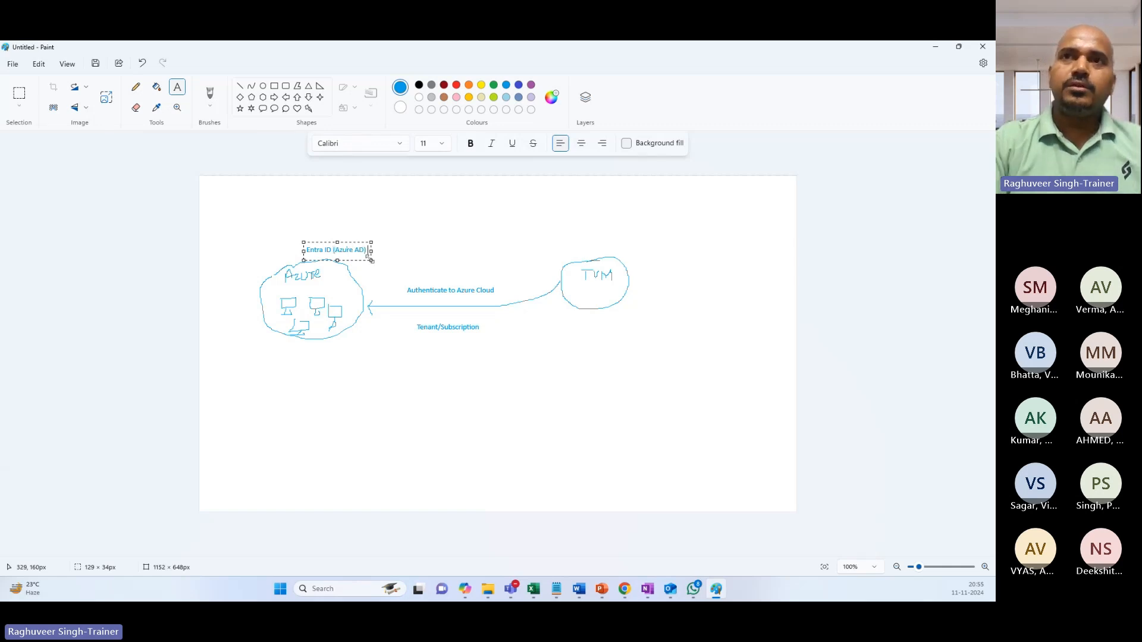
left_click(431, 393)
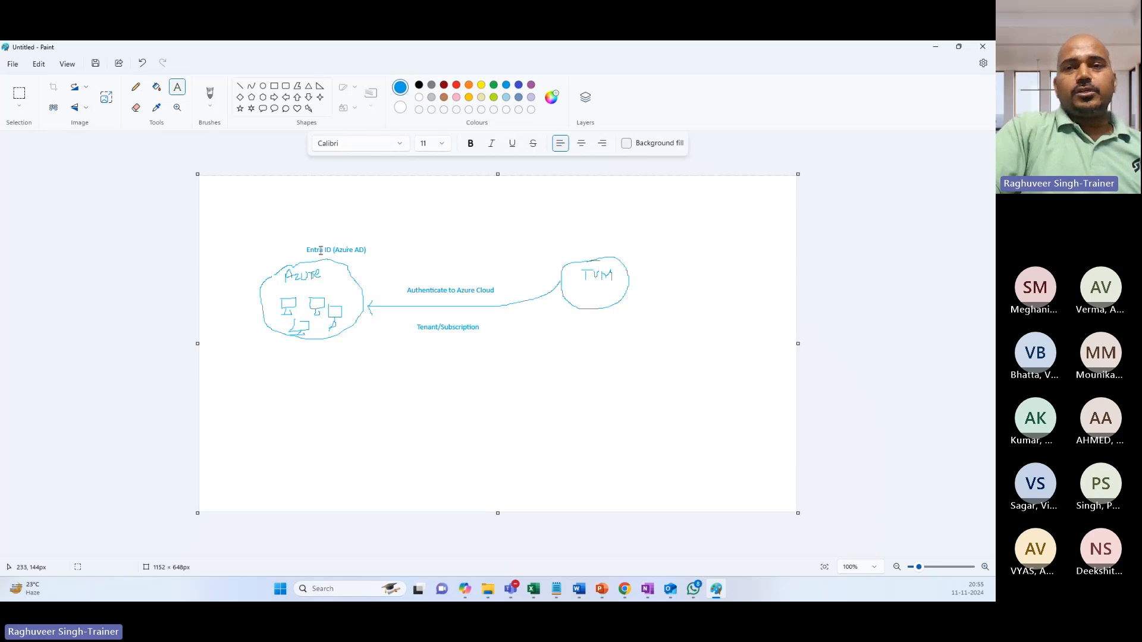
left_click_drag(306, 250, 347, 251)
left_click(360, 265)
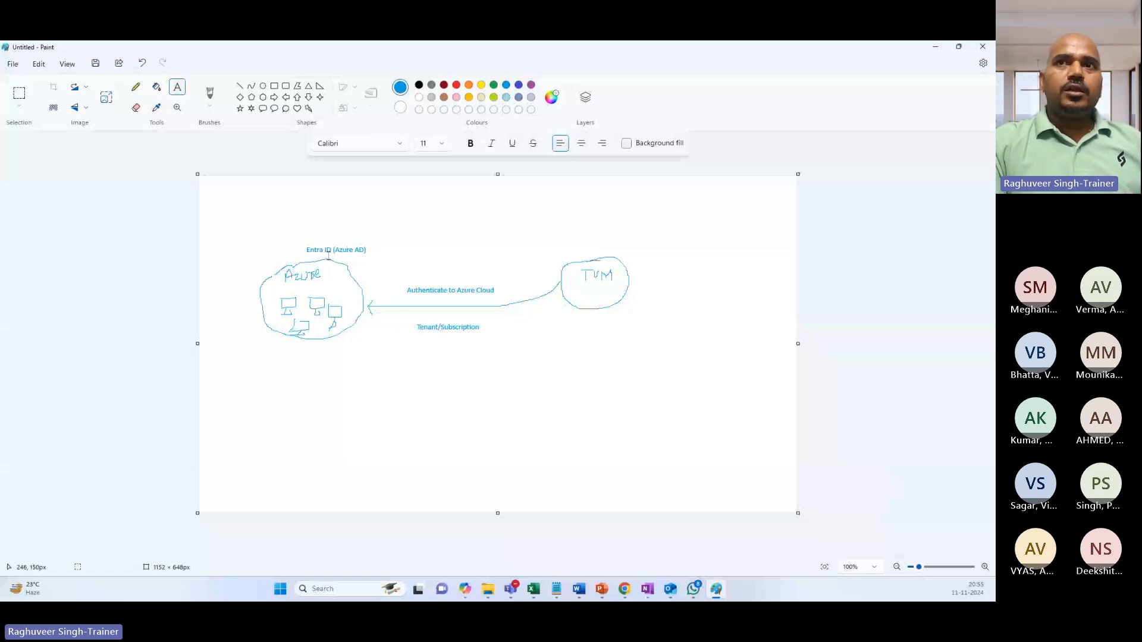
Draw an oval below the Azure cloud and write 'AWS' inside it.
left_click_drag(372, 260, 285, 175)
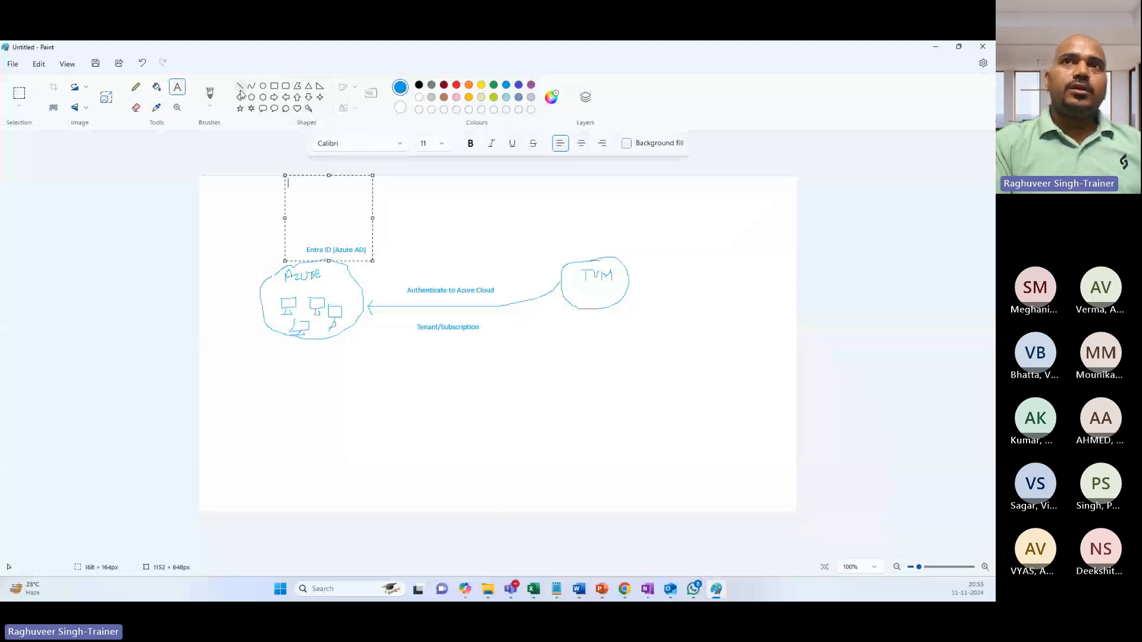
left_click(262, 85)
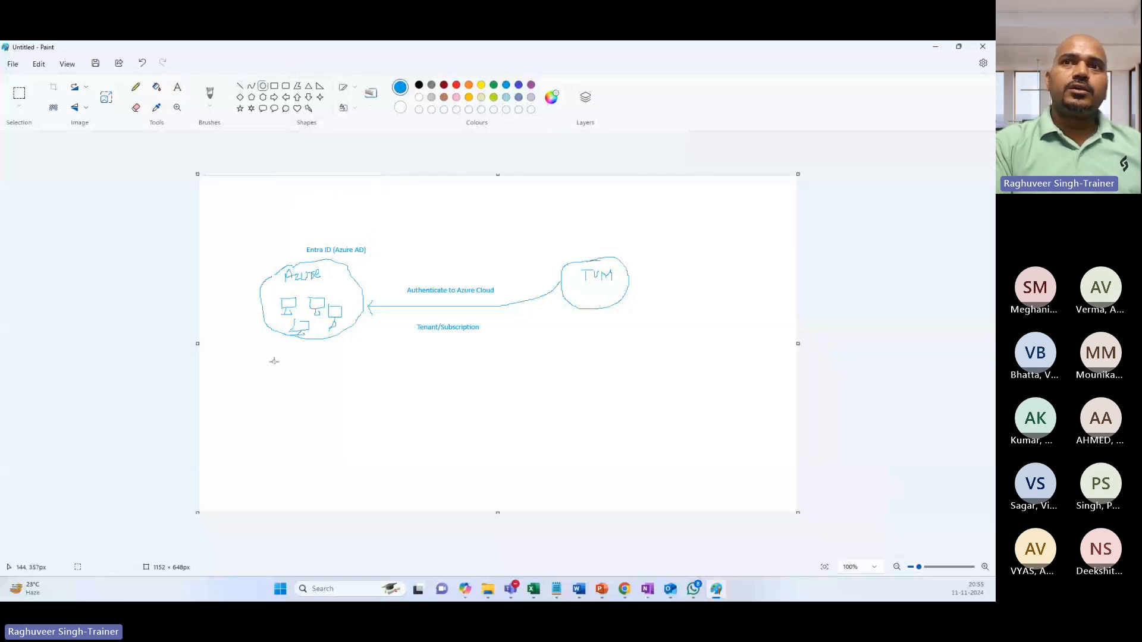
left_click_drag(273, 361, 358, 433)
left_click(177, 87)
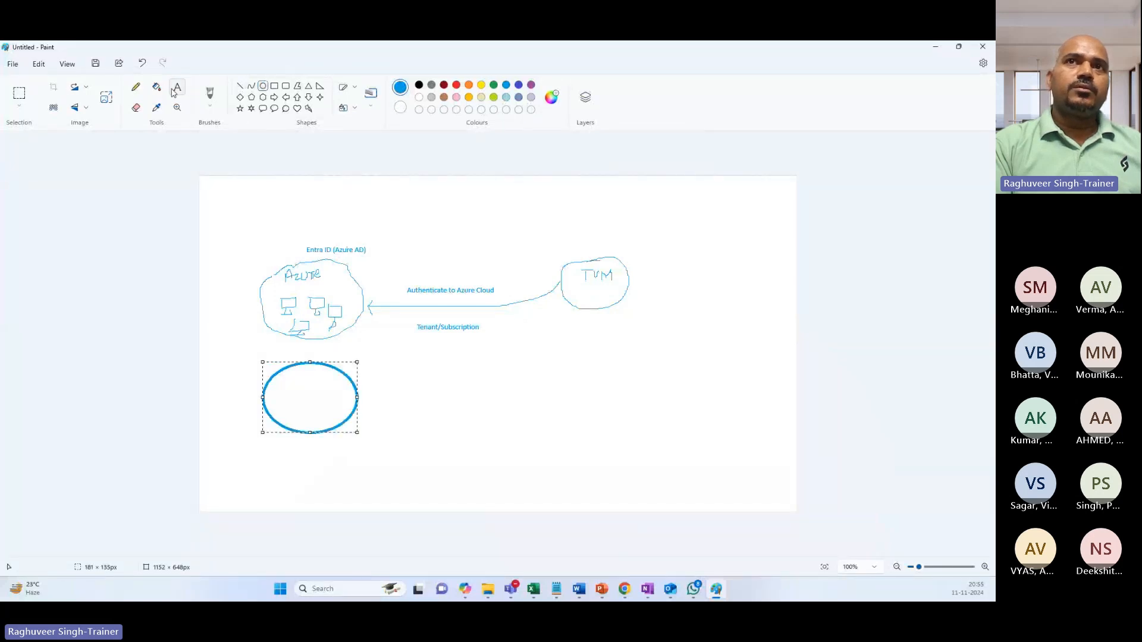
left_click_drag(285, 381, 321, 410)
type("AWS")
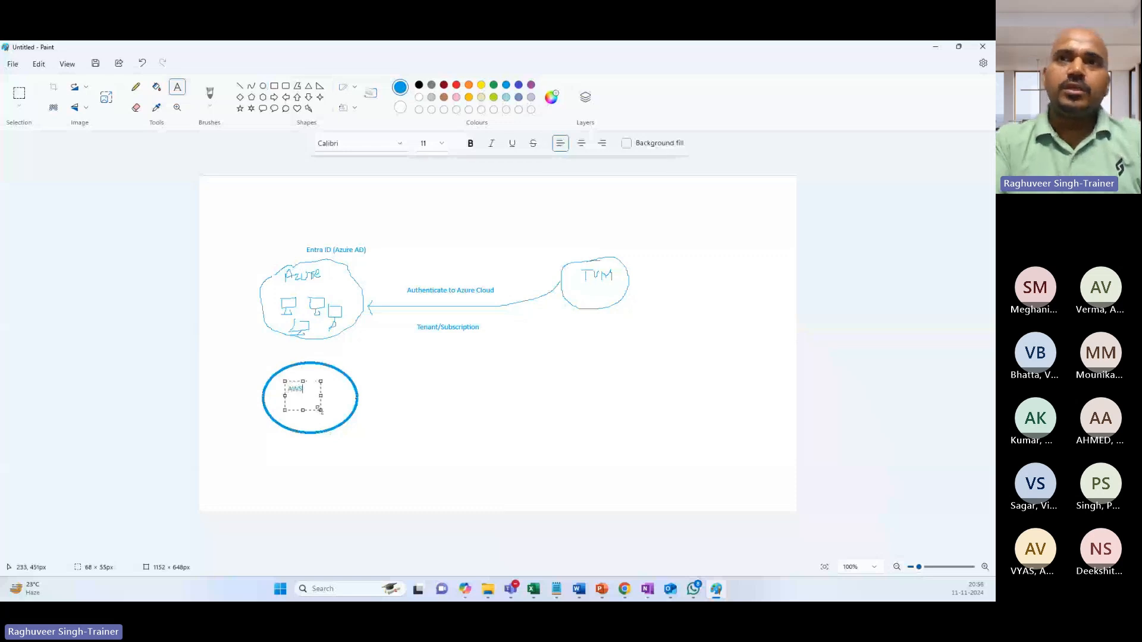
left_click(349, 366)
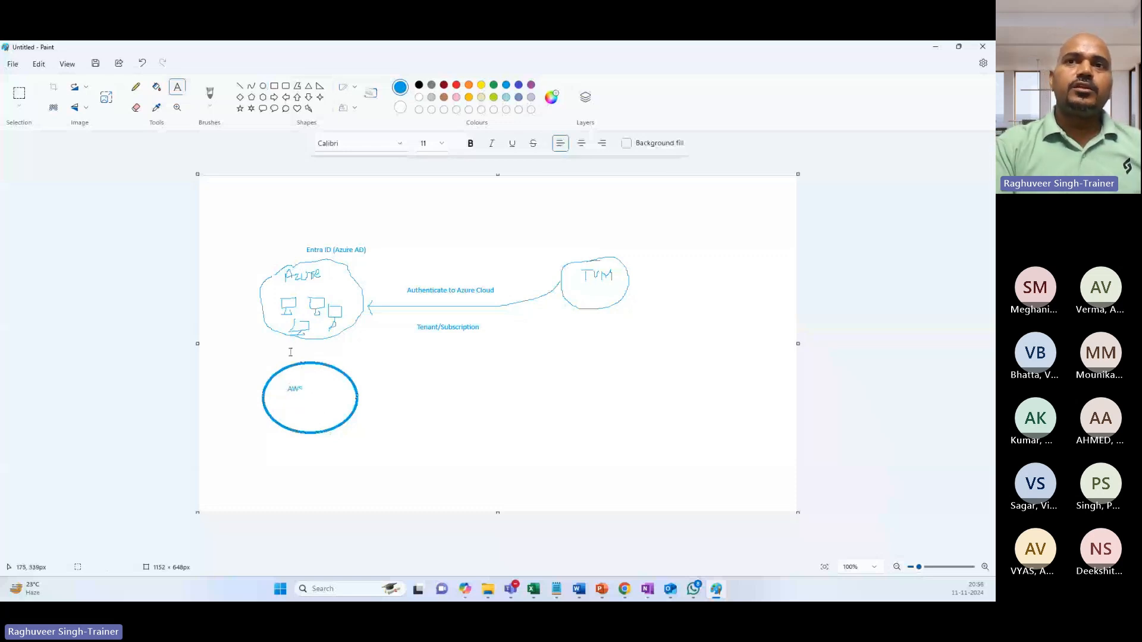
Add an 'IaM Identity Centre' label above the AWS oval.
left_click_drag(350, 366, 289, 352)
type("Taj")
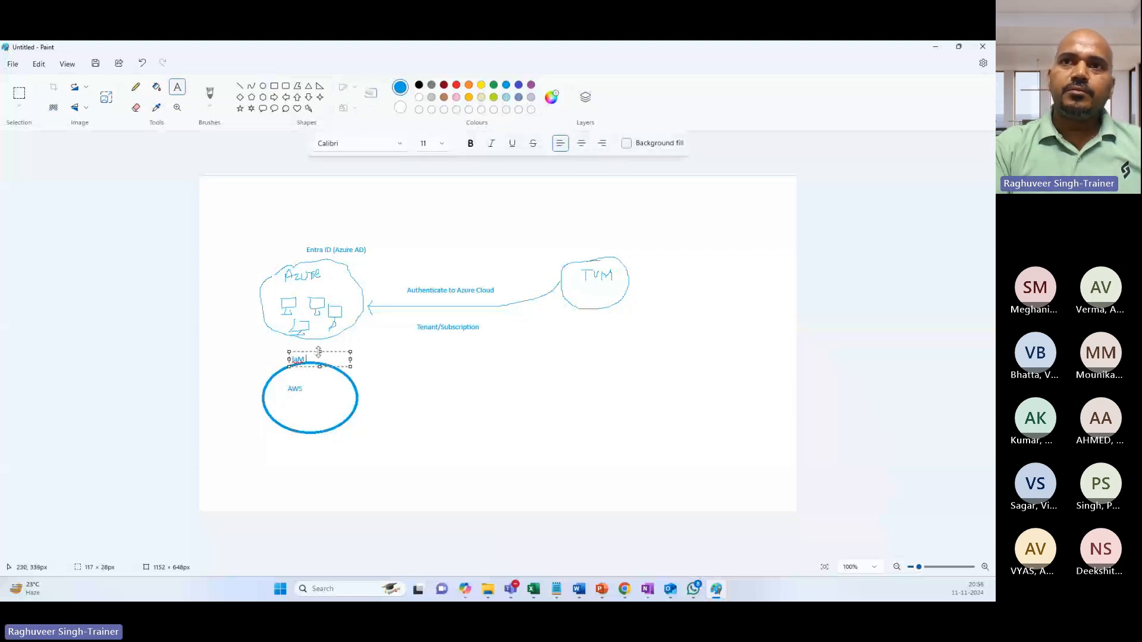
left_click_drag(319, 351, 319, 337)
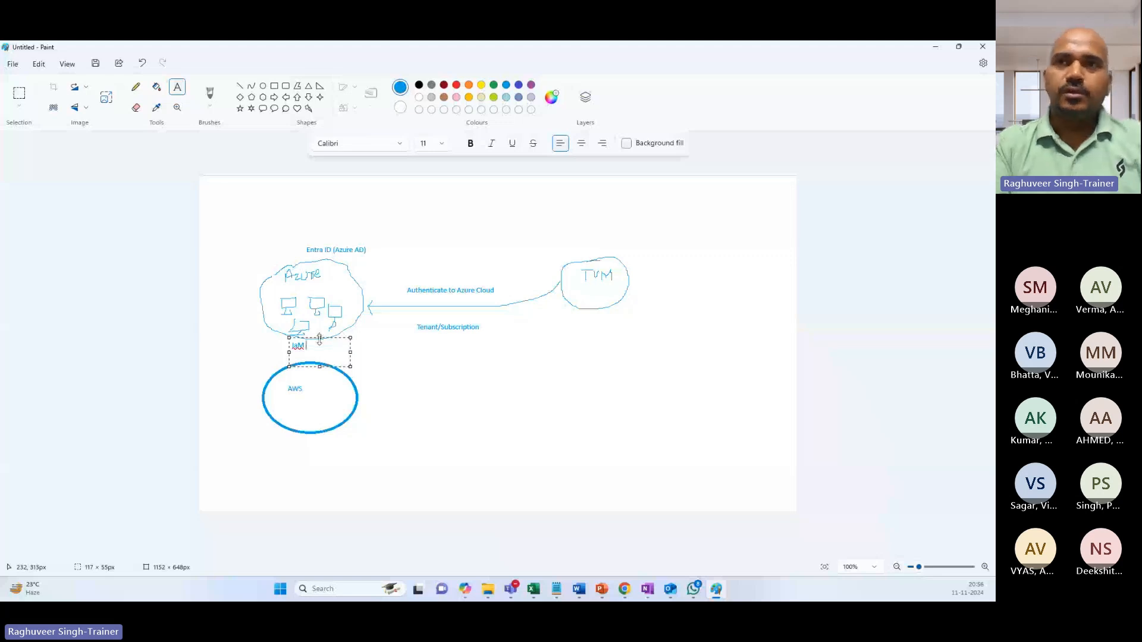
type("Identity Centre")
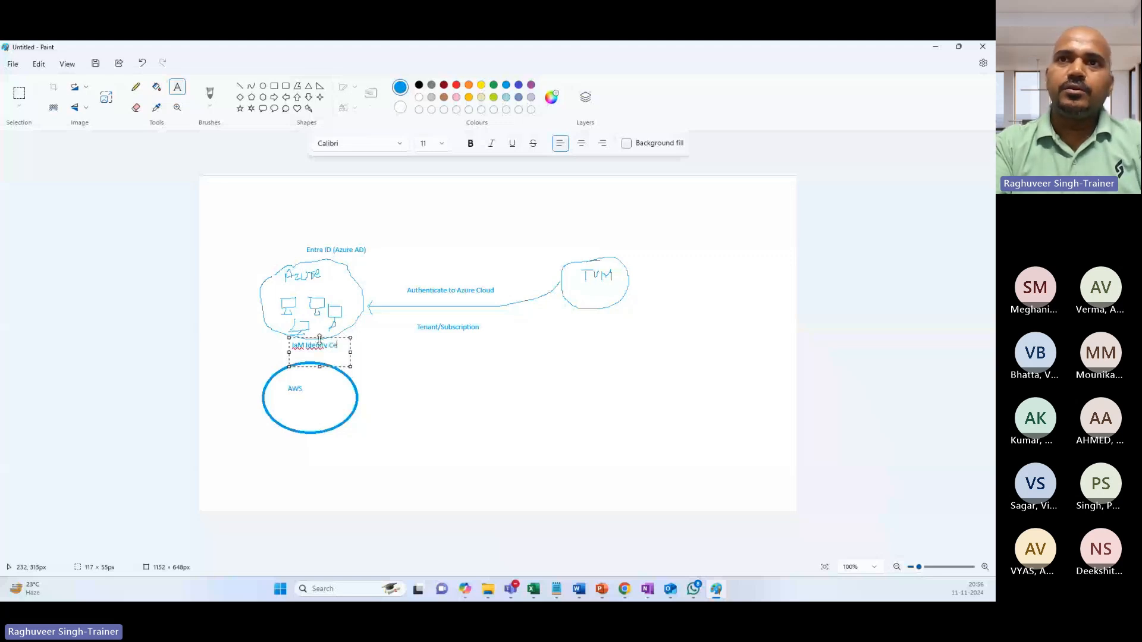
left_click(298, 463)
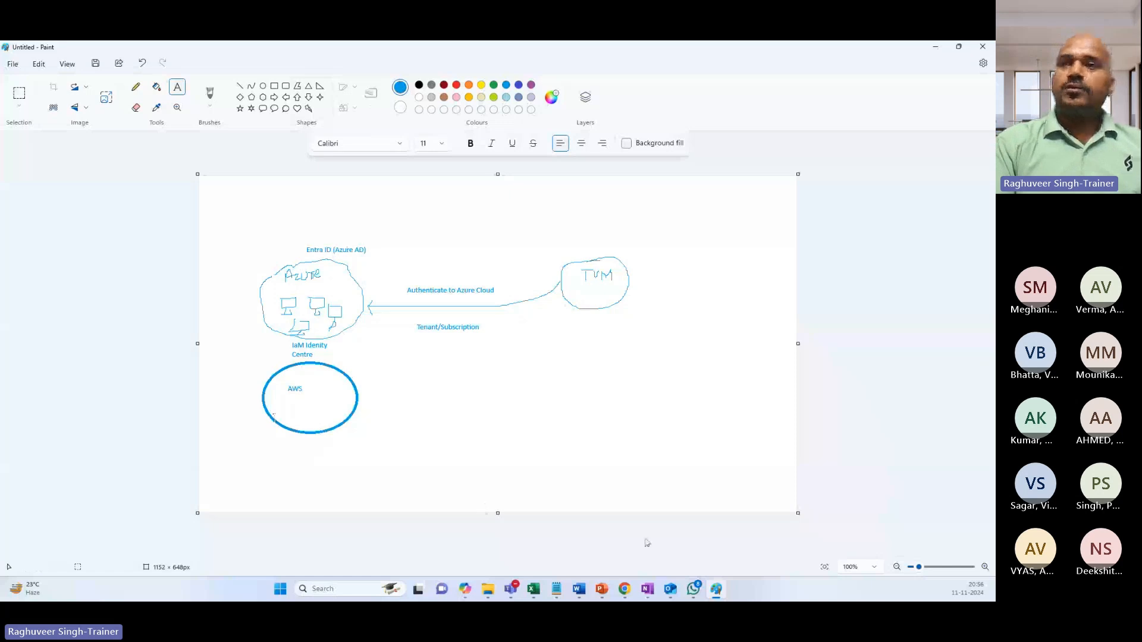
left_click(623, 590)
Minimize Paint, the Word notes and the Azure browser window.
right_click(623, 590)
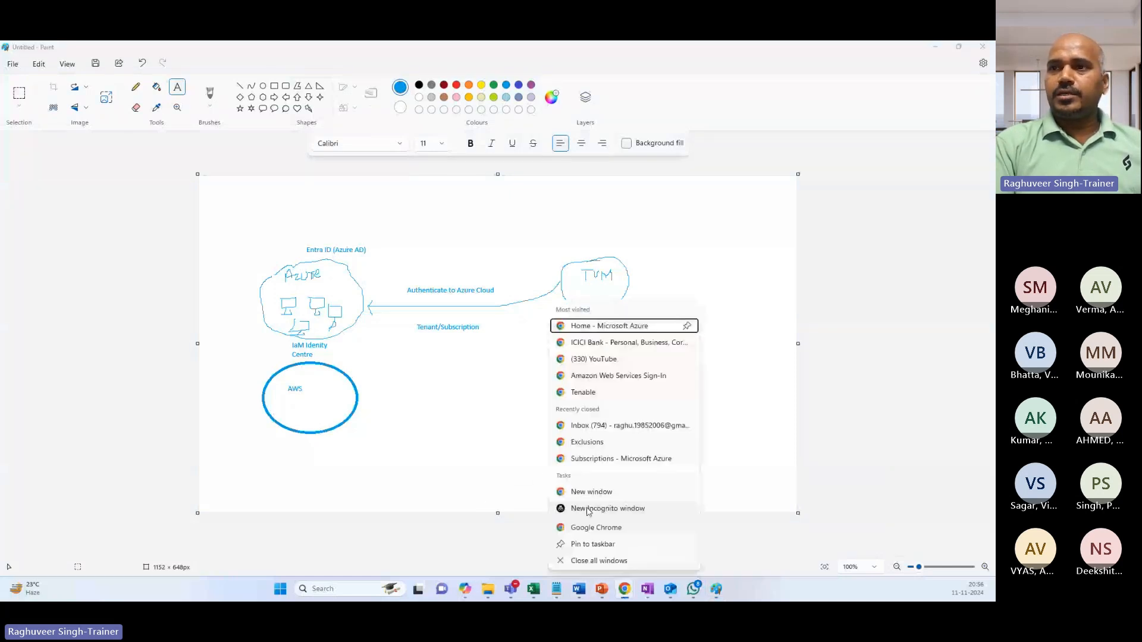
left_click(476, 359)
left_click(937, 49)
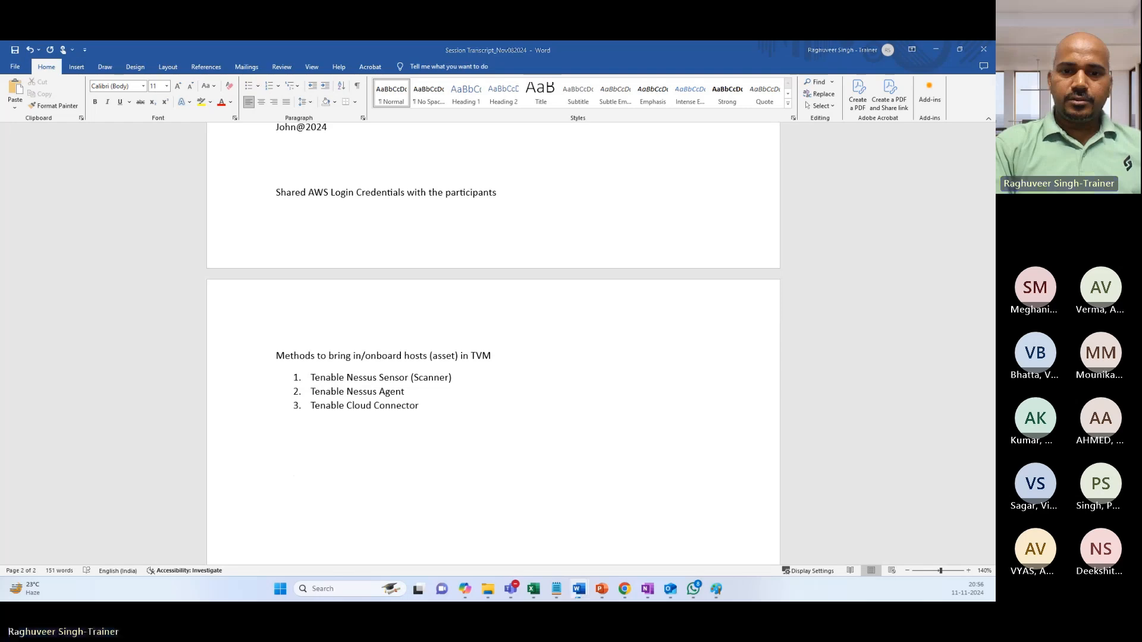
left_click(935, 50)
left_click(935, 51)
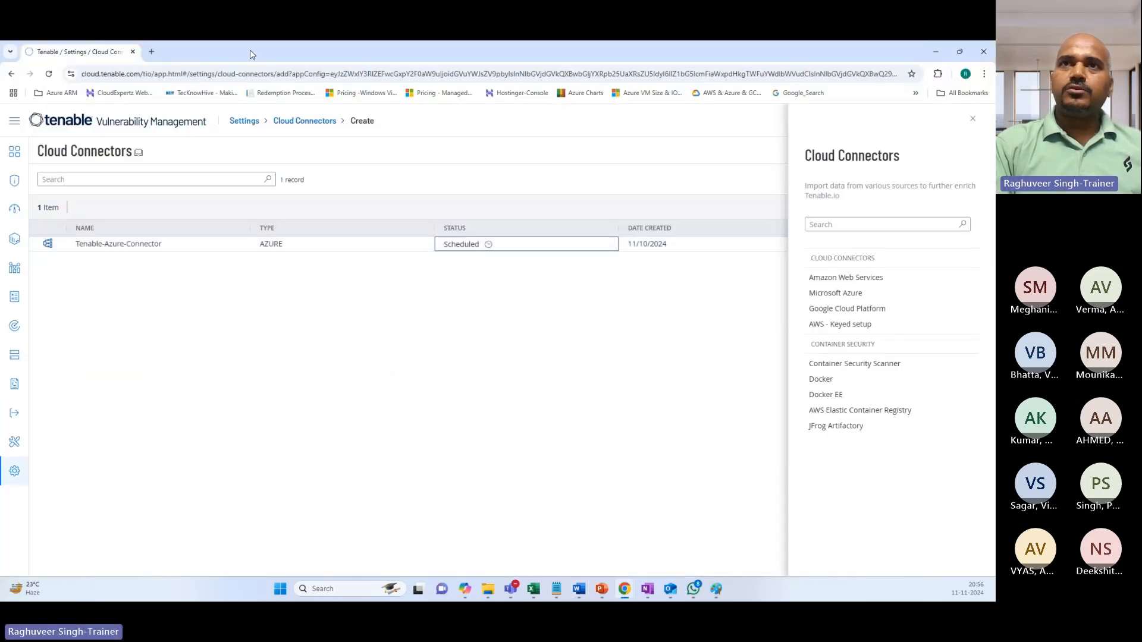
Go to portal.azure.com in a new Chrome tab.
left_click(152, 52)
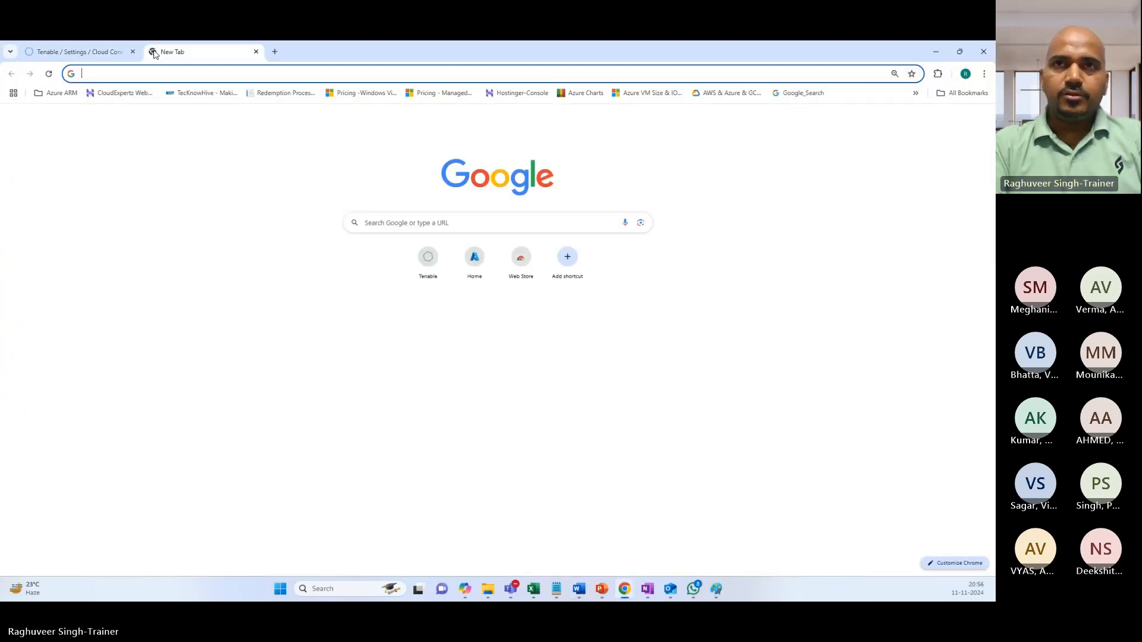
type("or")
key("BackSpace")
key("BackSpace")
type("portal.azure.com")
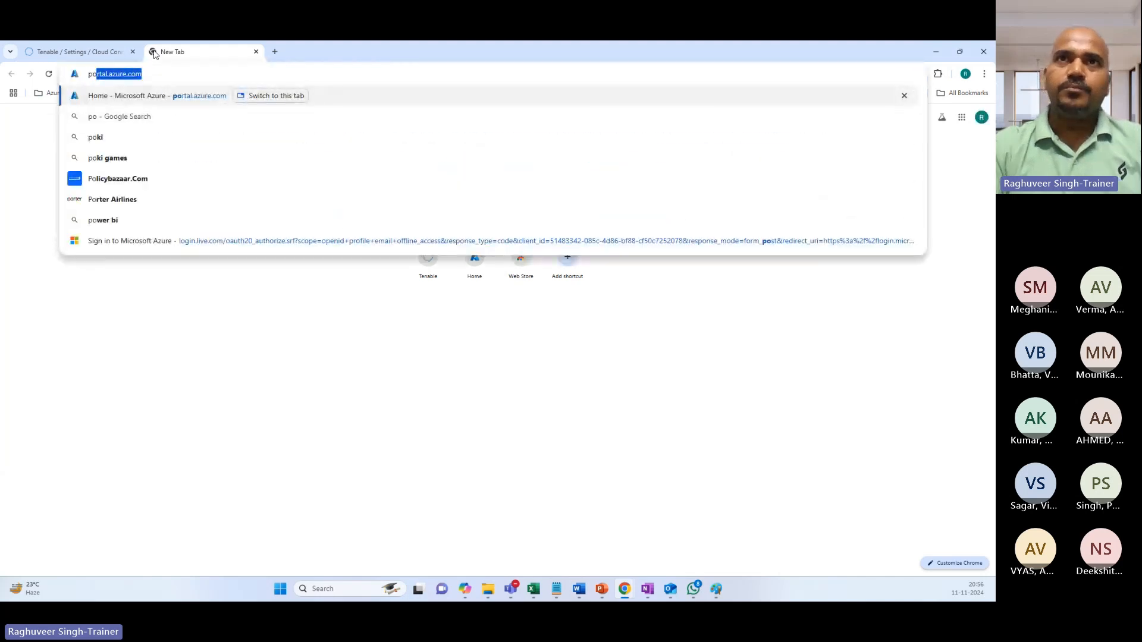
key("Return")
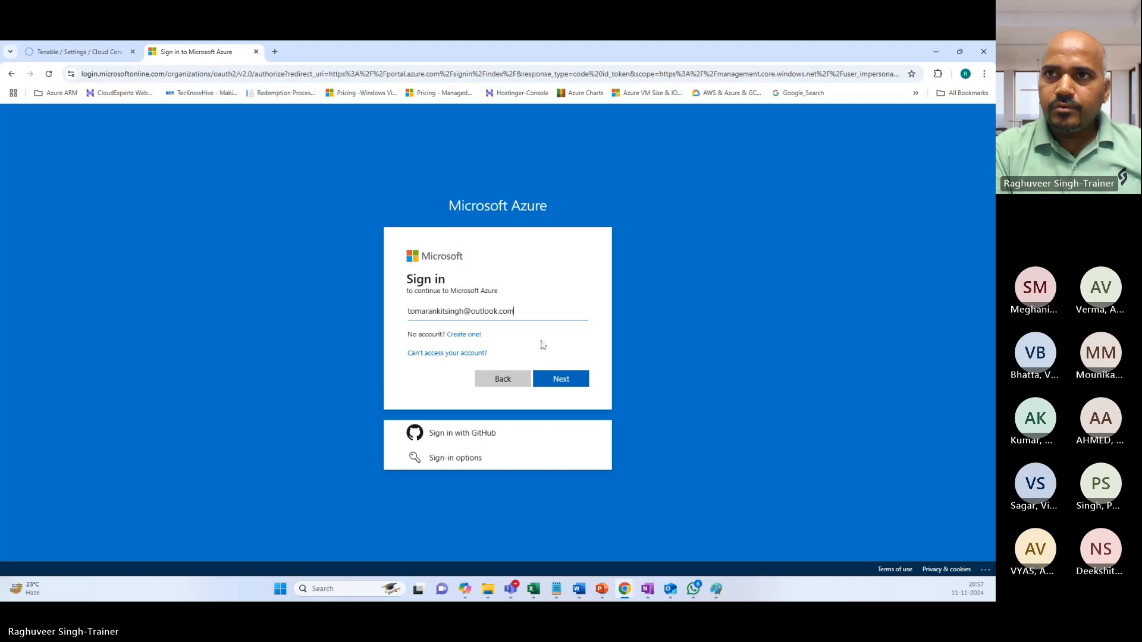
Sign in with the account e-mail and password, staying signed in without future prompts.
left_click(559, 380)
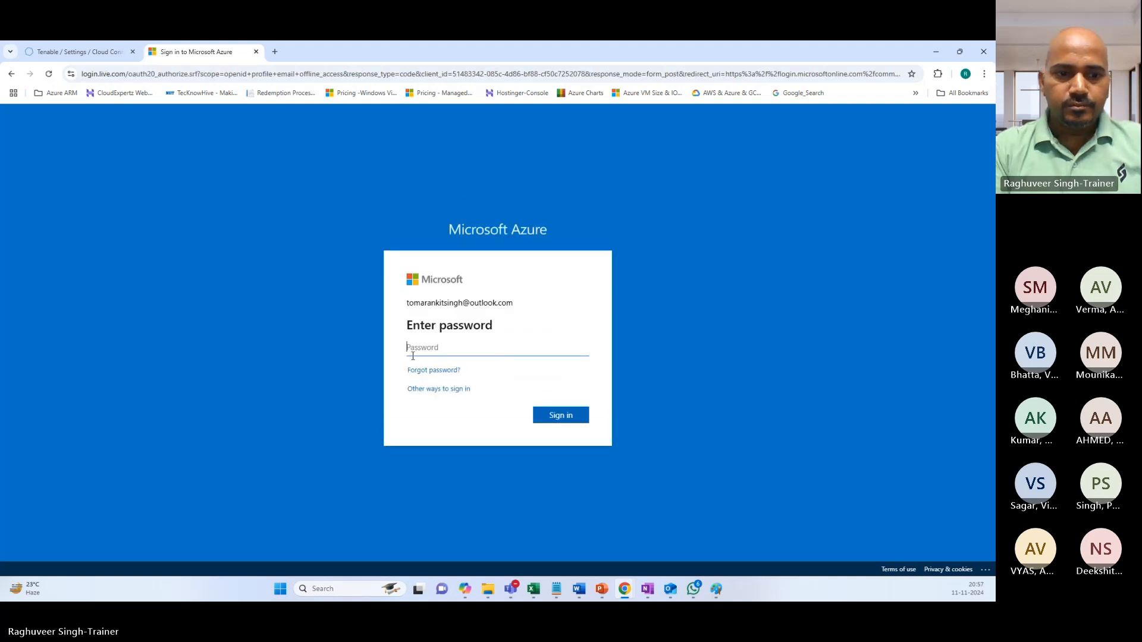
type("••••")
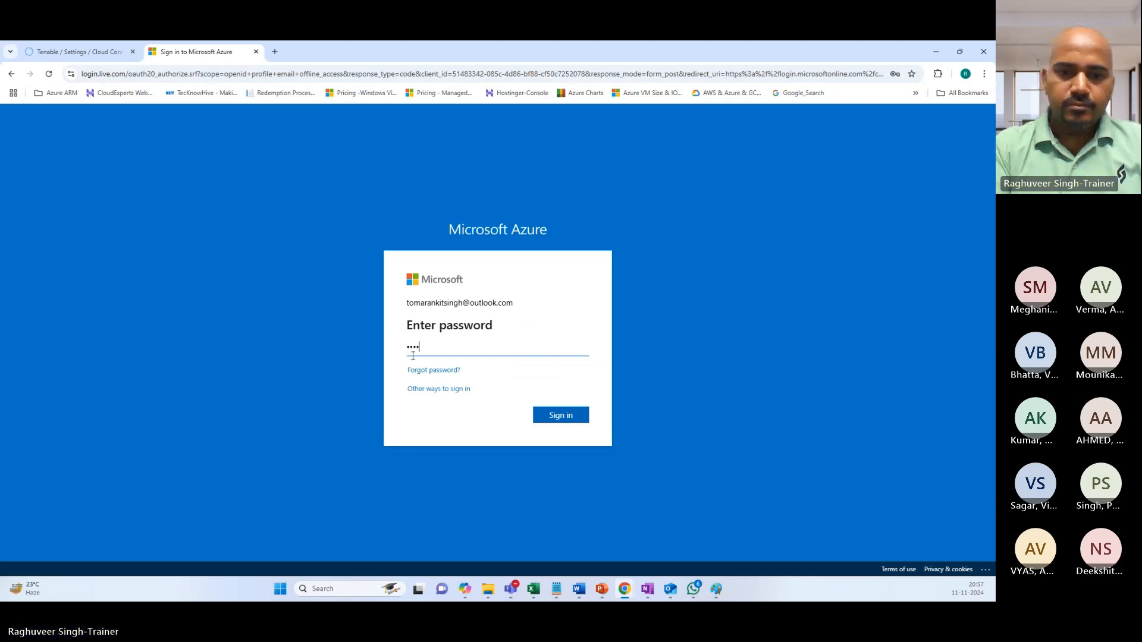
type("•")
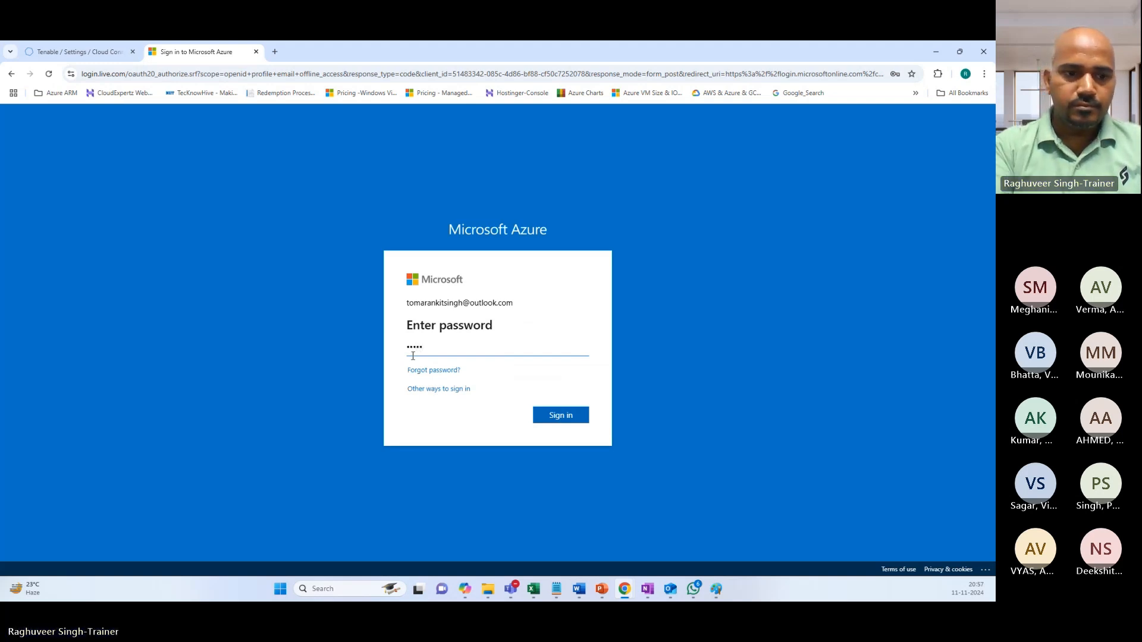
type("••••")
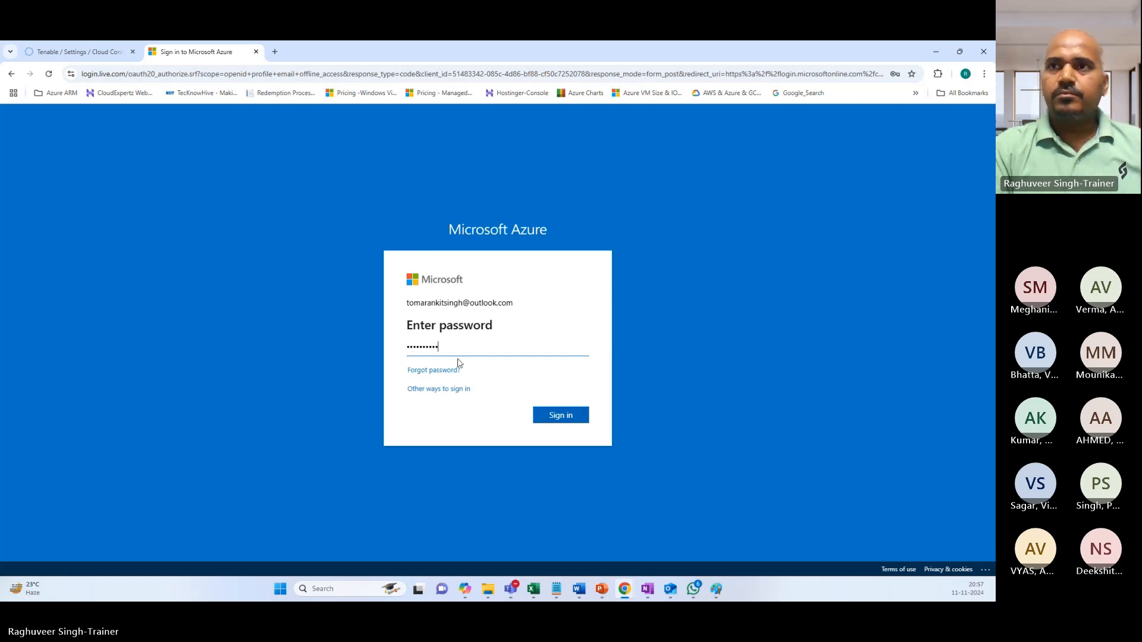
left_click(561, 418)
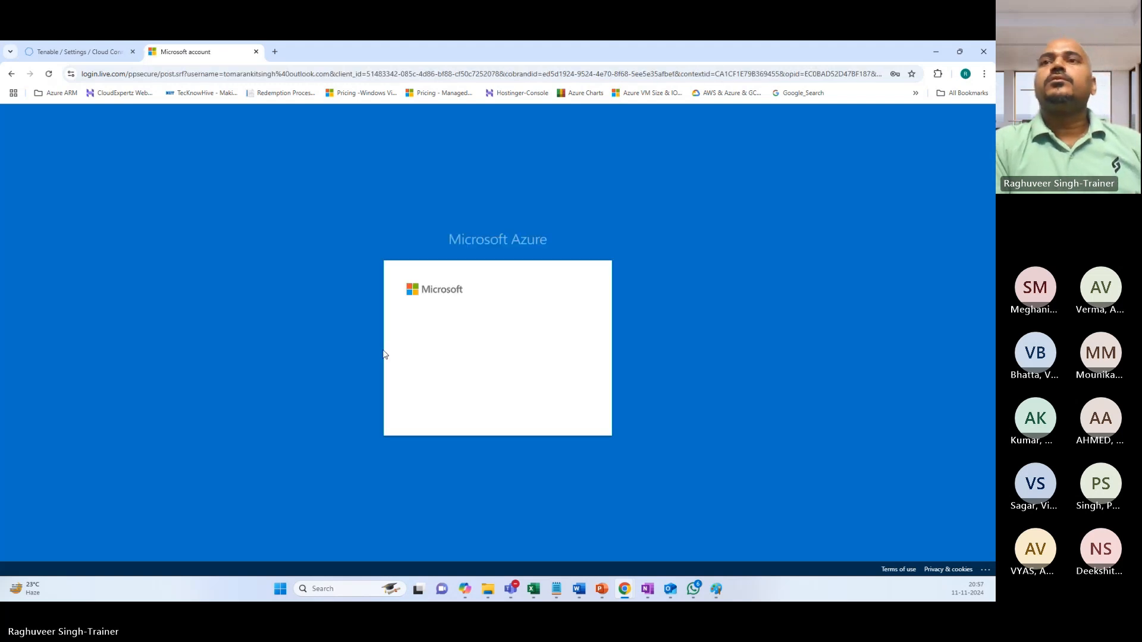
left_click(441, 386)
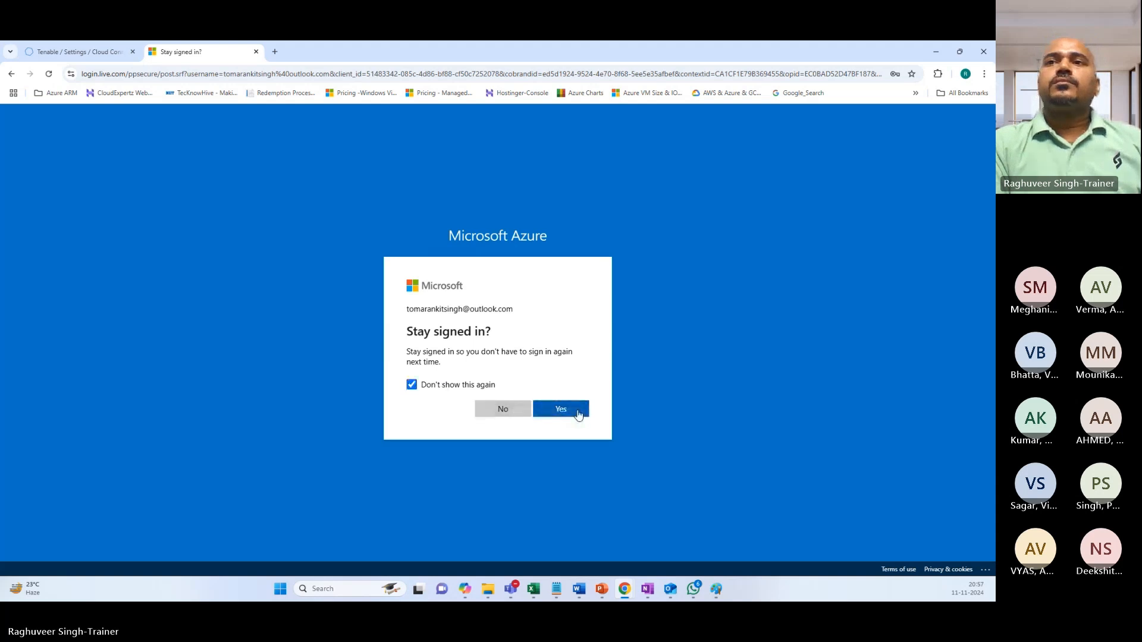
left_click(561, 409)
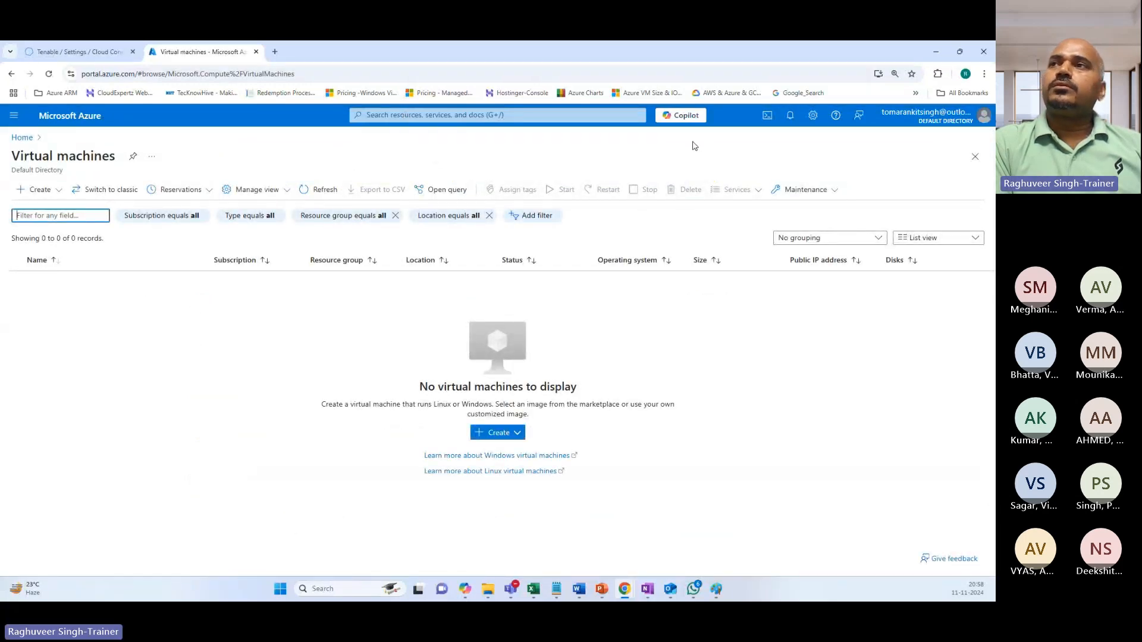
Search for Entra ID and open the Default Directory's App registrations.
left_click(495, 114)
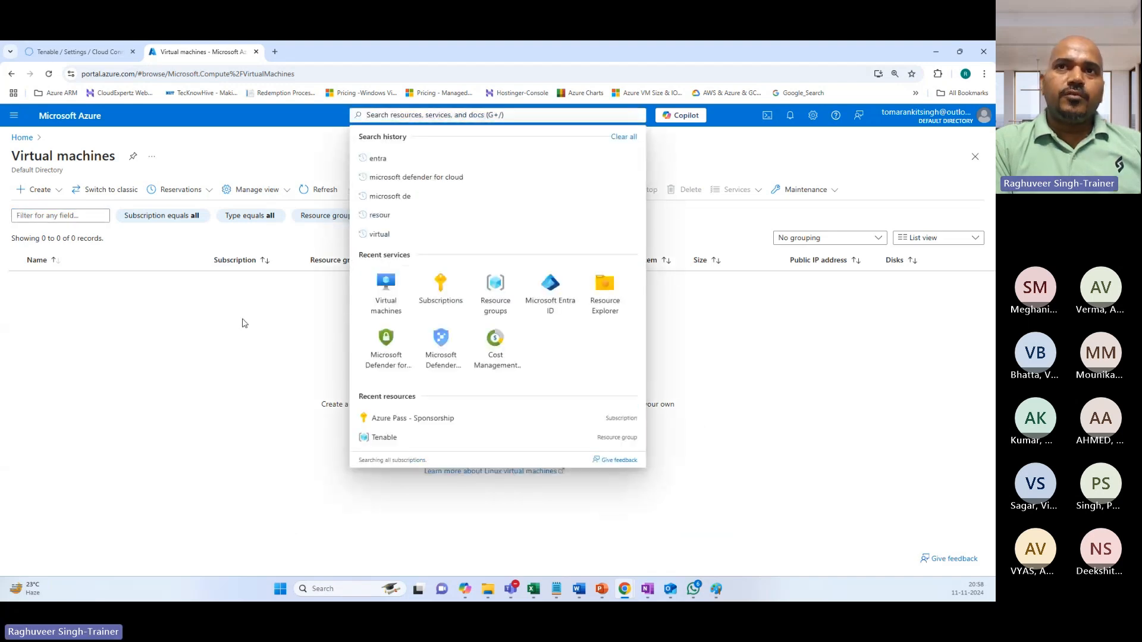
left_click(223, 353)
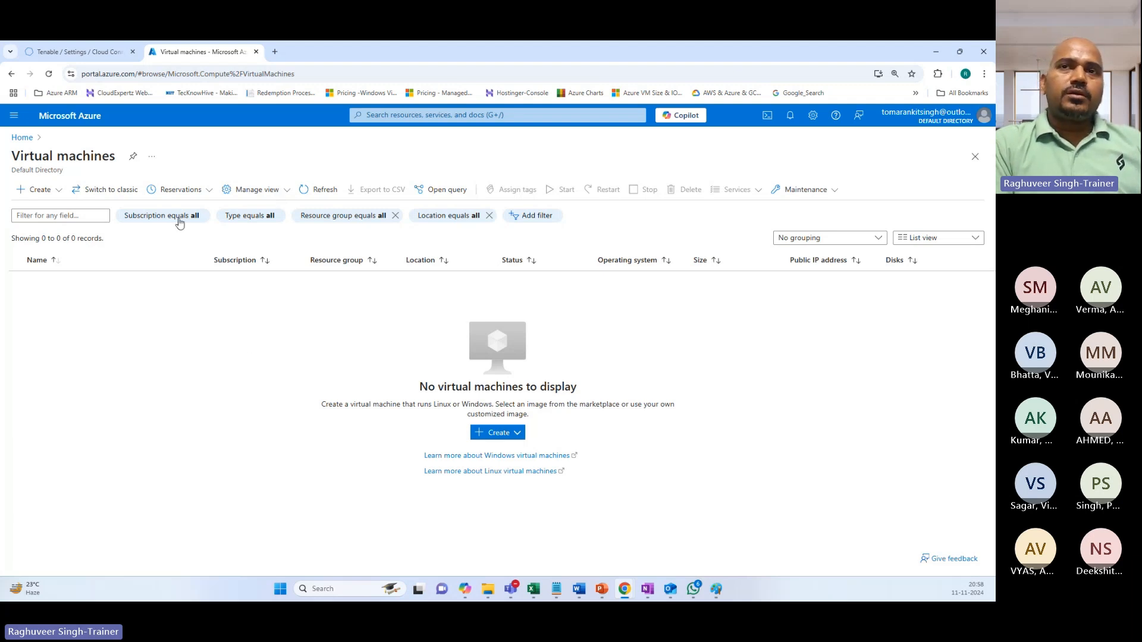
left_click(393, 115)
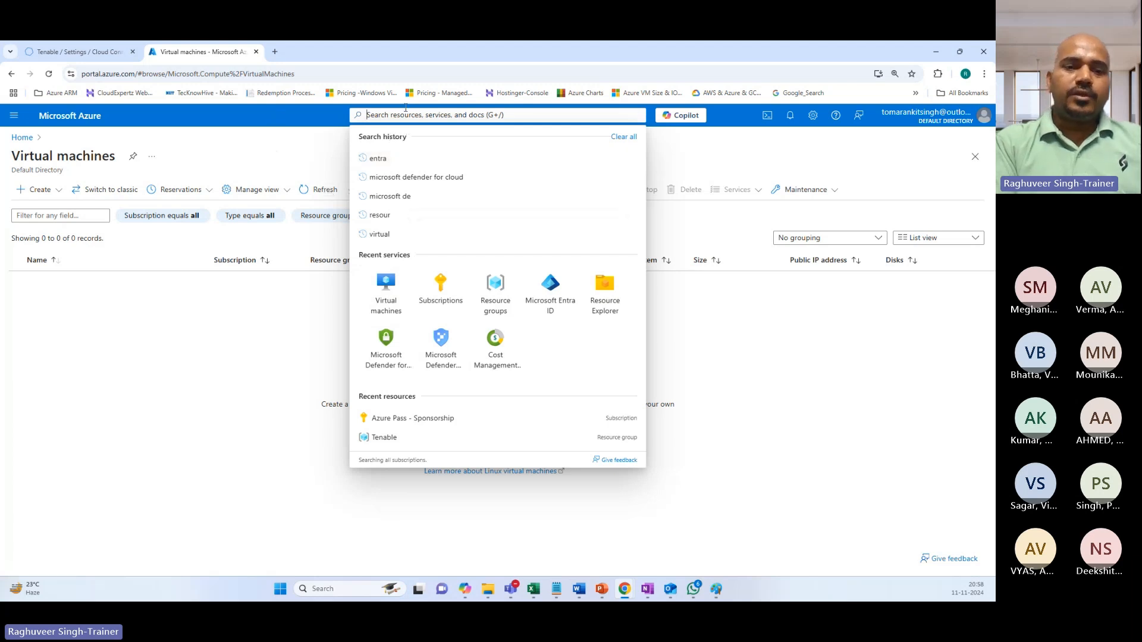
type("n")
key("BackSpace")
type("Enta")
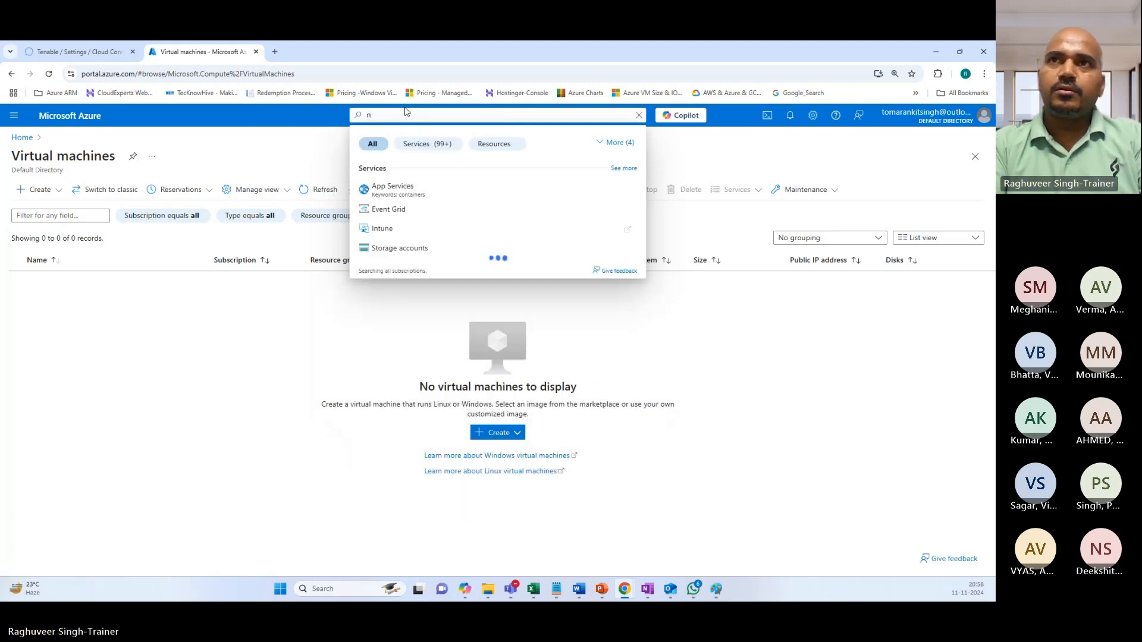
key("BackSpace")
type("ra ID")
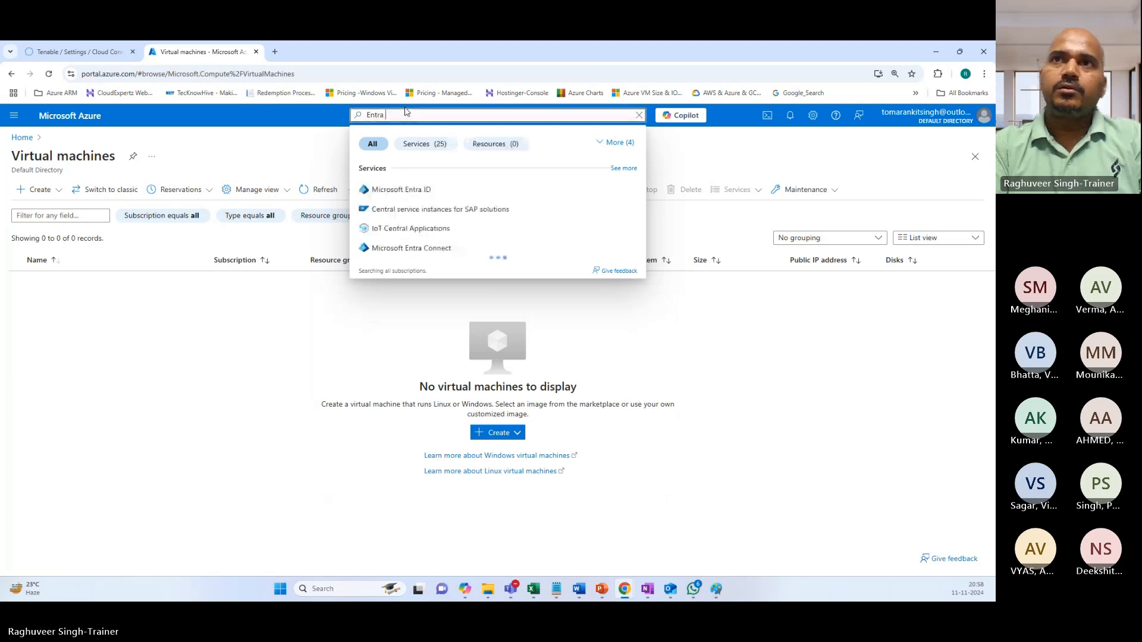
left_click(397, 196)
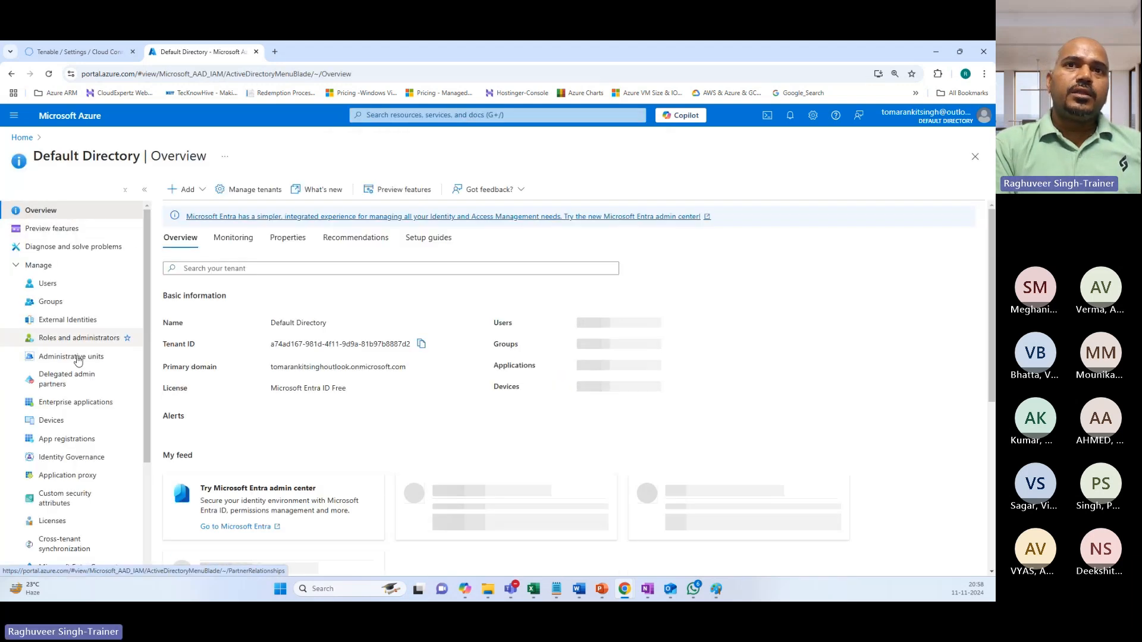
left_click(58, 445)
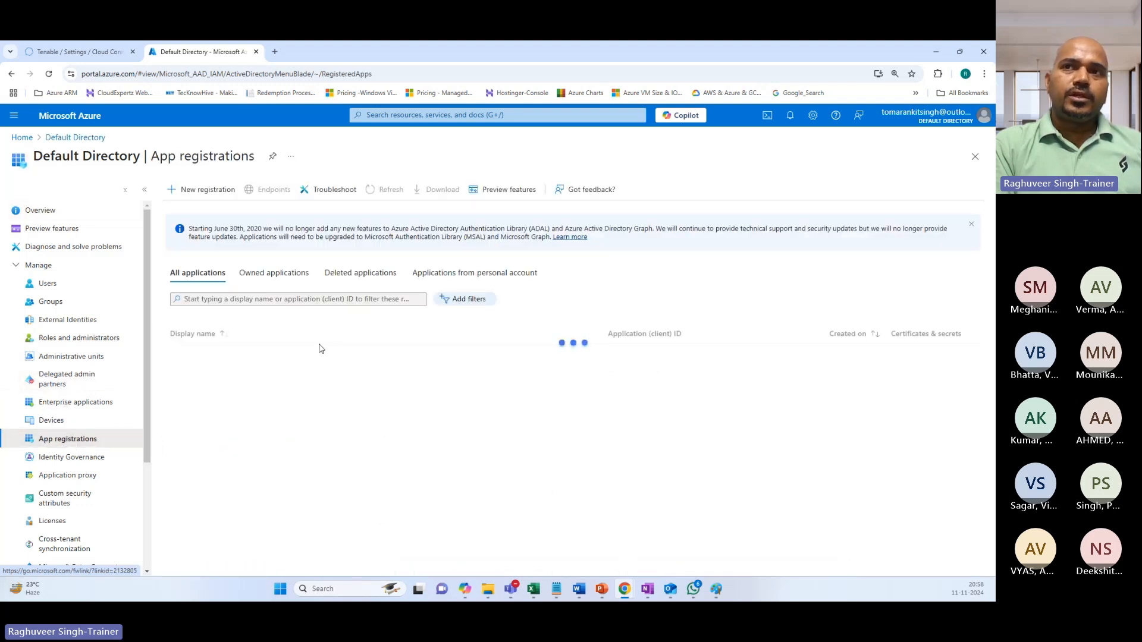
Create a new registration named 'Tenable Vulnerability Management', keeping single tenant, and register it.
left_click(275, 272)
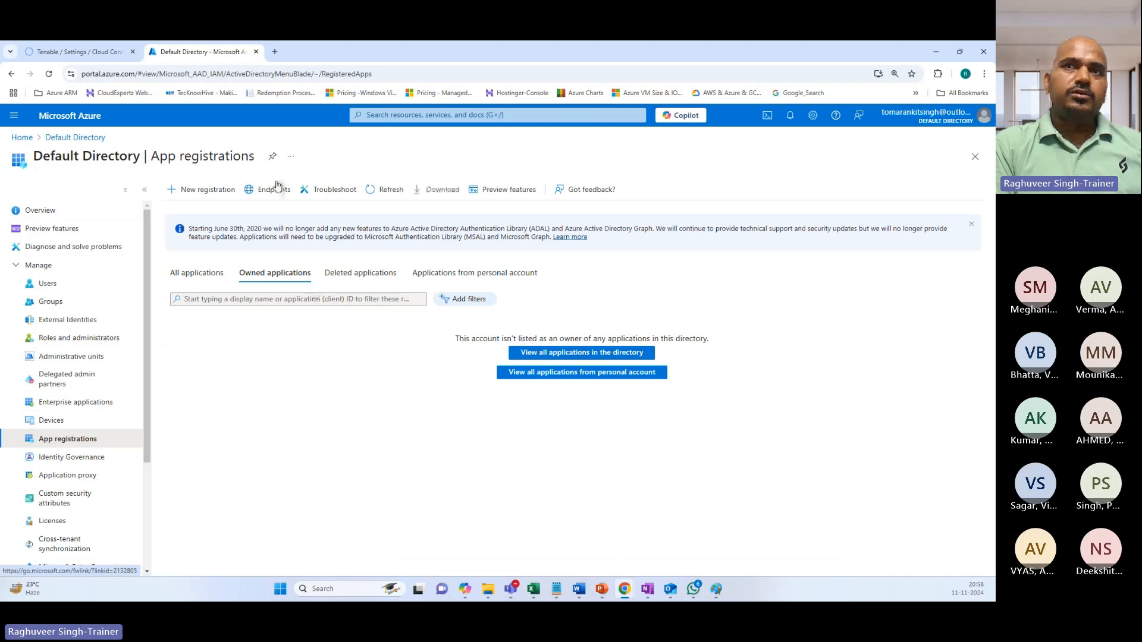
left_click(192, 190)
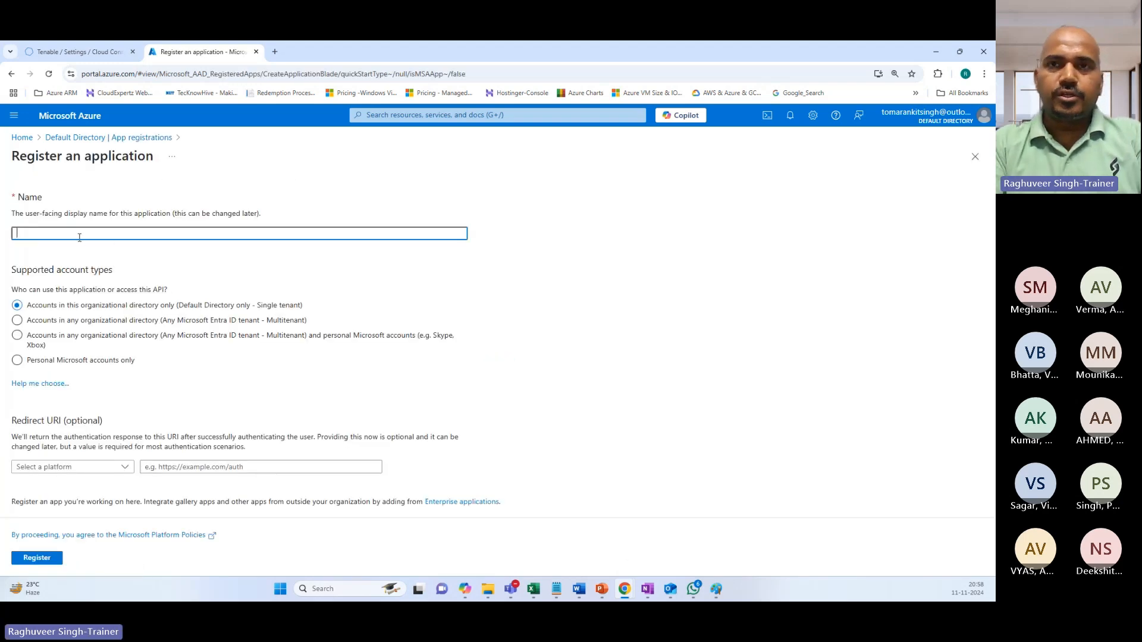
type("Tena")
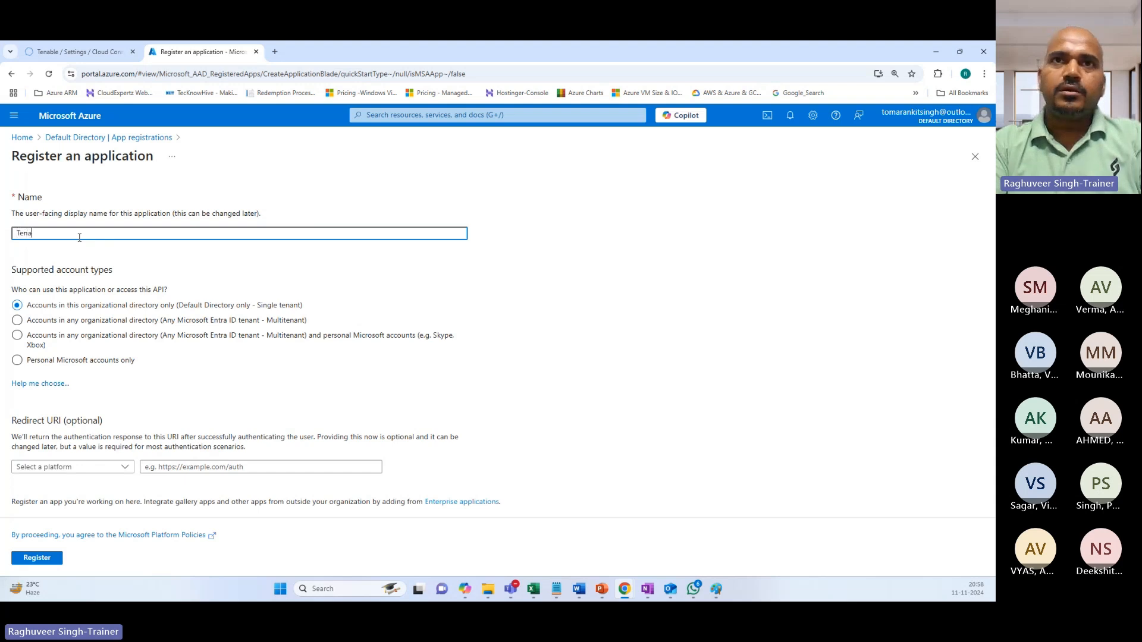
type("ble-")
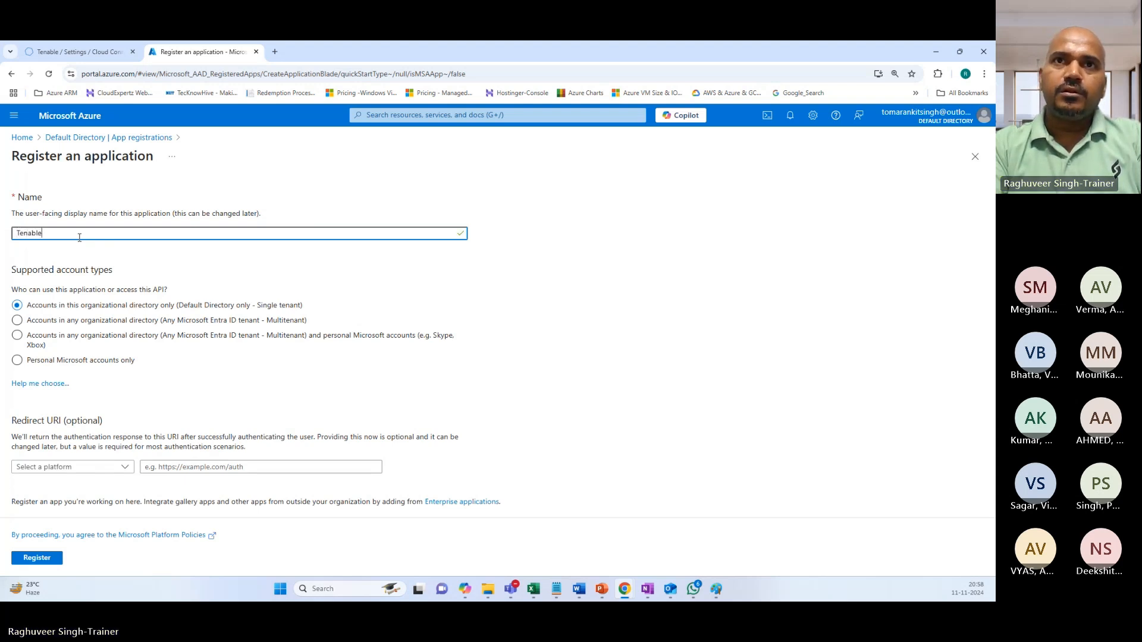
key("BackSpace")
type("Vu")
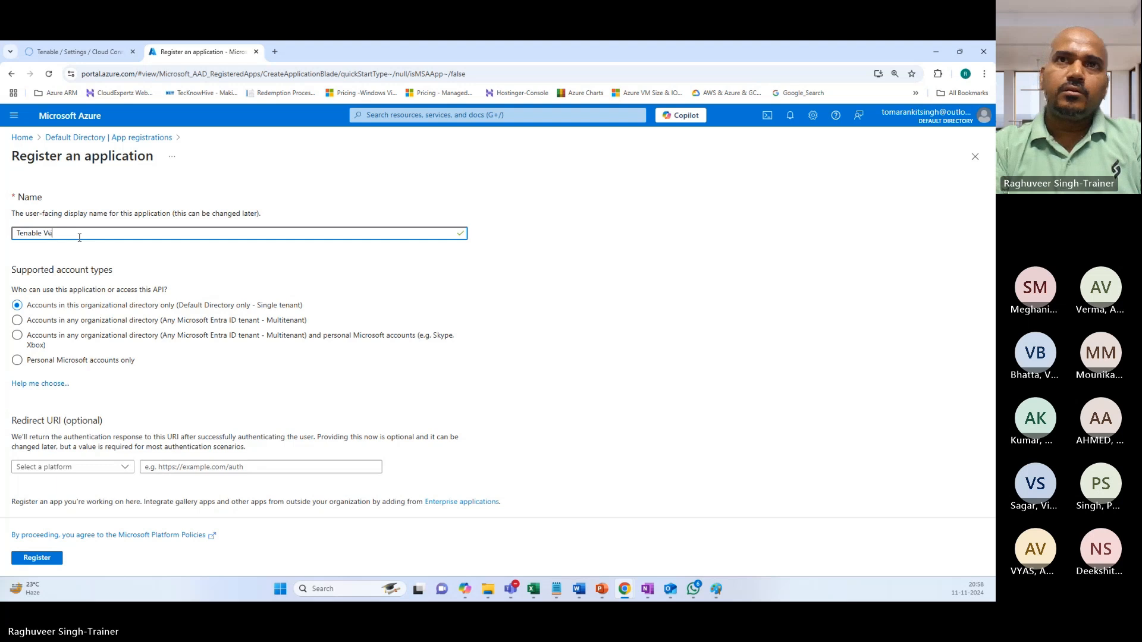
type("lnerability")
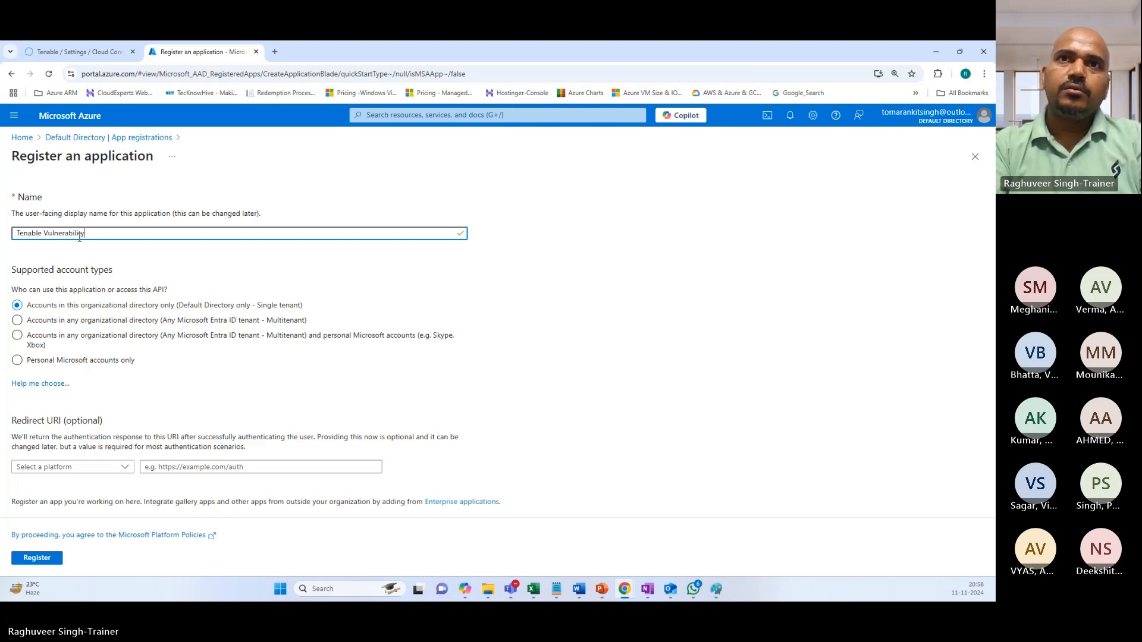
type(" Management")
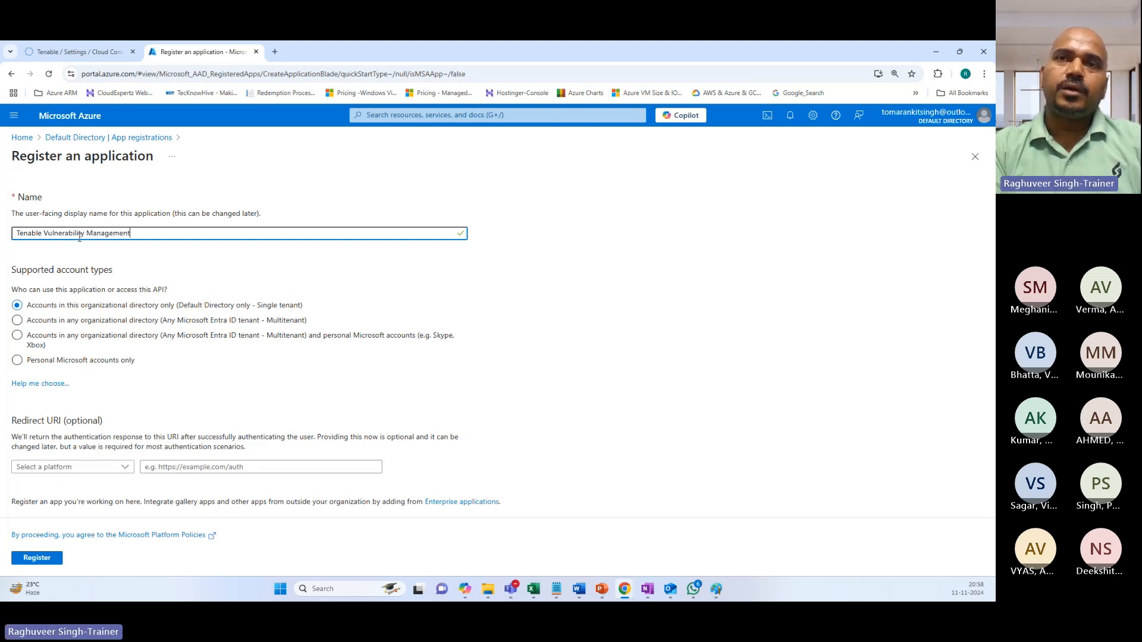
left_click(470, 267)
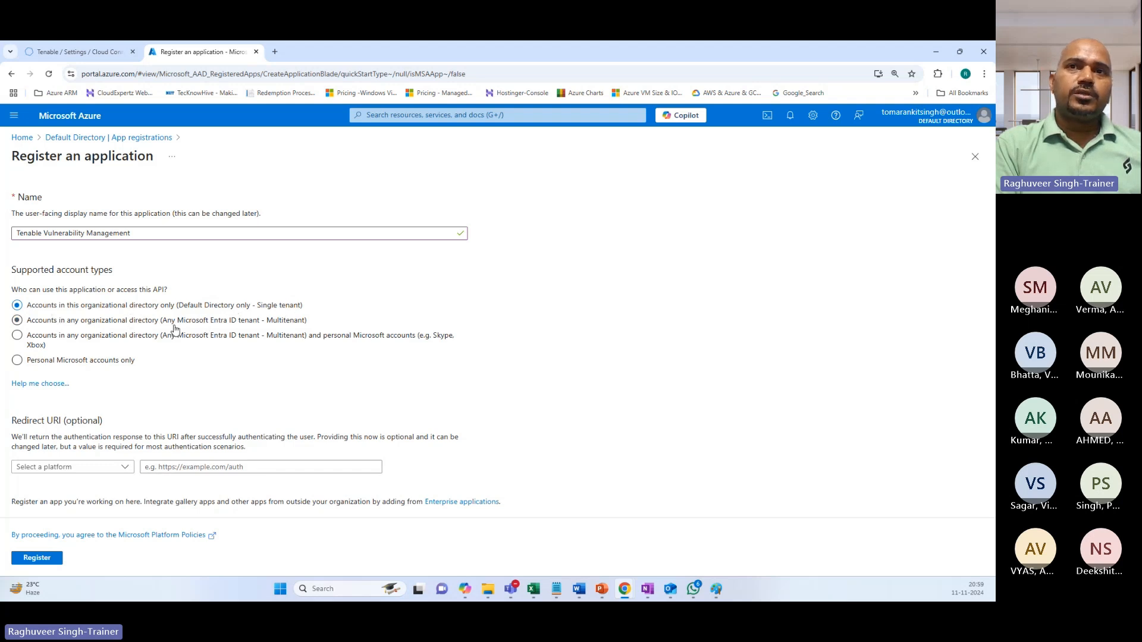
left_click(38, 558)
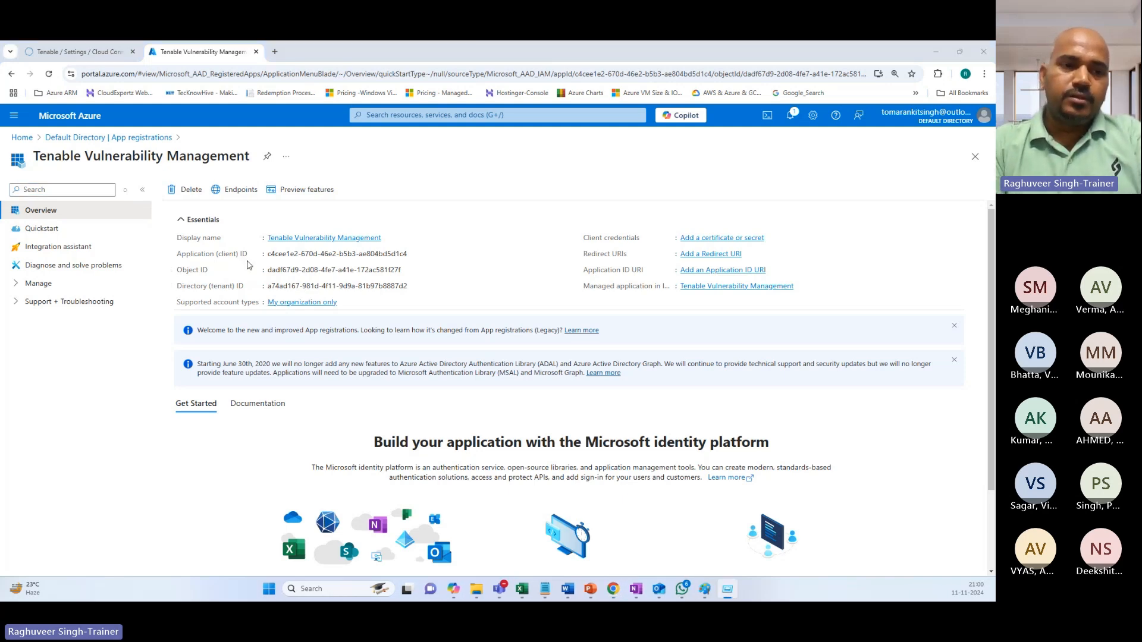
Place an empty Notepad window over the right side of the Tenable app overview.
left_click_drag(2, 147, 666, 192)
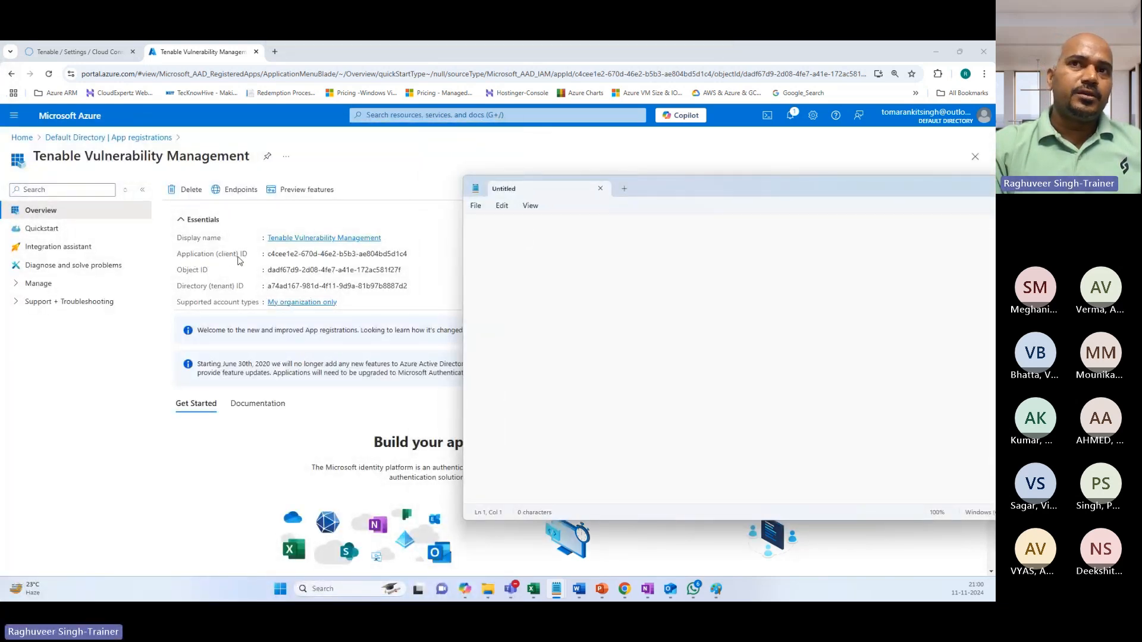
Record the app's Application (client) ID in the Notepad notes.
mouse_move(270, 262)
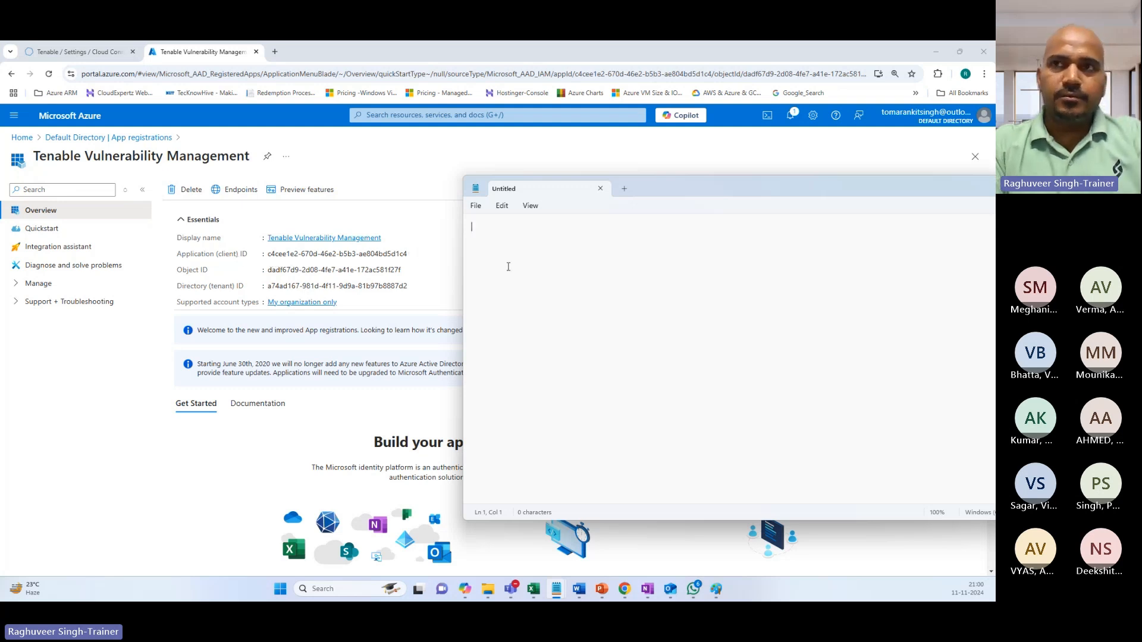
type("Applic")
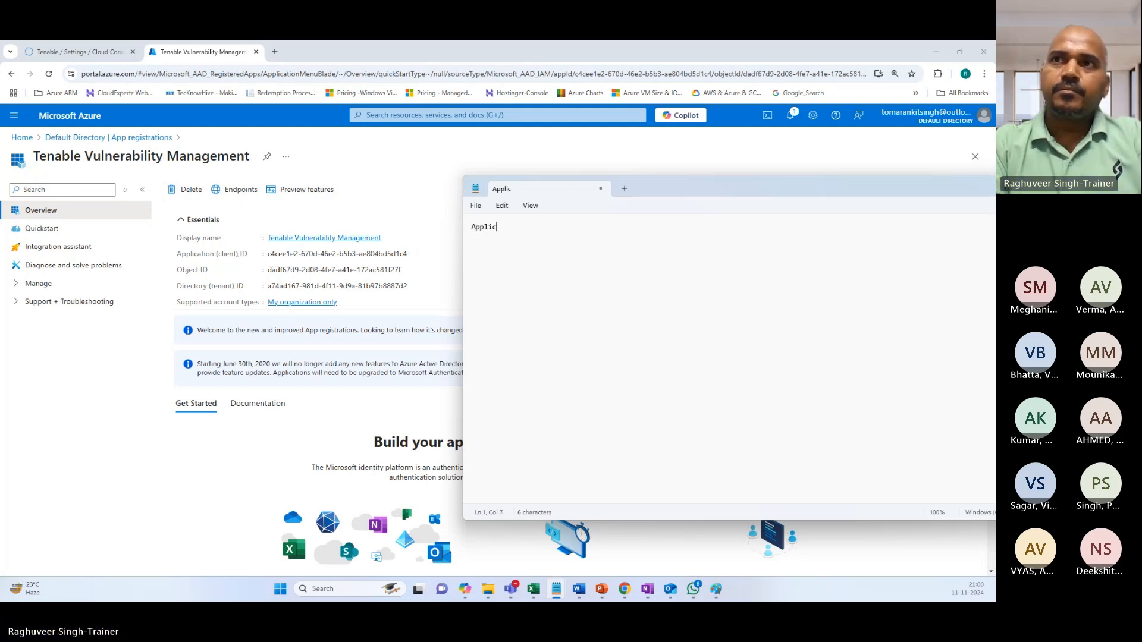
type("ation ID -")
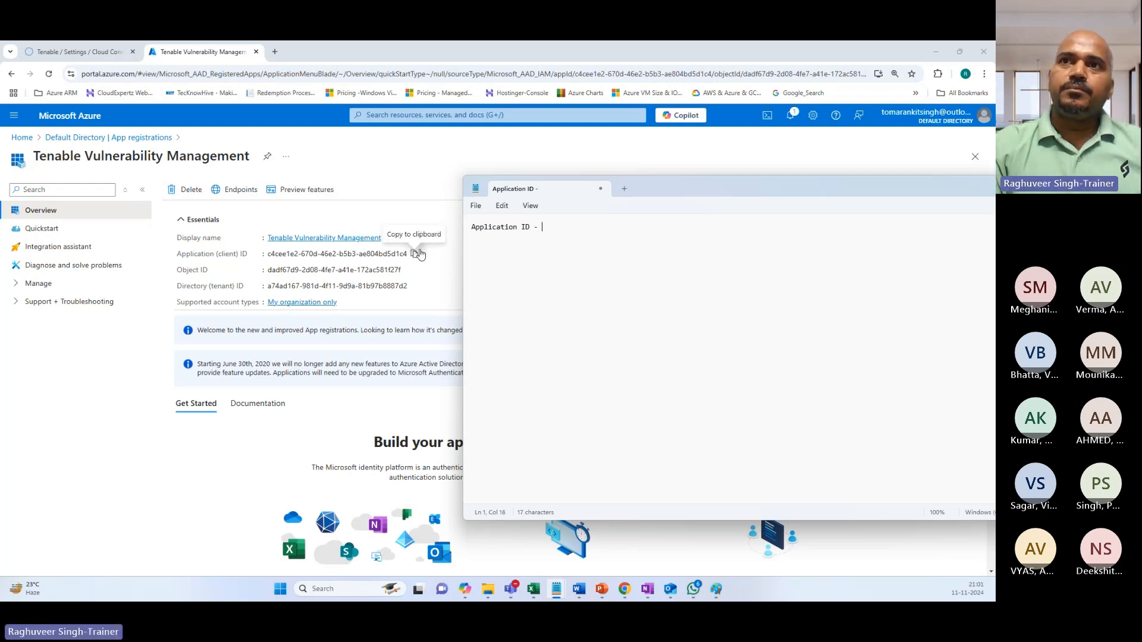
scroll(355, 375, "down", 2)
scroll(354, 375, "up", 2)
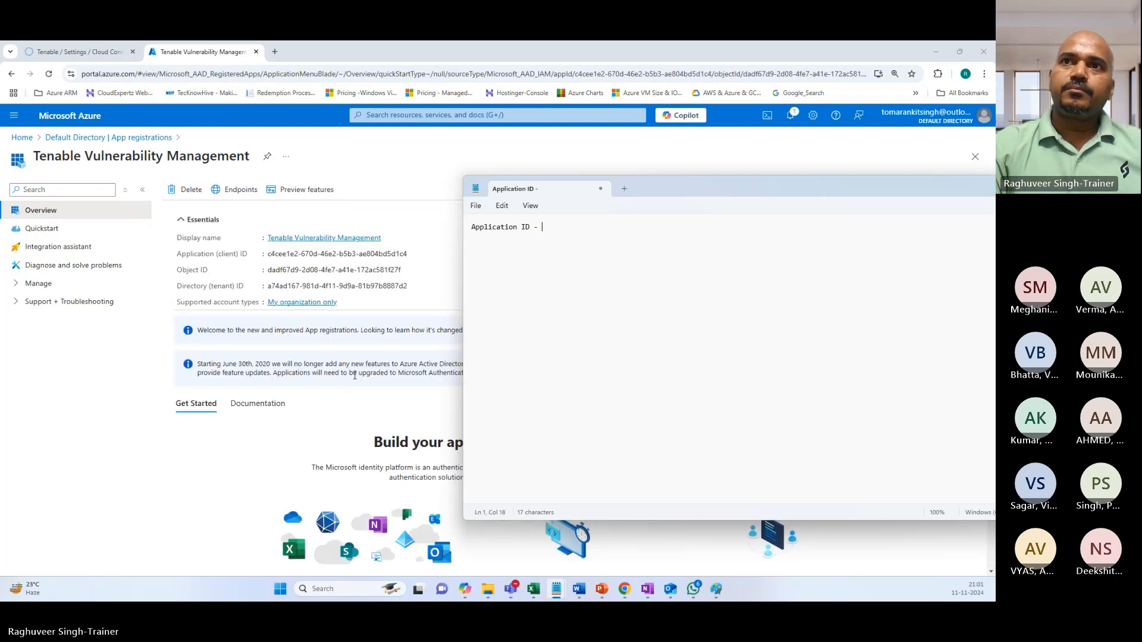
left_click(414, 254)
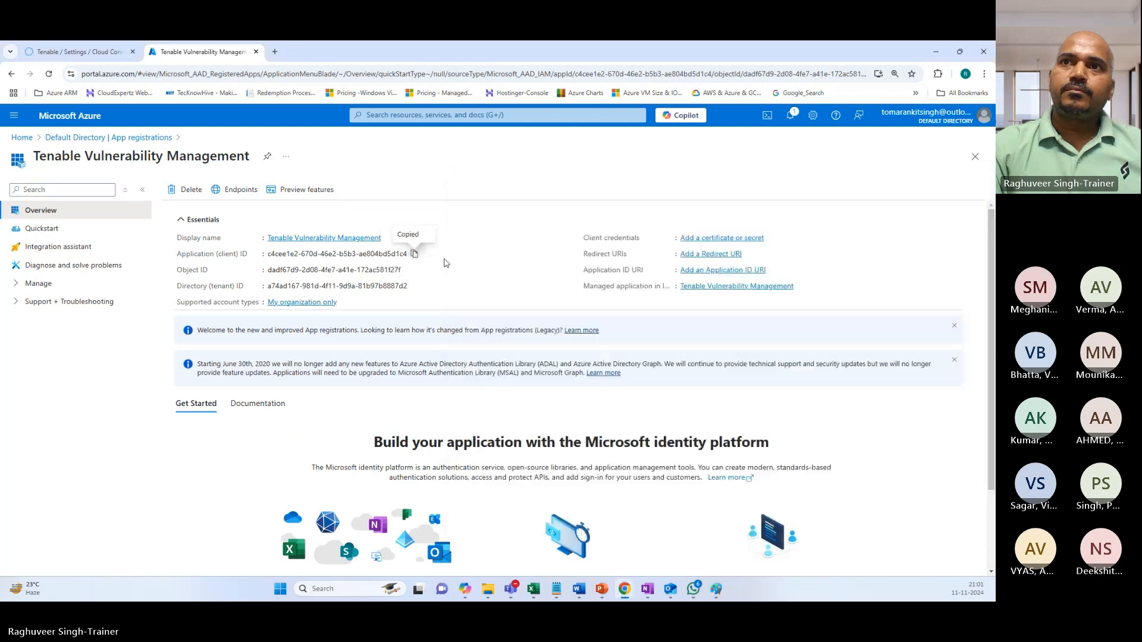
key("alt+Tab")
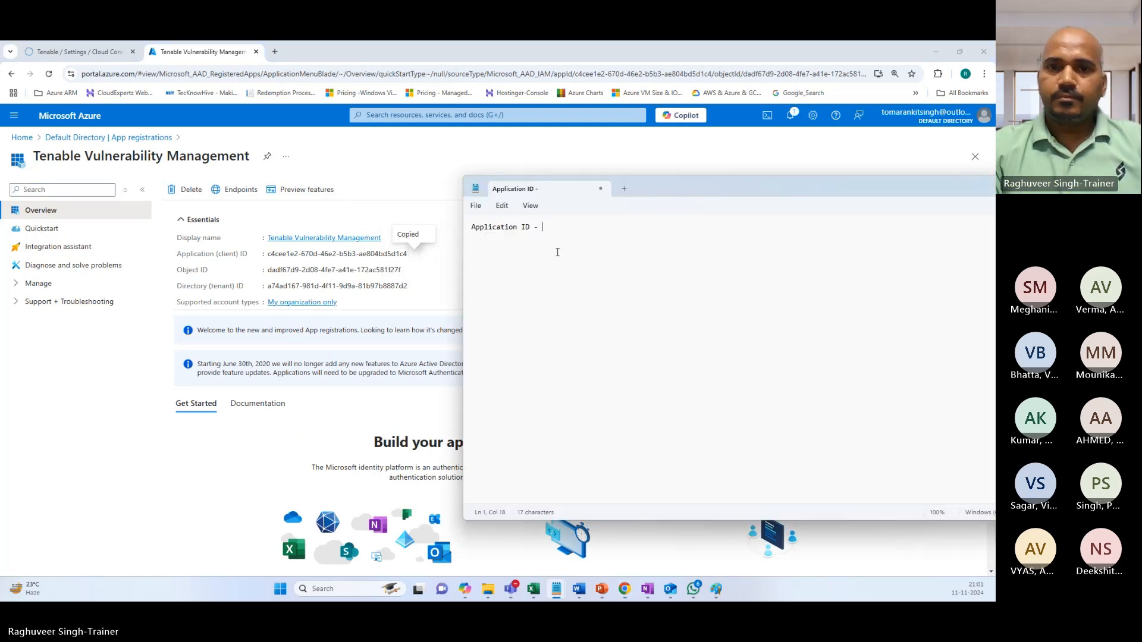
key("ctrl+v")
key("Return")
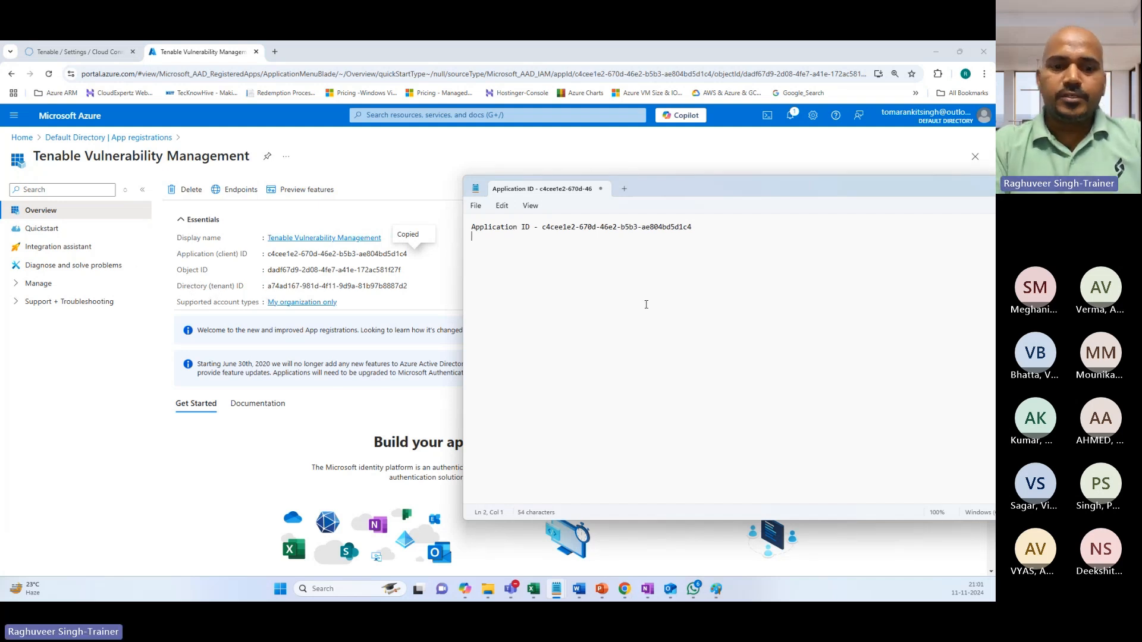
Add the Directory (tenant) ID after 'Directory ID -' and start a 'Secret -' line.
type("Director")
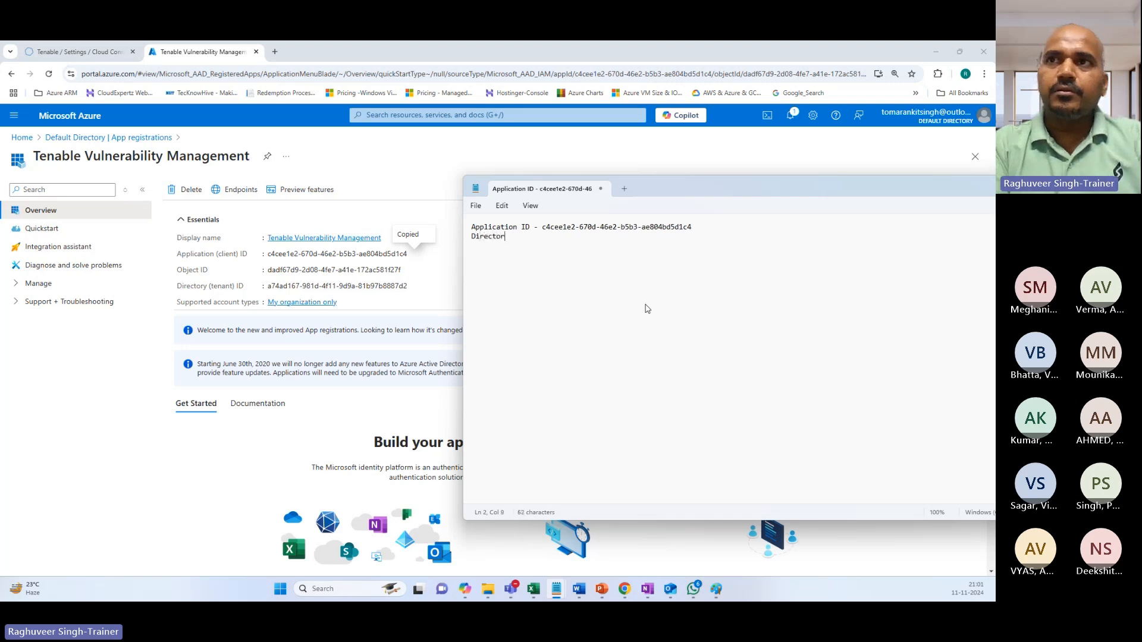
type("y ID -")
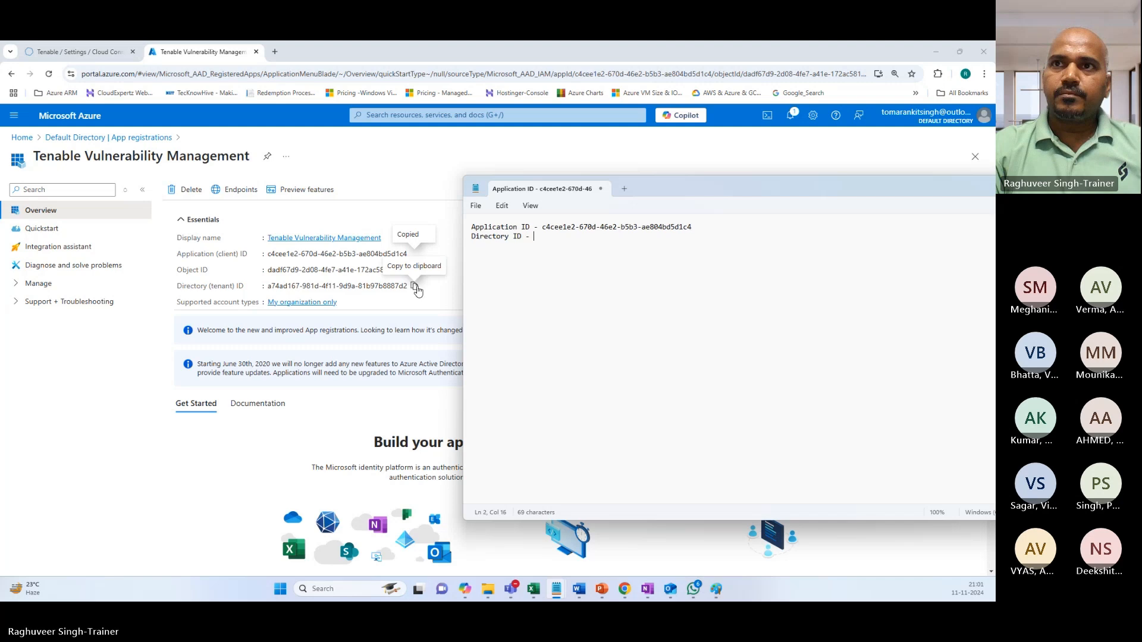
left_click(416, 287)
key("alt+Tab")
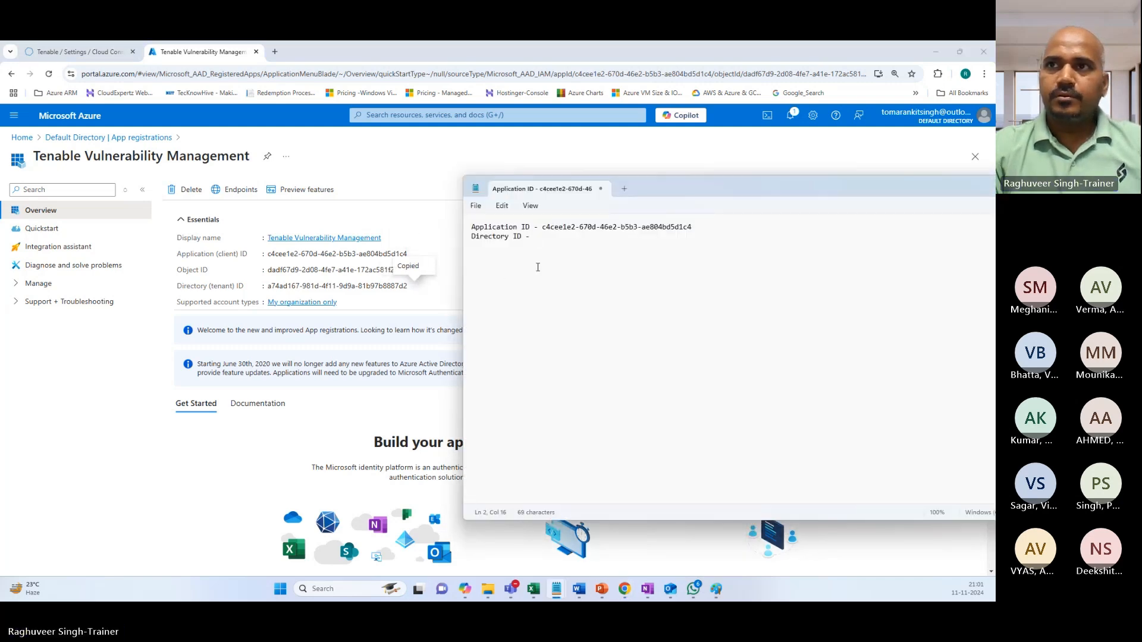
key("ctrl+v")
key("Return")
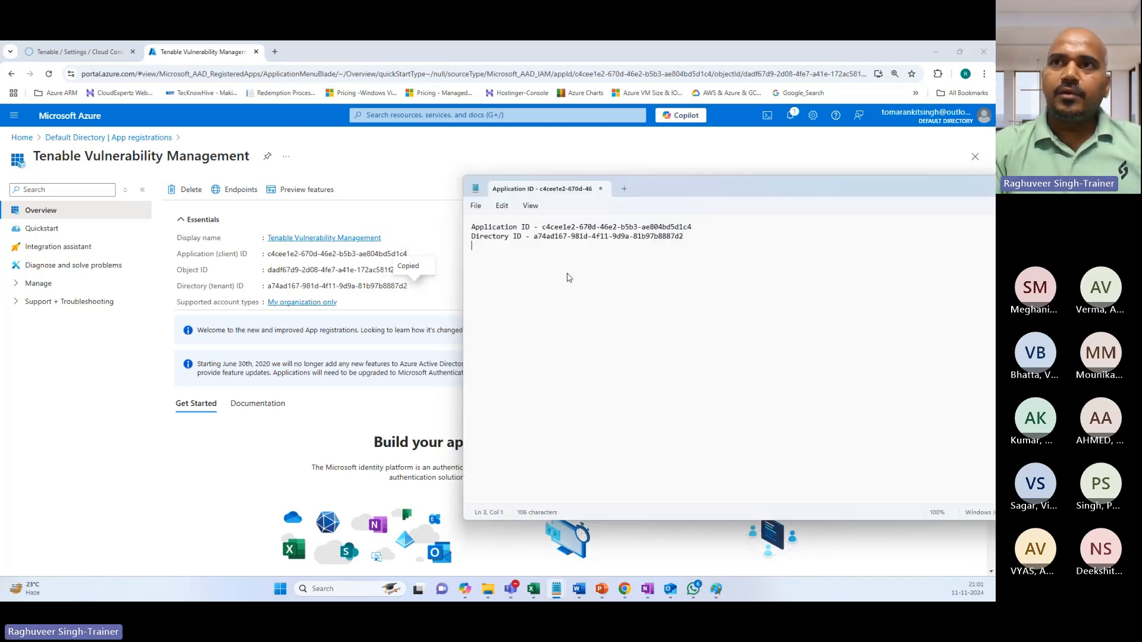
type("Secre")
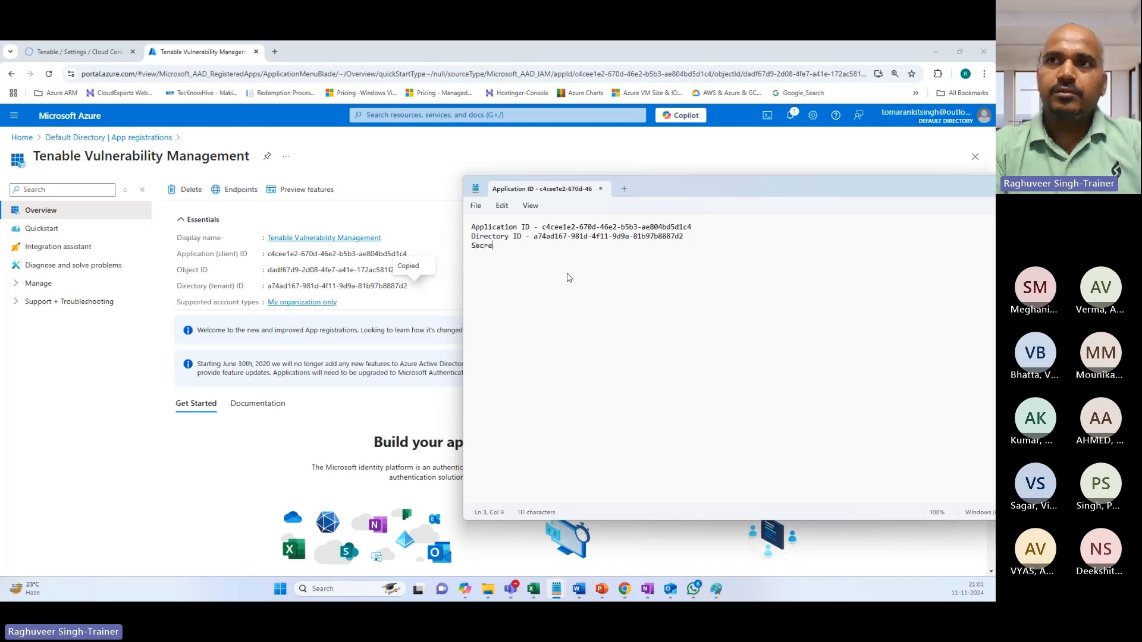
type("t -")
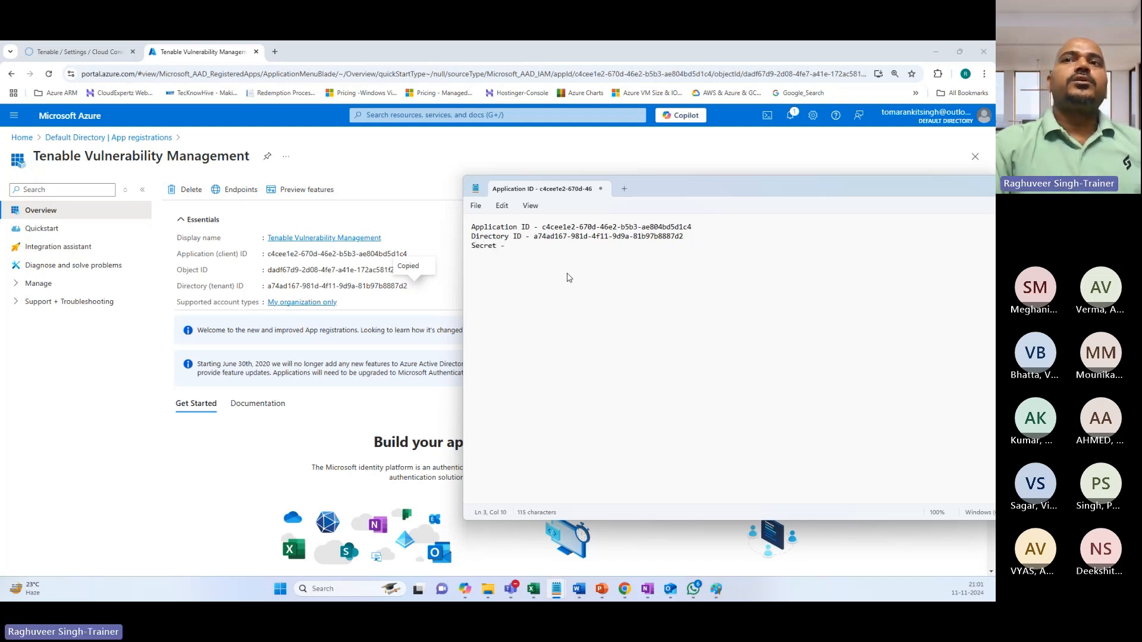
Move the Directory ID line to the top of the notes, then expand Manage in Azure.
triple_click(475, 238)
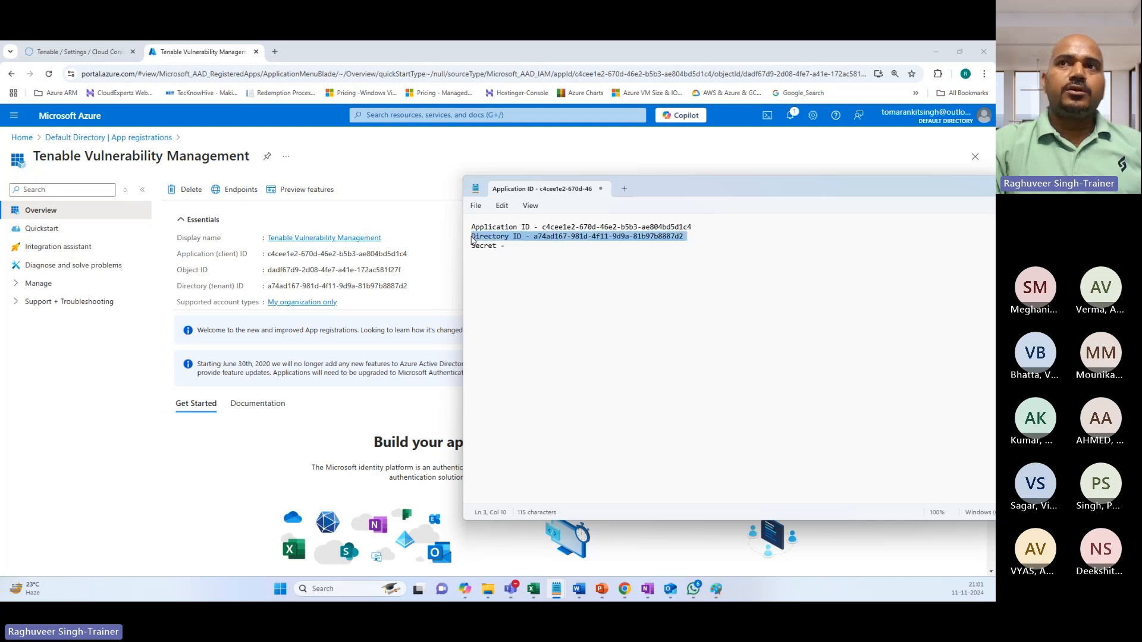
key("Delete")
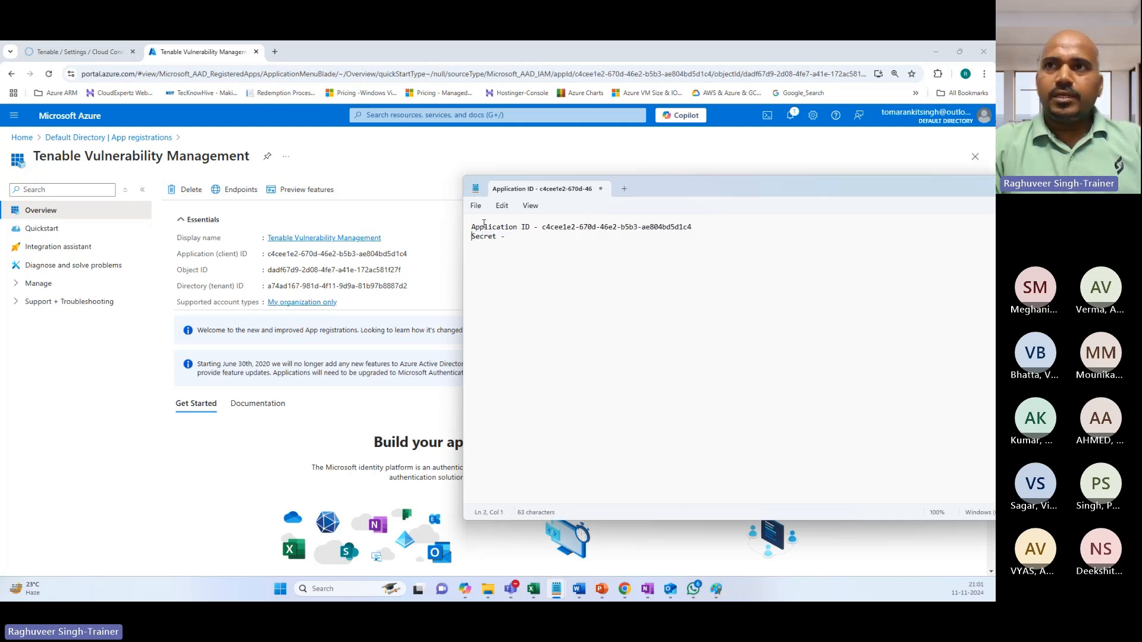
triple_click(474, 227)
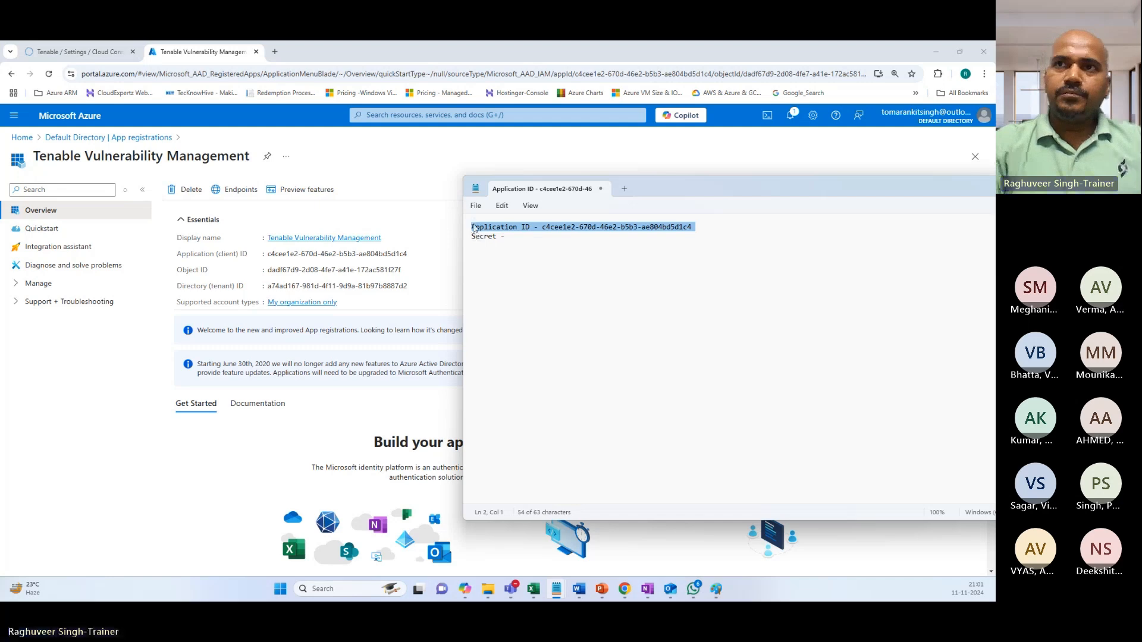
left_click(472, 226)
key("Return")
key("Return")
left_click(479, 226)
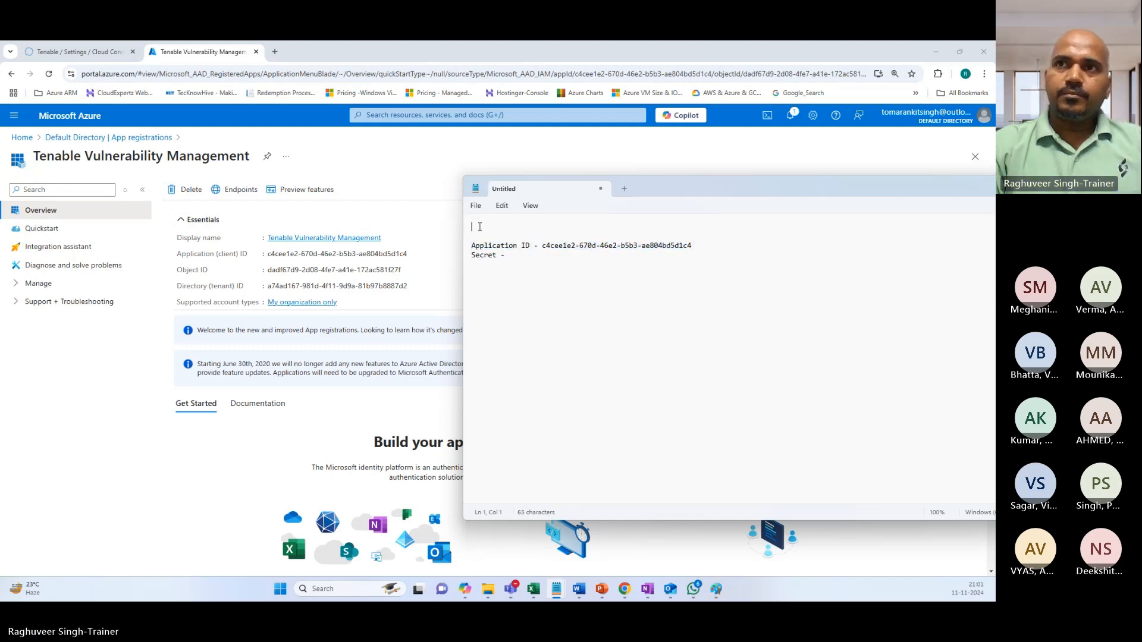
key("ctrl+v")
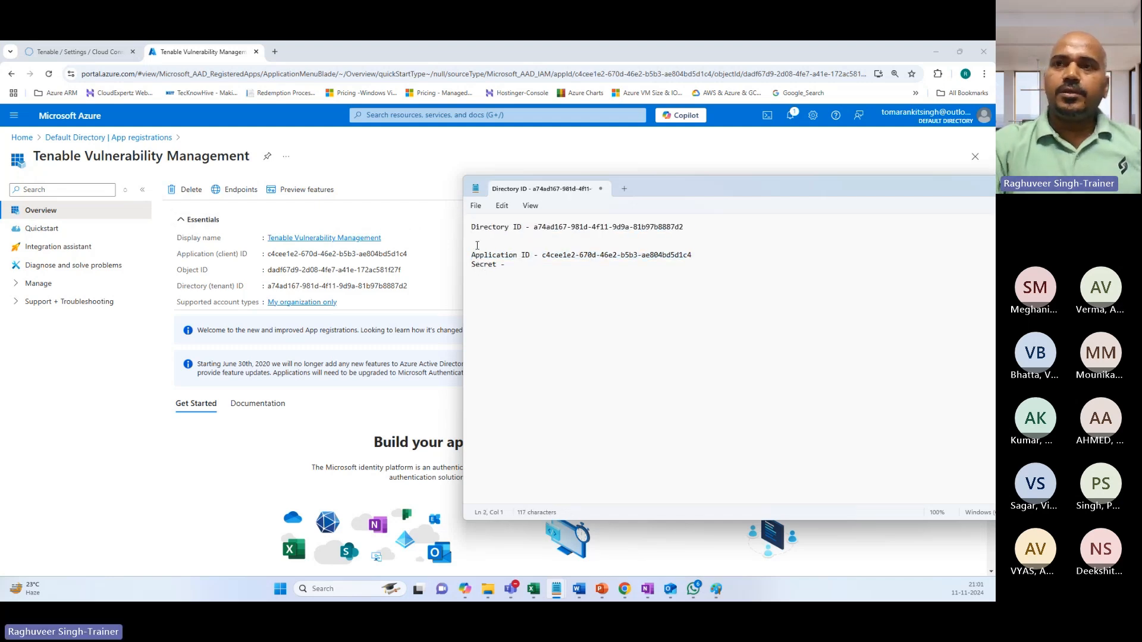
key("BackSpace")
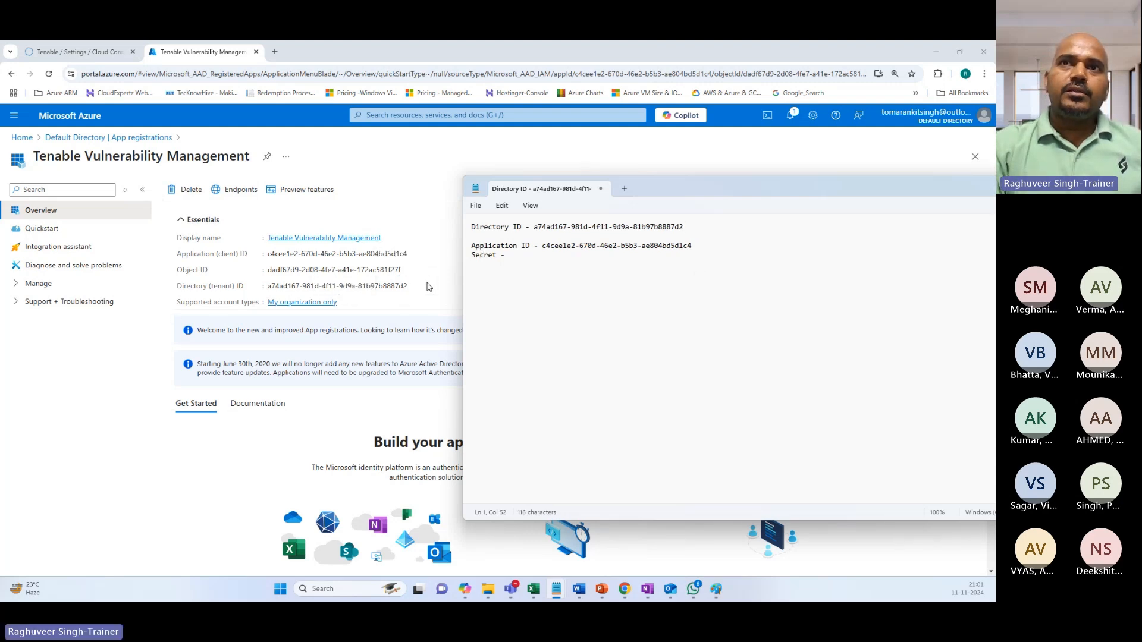
left_click(428, 287)
left_click(38, 284)
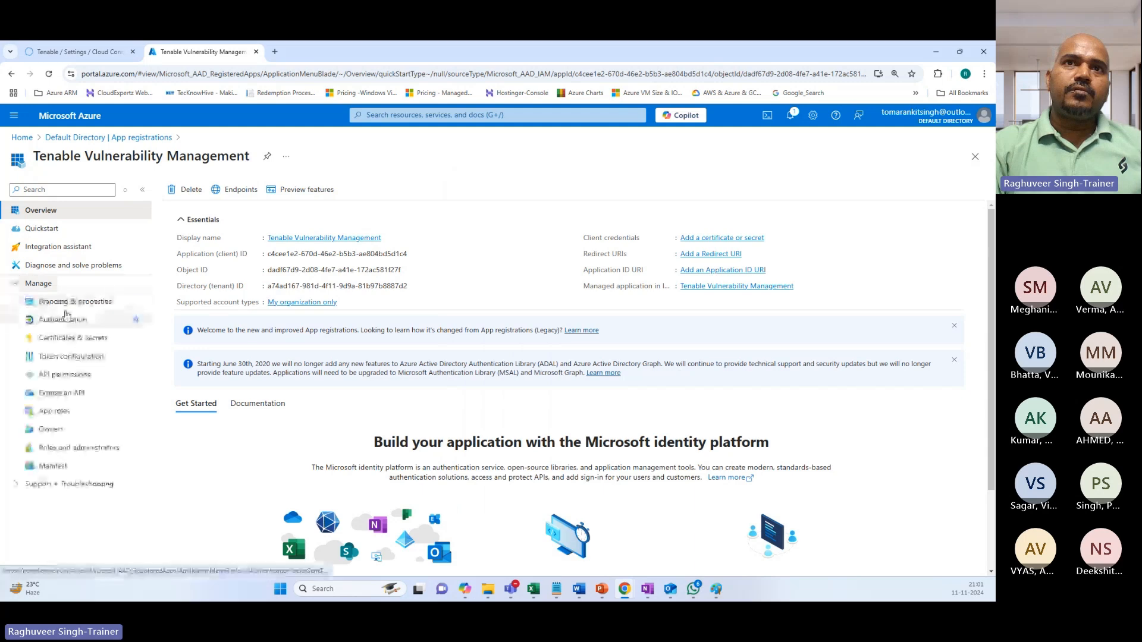
Create a client secret described 'TVM' with the recommended 180-day expiry.
left_click(62, 338)
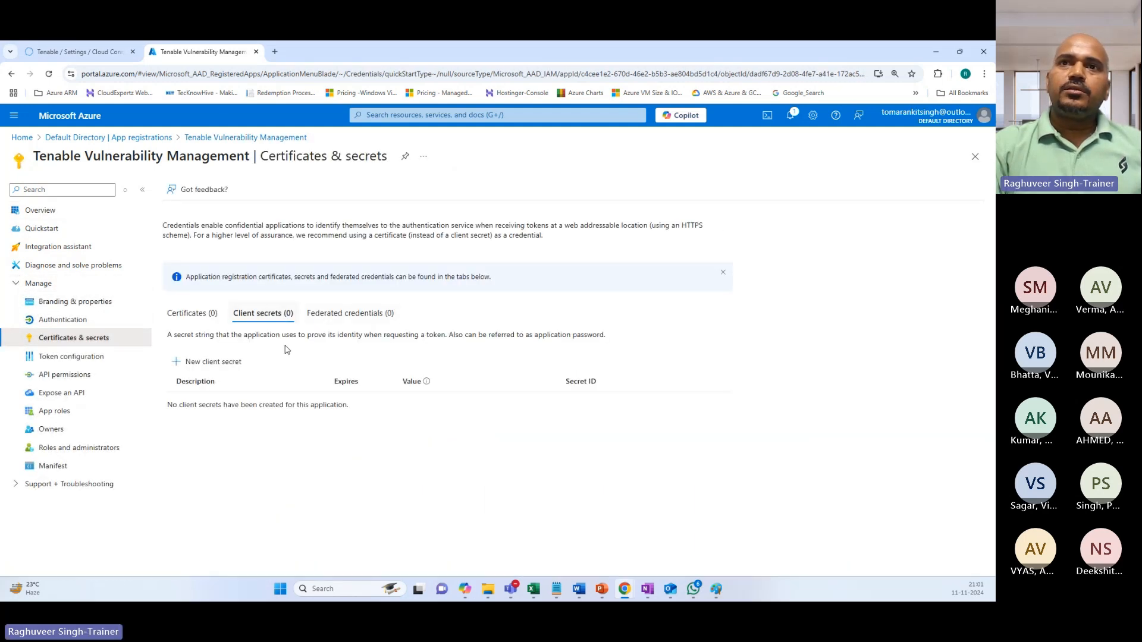
left_click(217, 364)
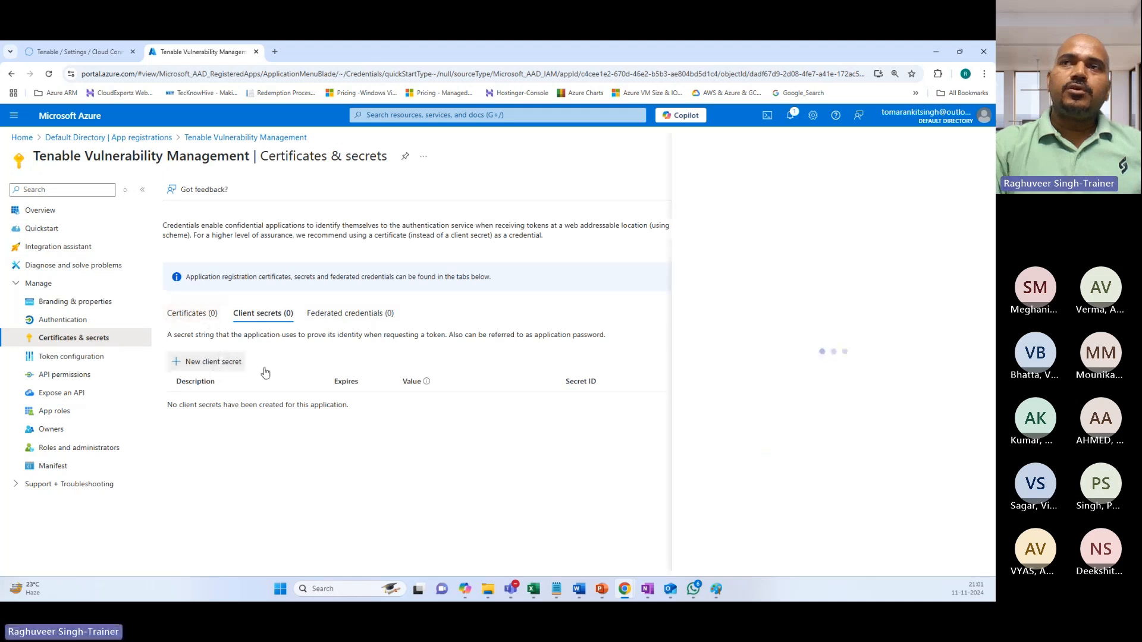
type("TVM")
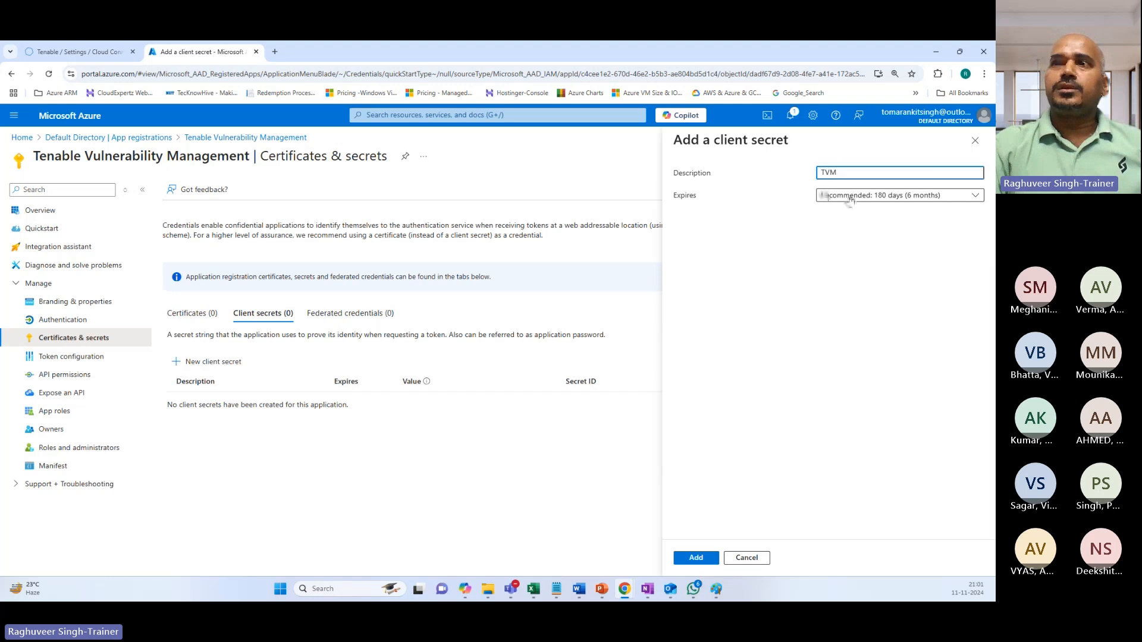
left_click(846, 200)
left_click(861, 215)
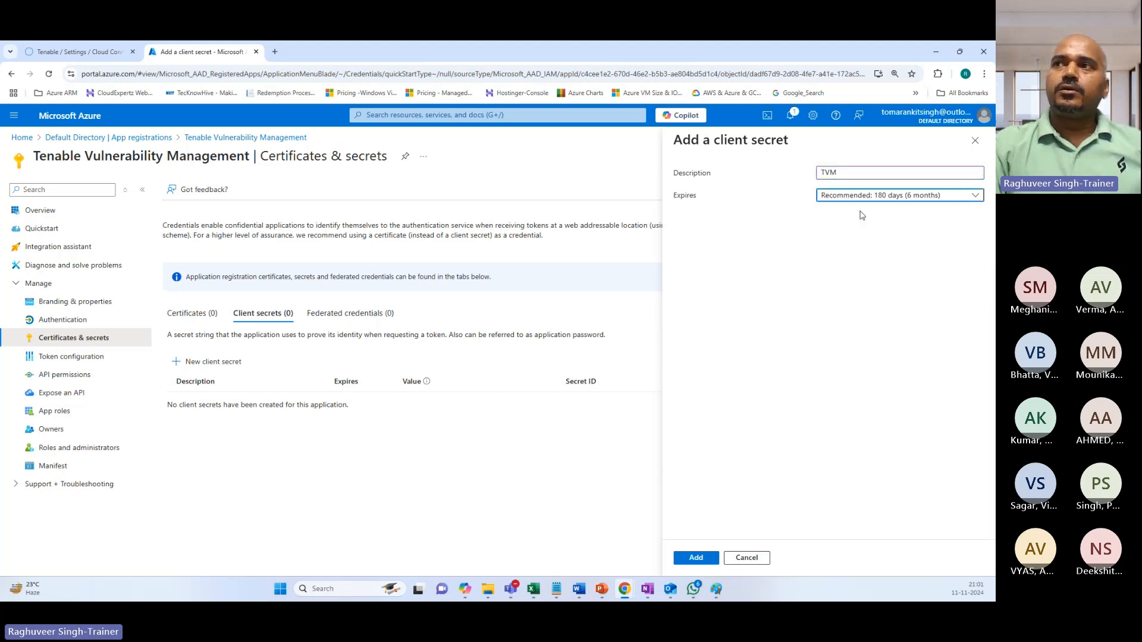
left_click(832, 200)
left_click(887, 214)
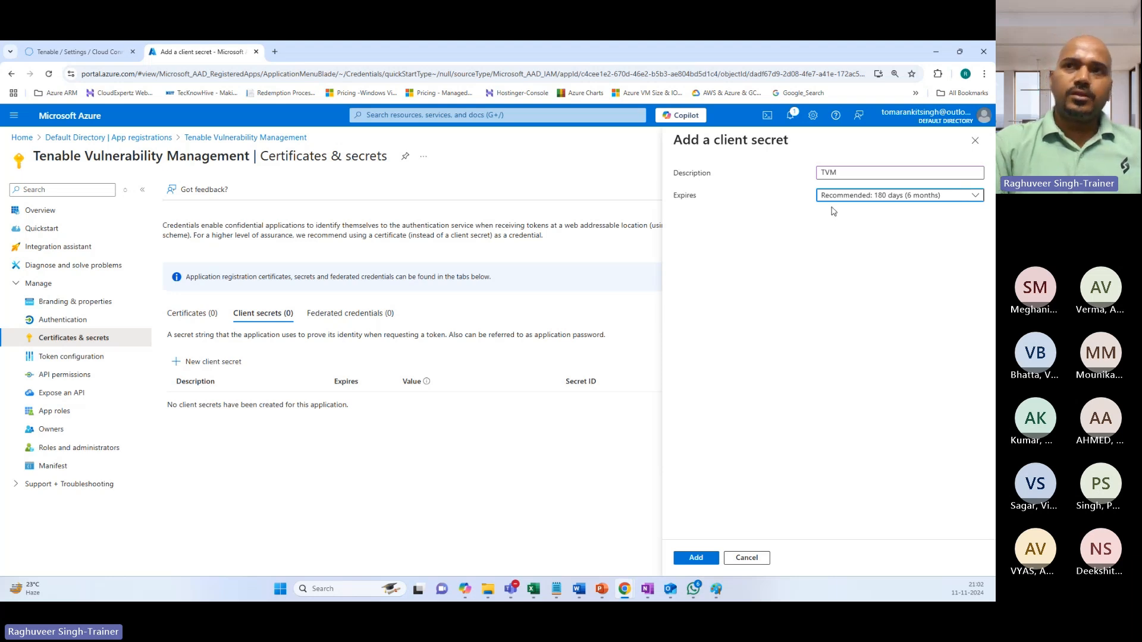
left_click(701, 559)
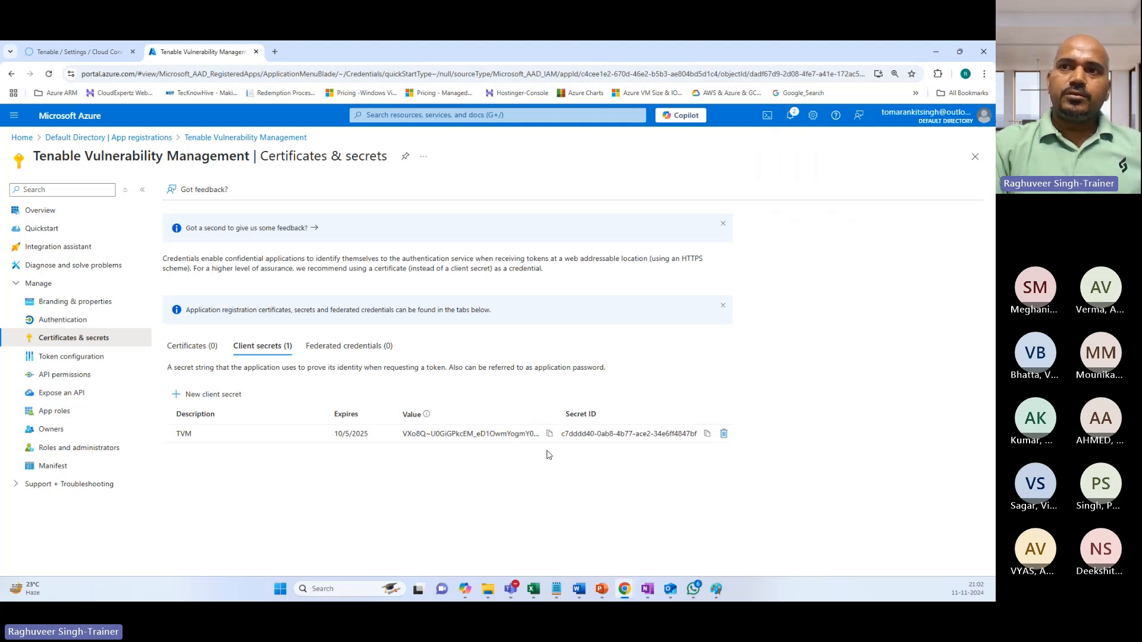
Paste the TVM secret value onto the Secret line, then reload the Azure secrets page.
left_click(549, 433)
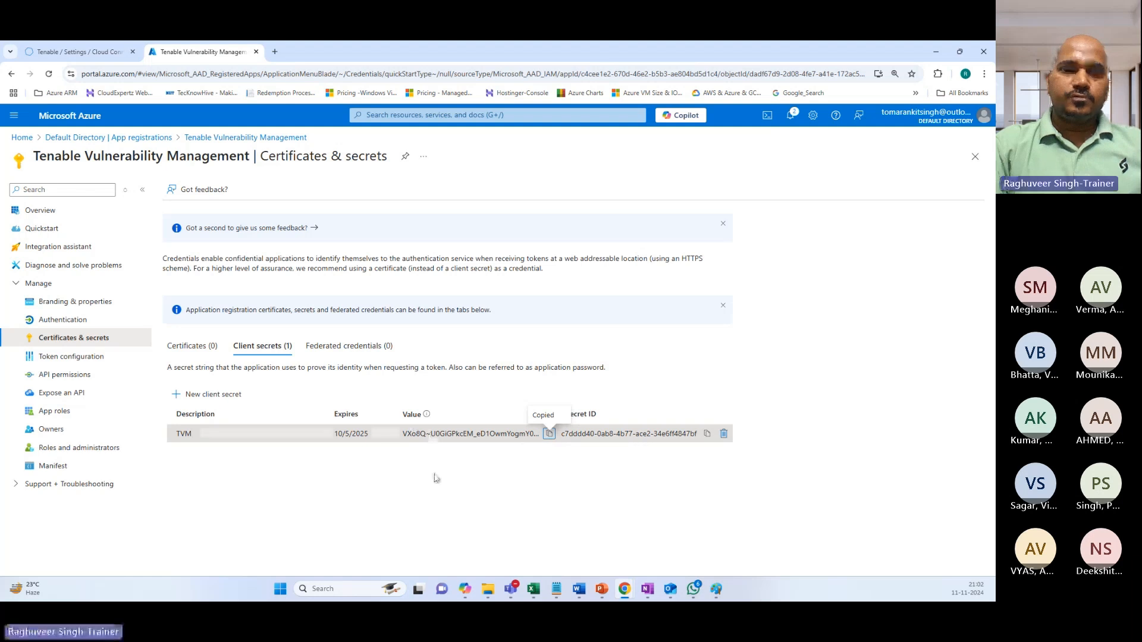
key("alt+Tab")
left_click(528, 259)
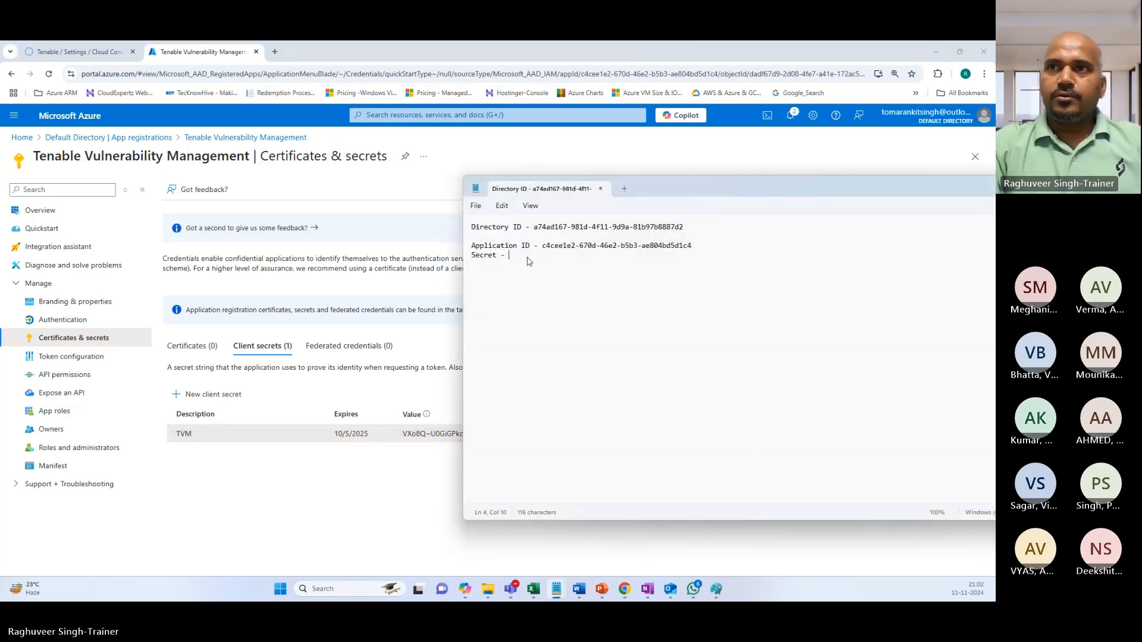
key("ctrl+v")
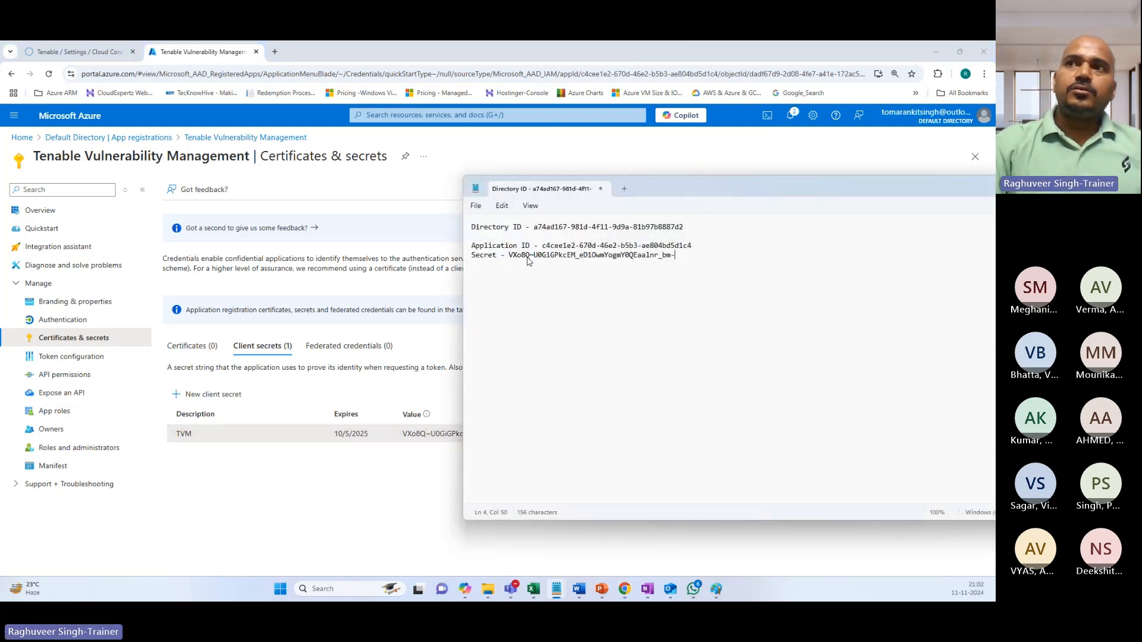
left_click(328, 530)
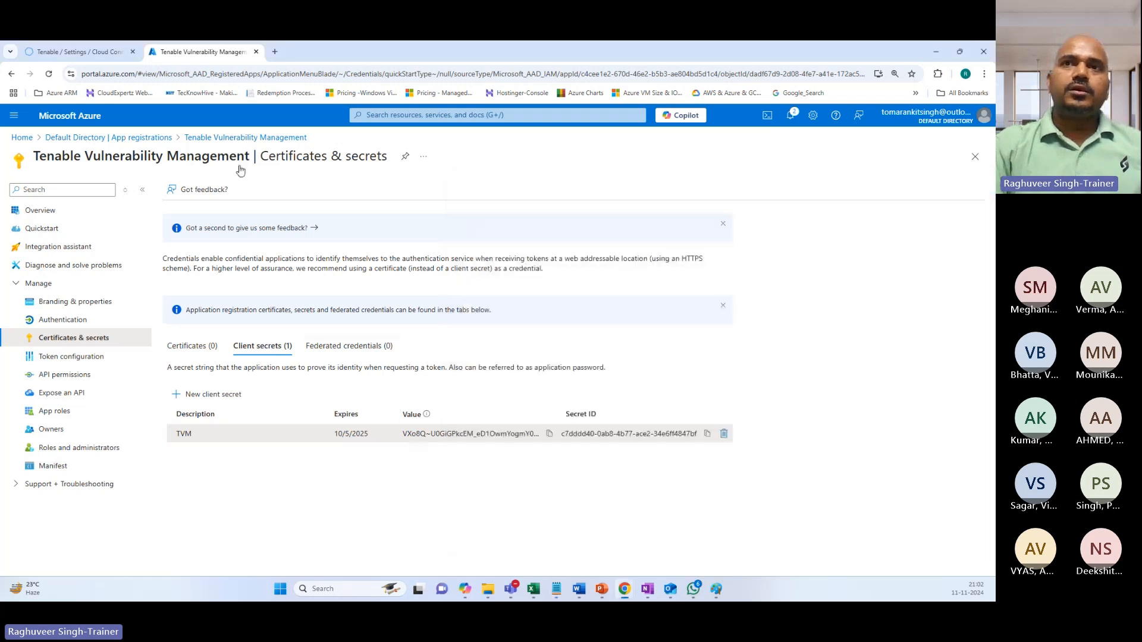
left_click(48, 74)
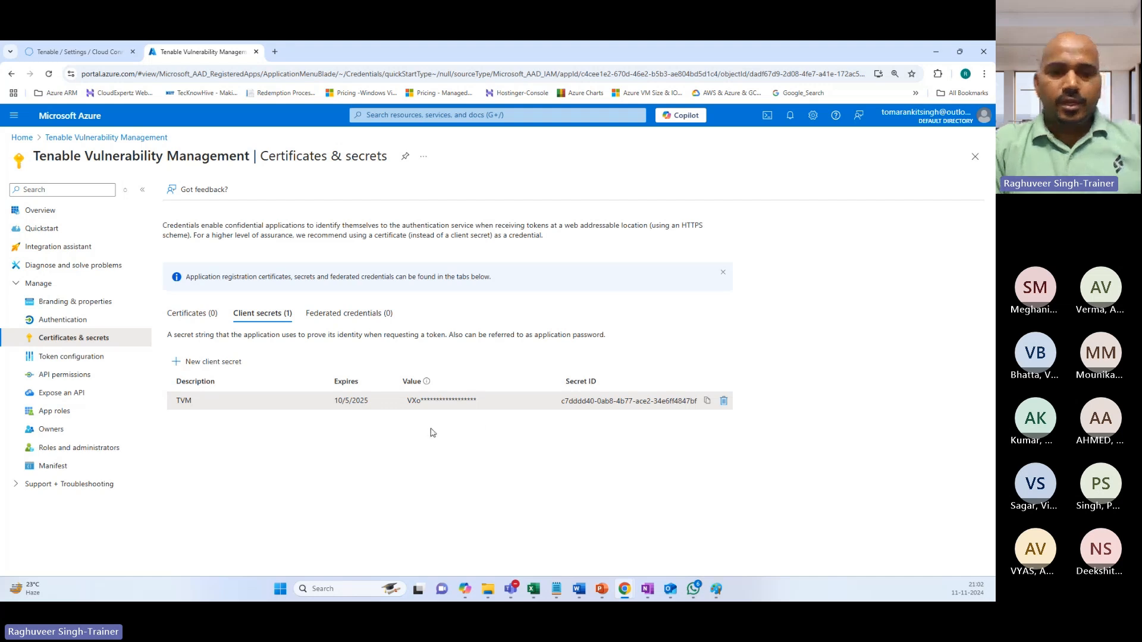
Label the Directory ID '(Login URL)', Application ID '(UserName)' and secret '(Password)'.
key("alt+Tab")
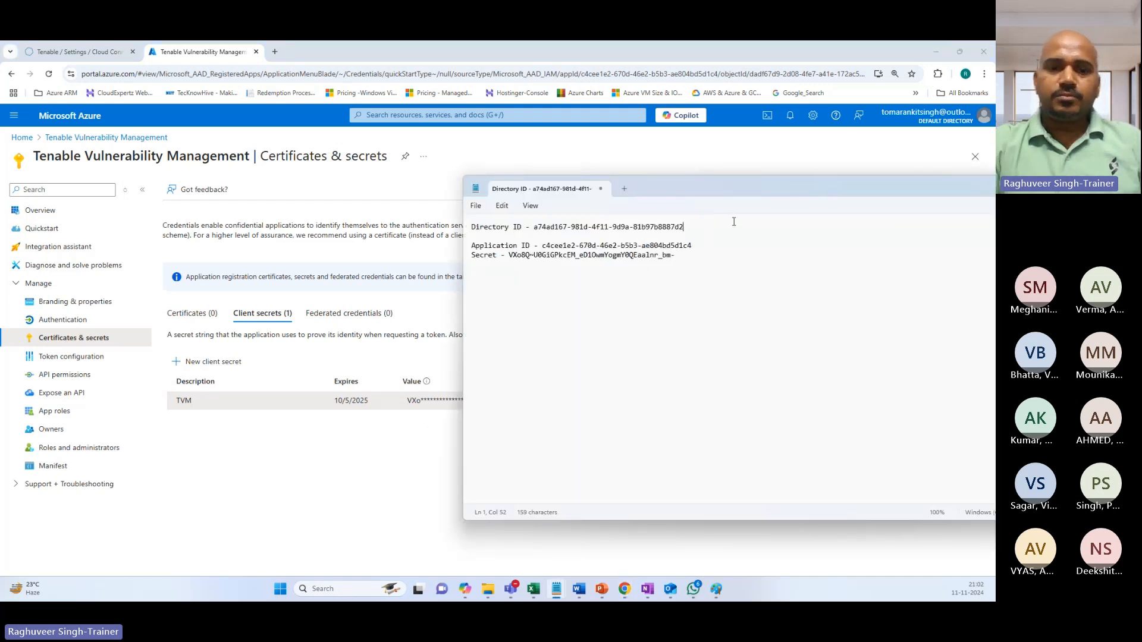
left_click(735, 226)
type("(L")
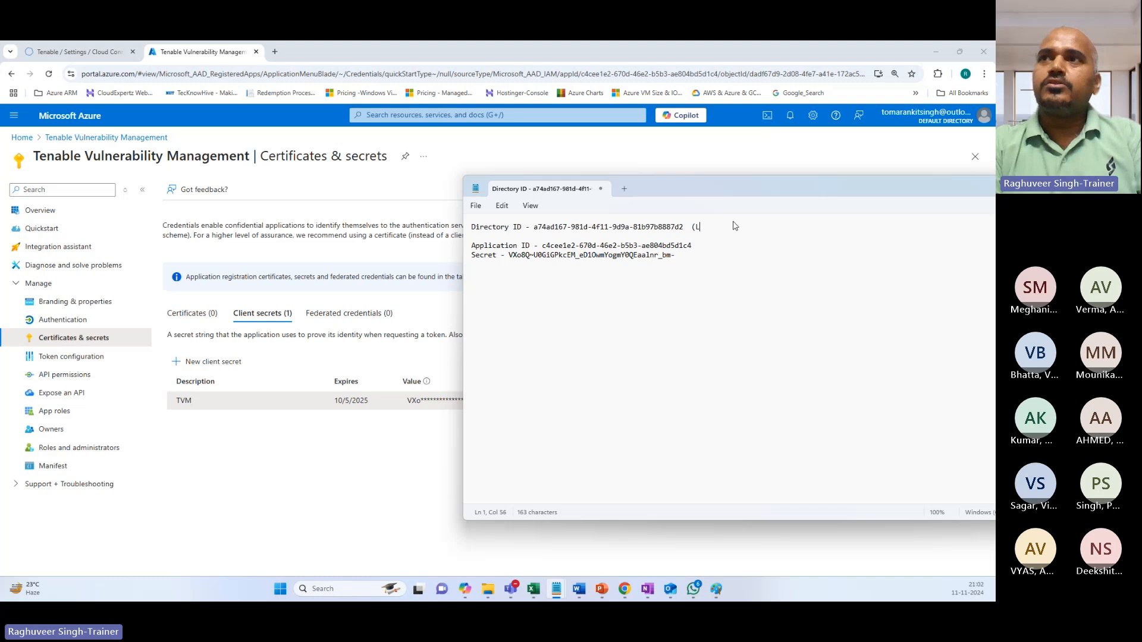
type("ogin URL)")
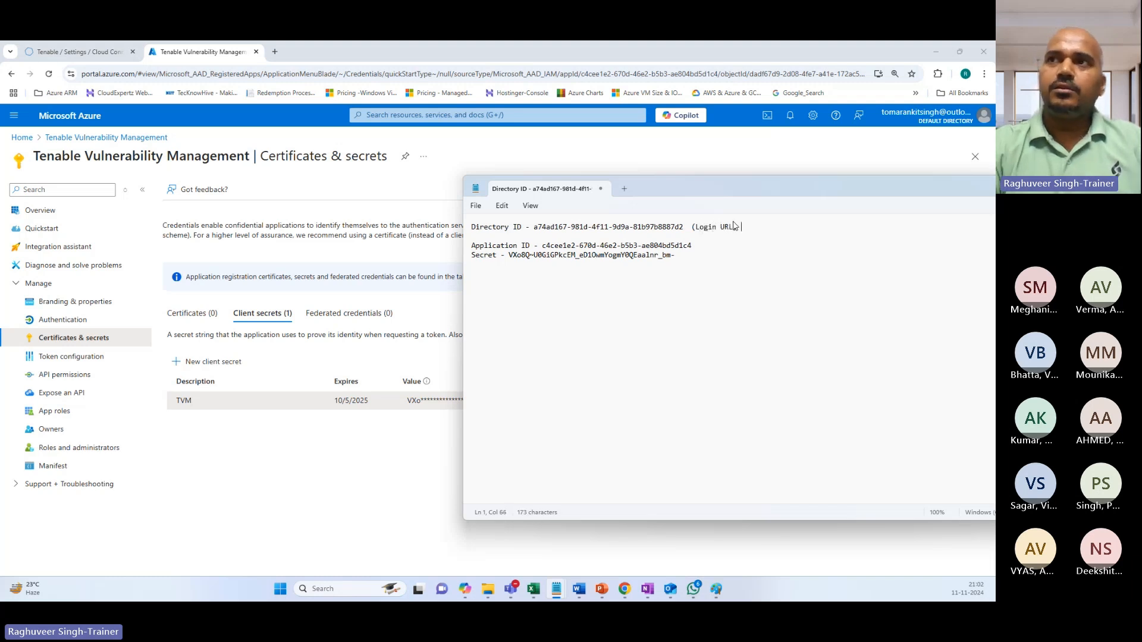
left_click(716, 246)
type("(UserNam")
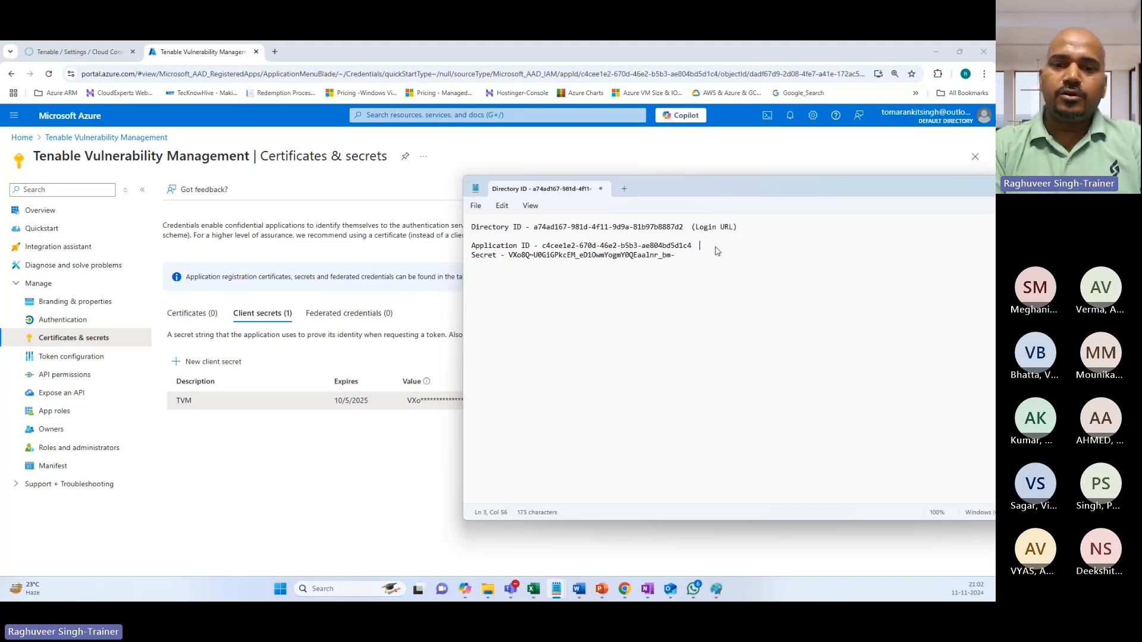
type("e)")
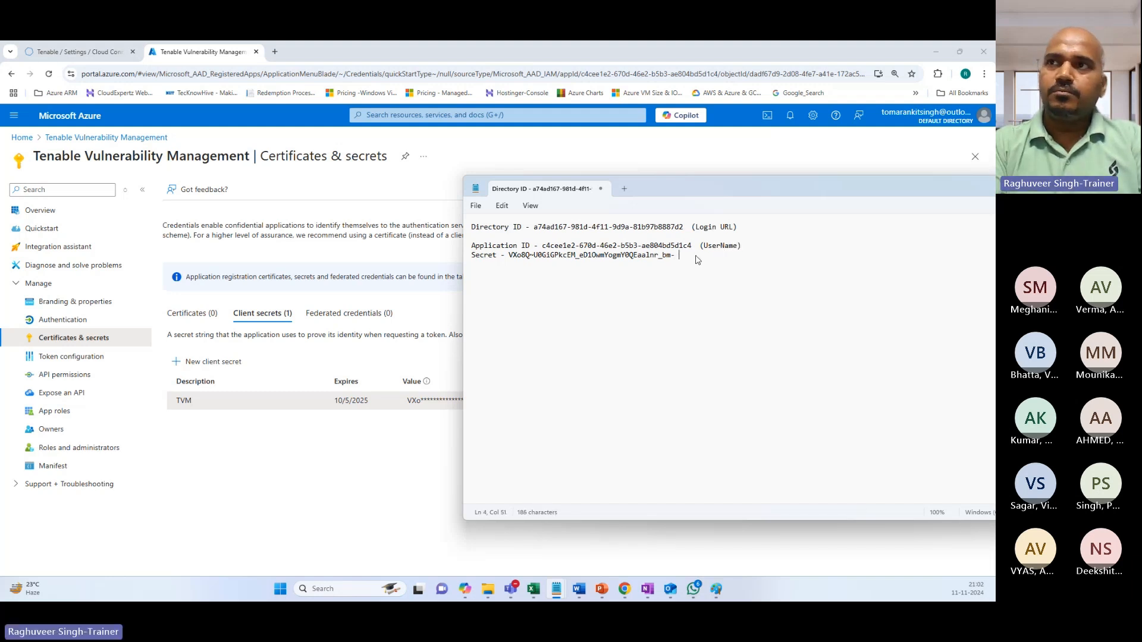
type("   (passwor")
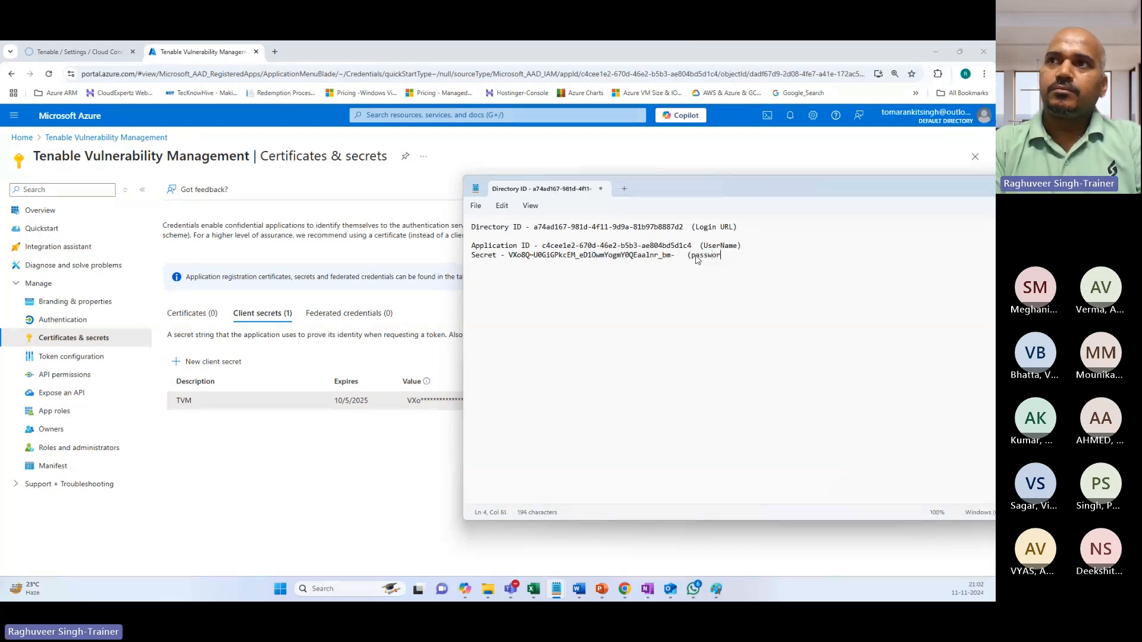
type("d)")
key("Return")
left_click_drag(695, 256, 697, 303)
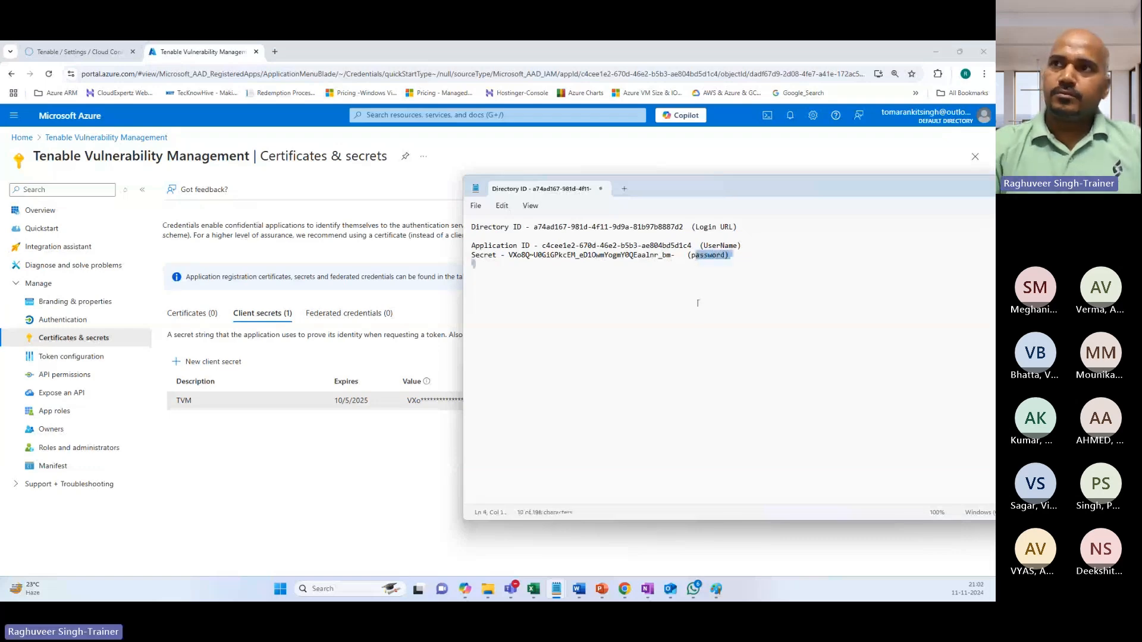
left_click(695, 256)
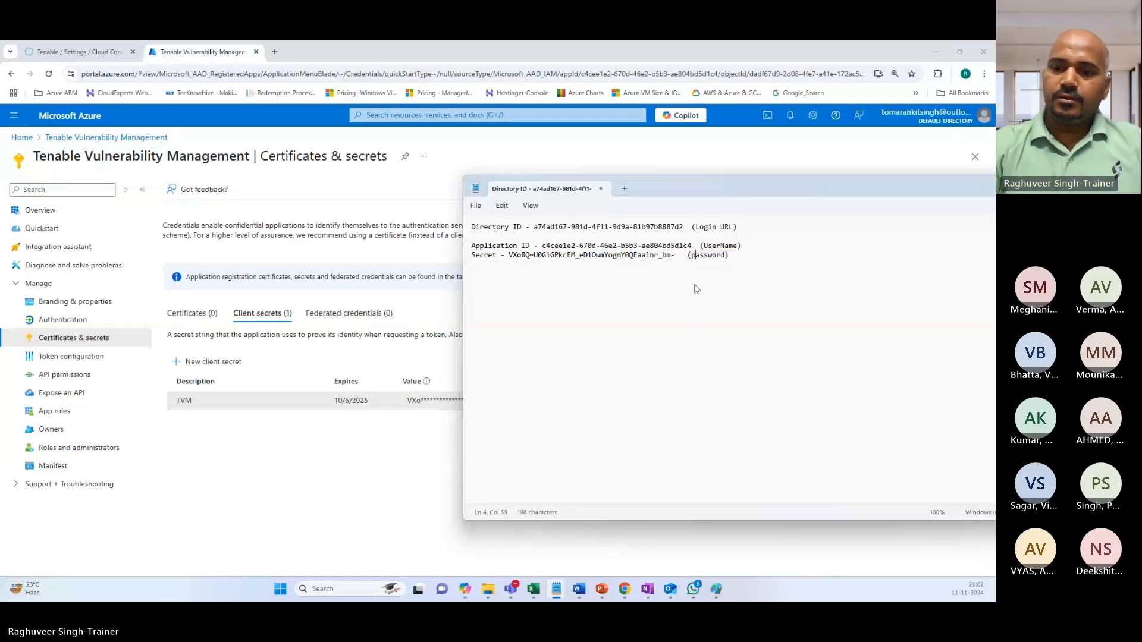
key("BackSpace")
type("P")
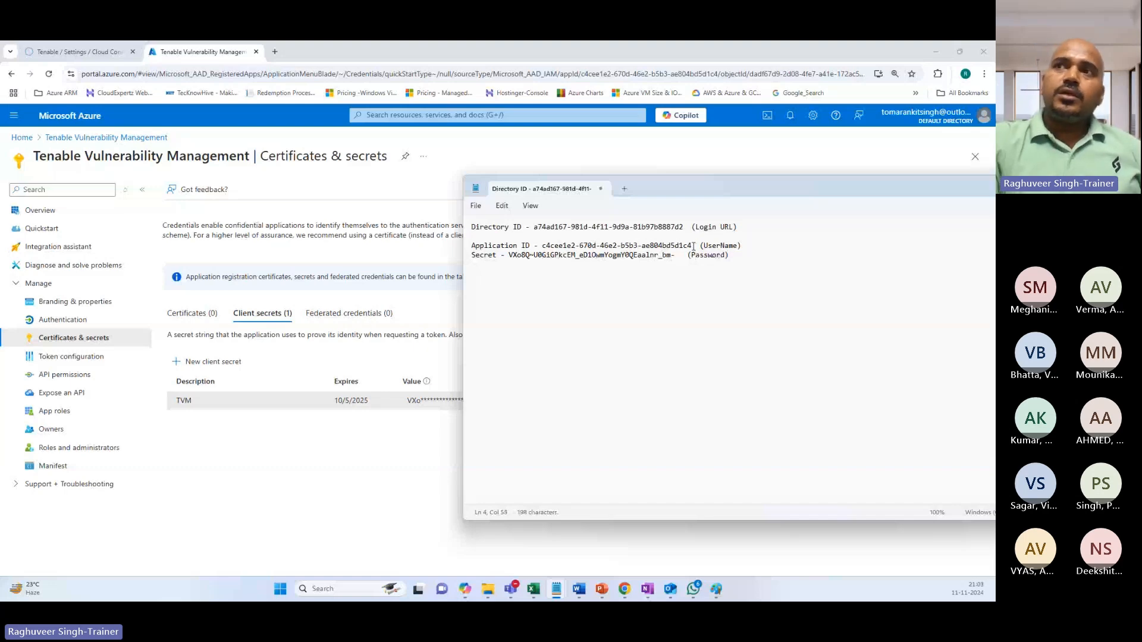
Highlight the Login URL, UserName and Password lines in turn to point them out.
left_click_drag(743, 226, 473, 225)
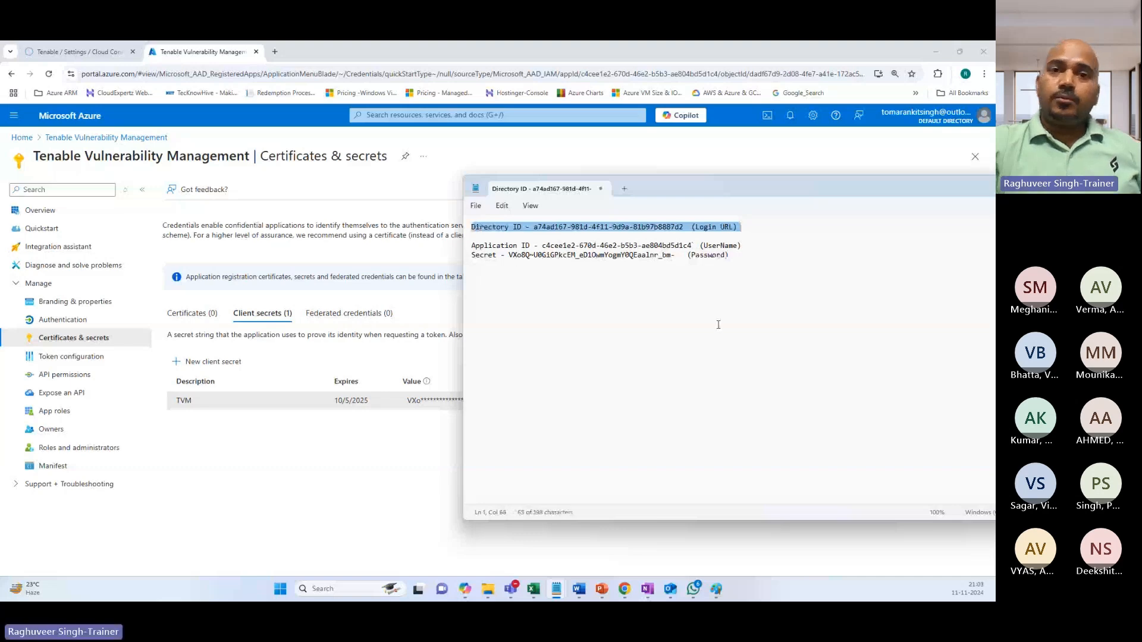
left_click(756, 378)
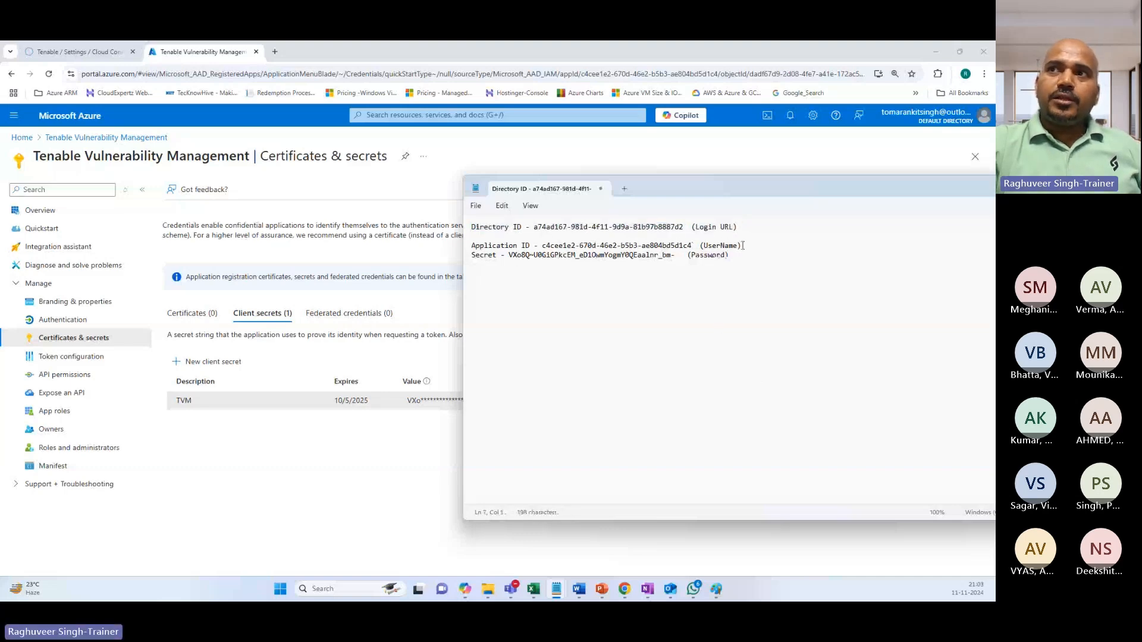
left_click_drag(742, 245, 542, 247)
left_click_drag(730, 255, 517, 262)
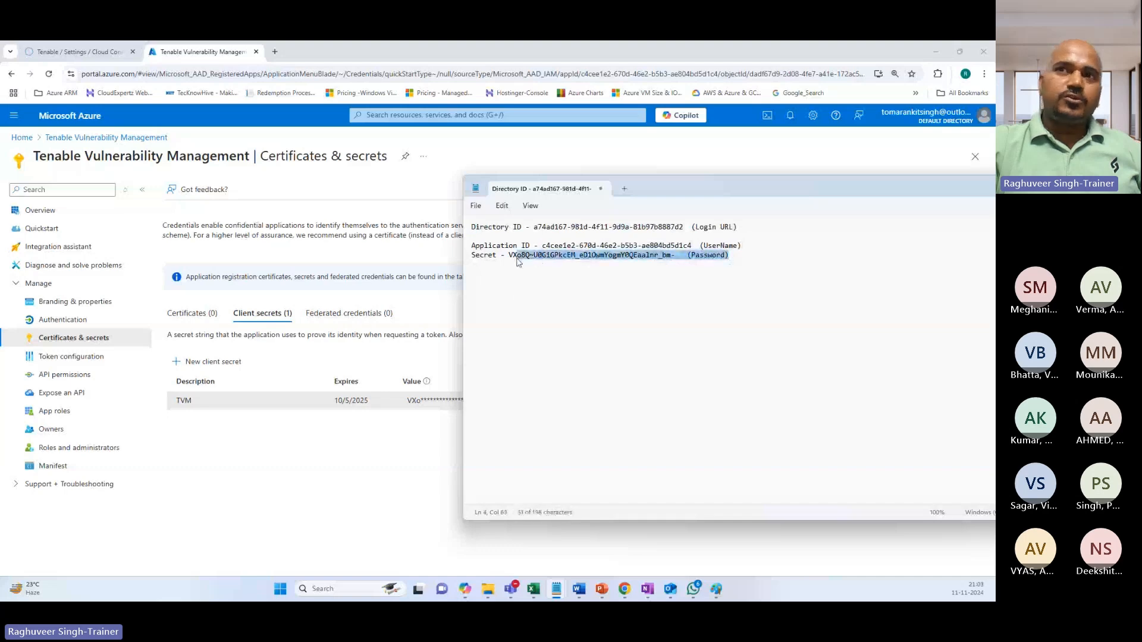
left_click(757, 267)
key("Return")
key("Return")
key("Return")
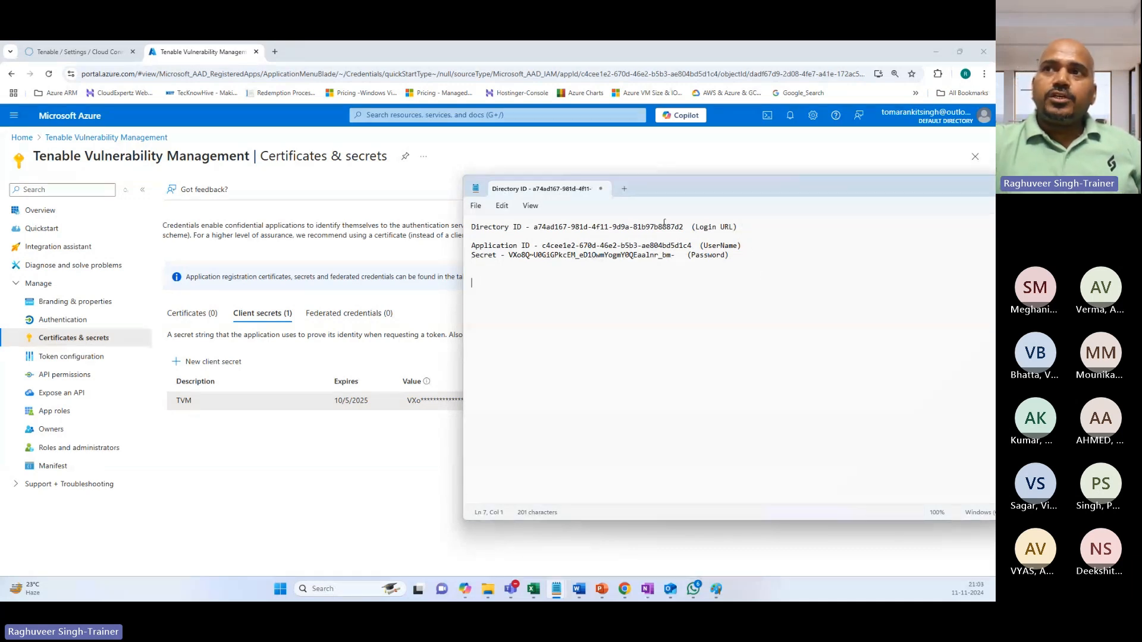
left_click_drag(684, 227, 529, 227)
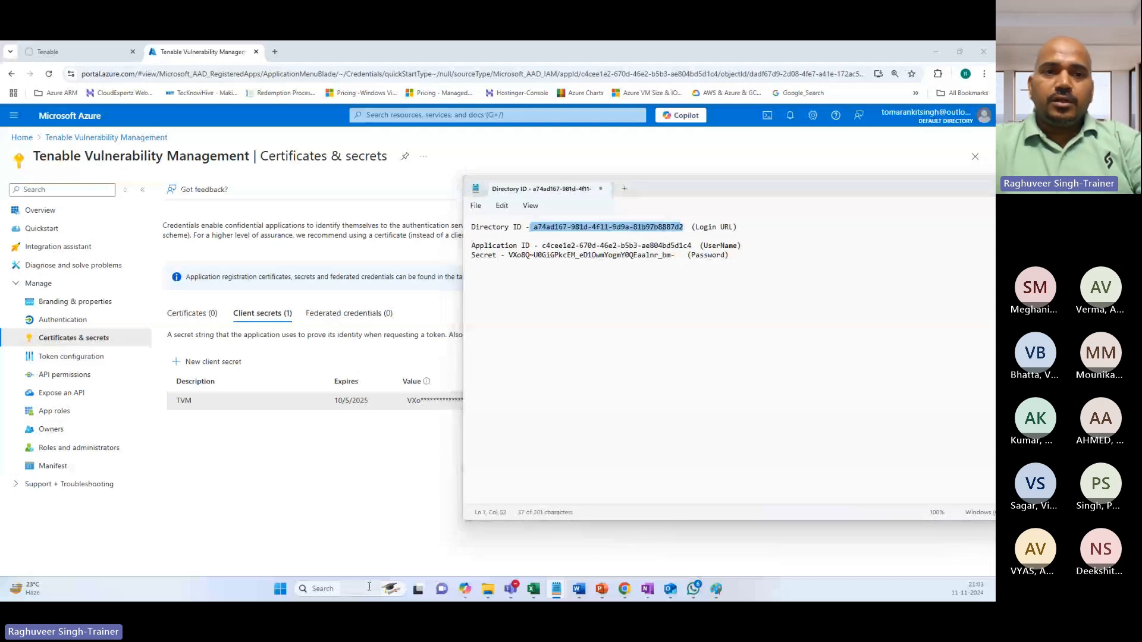
left_click(716, 589)
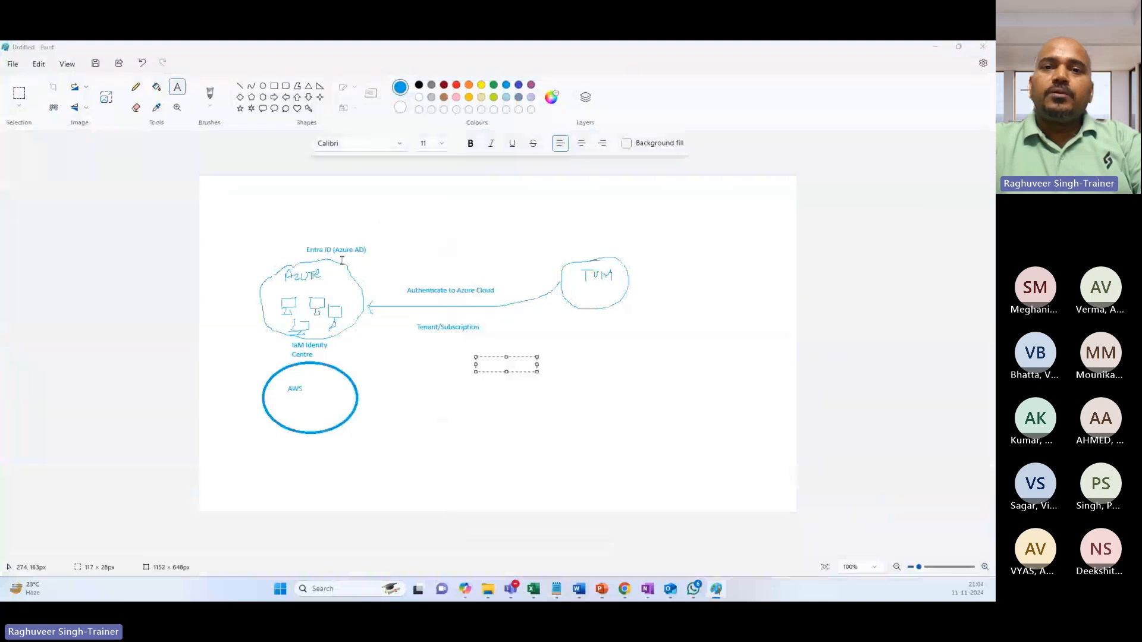
key("alt+Tab")
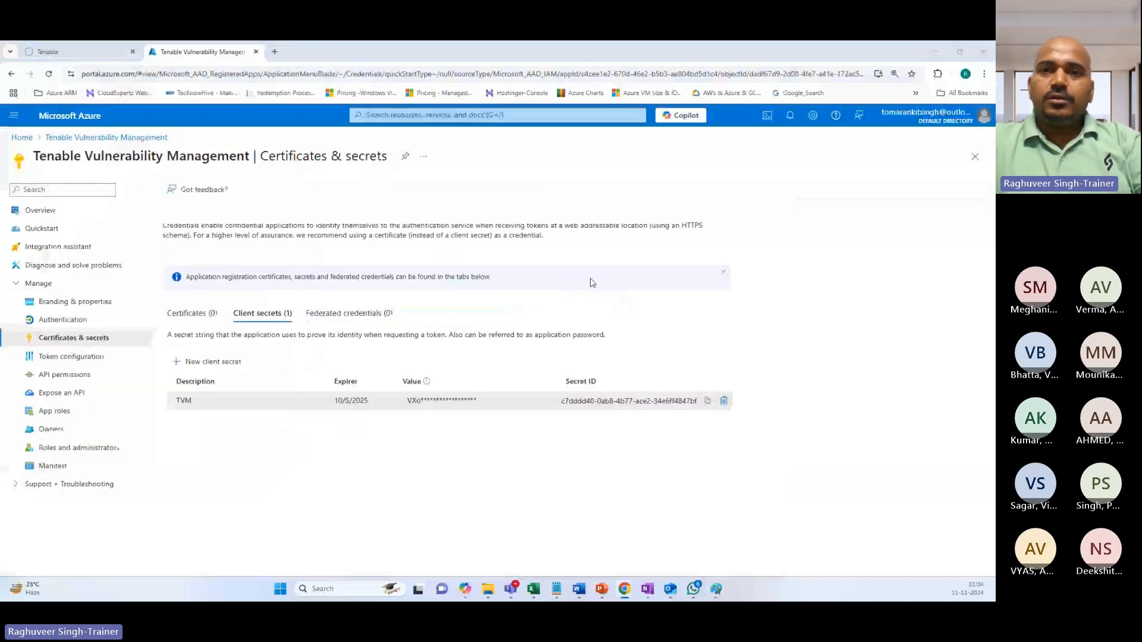
key("alt+Tab")
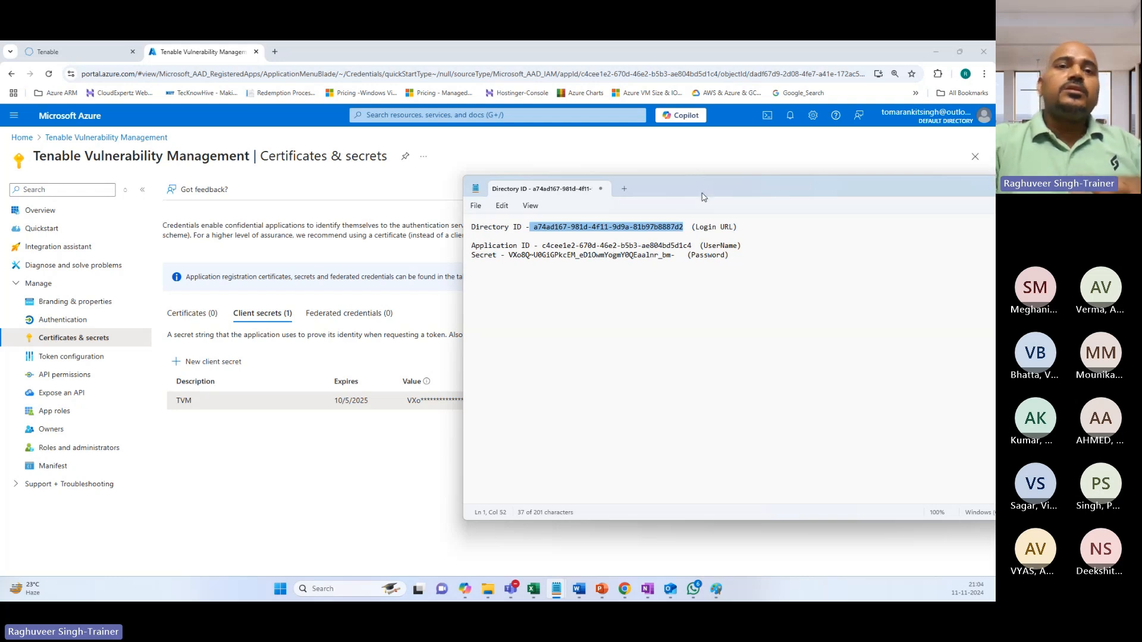
Write the question 'what level of access is provided to TVM Application????' below the credentials.
left_click_drag(701, 191, 608, 184)
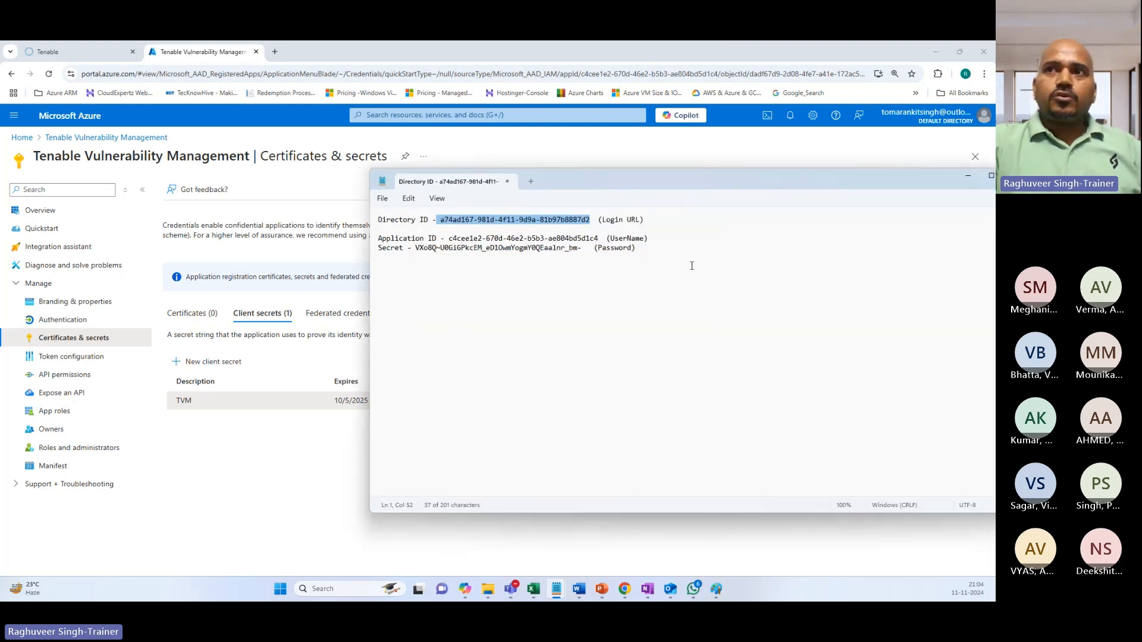
left_click(389, 265)
key("Return")
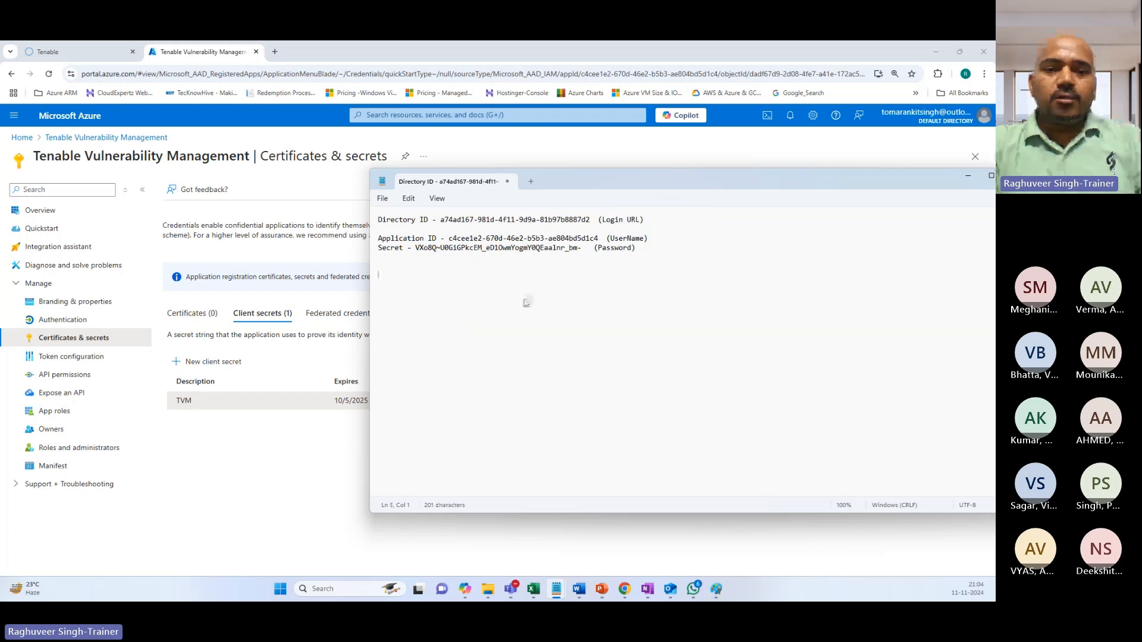
type("what leve")
key("BackSpace")
type("l ")
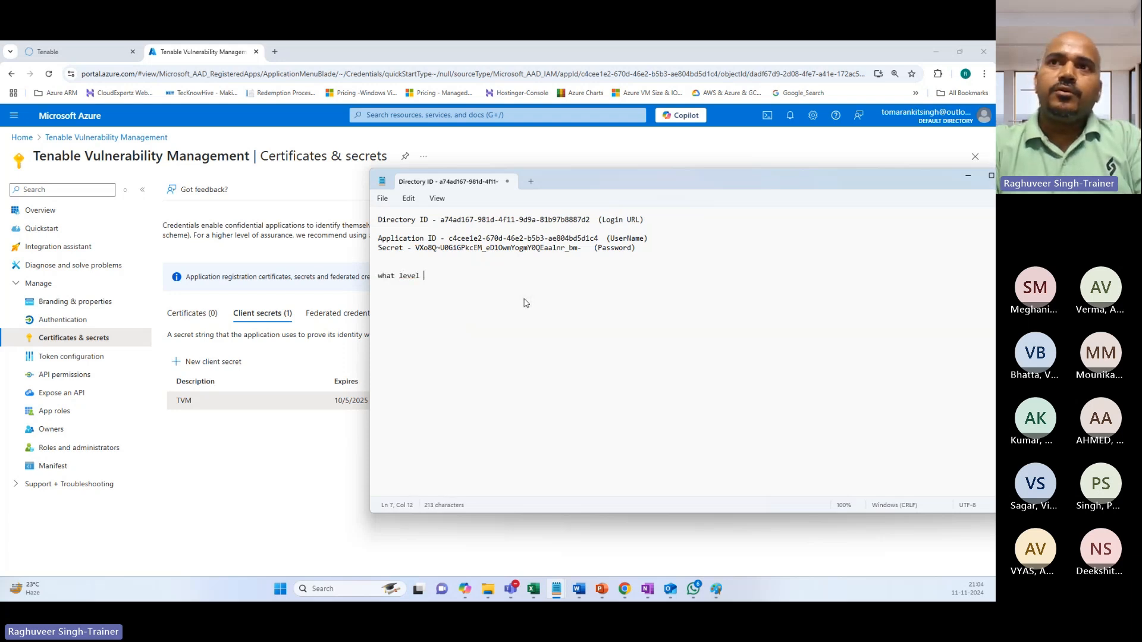
type("of access is ")
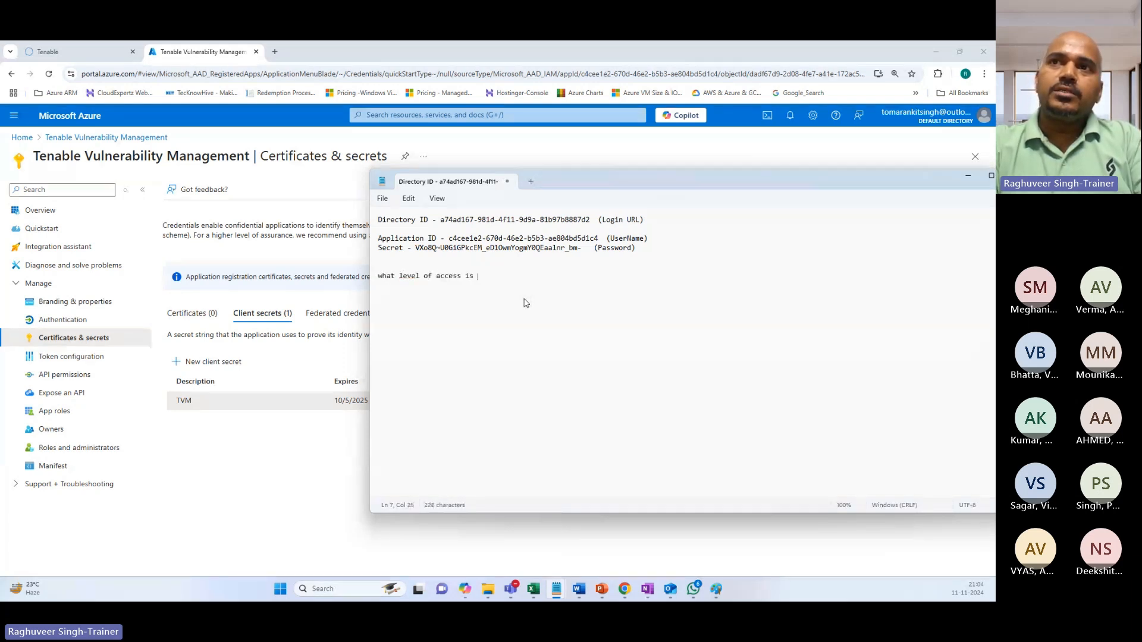
type("provided to TMV ")
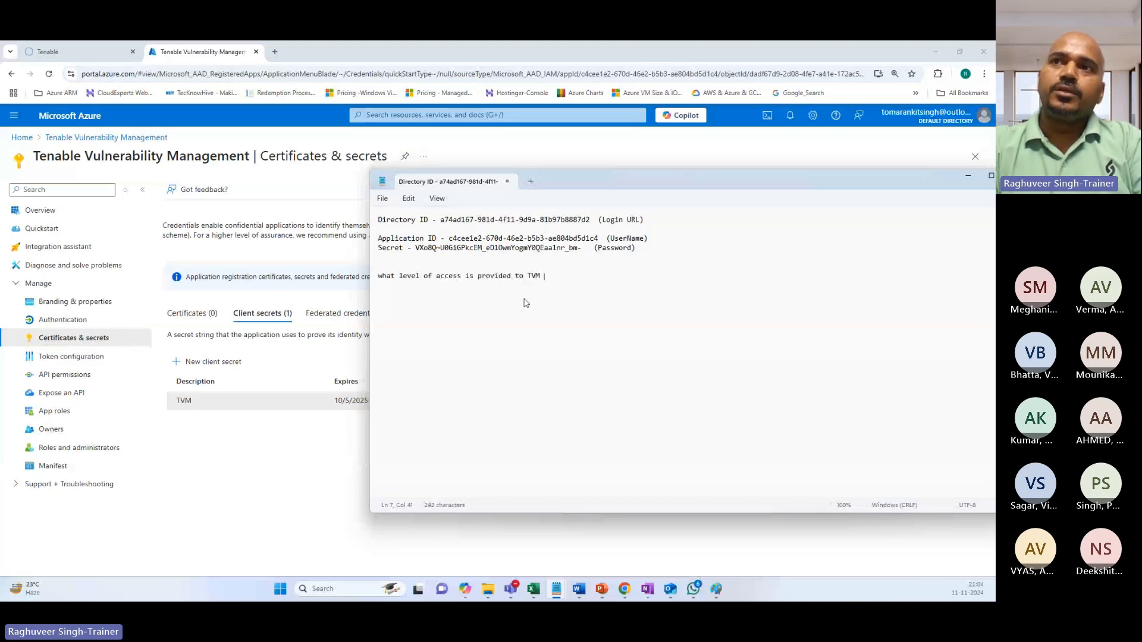
type("ap")
key("BackSpace")
key("BackSpace")
type("App")
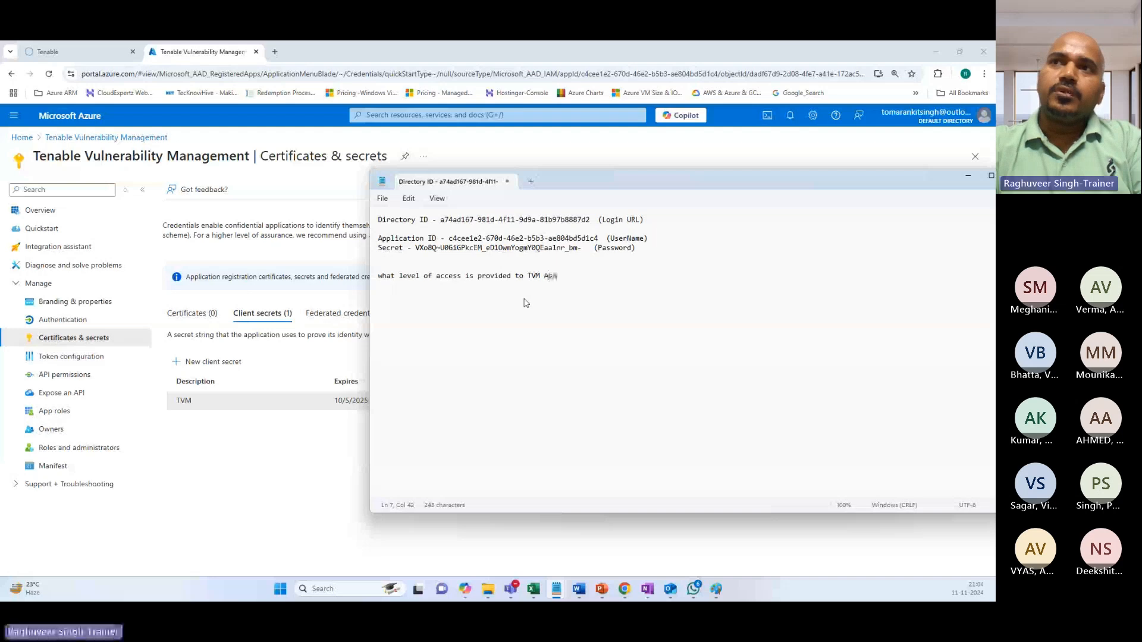
type("lication????")
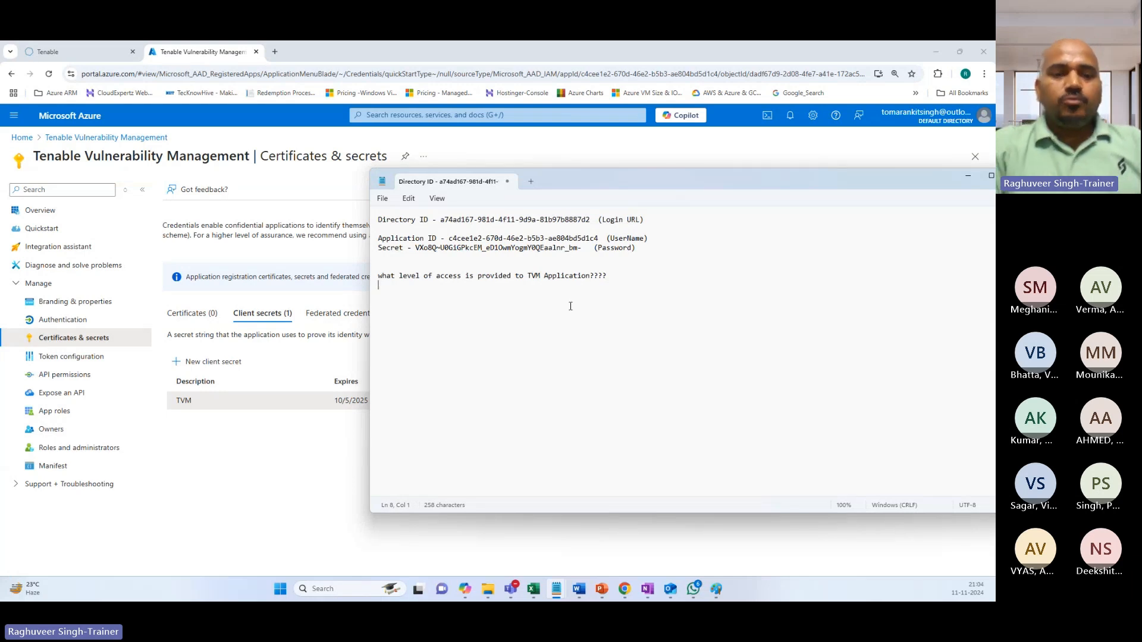
Answer 'Read only Access - Discover the assets and run a vulnerability scan', correcting 'assest'.
type("FUl")
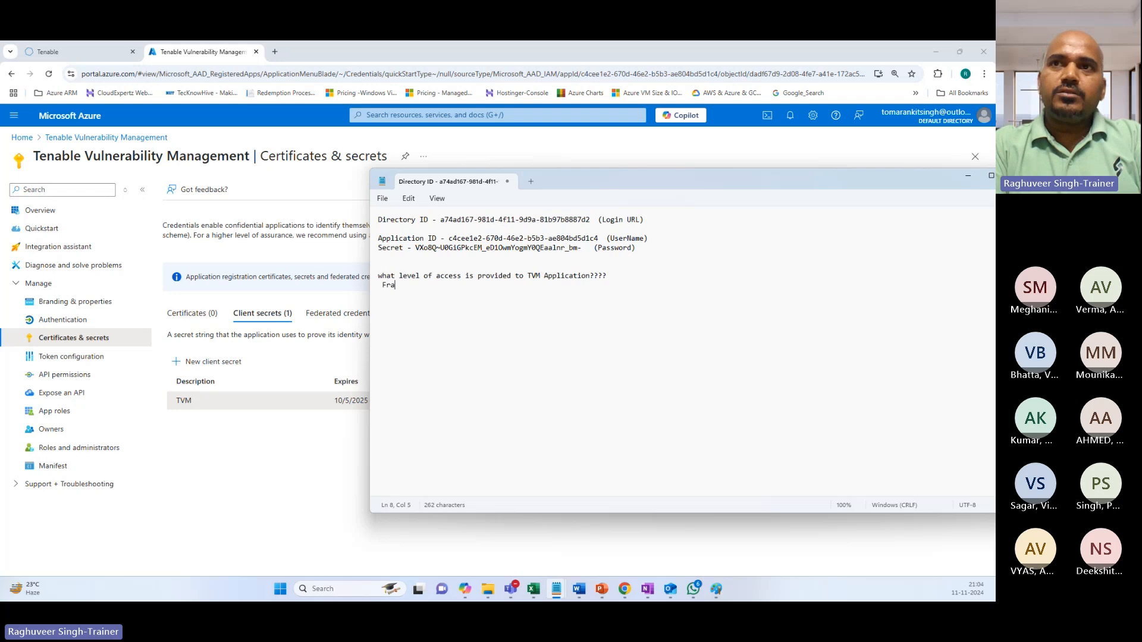
key("BackSpace")
key("BackSpace")
key("BackSpace")
type("Read")
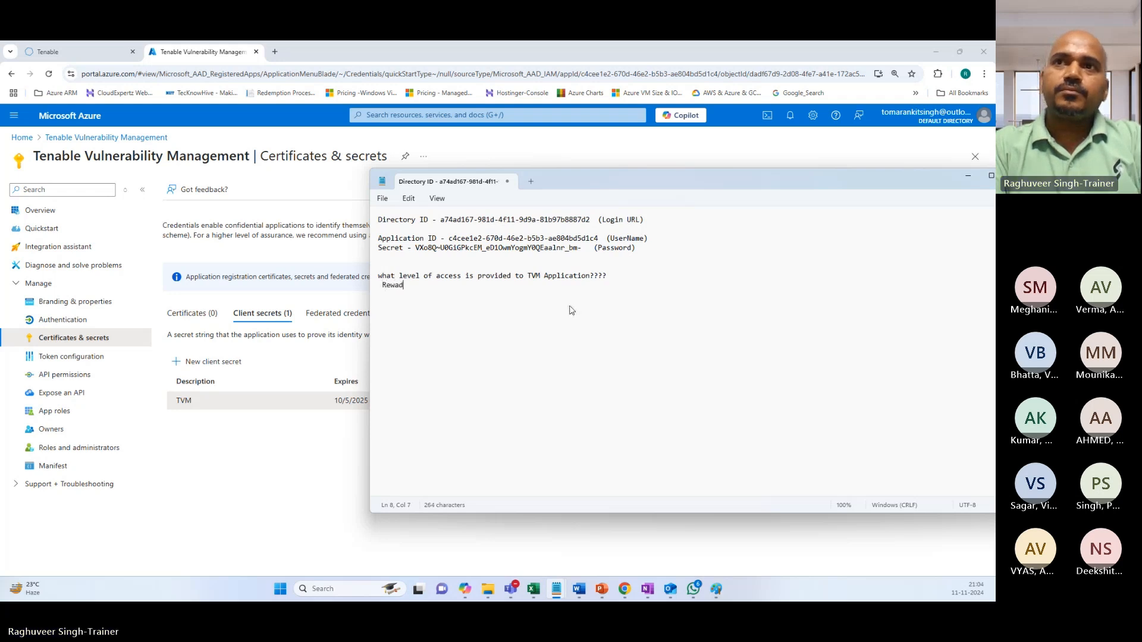
key("BackSpace")
key("BackSpace")
type("ad only A")
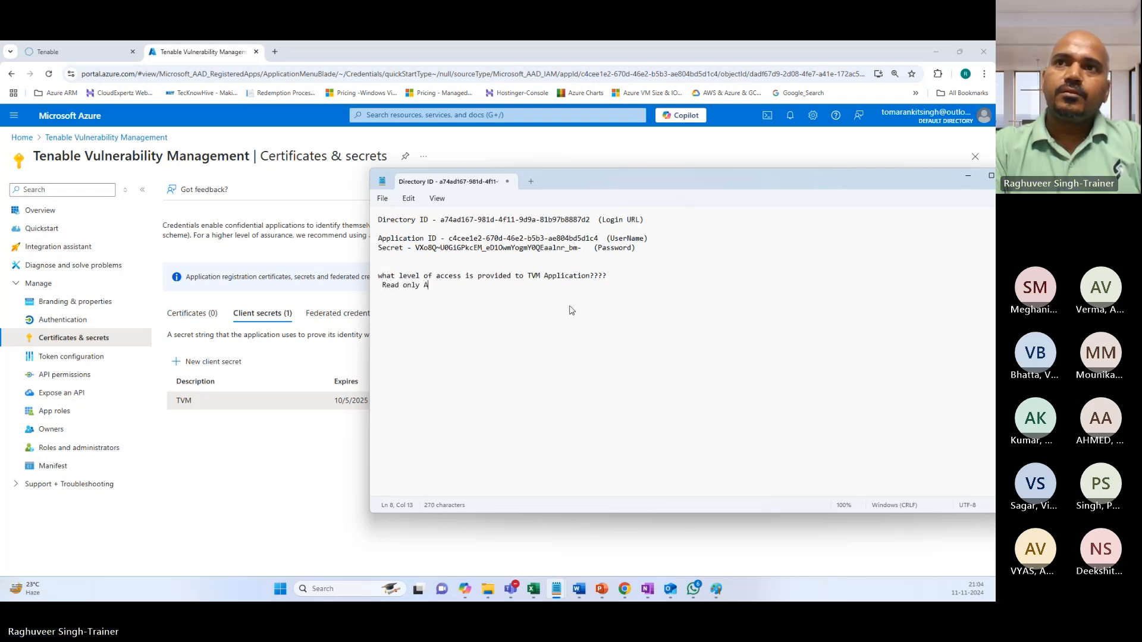
type("ccess ")
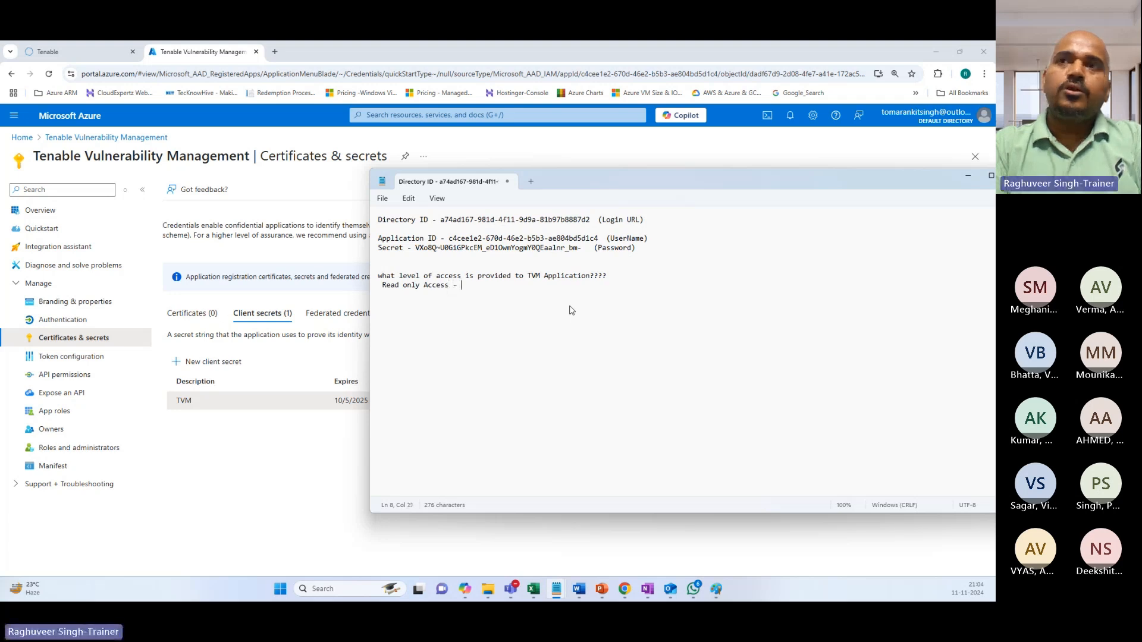
type("- Disovery")
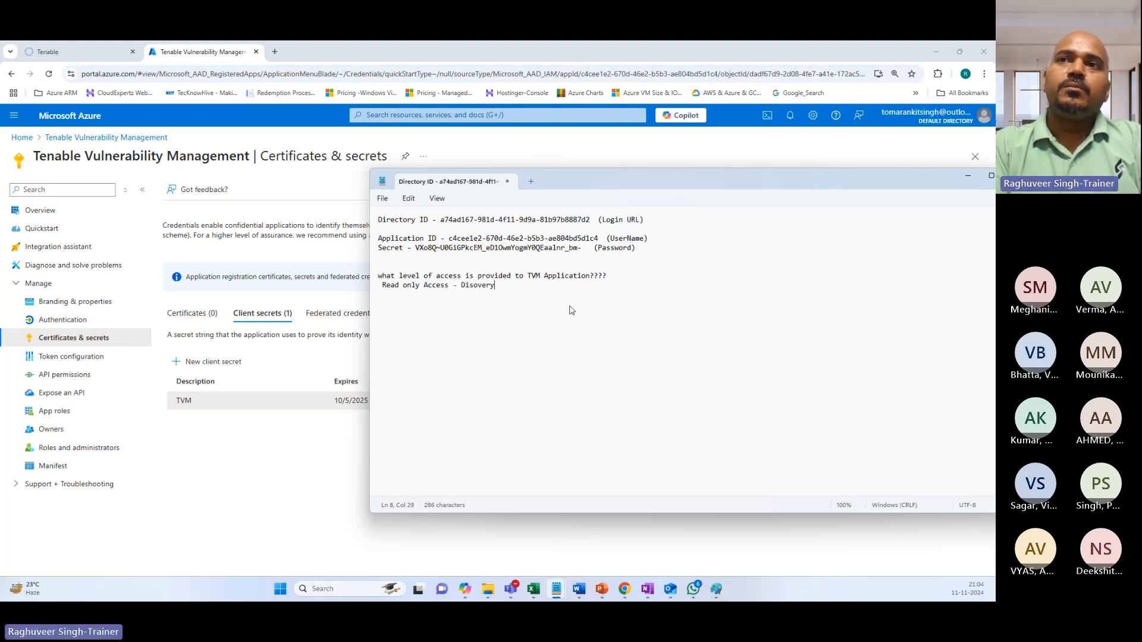
key("BackSpace")
key("BackSpace")
key("BackSpace")
key("BackSpace")
key("BackSpace")
type("cover ")
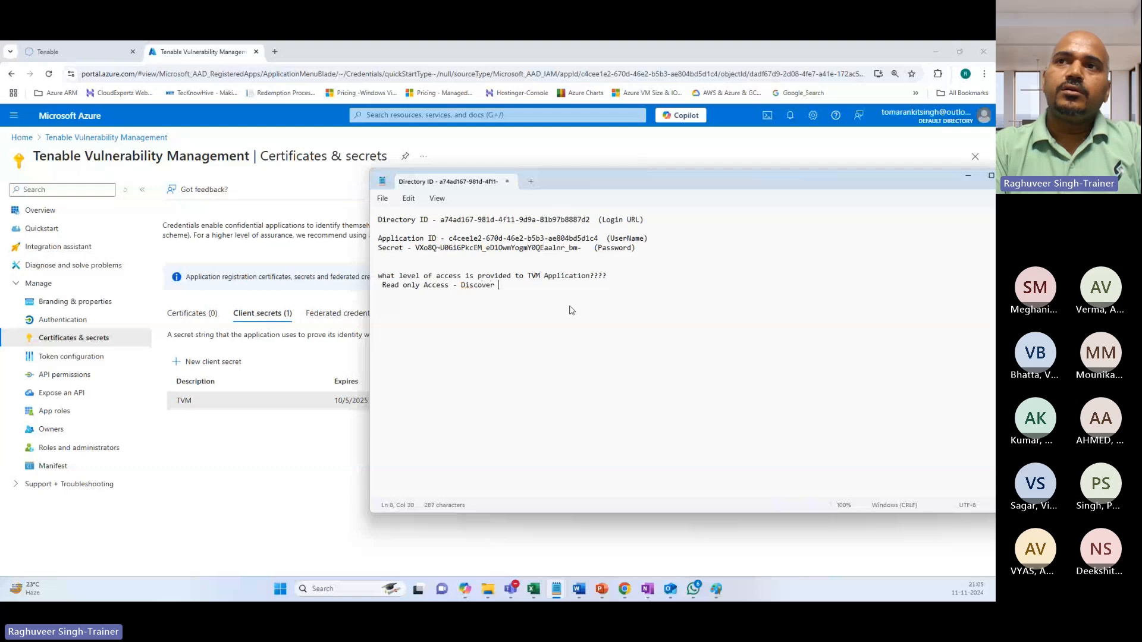
type("the ass")
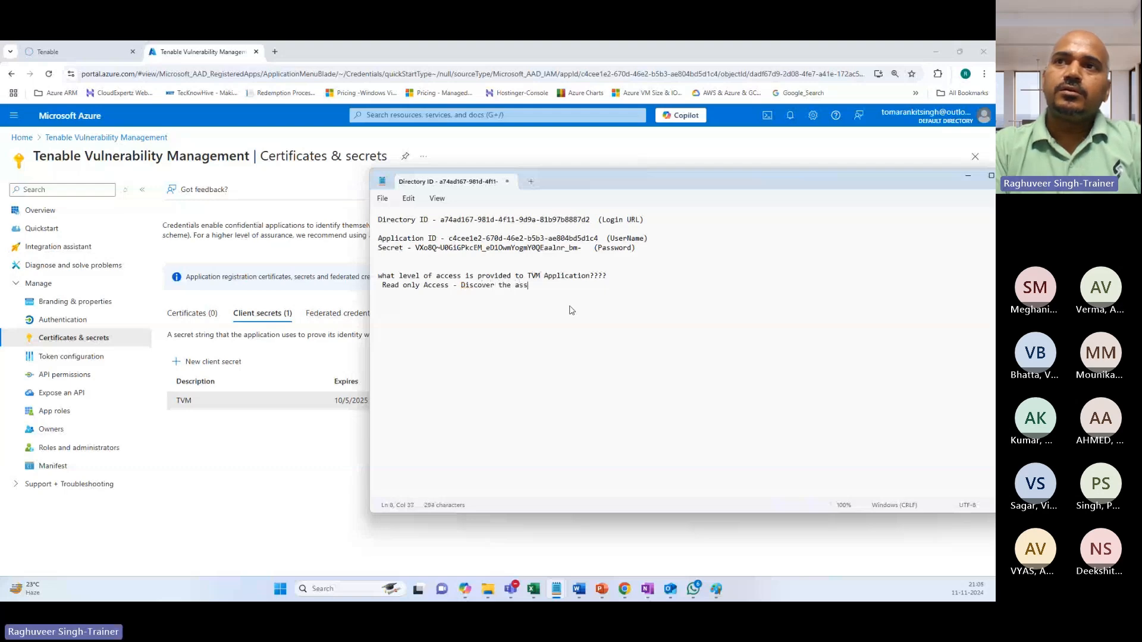
type("est")
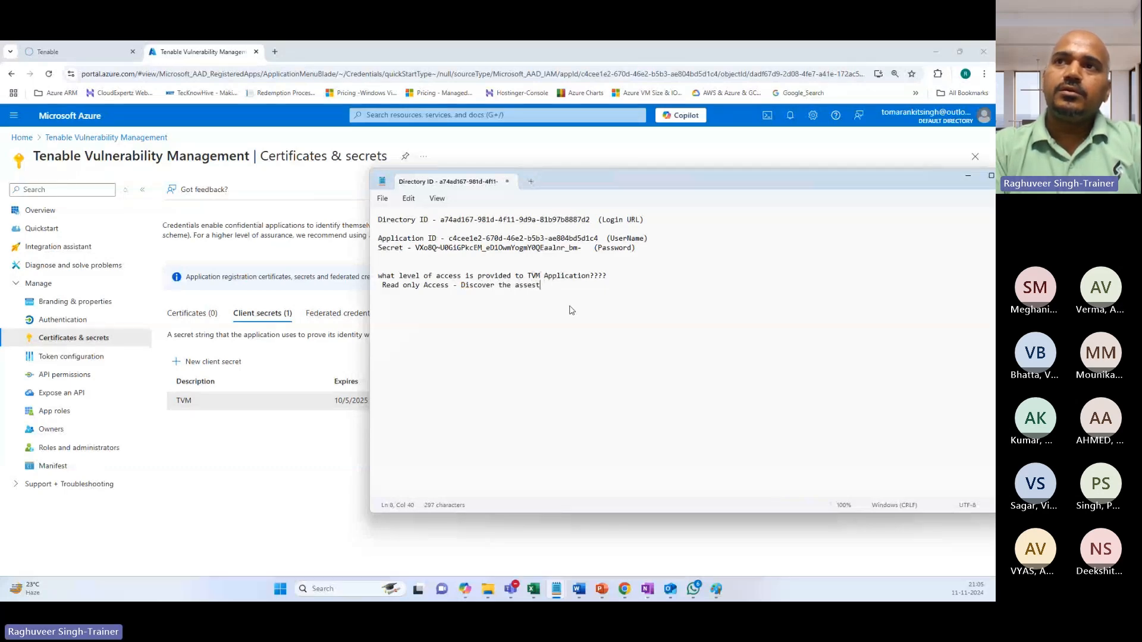
type(" and run a vur")
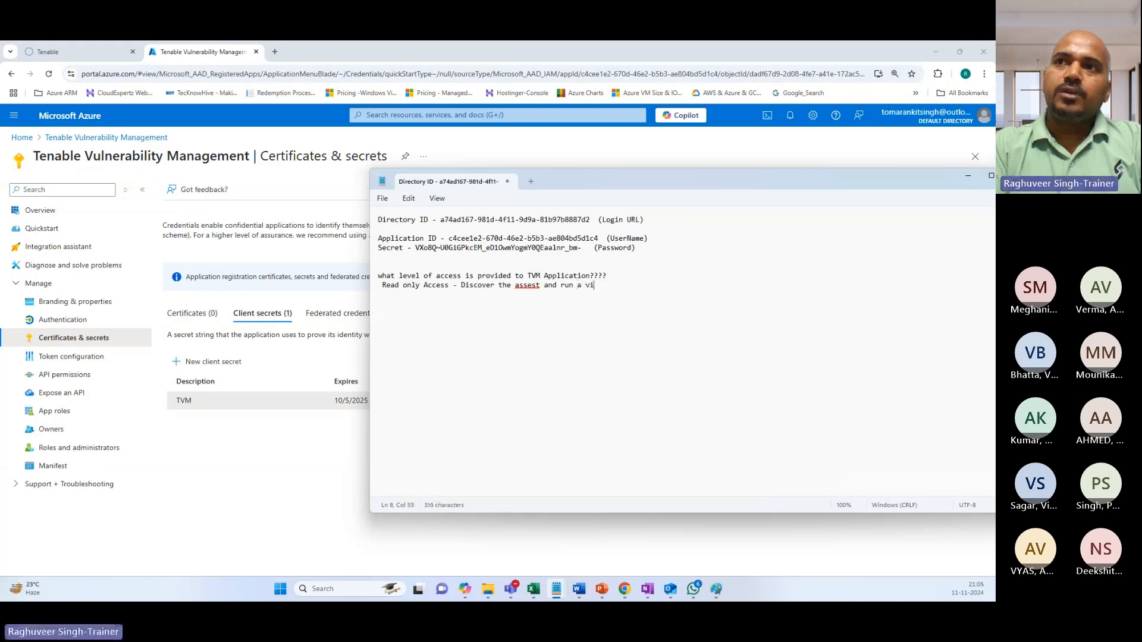
key("BackSpace")
type("lner")
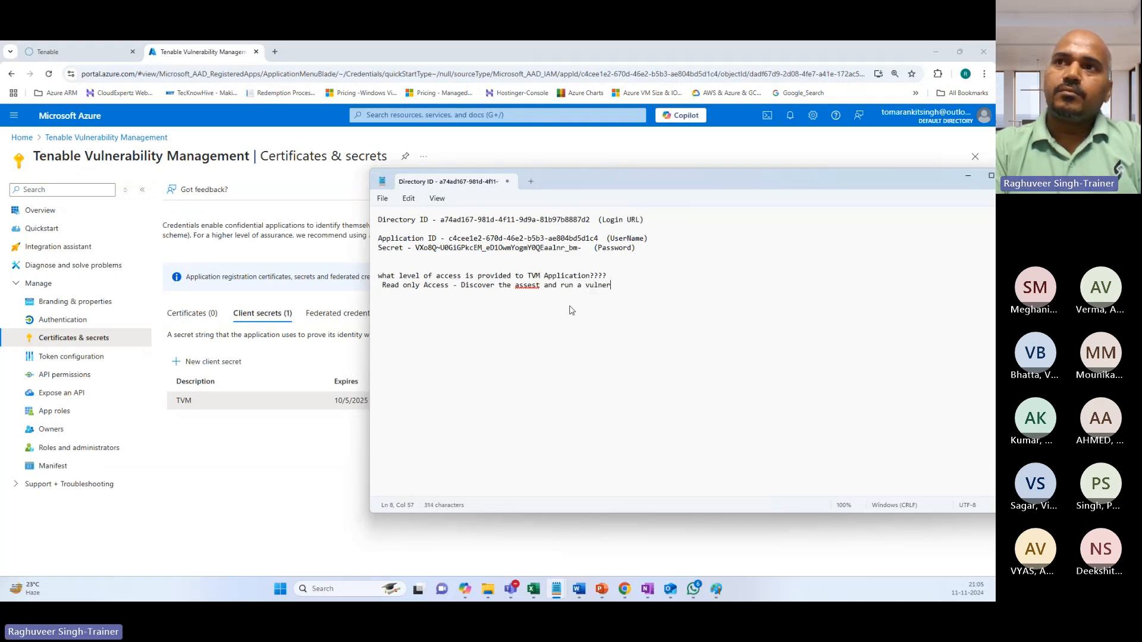
type("ability scan")
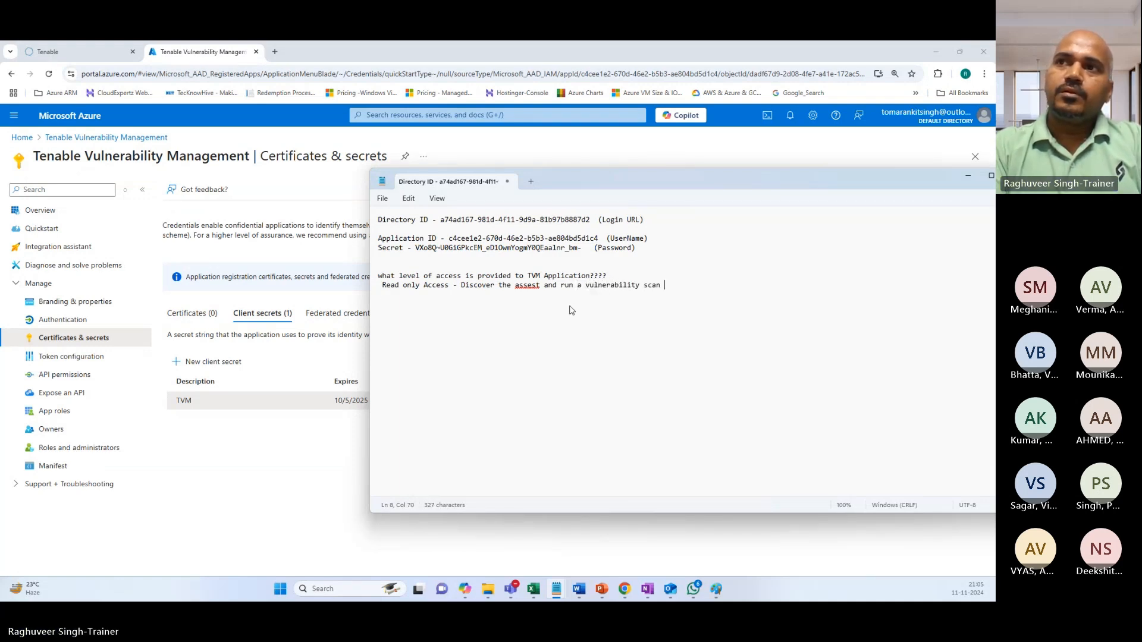
right_click(527, 286)
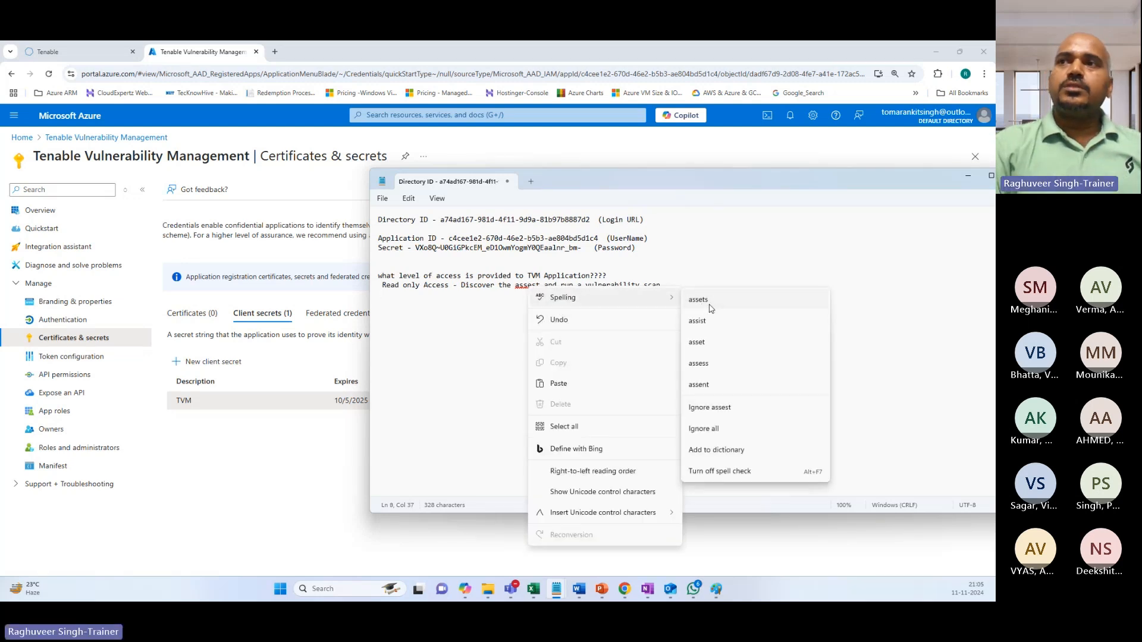
left_click(701, 291)
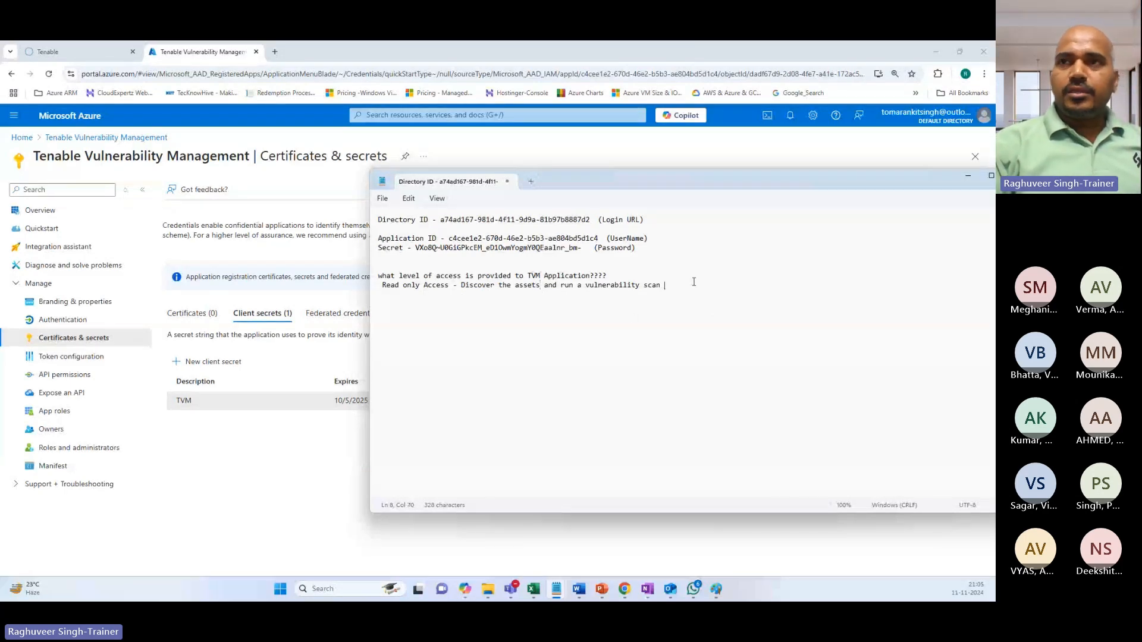
key("Return")
Start a 'Contributor Access -' line, fixing the misspelled 'Contibutor' via spelling suggestions.
type("Contibu")
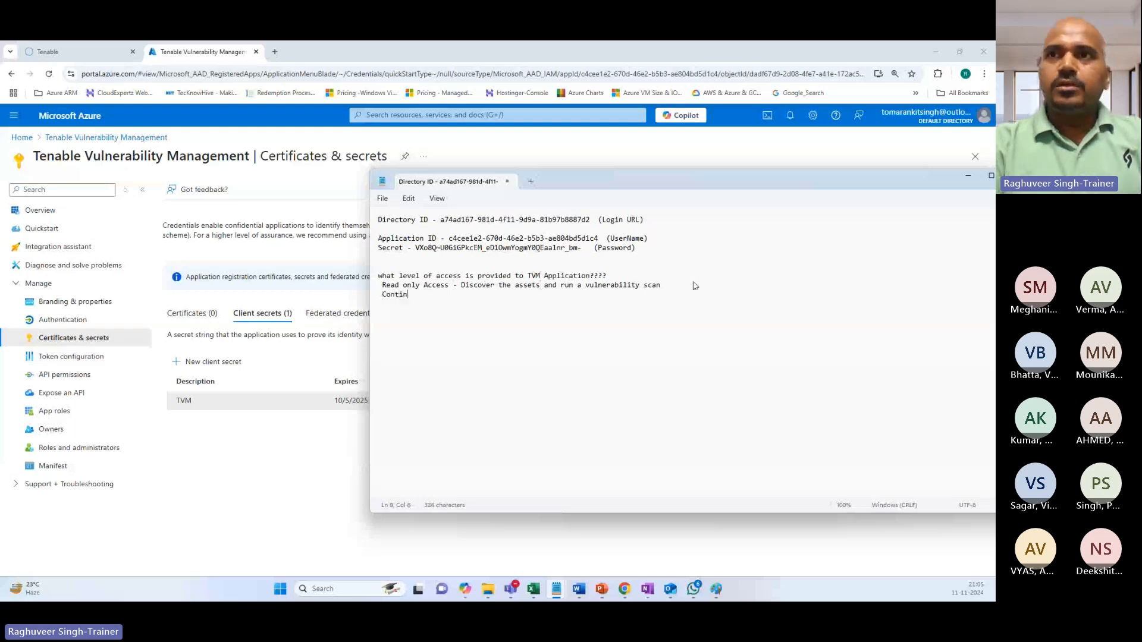
type("tor ")
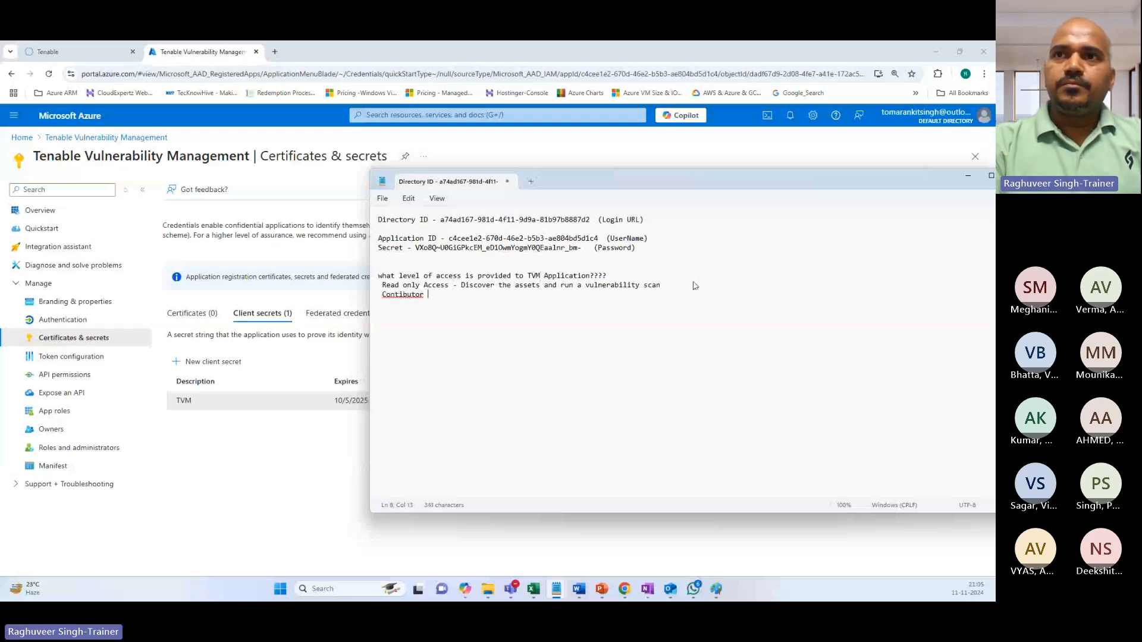
type("Access -")
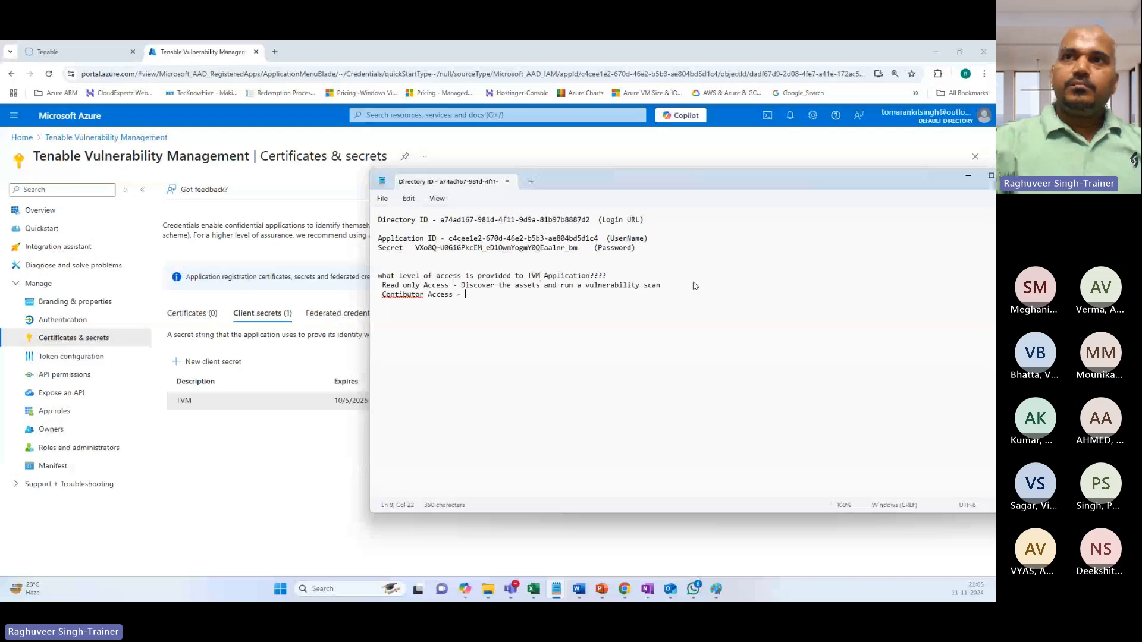
right_click(403, 297)
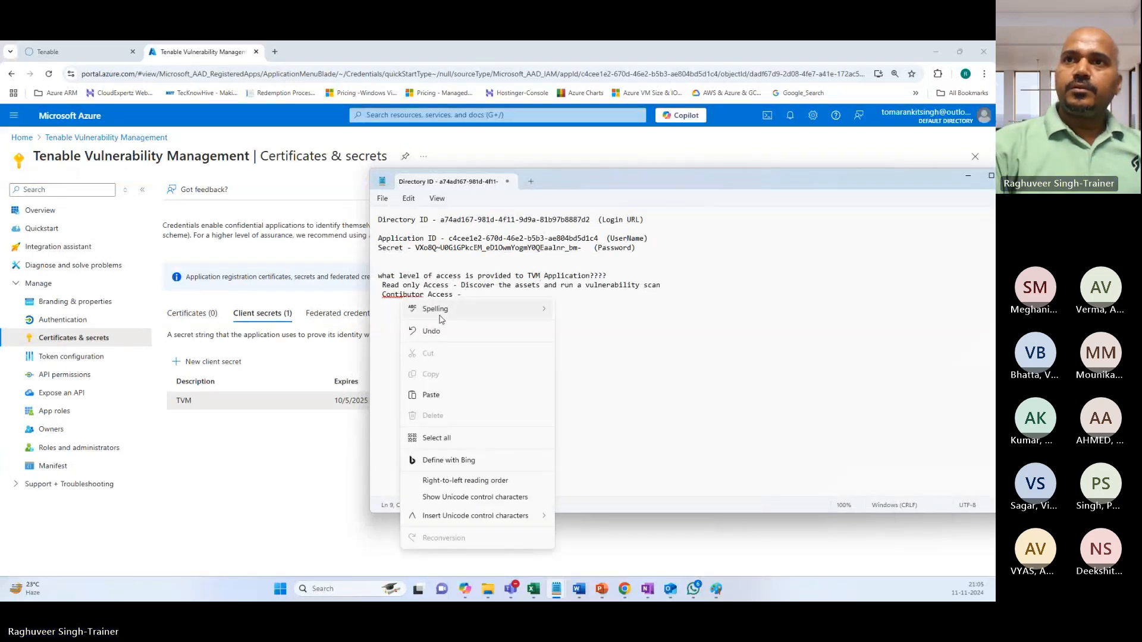
mouse_move(443, 310)
left_click(585, 312)
left_click(480, 300)
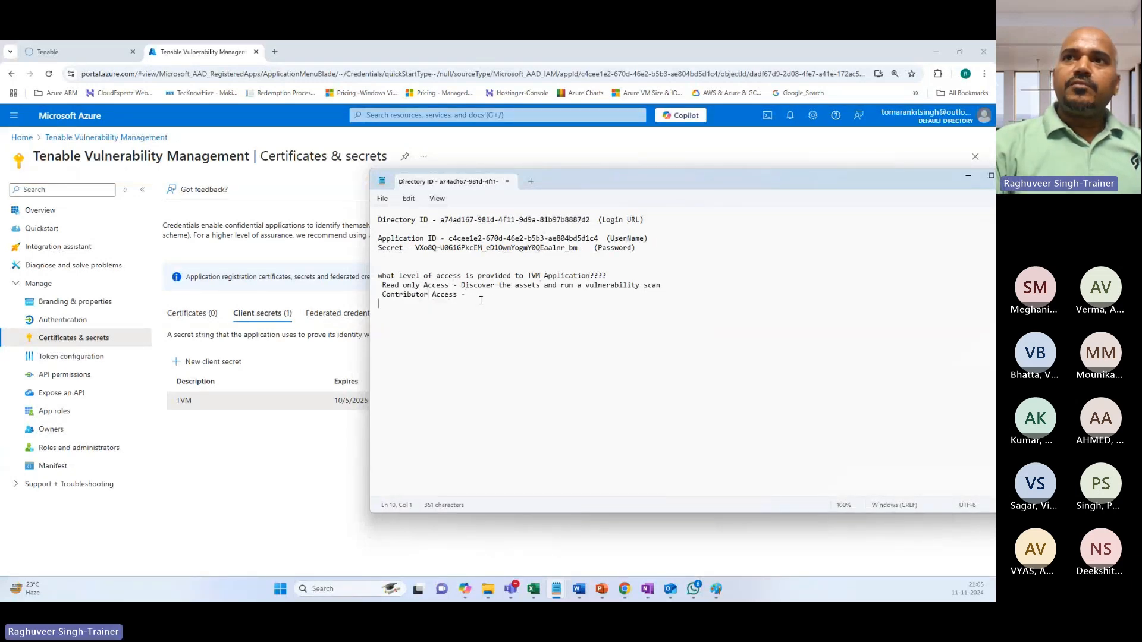
left_click(480, 297)
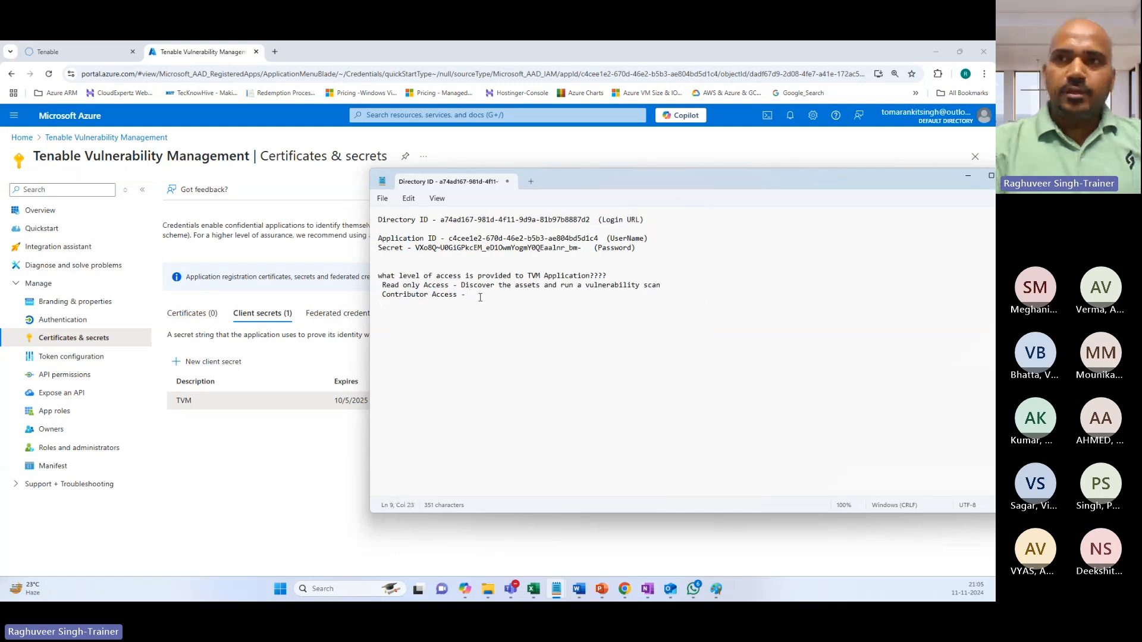
Describe it as 'perform remediation activities ( modify the configuration of an asset)'.
type("rem")
key("BackSpace")
type("pe")
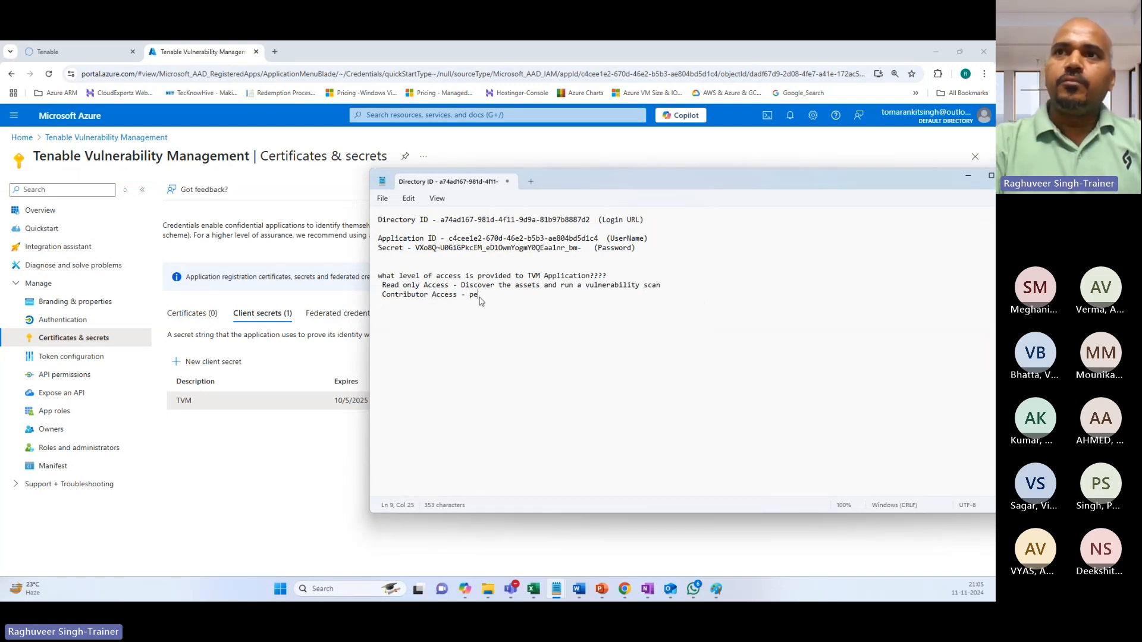
type("rform ")
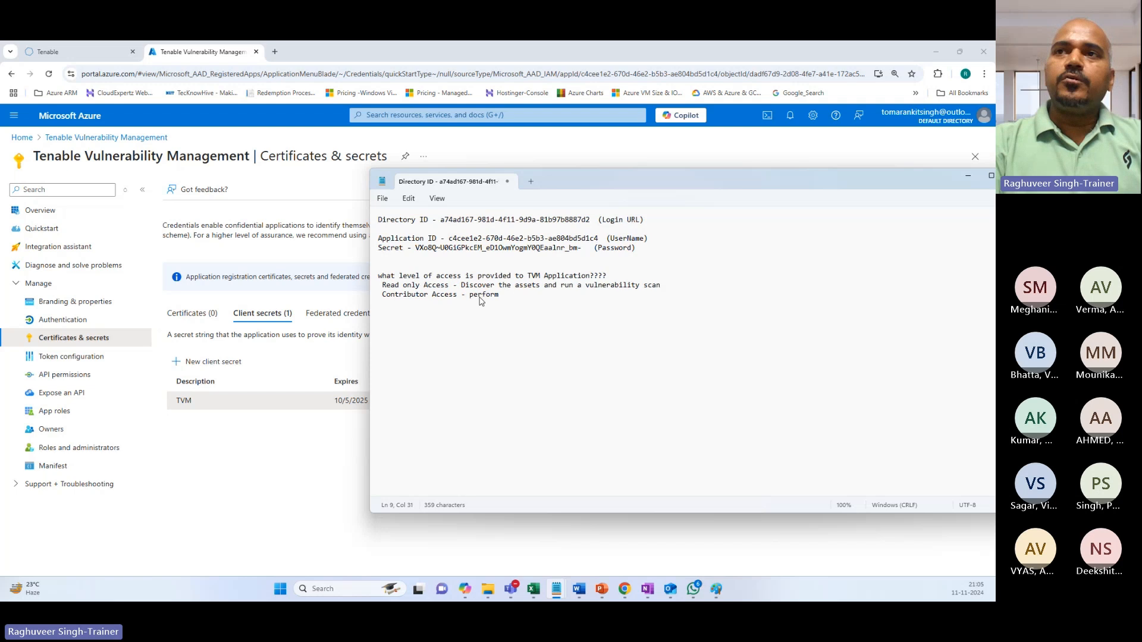
type("remediation ac")
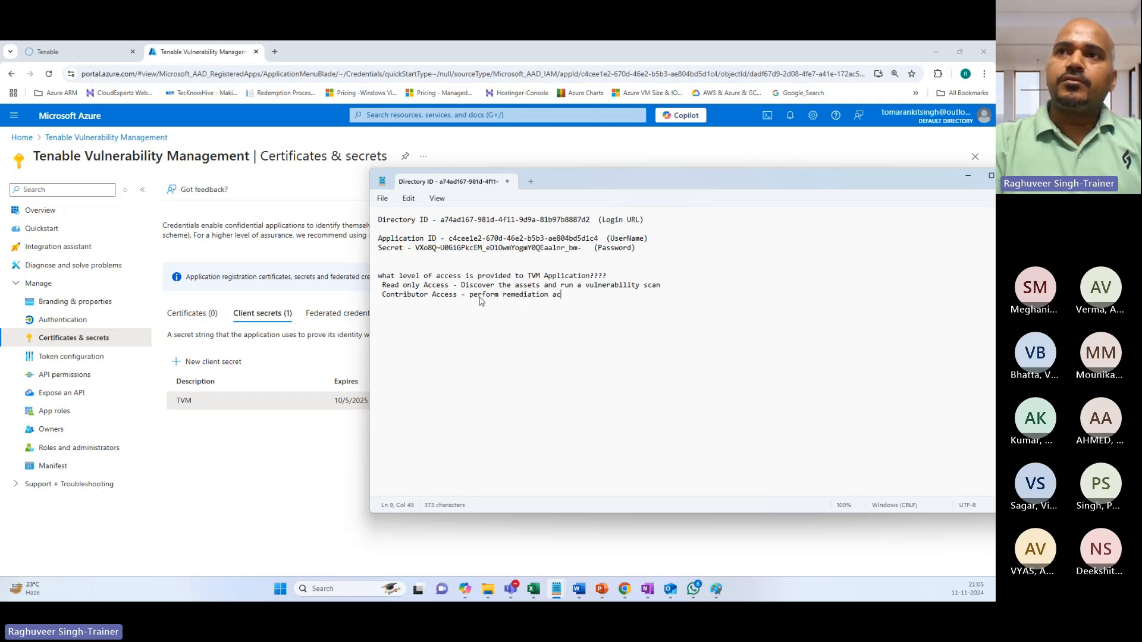
type("tivitie")
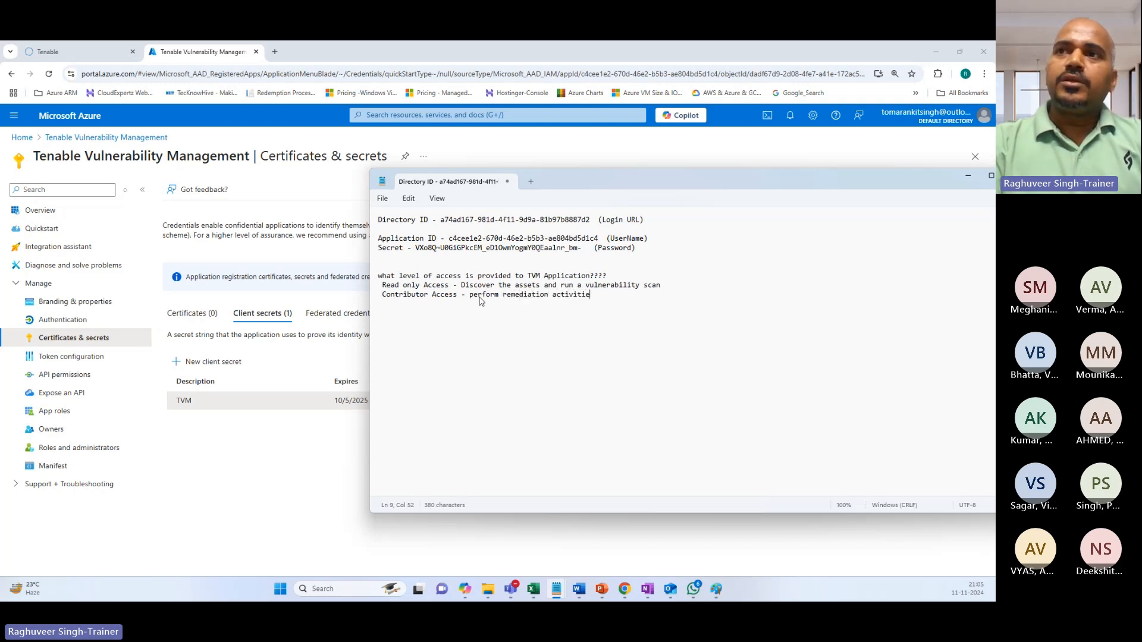
type("s ( modi")
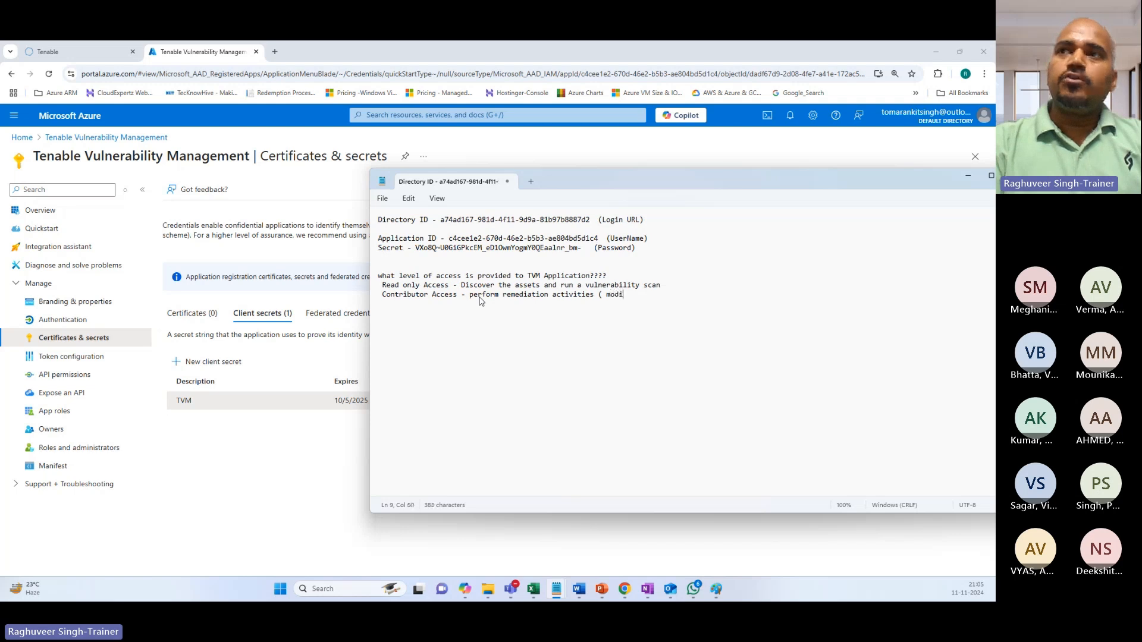
type("fy the configurati")
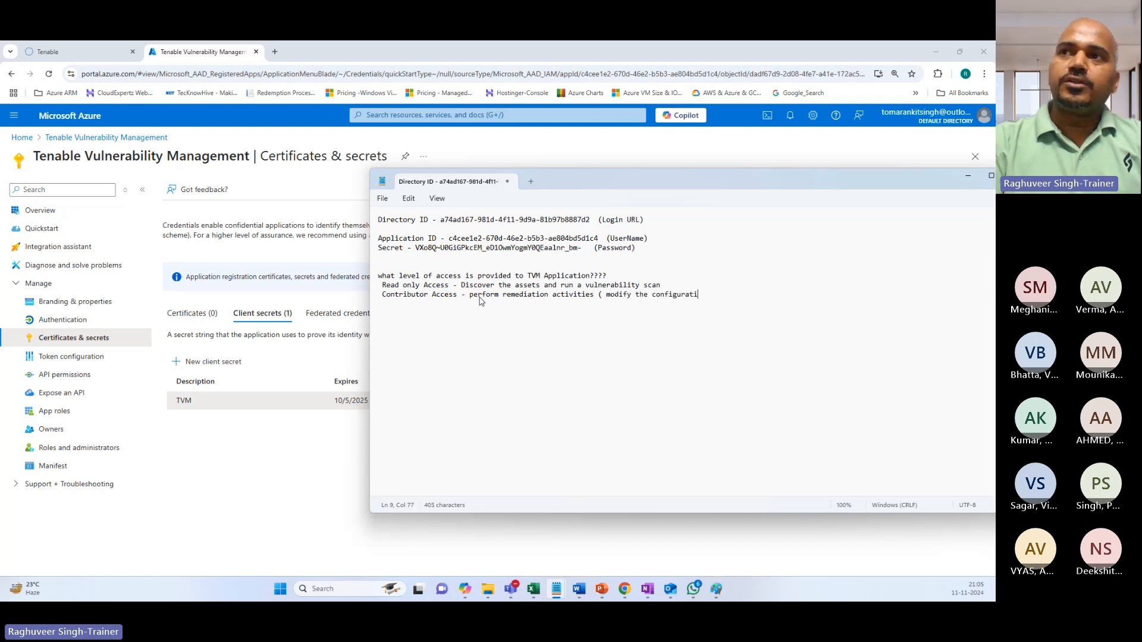
type("on of an s")
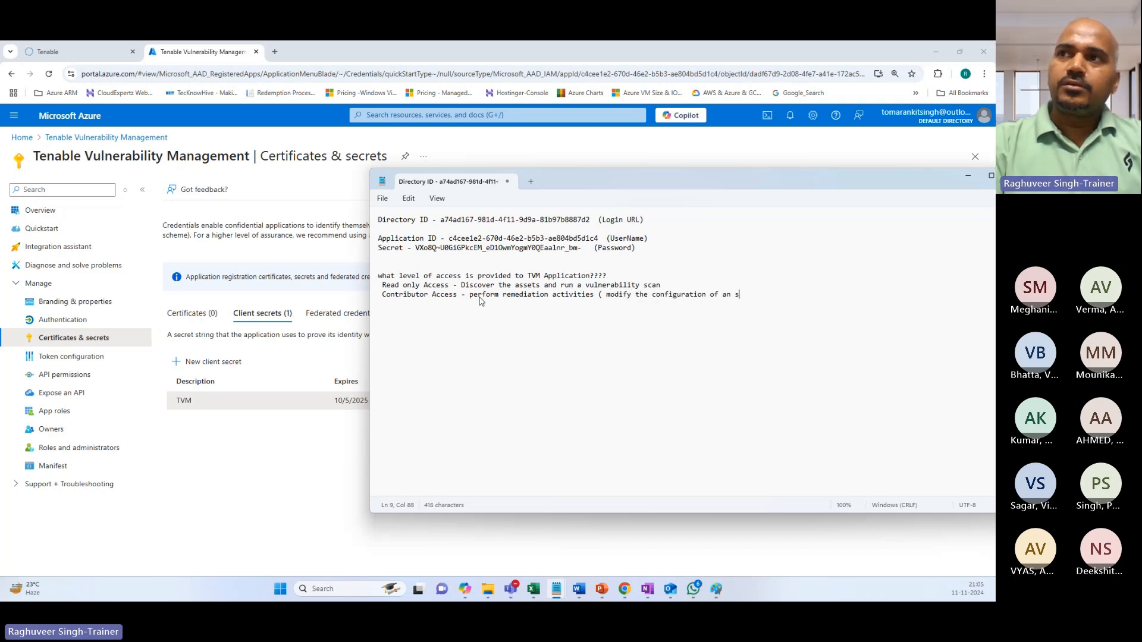
type("s")
key("BackSpace")
key("BackSpace")
type("ass")
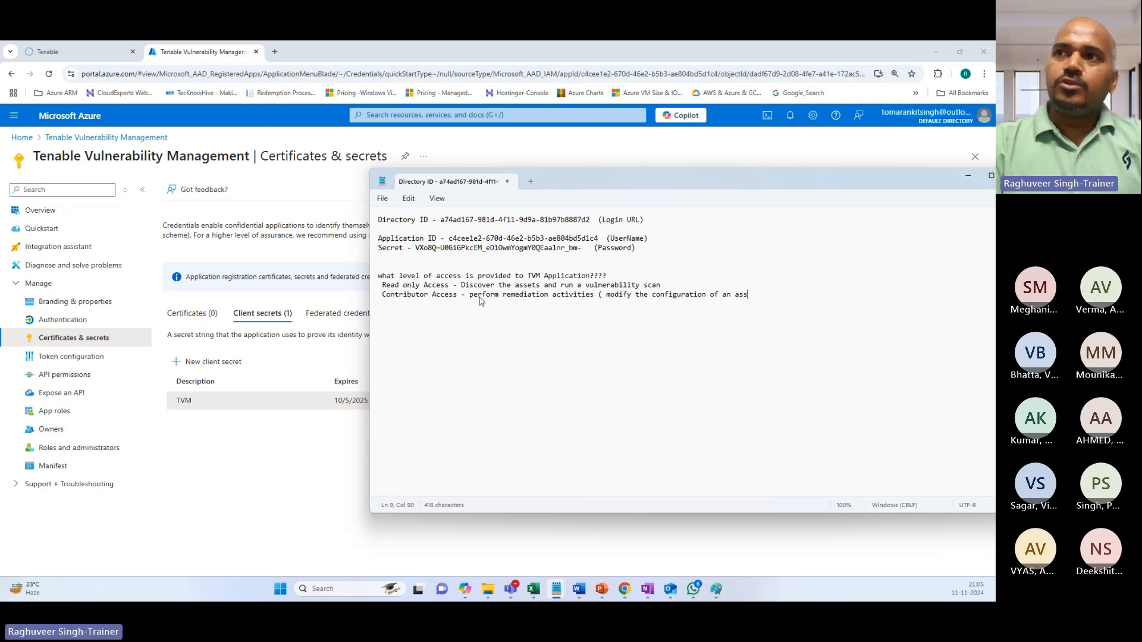
type("et)")
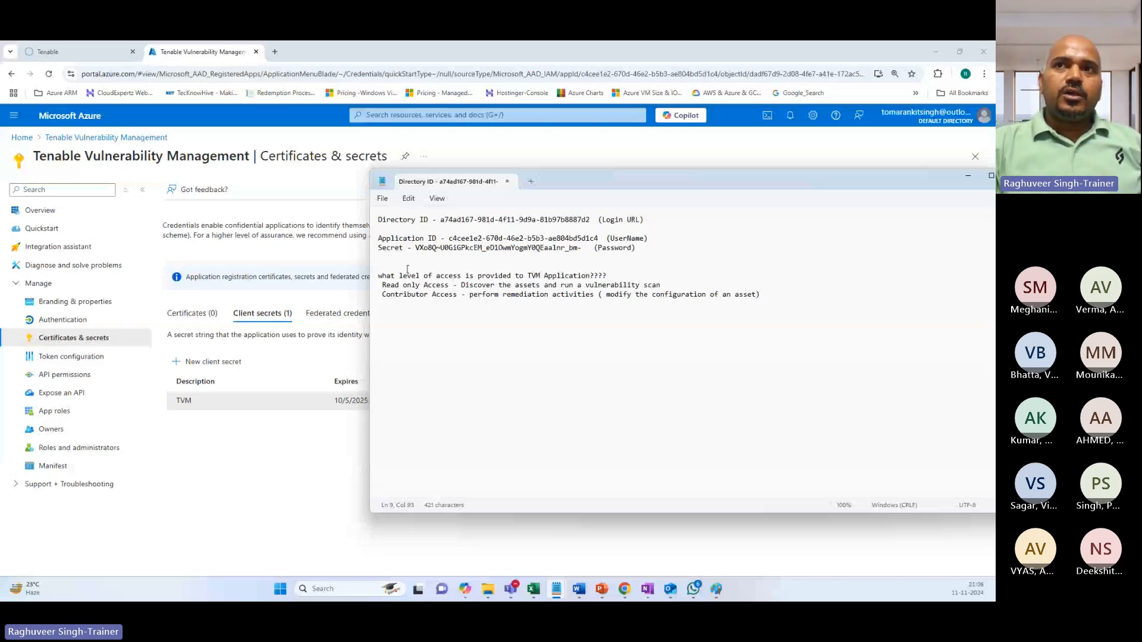
Highlight the Read only Access note and Application label, then the app name in Azure.
left_click_drag(382, 287, 662, 289)
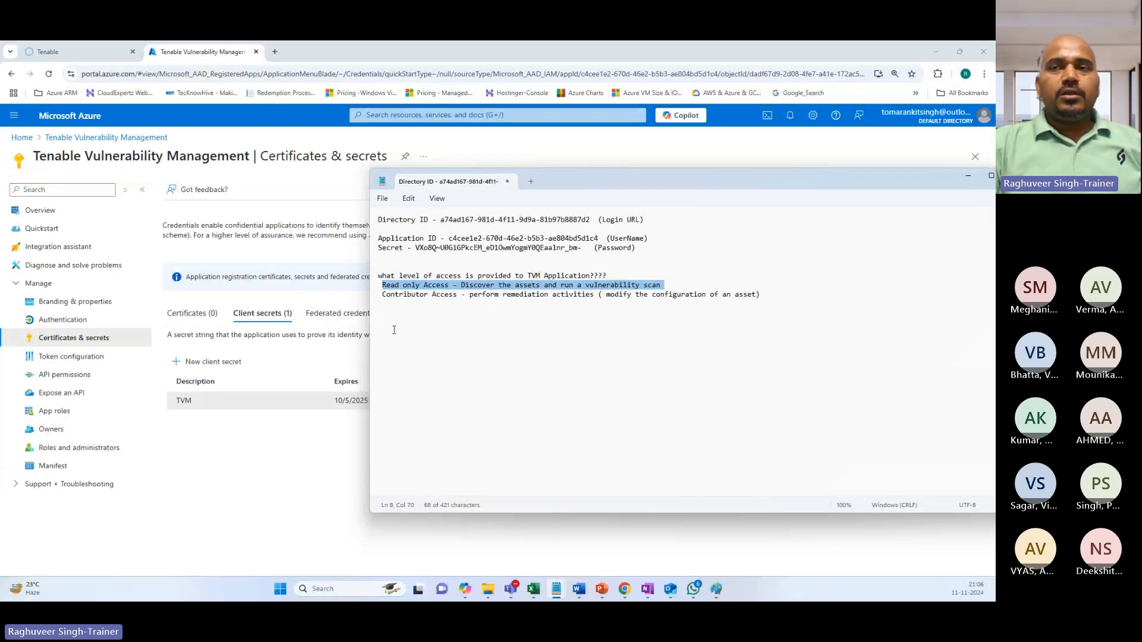
left_click(423, 324)
left_click_drag(382, 285, 427, 285)
left_click_drag(378, 237, 428, 238)
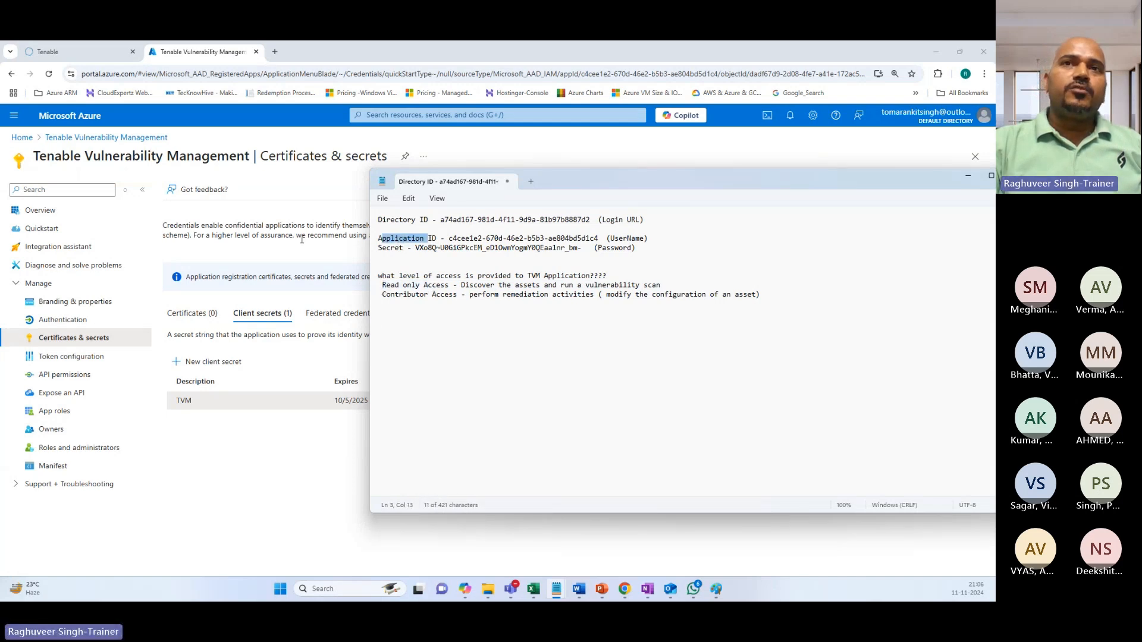
left_click_drag(29, 163, 247, 157)
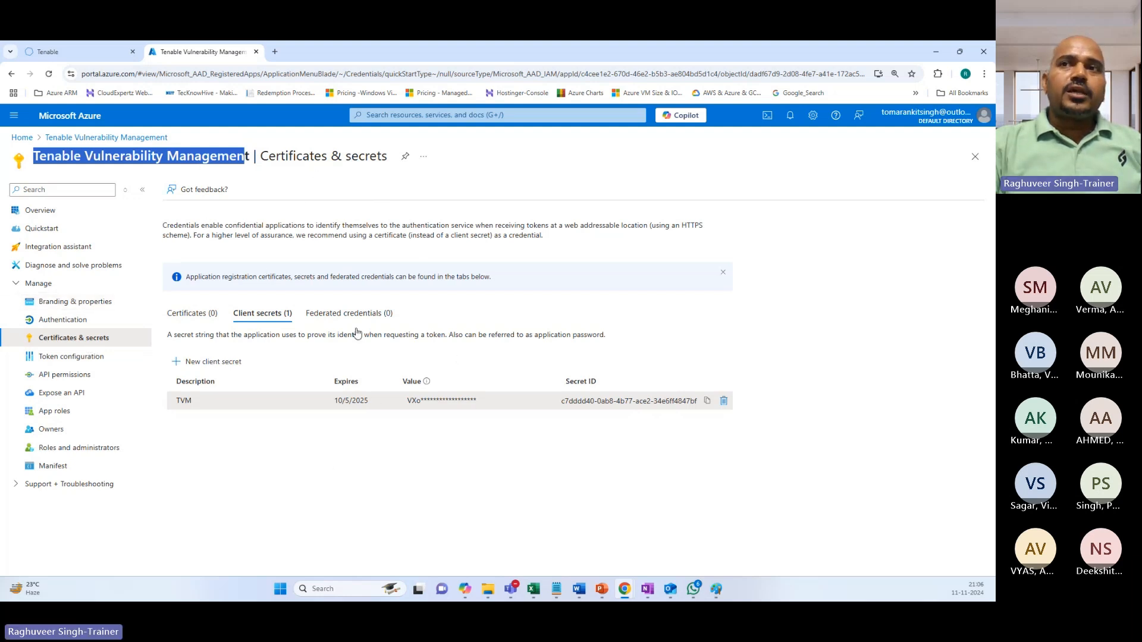
Open Access control (IAM) for the Azure Pass - Sponsorship subscription and choose Add role assignment.
left_click(415, 115)
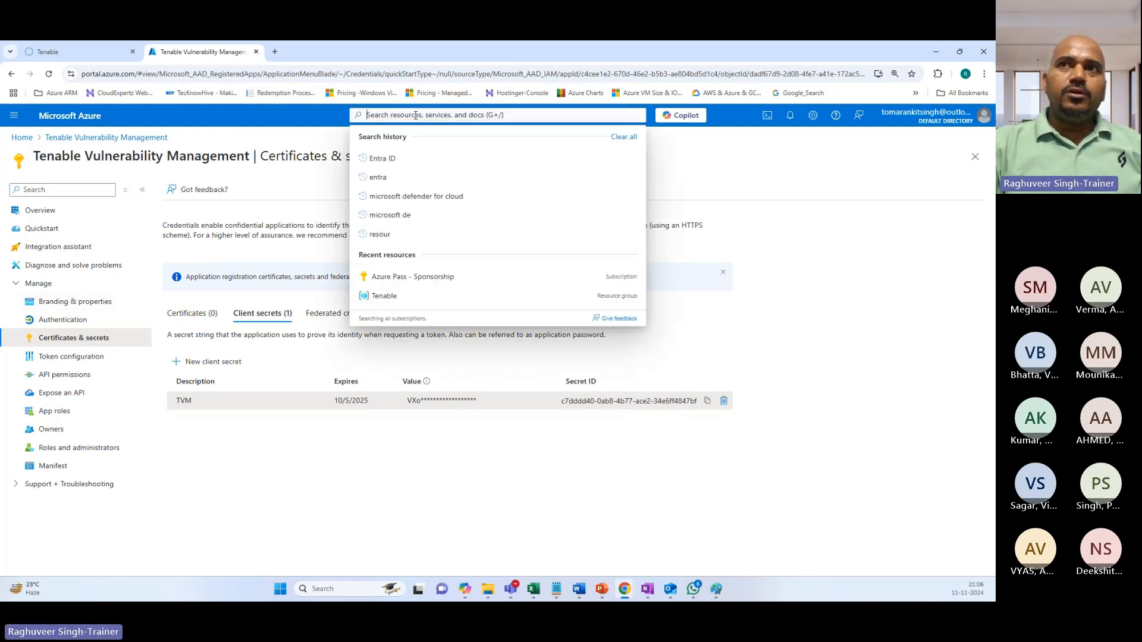
left_click(387, 288)
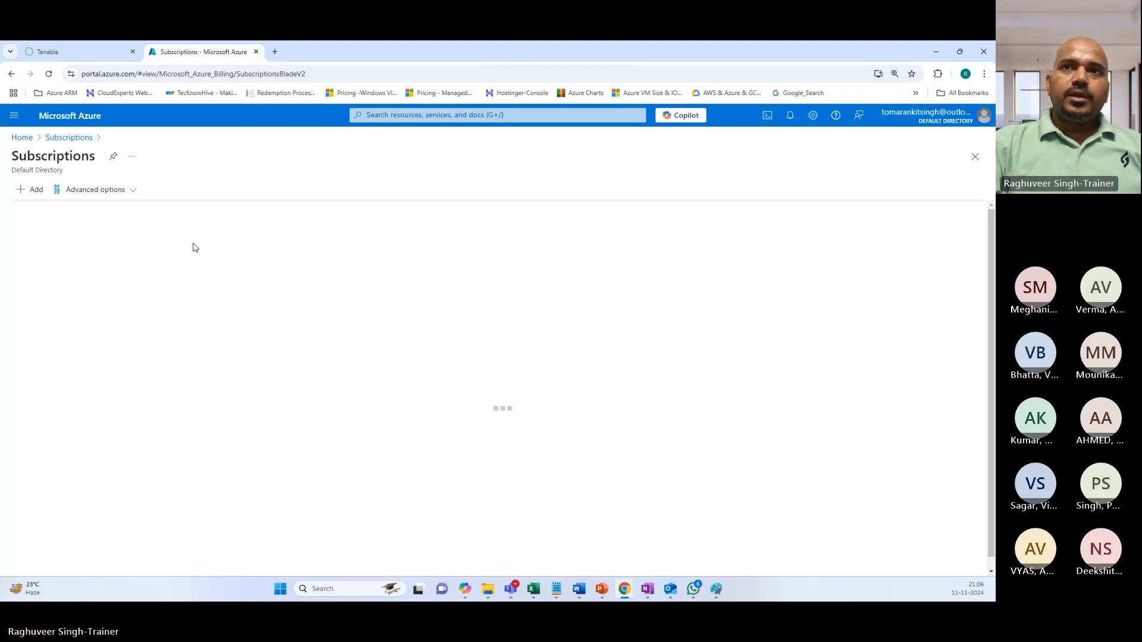
left_click(69, 283)
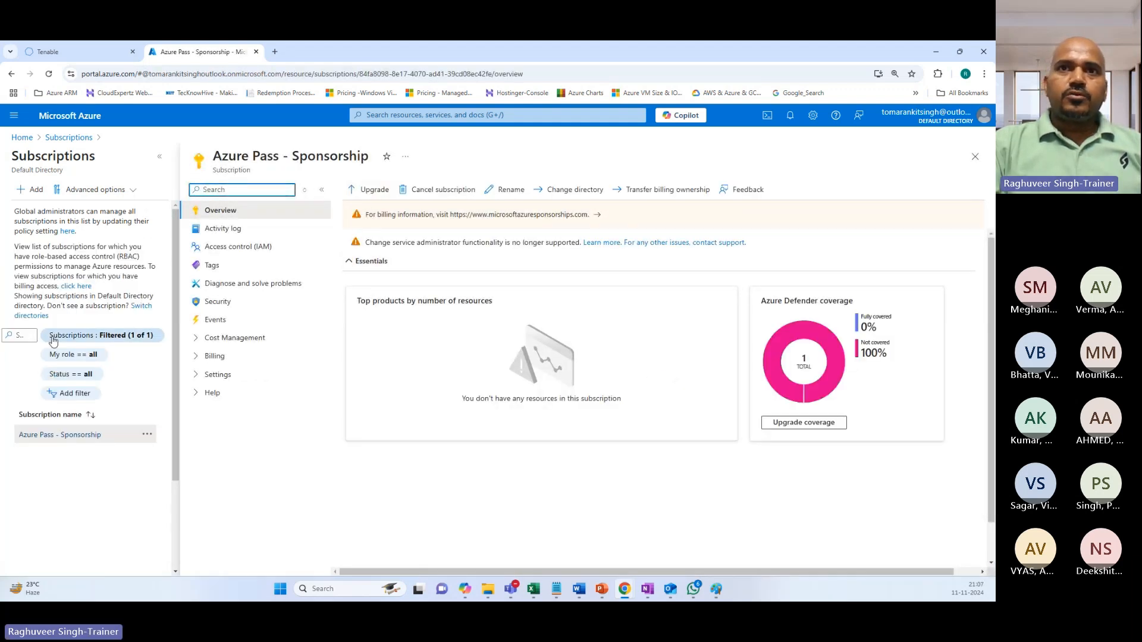
left_click(237, 249)
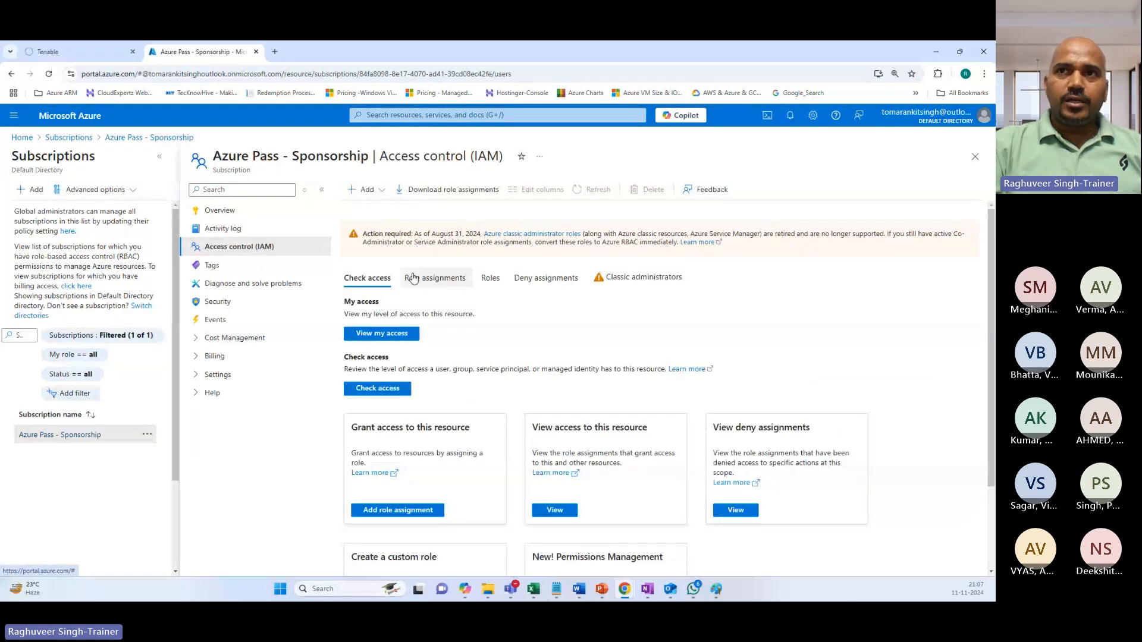
left_click(366, 197)
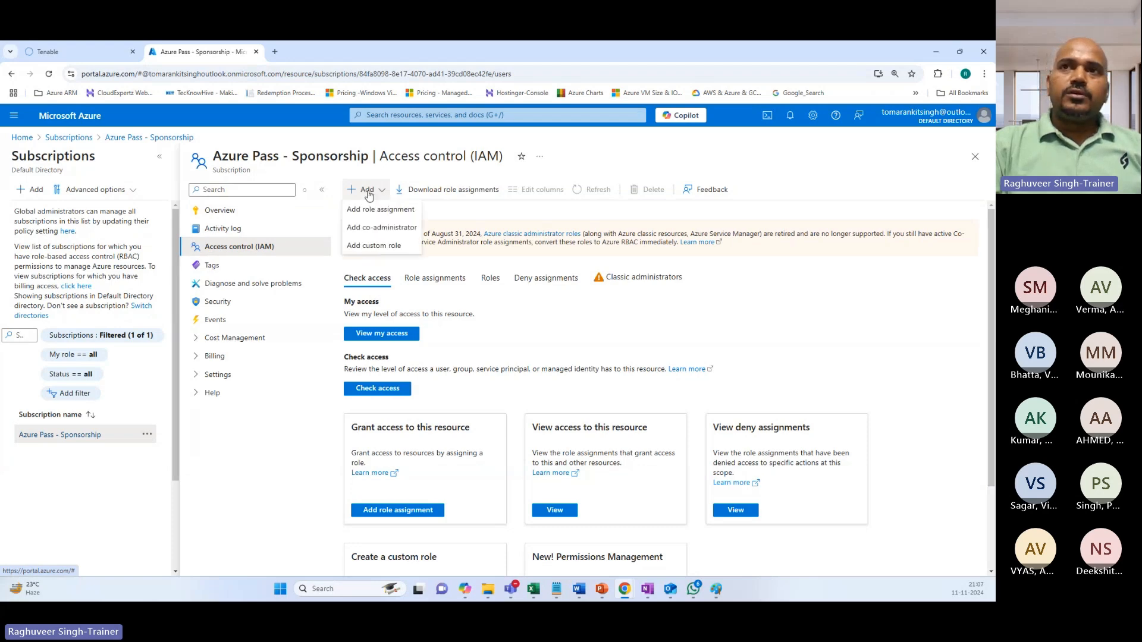
left_click(373, 212)
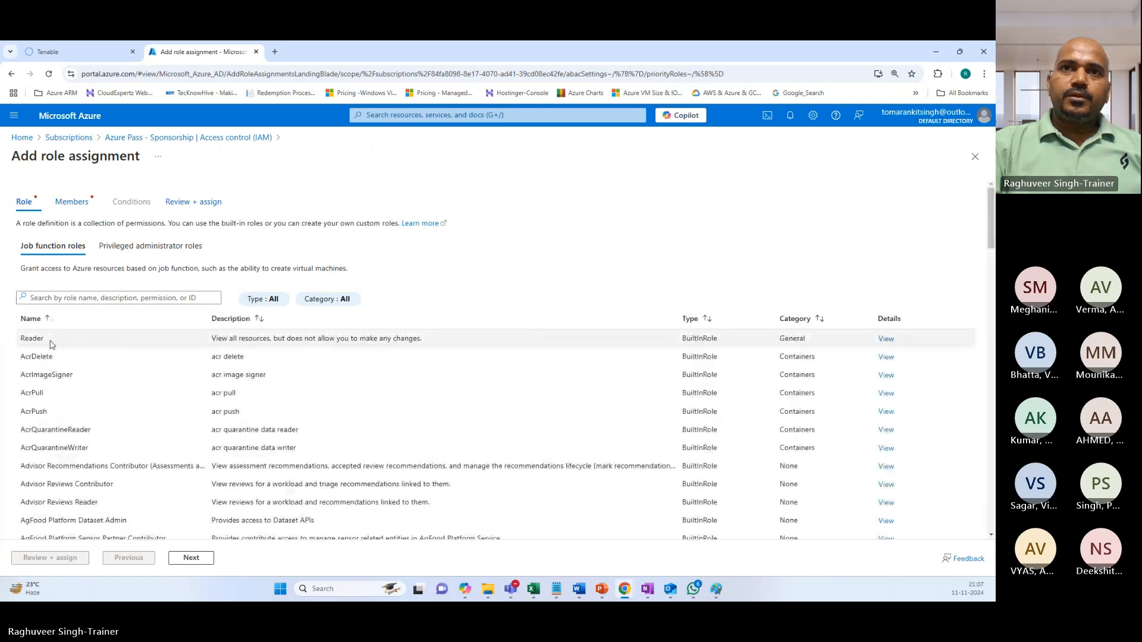
Assign the Reader role to the Tenable Vulnerability Management app, found by searching 'tena'.
left_click(41, 339)
left_click(177, 560)
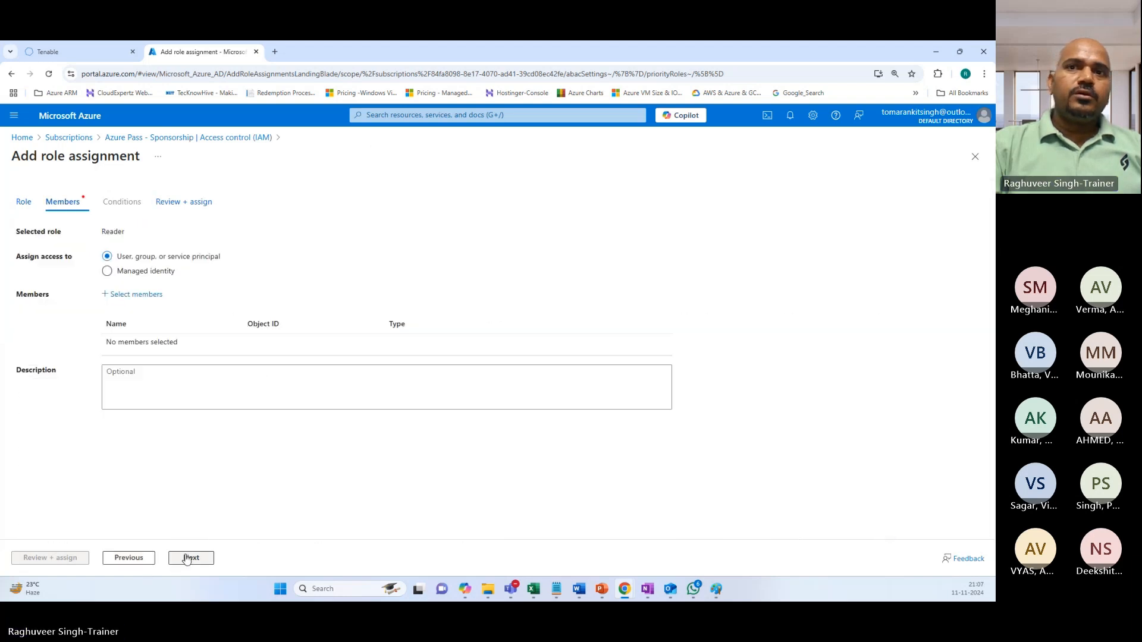
left_click(136, 295)
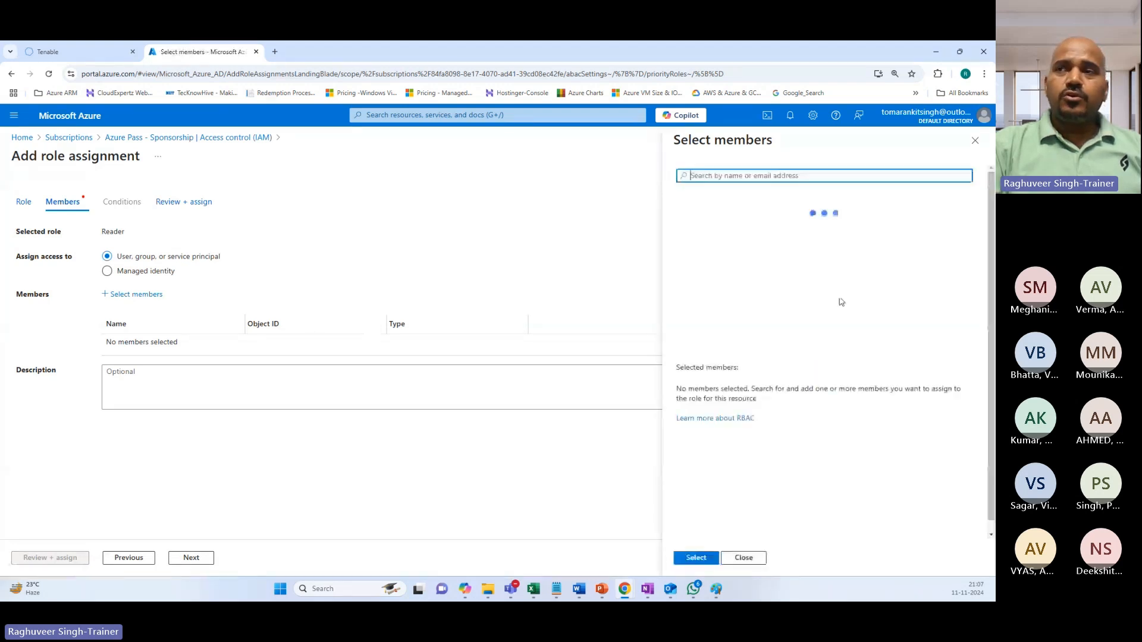
type("tena")
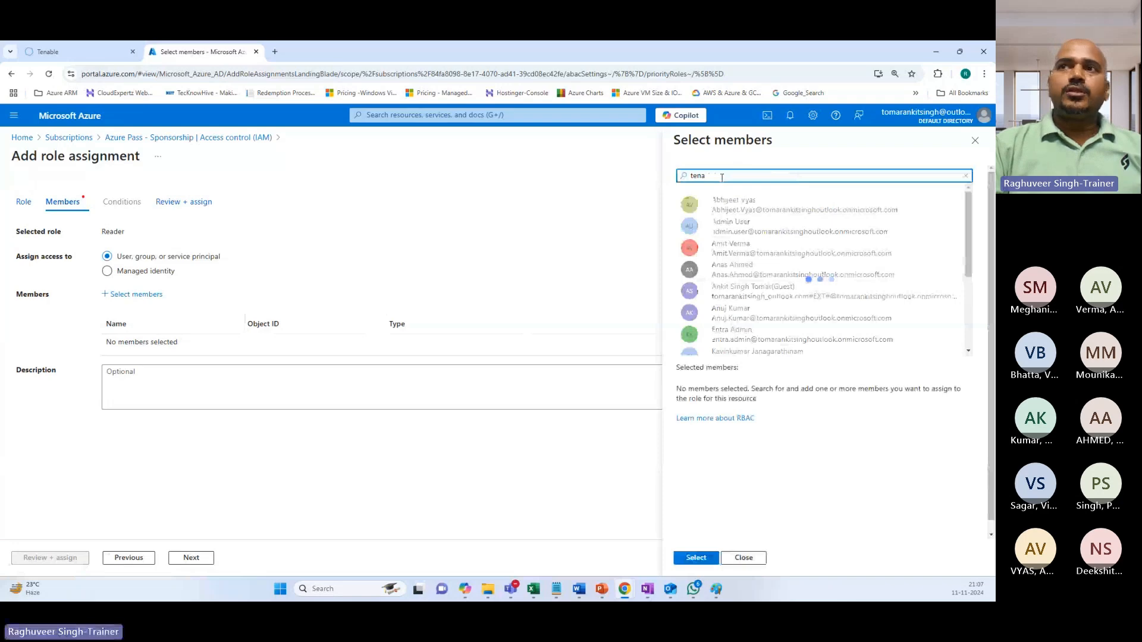
left_click(733, 211)
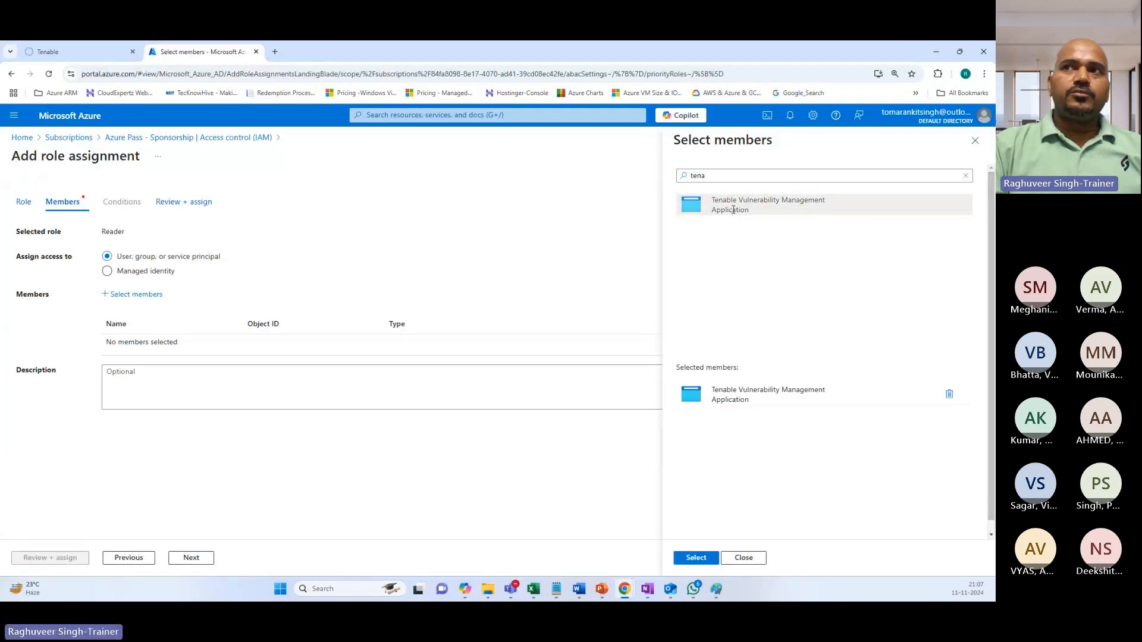
left_click(695, 557)
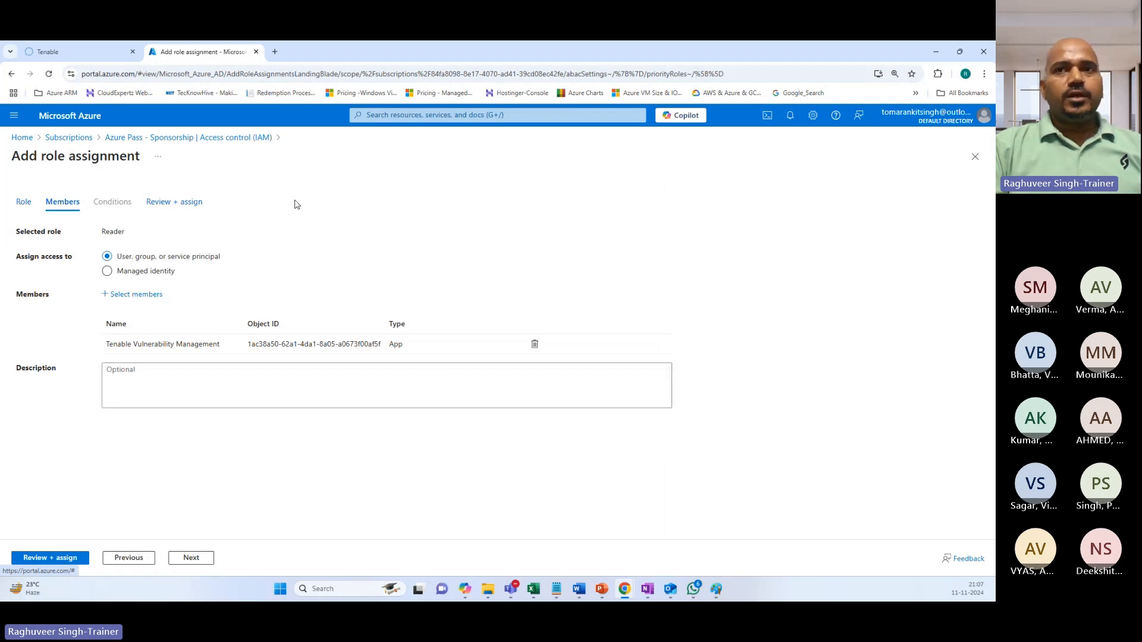
left_click(190, 558)
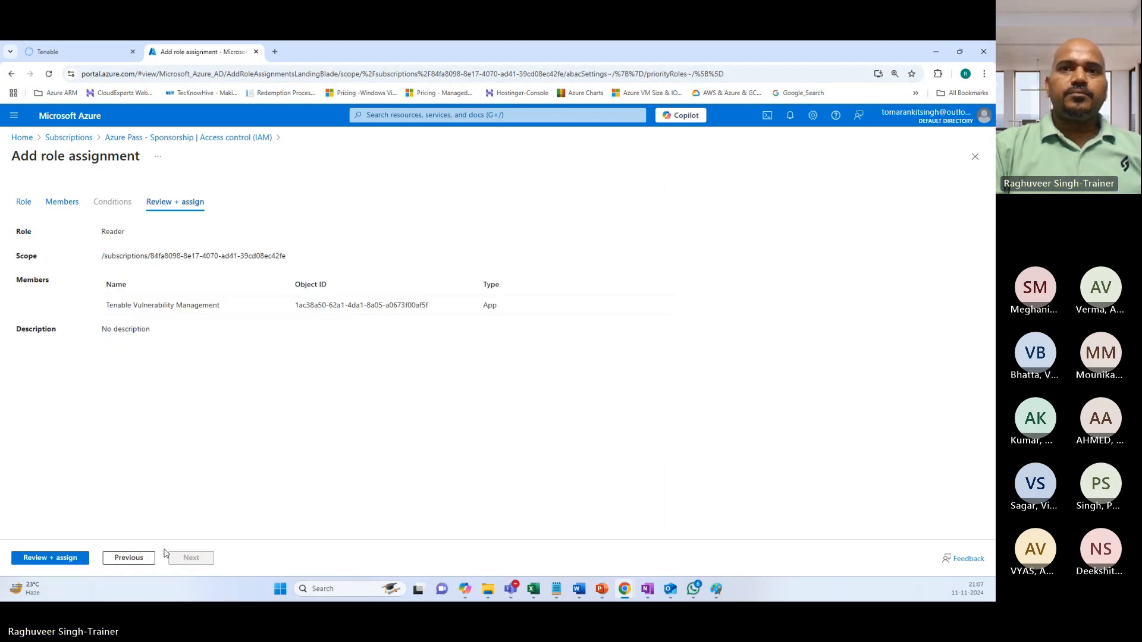
left_click(44, 559)
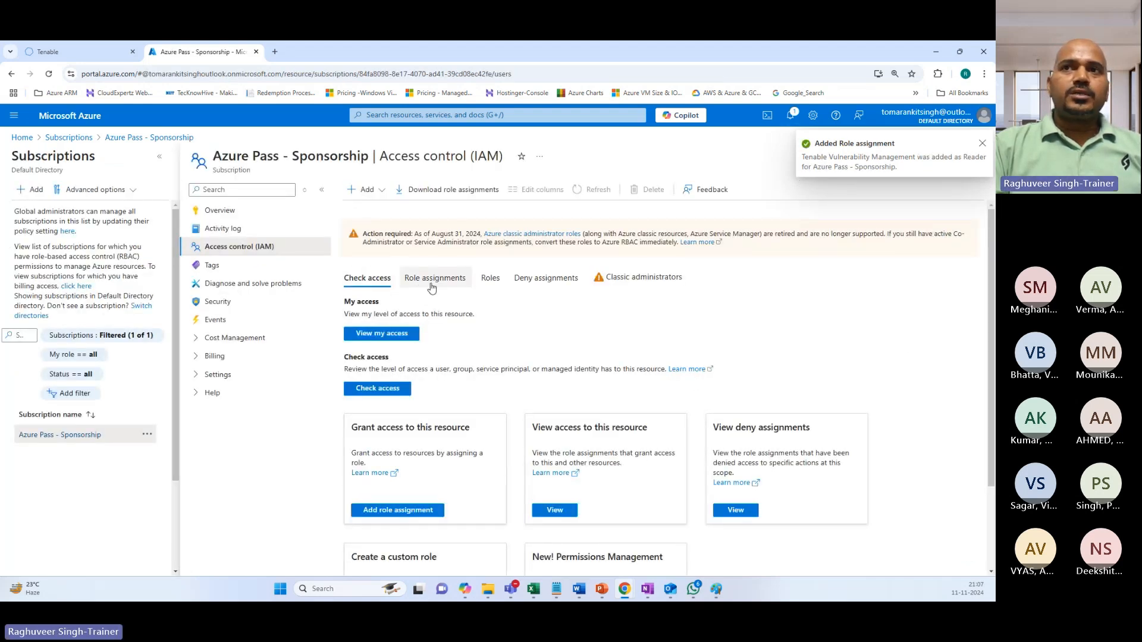
left_click(936, 52)
Highlight the Read only Access, Directory ID and Secret lines in the Notepad credential notes.
left_click(389, 357)
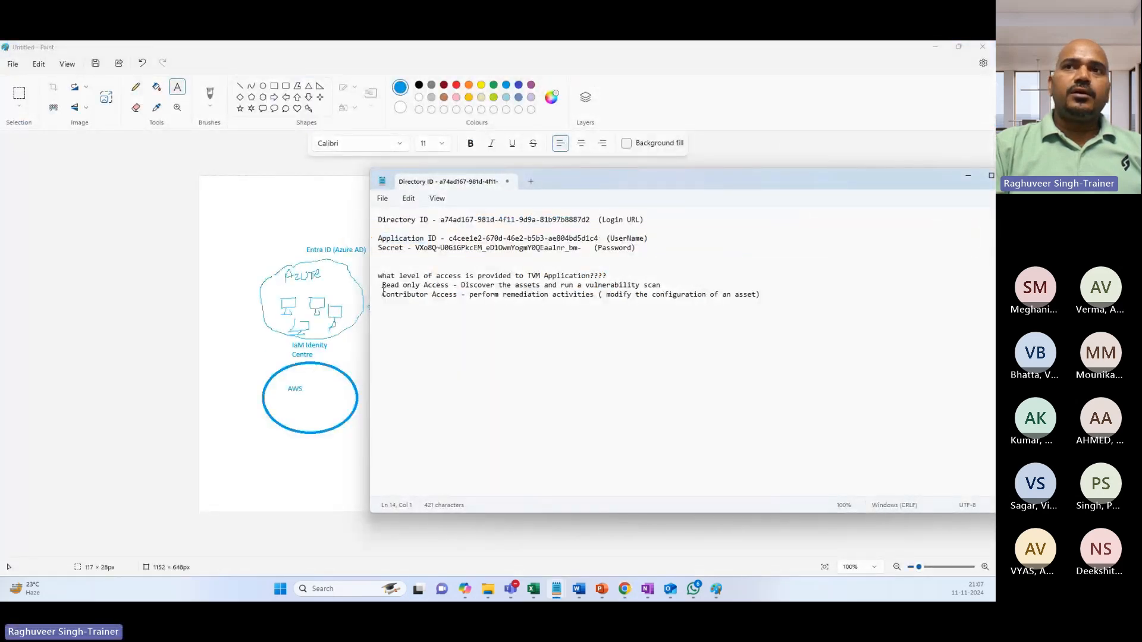
left_click_drag(382, 285, 679, 286)
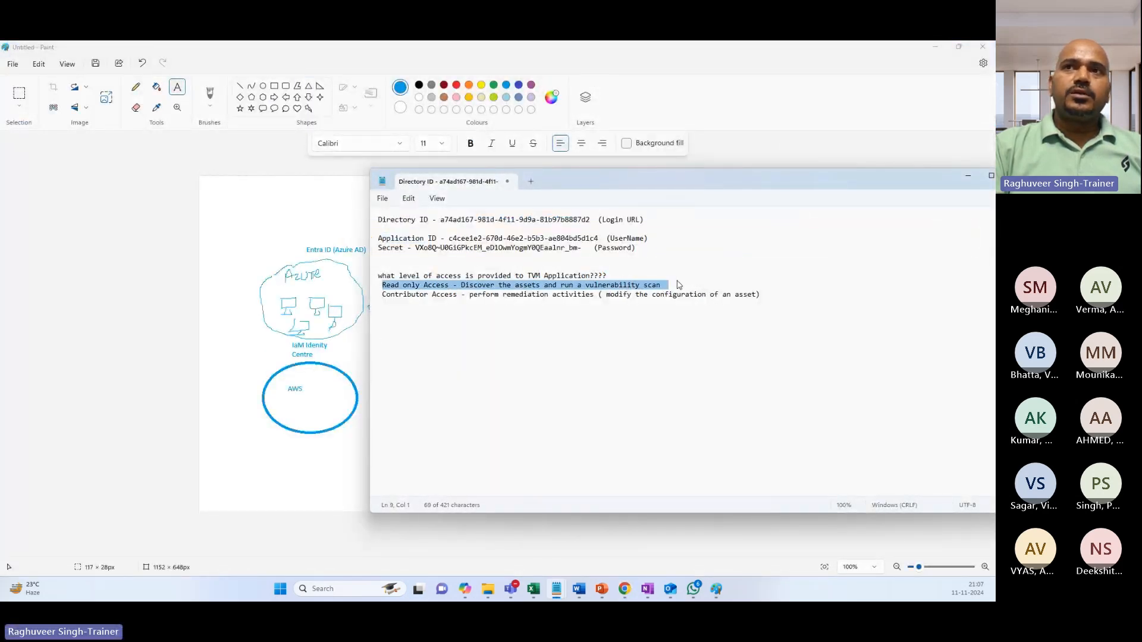
left_click_drag(379, 220, 474, 239)
left_click_drag(392, 248, 510, 249)
left_click_drag(383, 285, 666, 288)
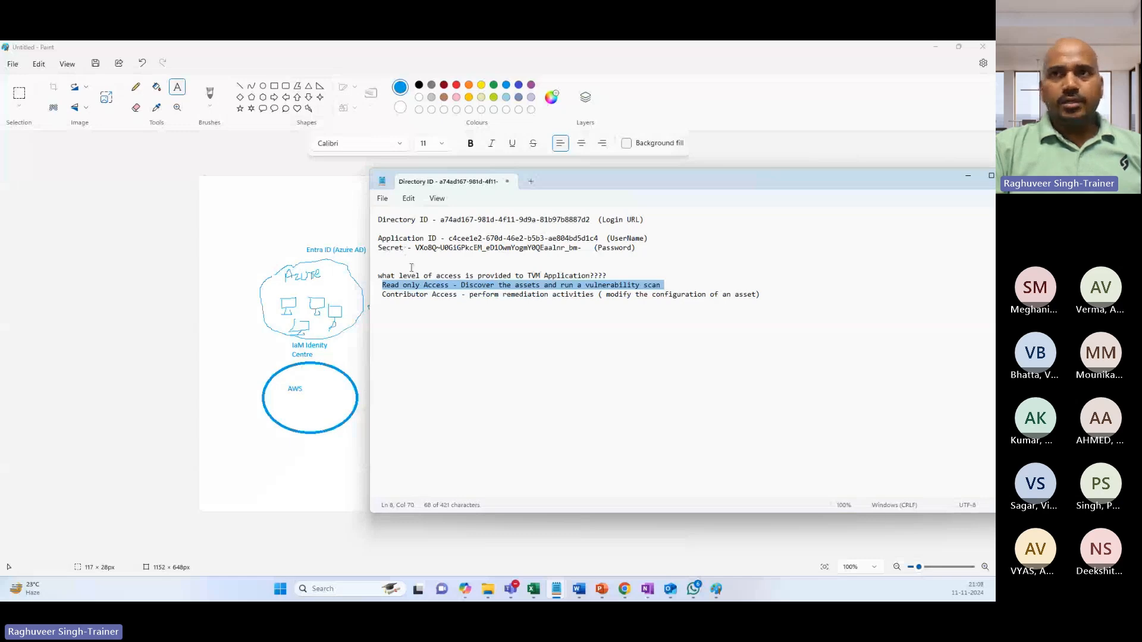
Minimize Paint and bring up the AWS IAM Identity Center browser window.
left_click(936, 47)
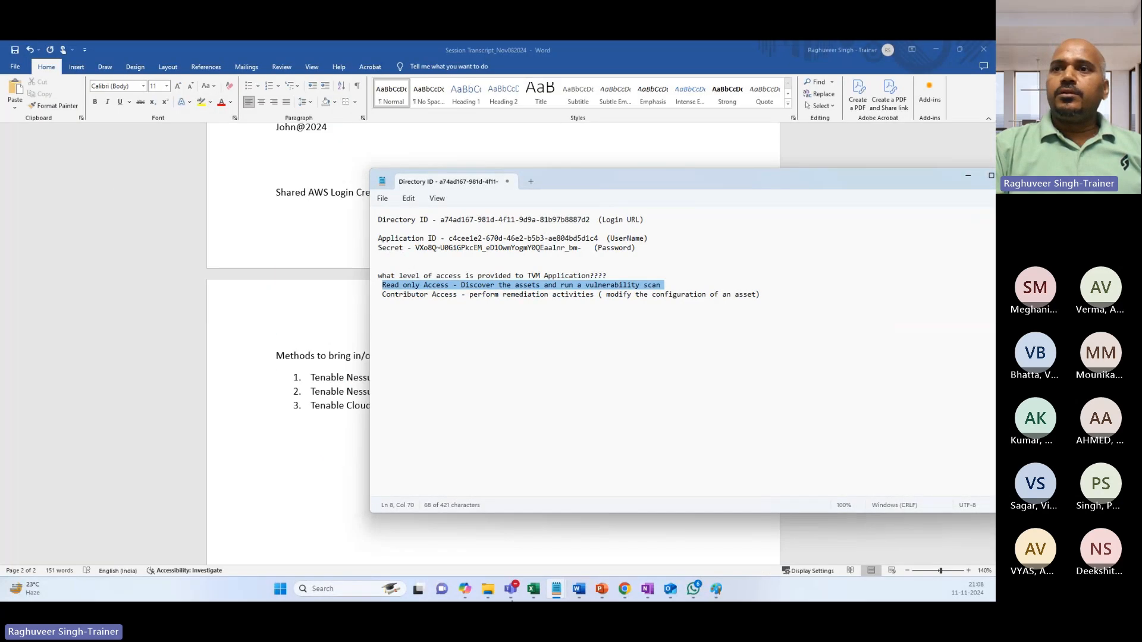
mouse_move(624, 589)
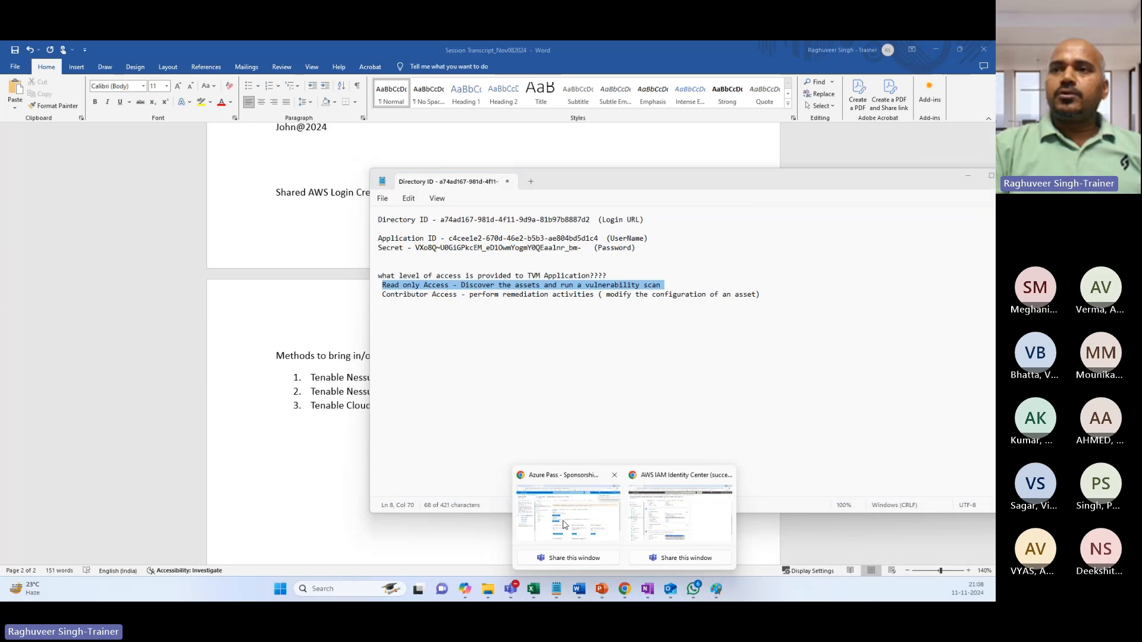
left_click(670, 516)
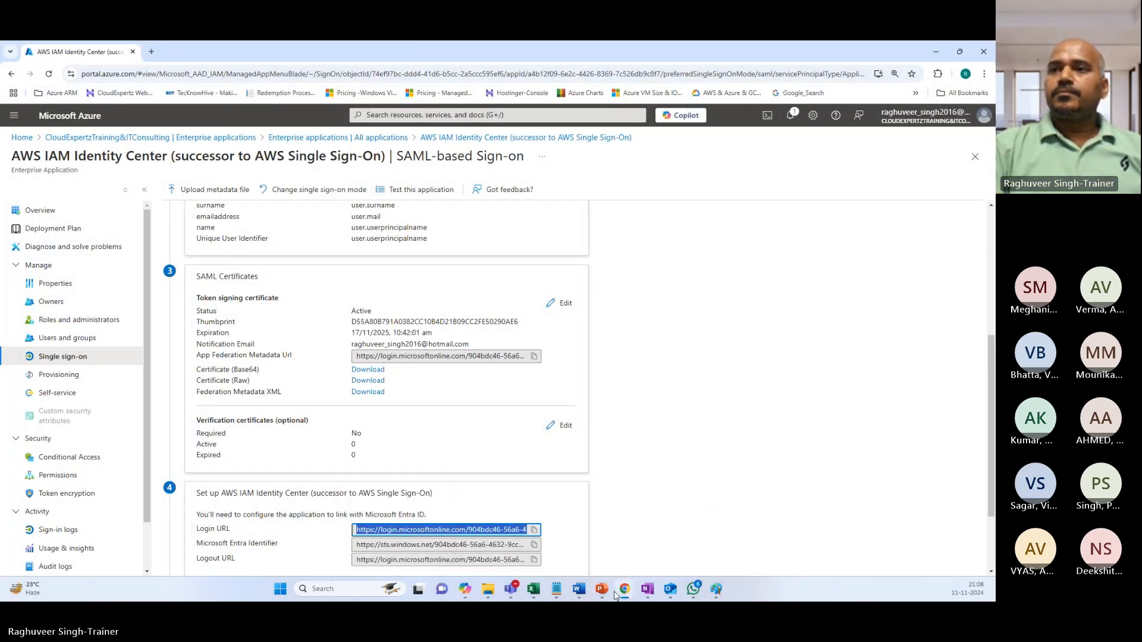
Sign in to Tenable using the saved username and a retyped account password.
mouse_move(624, 592)
left_click(574, 538)
left_click(76, 52)
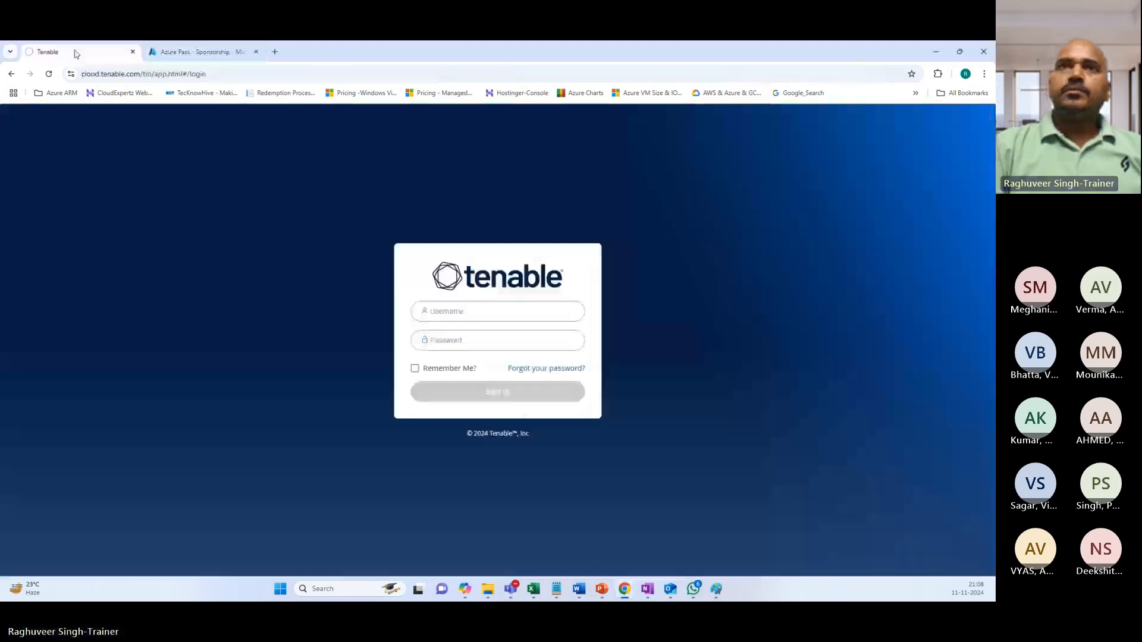
left_click(467, 311)
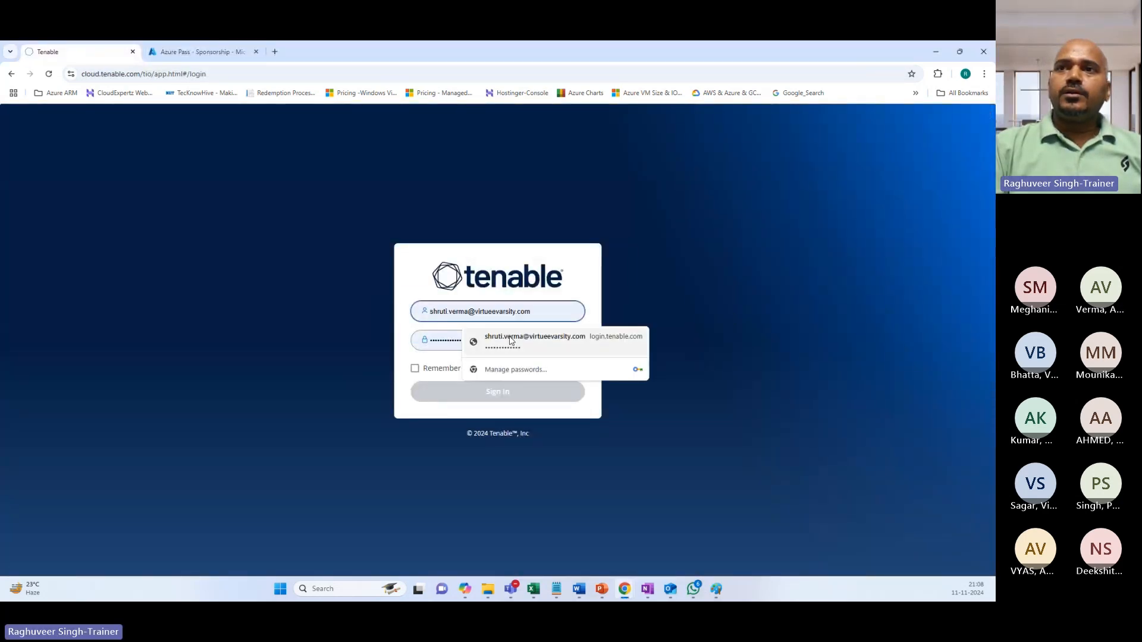
left_click(469, 344)
left_click(485, 344)
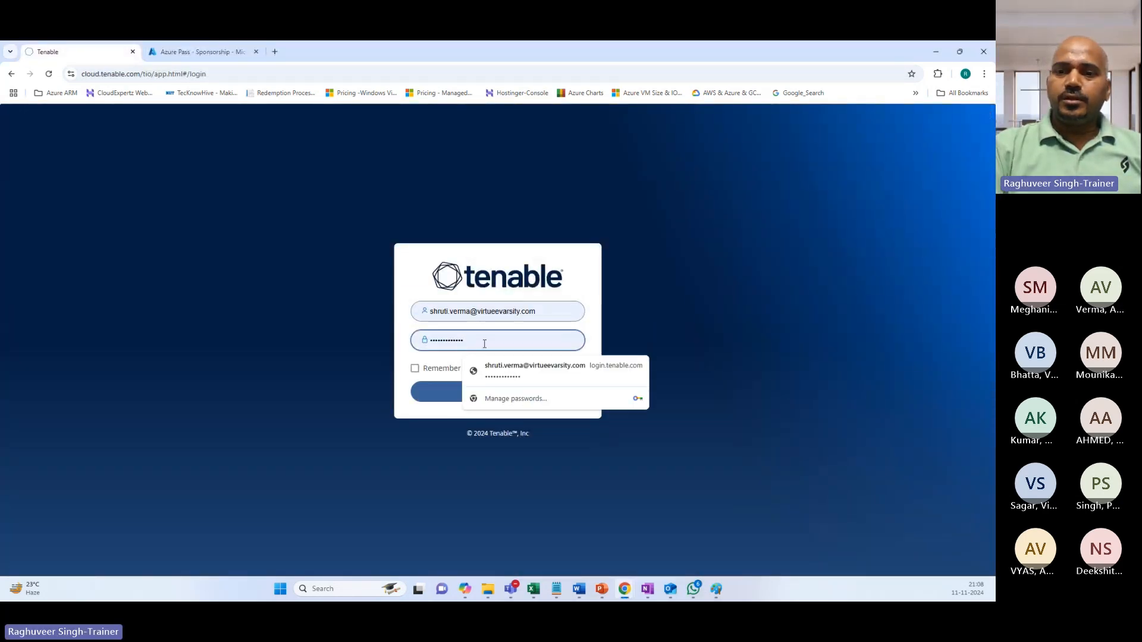
key("BackSpace")
key("BackSpace")
key("BackSpace")
key("BackSpace")
key("BackSpace")
key("BackSpace")
key("BackSpace")
key("BackSpace")
key("BackSpace")
key("BackSpace")
key("BackSpace")
key("BackSpace")
key("BackSpace")
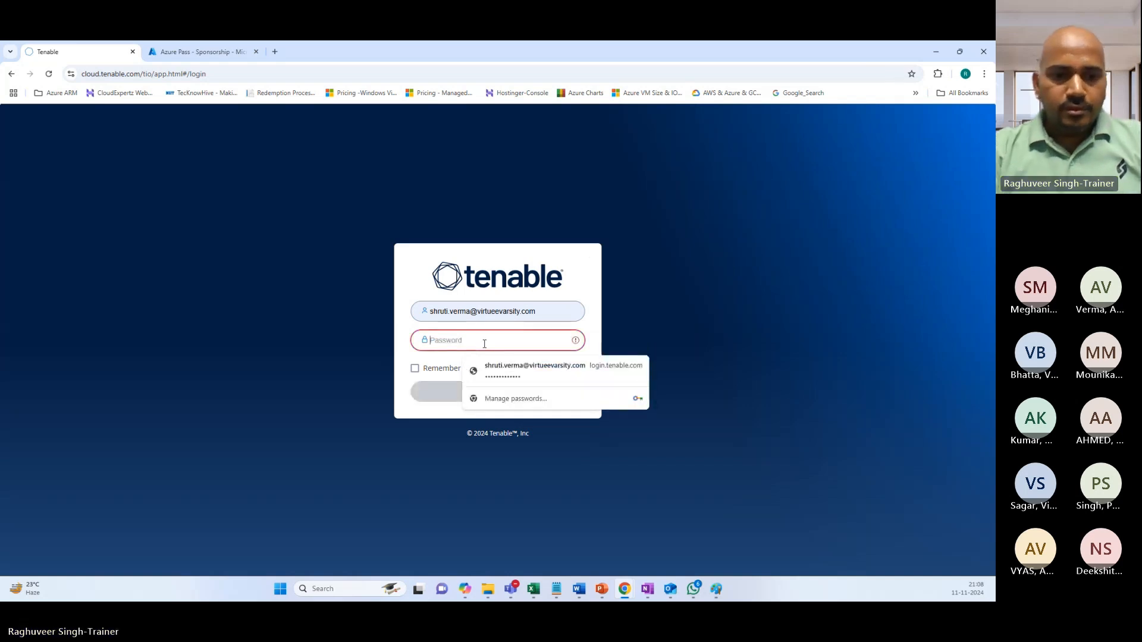
type("••••")
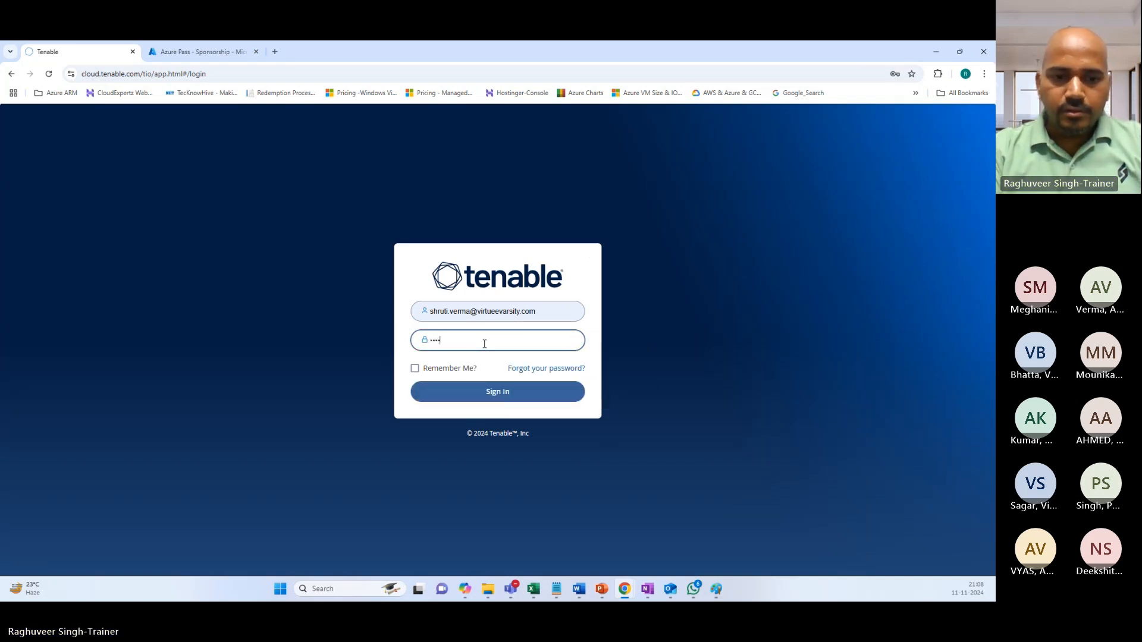
type("•••")
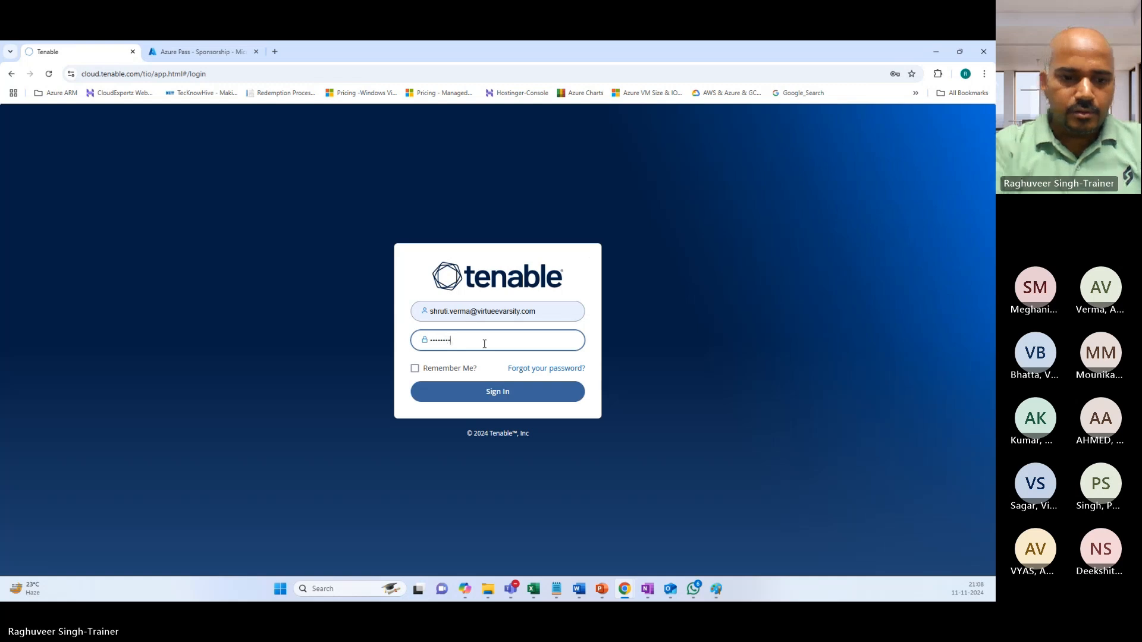
type("•")
key("Return")
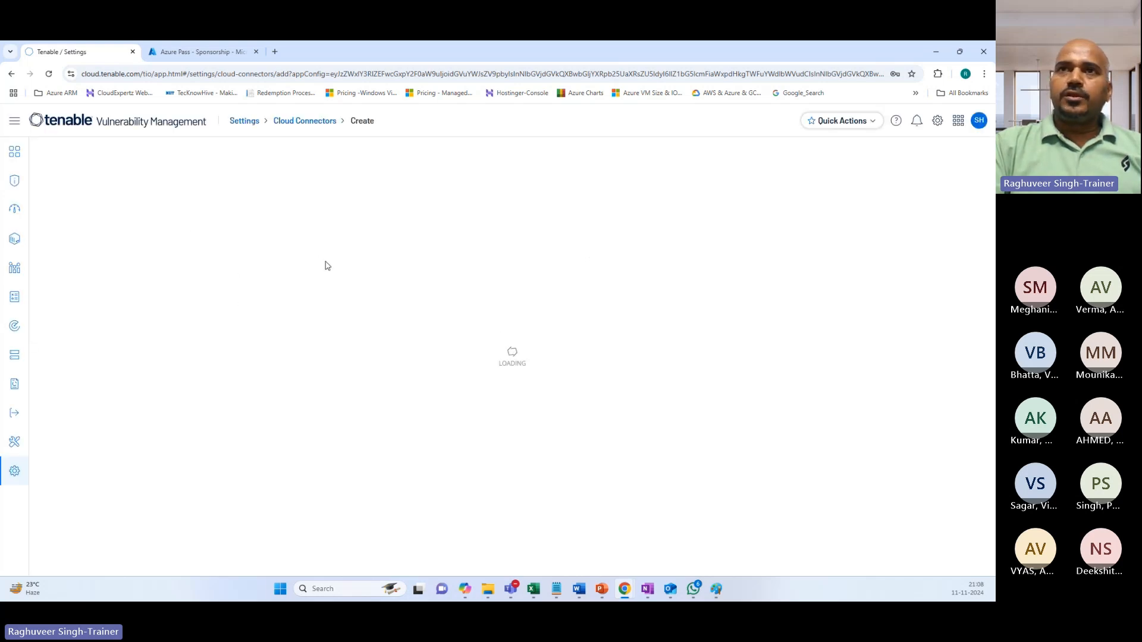
Go from Settings to Integrations > Cloud Connectors and start a new cloud connector.
left_click(245, 121)
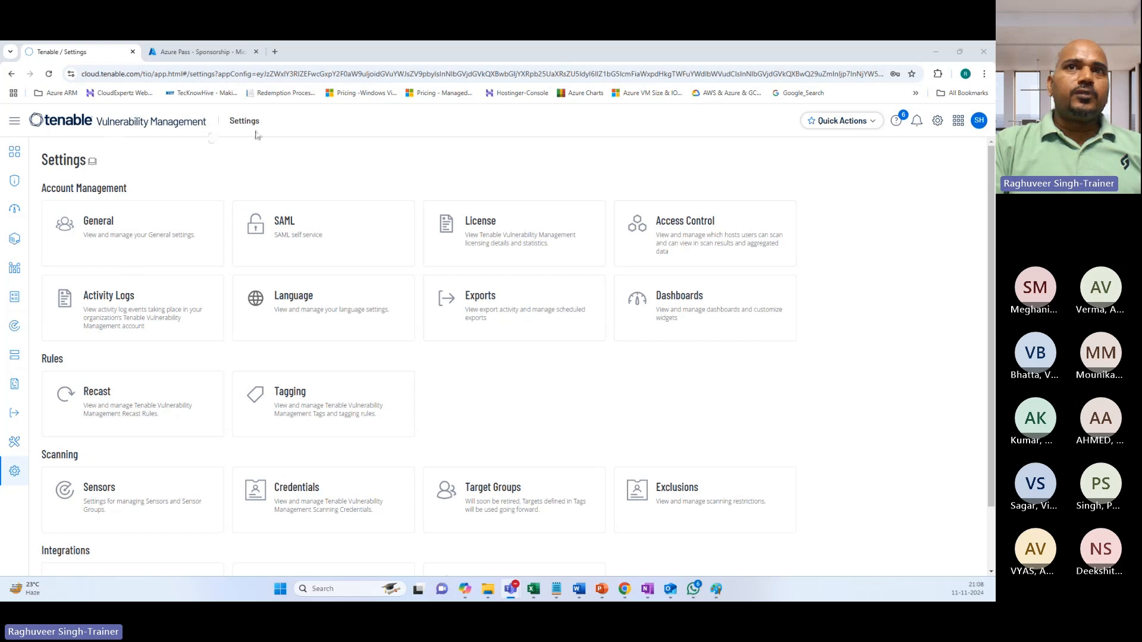
scroll(212, 393, "down", 2)
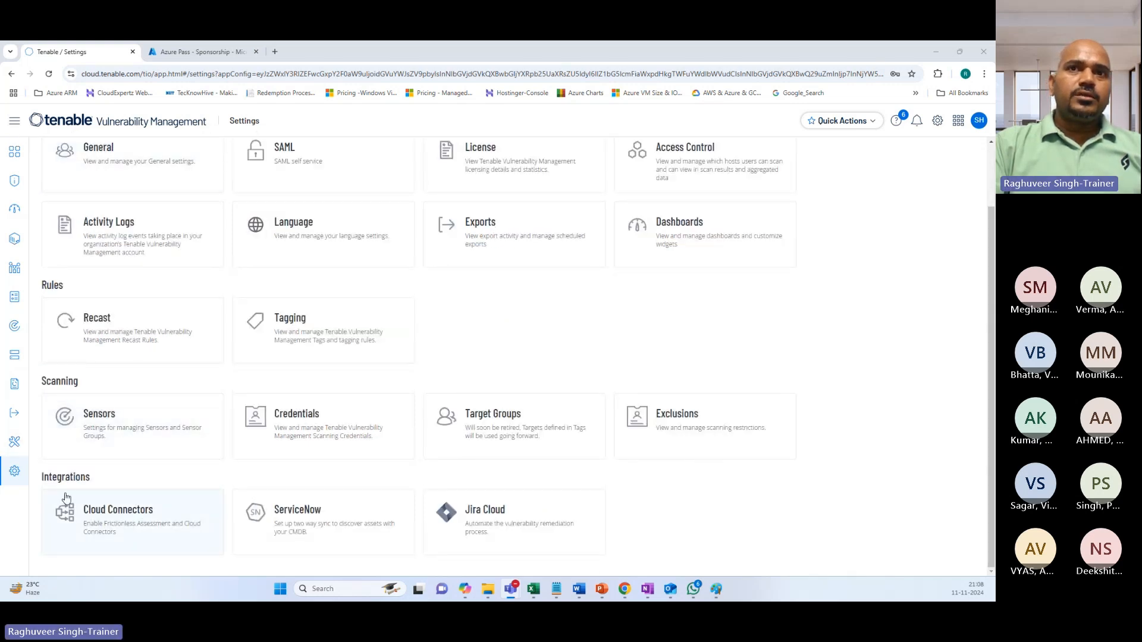
left_click(108, 517)
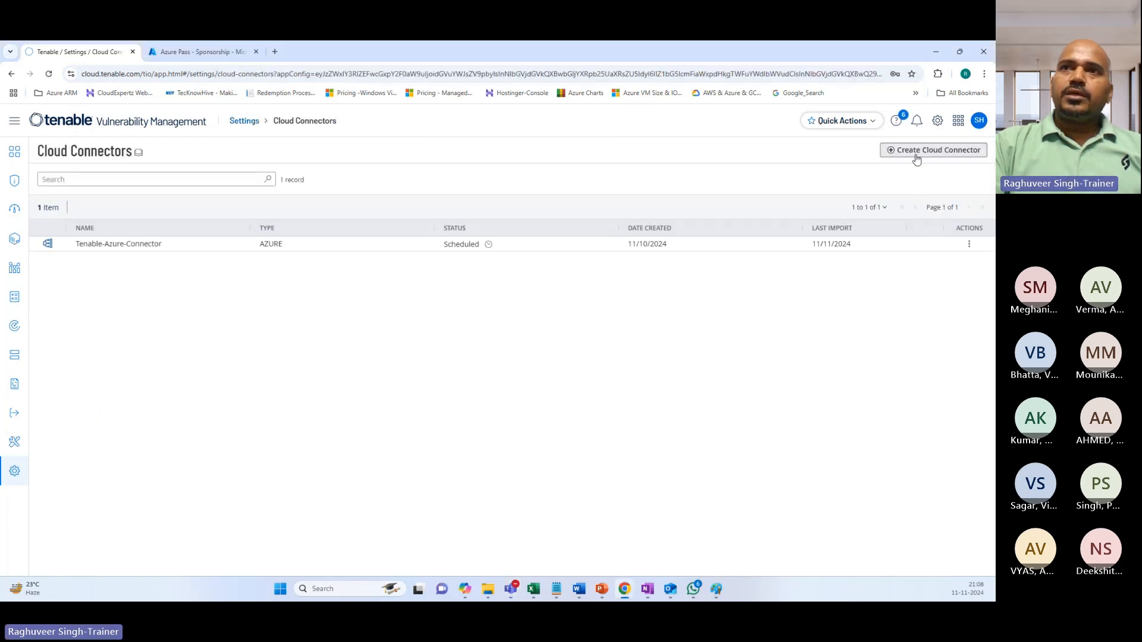
left_click(919, 153)
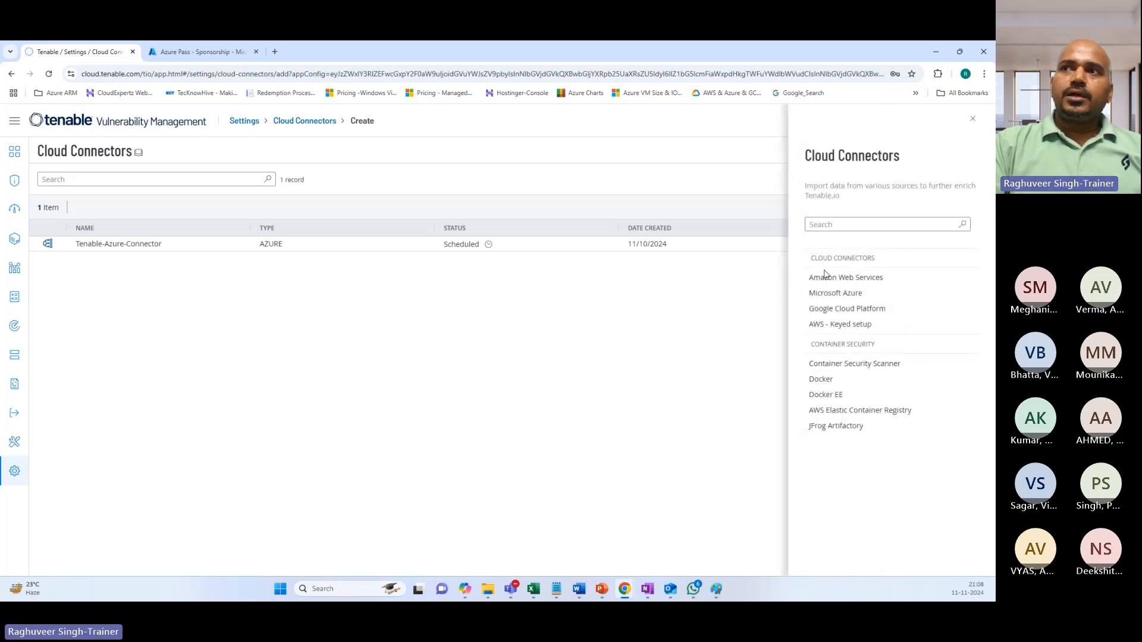
Choose Microsoft Azure as the connector type and name it AzureConnector_Nov112024.
left_click(835, 294)
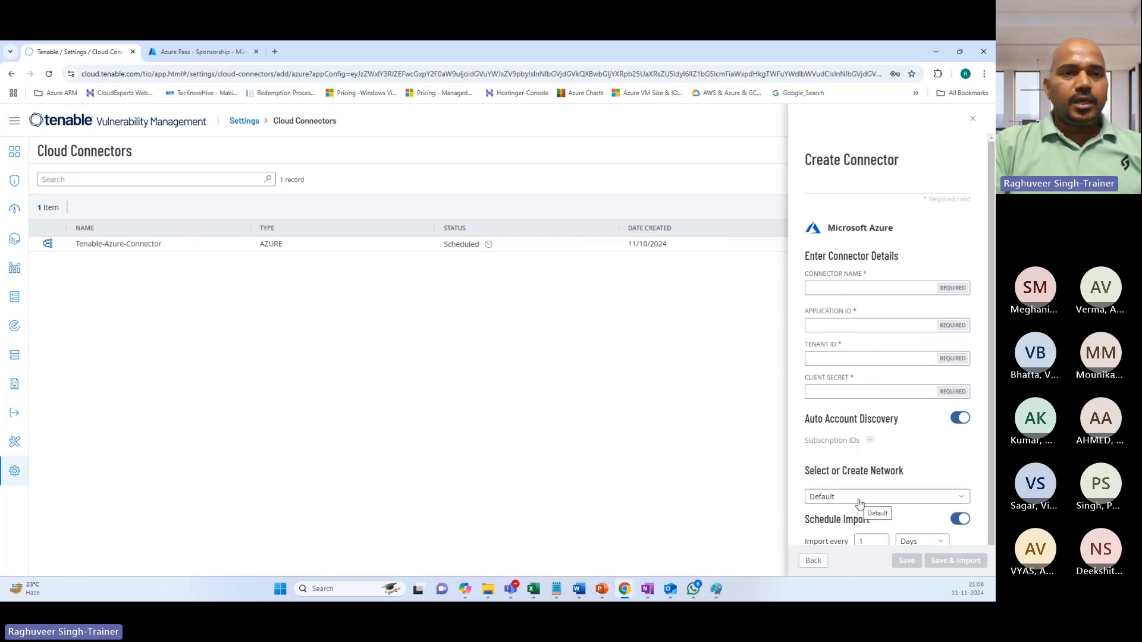
left_click(829, 288)
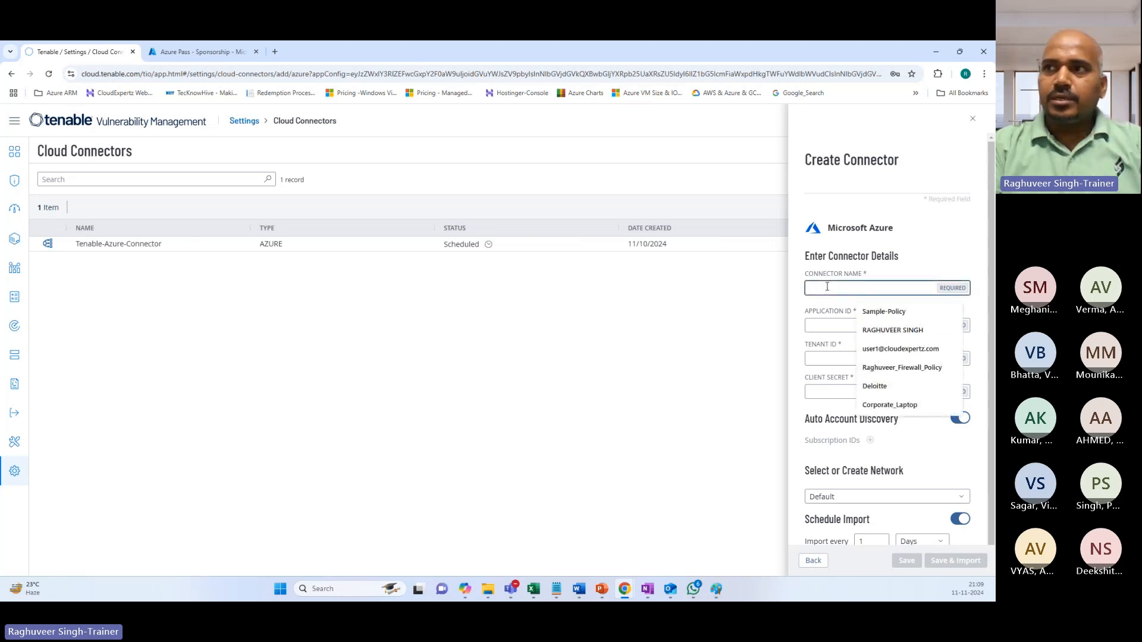
type("T")
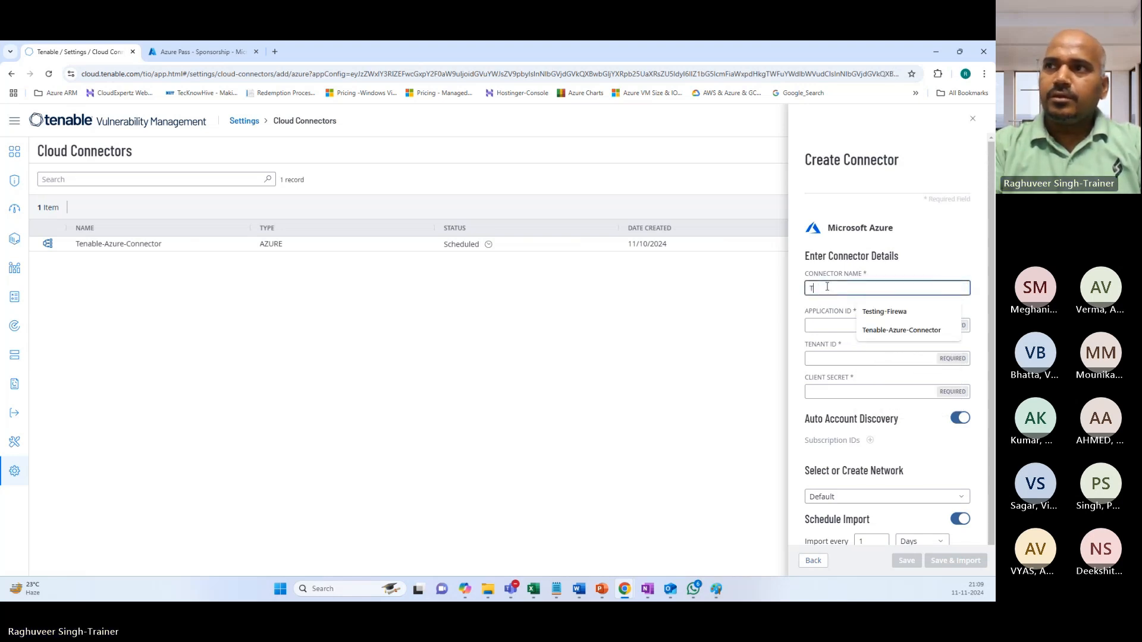
type("enable")
key("BackSpace")
key("BackSpace")
key("BackSpace")
key("BackSpace")
key("BackSpace")
key("BackSpace")
key("BackSpace")
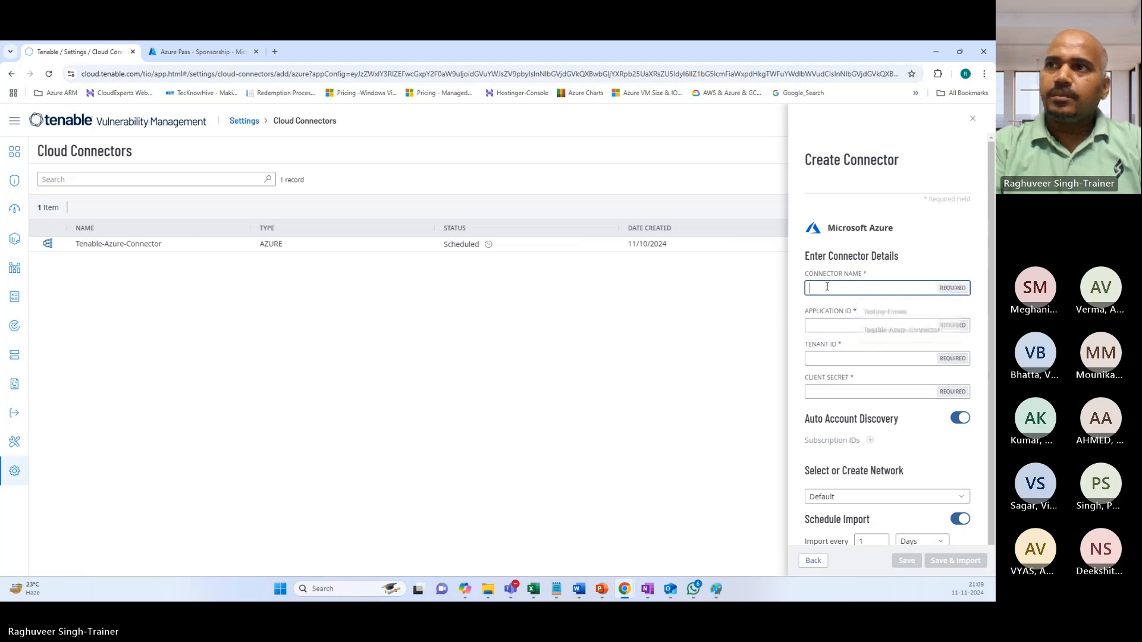
type("AzureCo")
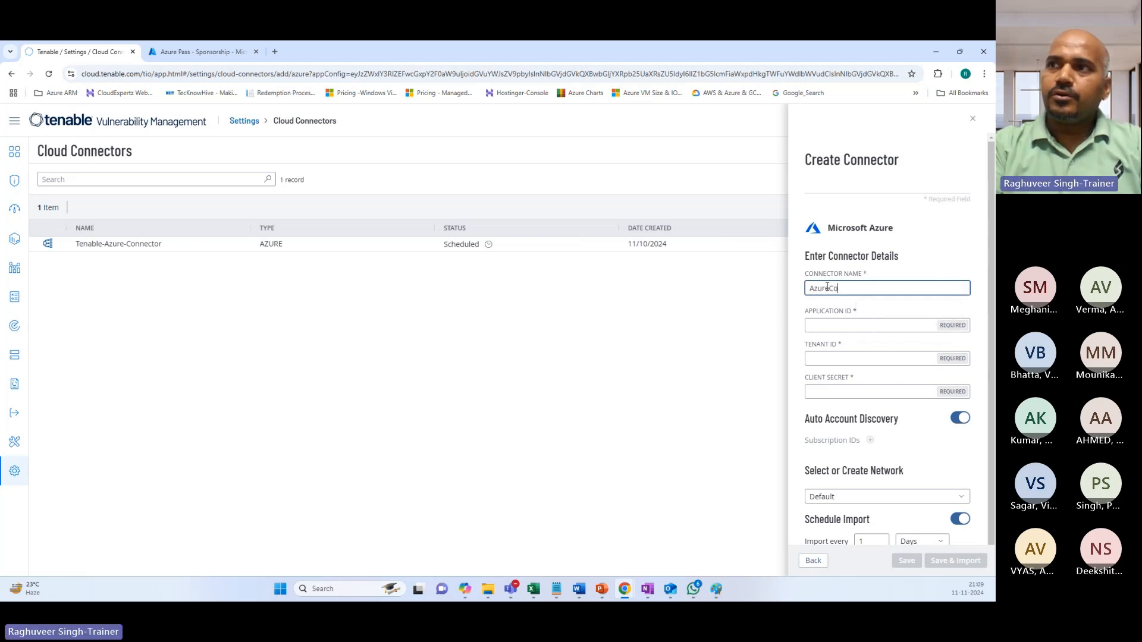
type("nnector_")
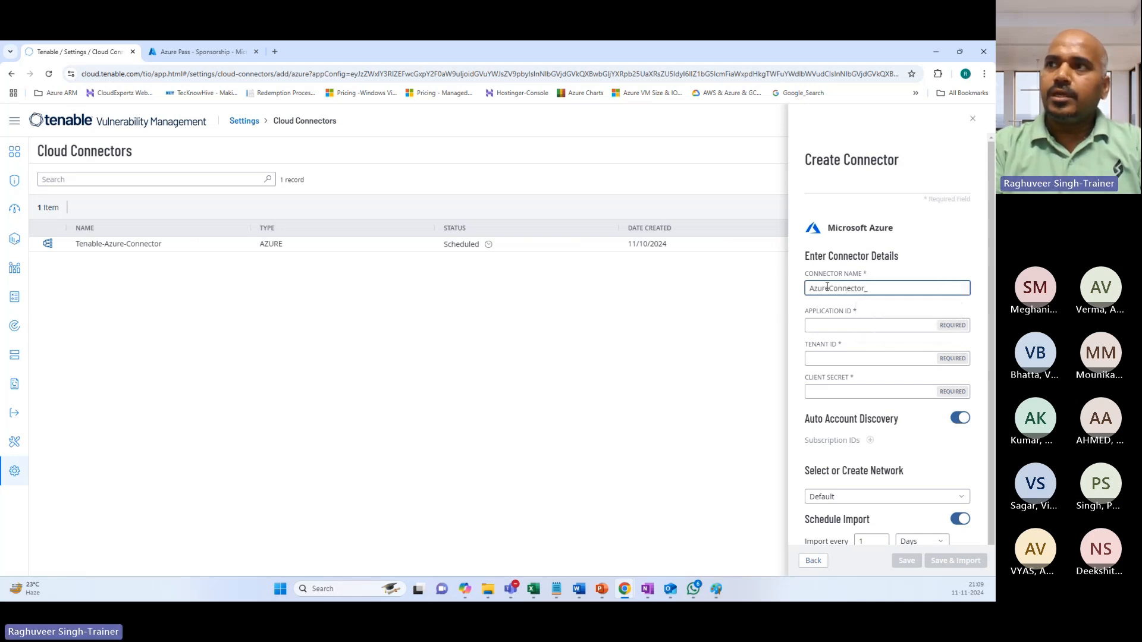
type("Atos")
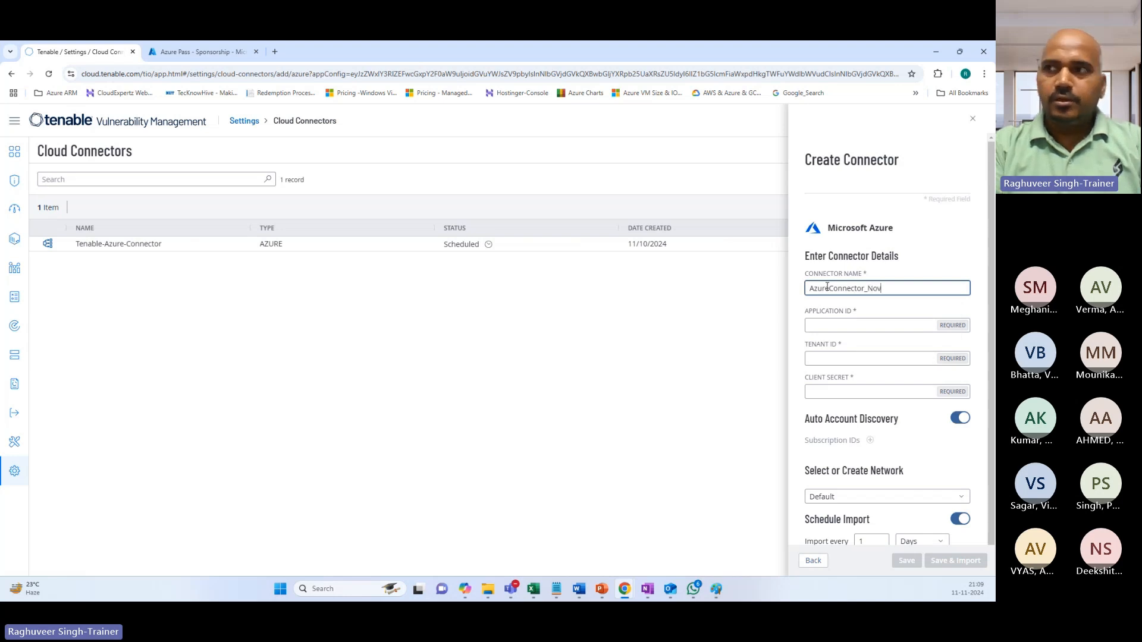
type("112024")
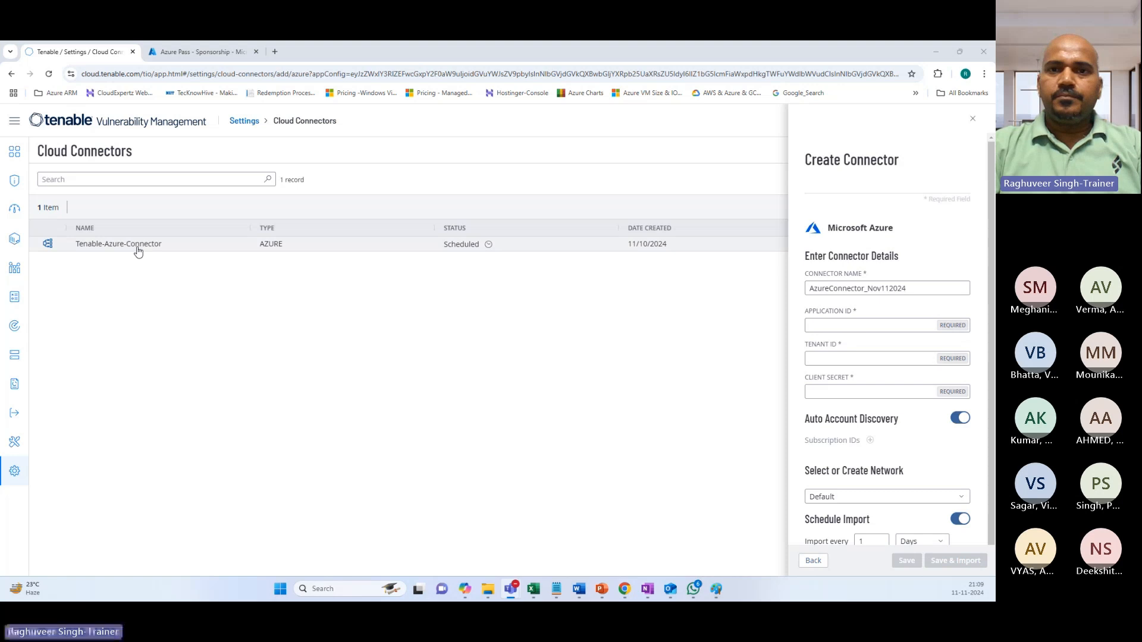
left_click(556, 589)
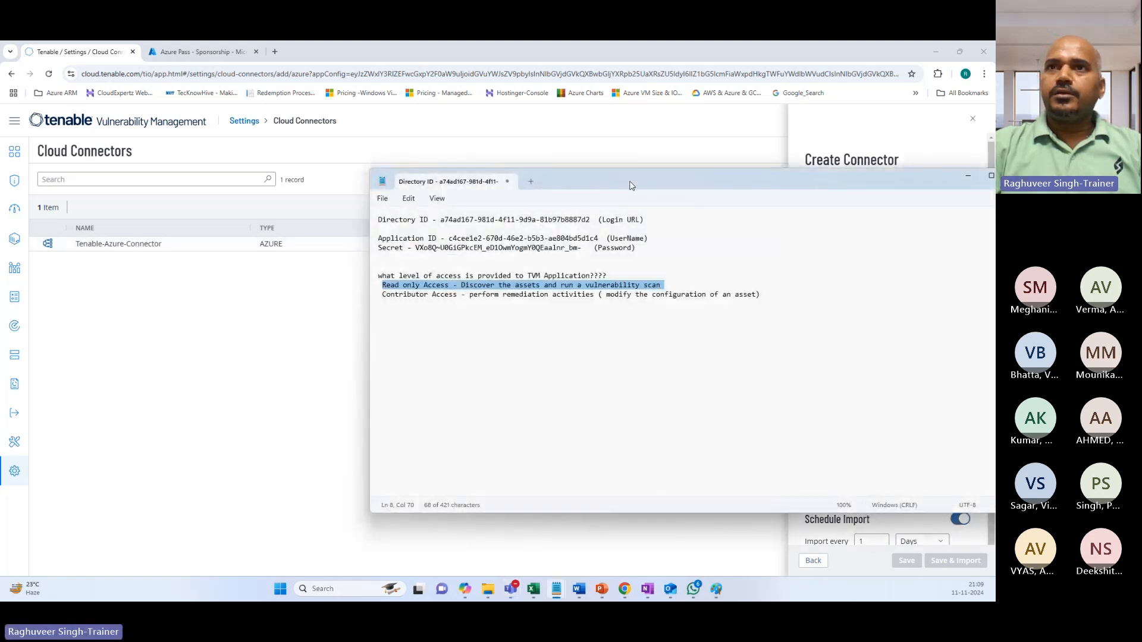
Copy the Application ID from the notes into the connector's Application ID field.
left_click_drag(629, 182, 384, 139)
left_click(182, 283)
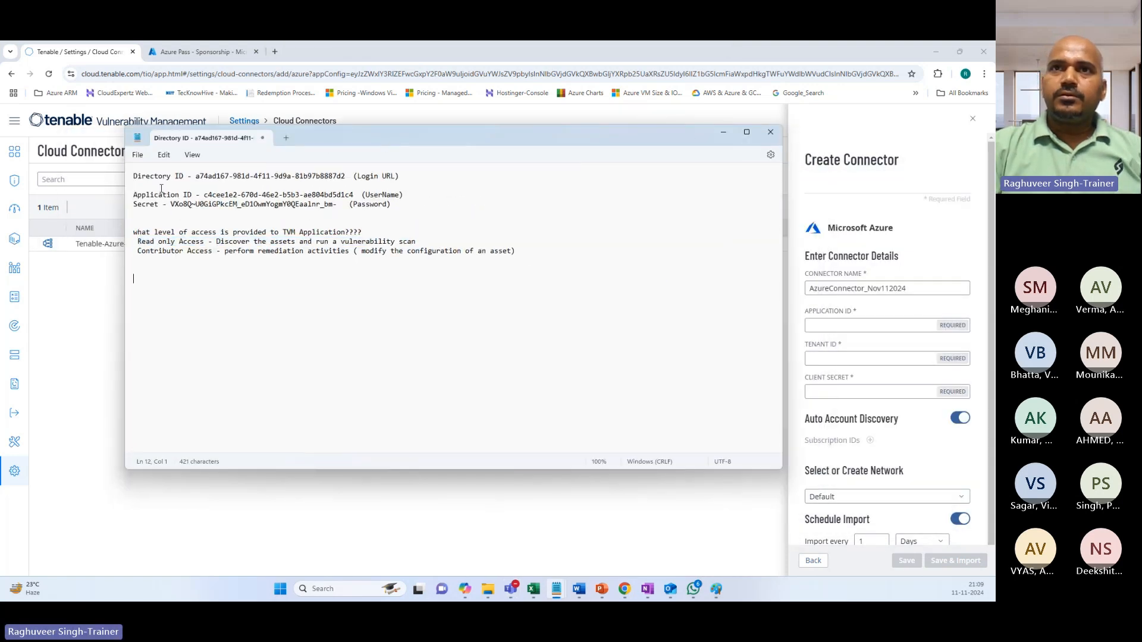
left_click_drag(205, 195, 355, 196)
key("ctrl+c")
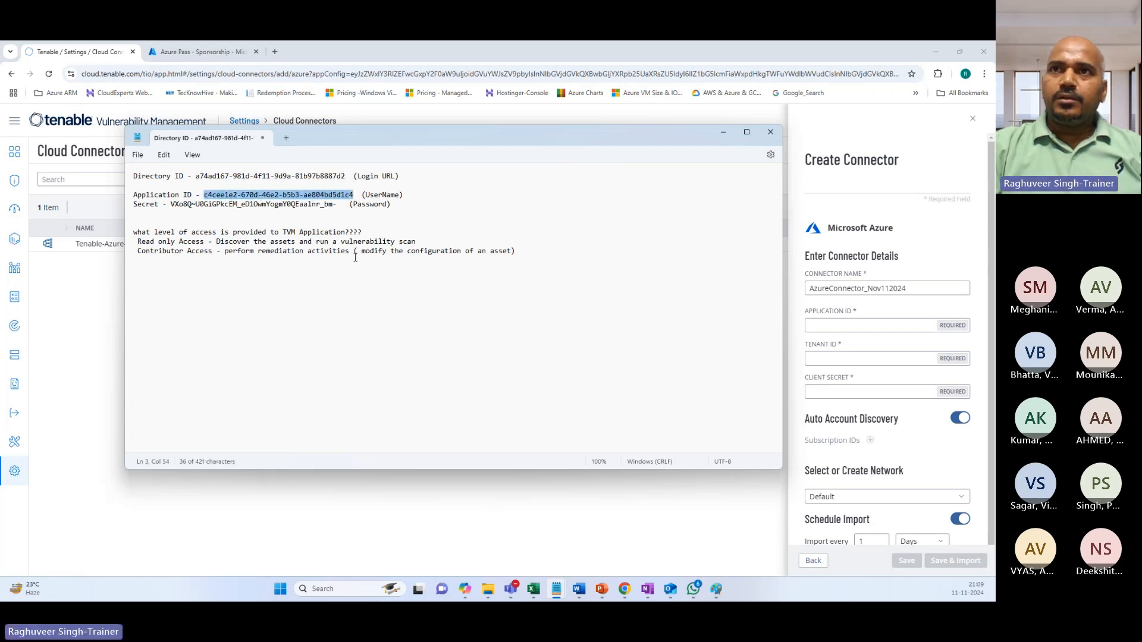
left_click(859, 327)
key("ctrl+v")
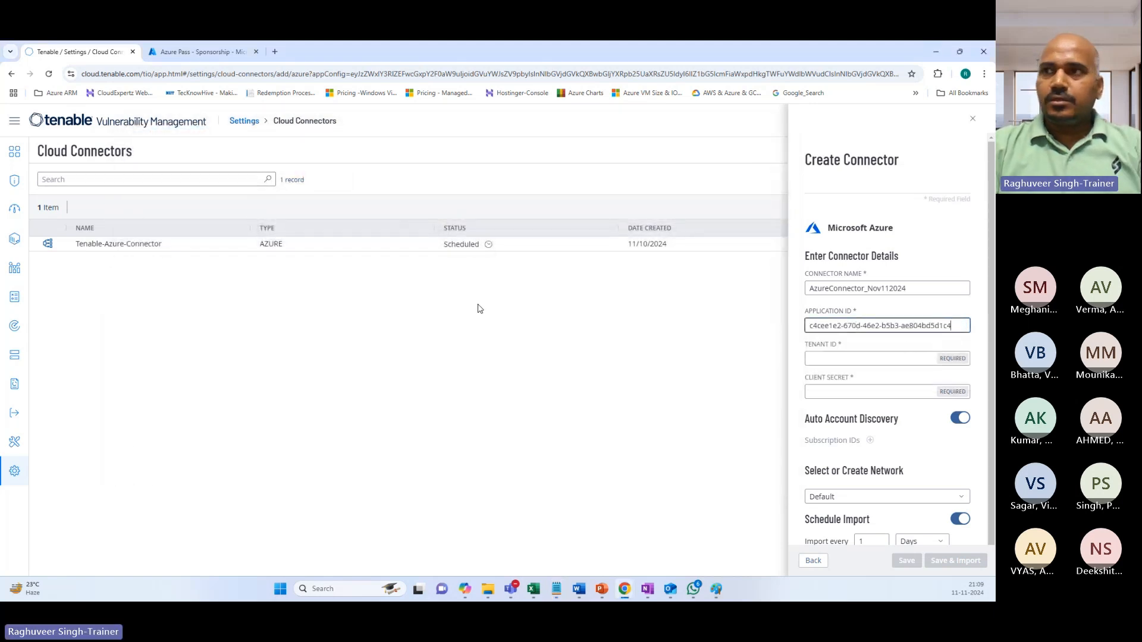
Paste the Directory ID from the notes as the connector's Tenant ID.
key("alt+Tab")
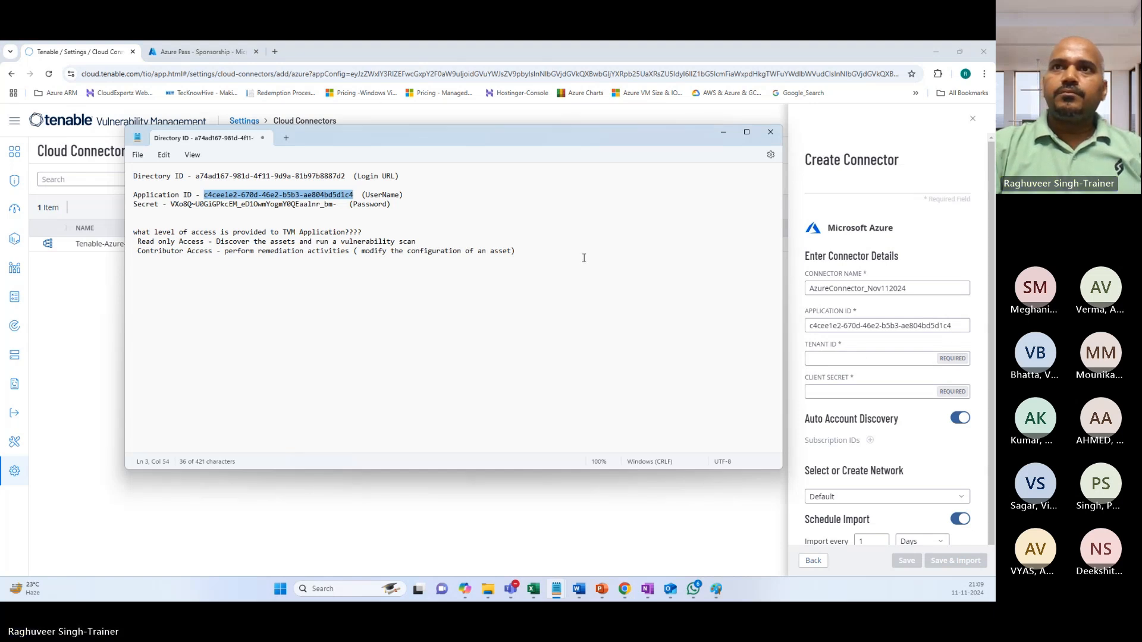
left_click(192, 182)
left_click_drag(196, 177, 347, 177)
key("ctrl+c")
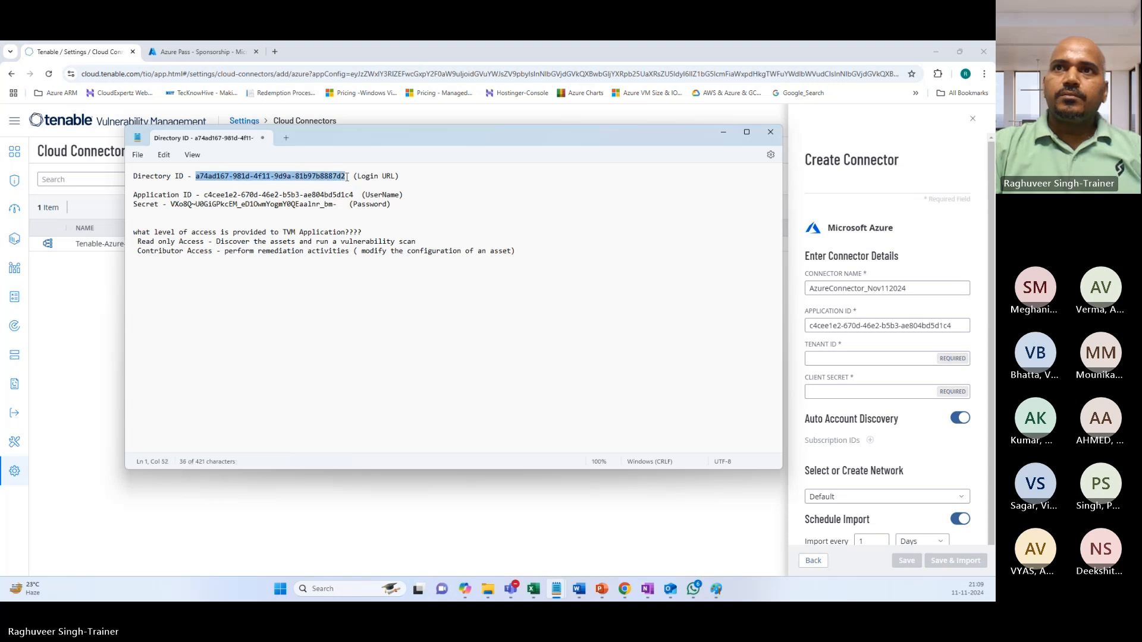
left_click(860, 358)
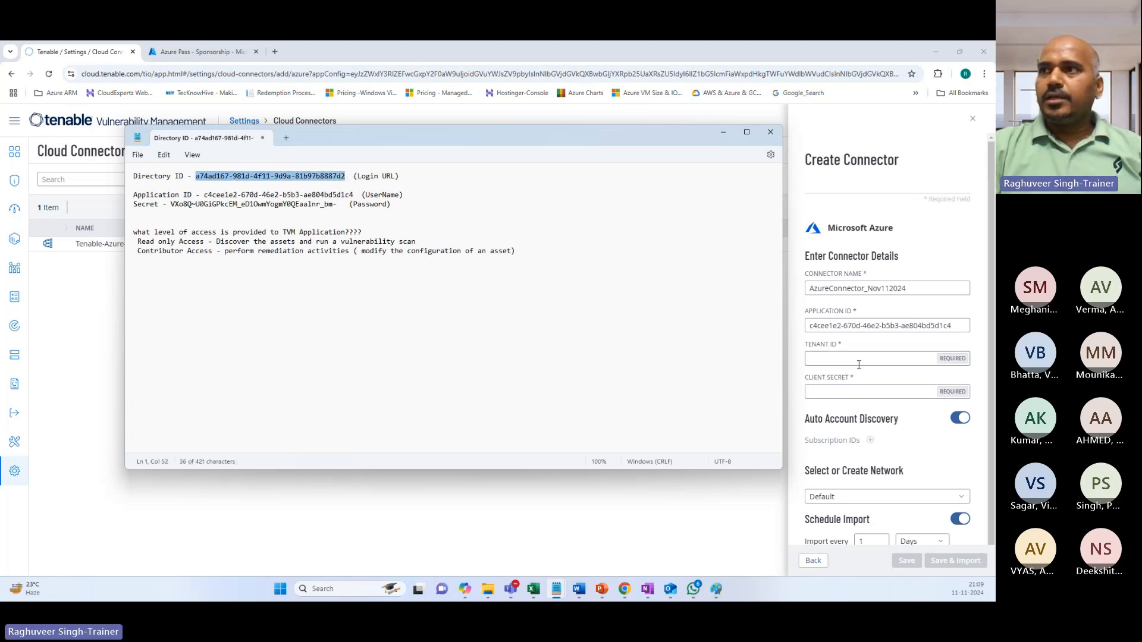
key("ctrl+v")
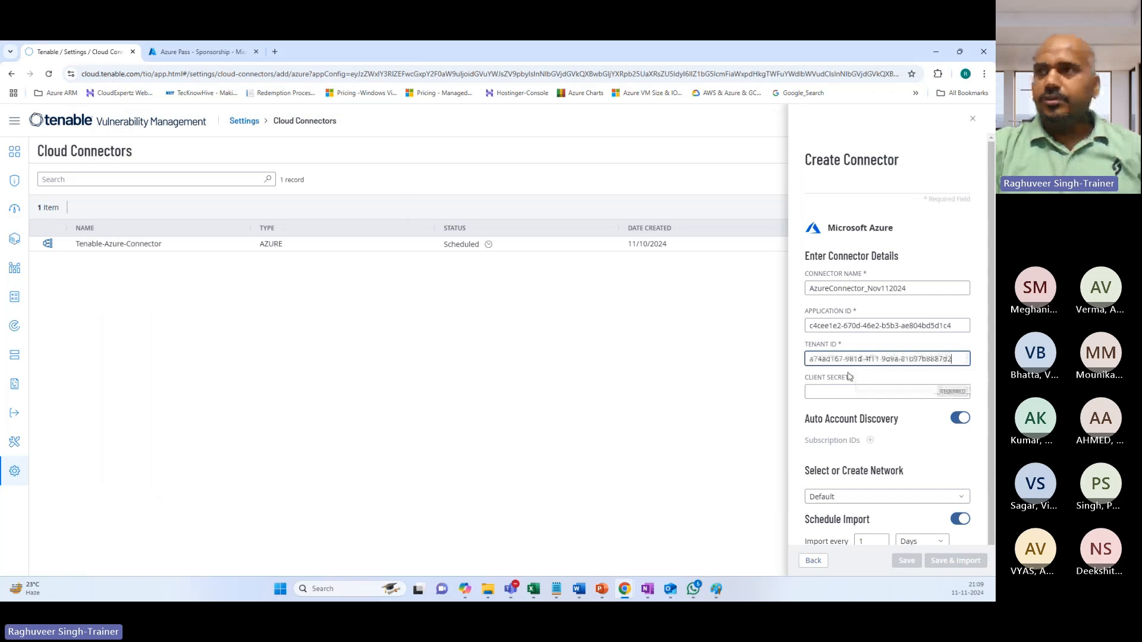
Fill the Client Secret field with the Secret value copied from the notes.
left_click(822, 394)
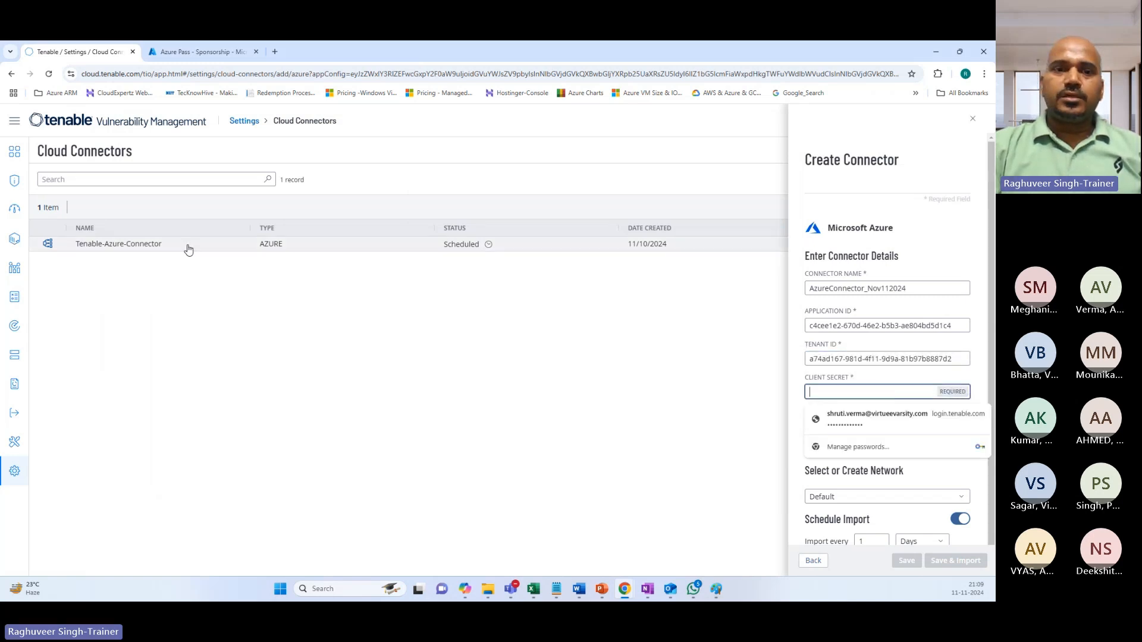
key("alt+Tab")
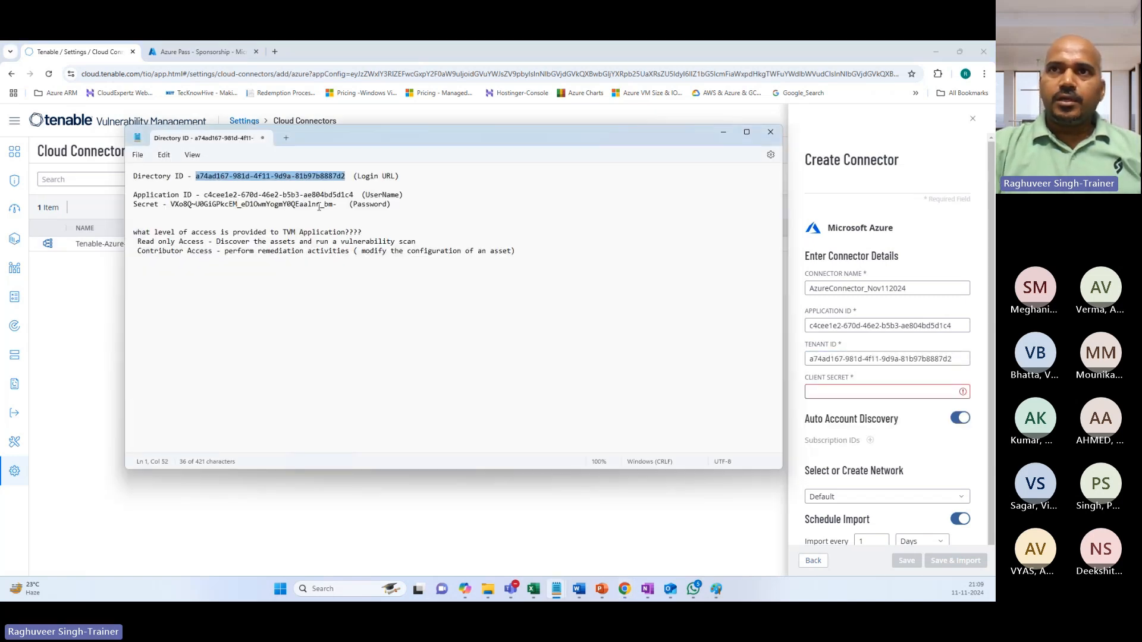
left_click(202, 210)
left_click_drag(171, 204, 338, 206)
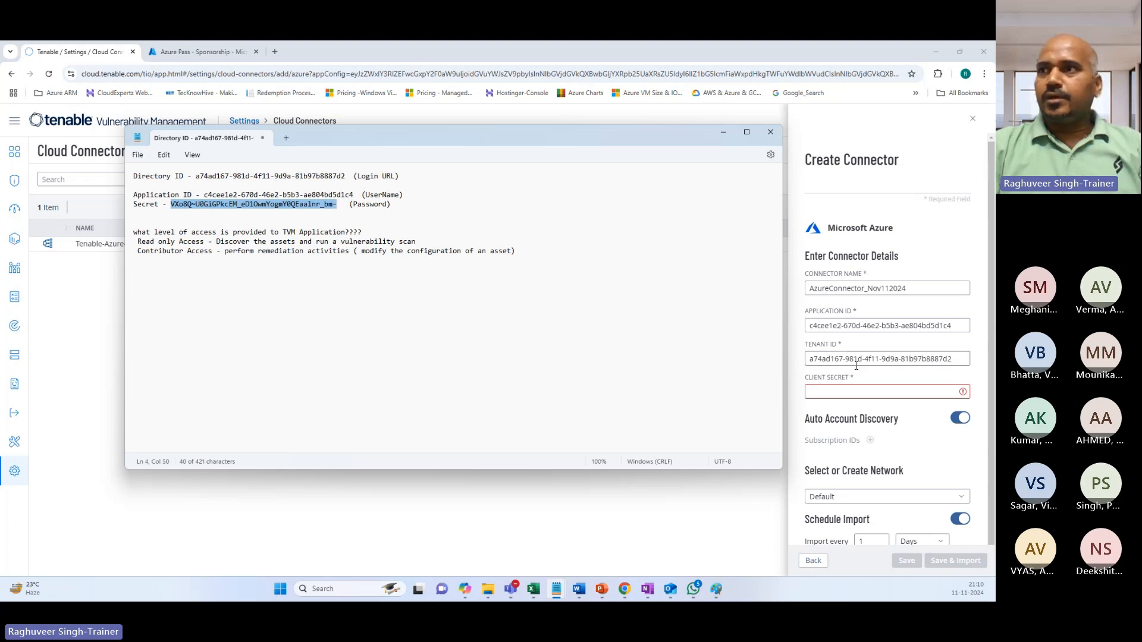
left_click(835, 390)
key("ctrl+v")
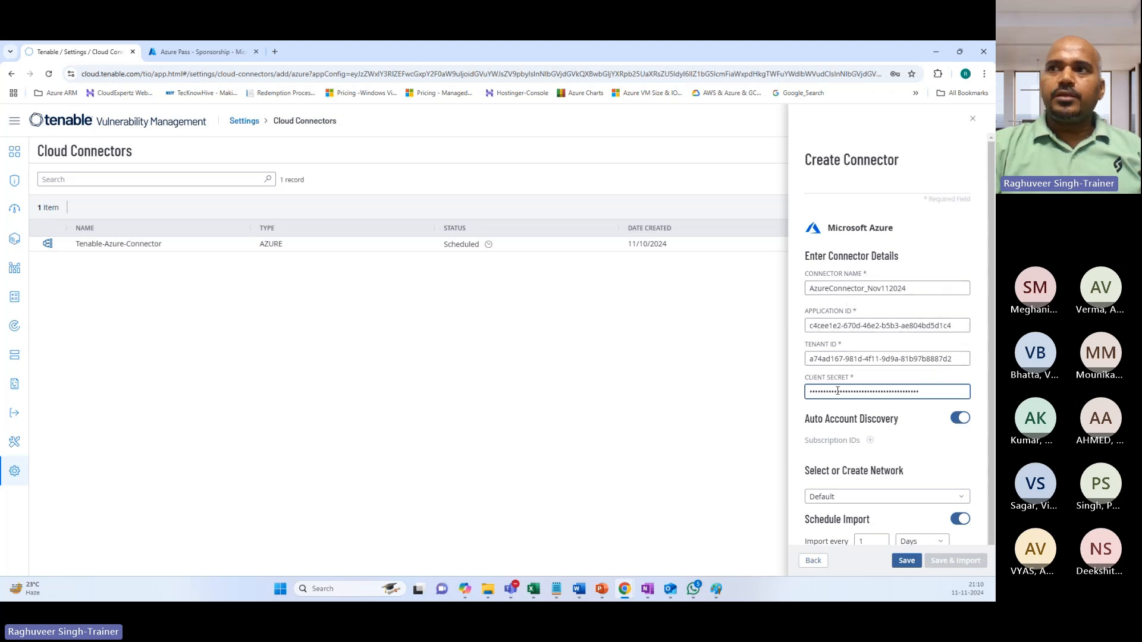
scroll(866, 392, "down", 1)
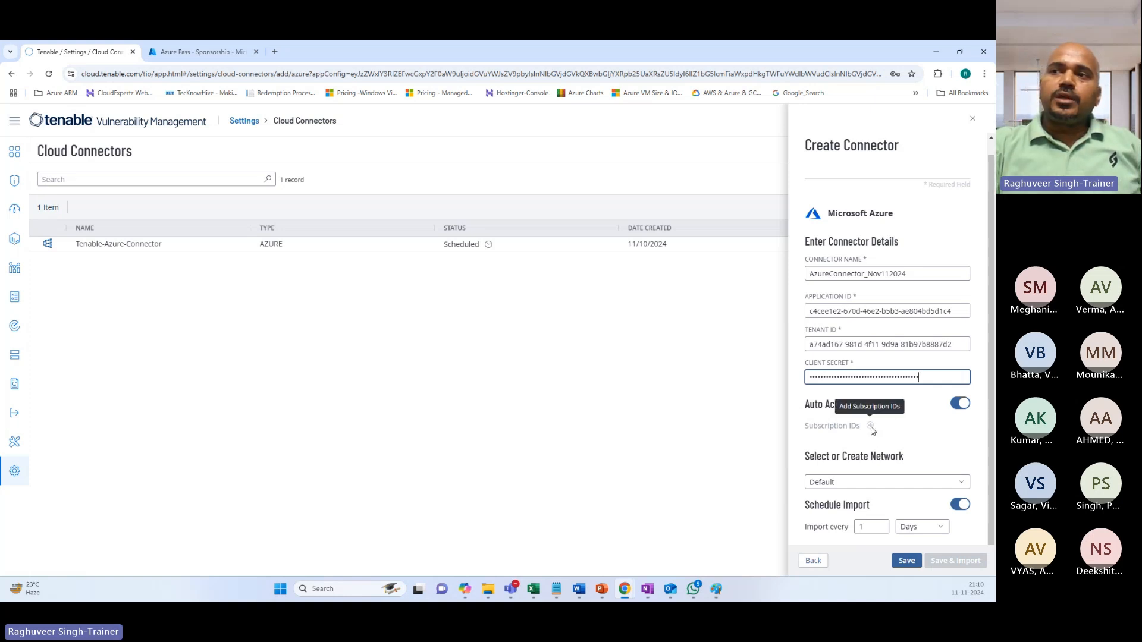
left_click(953, 407)
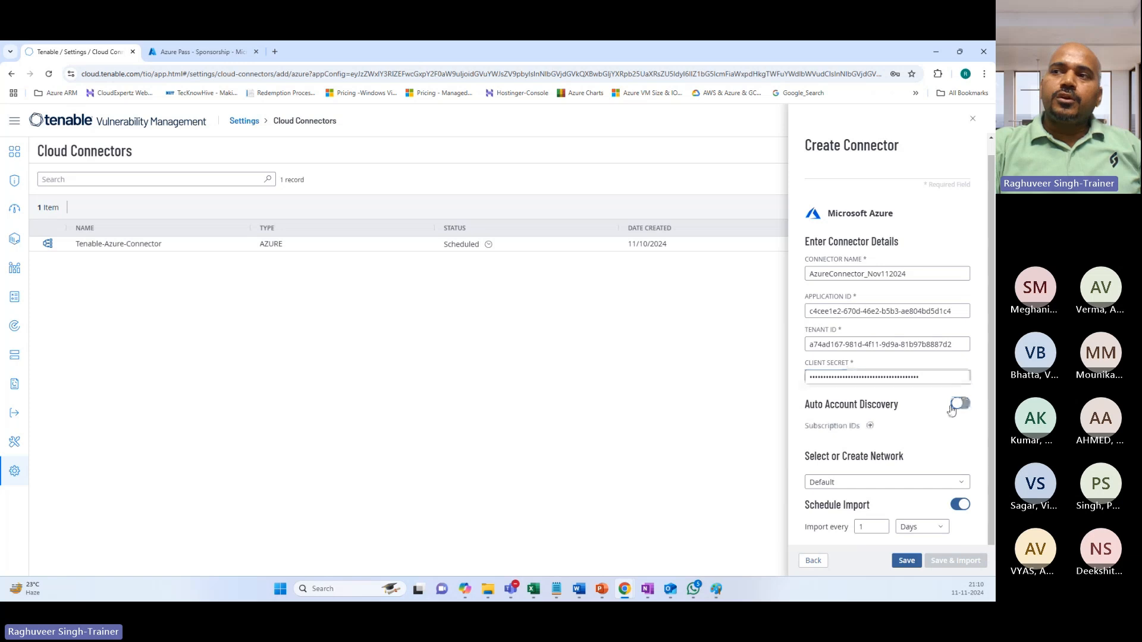
left_click(870, 427)
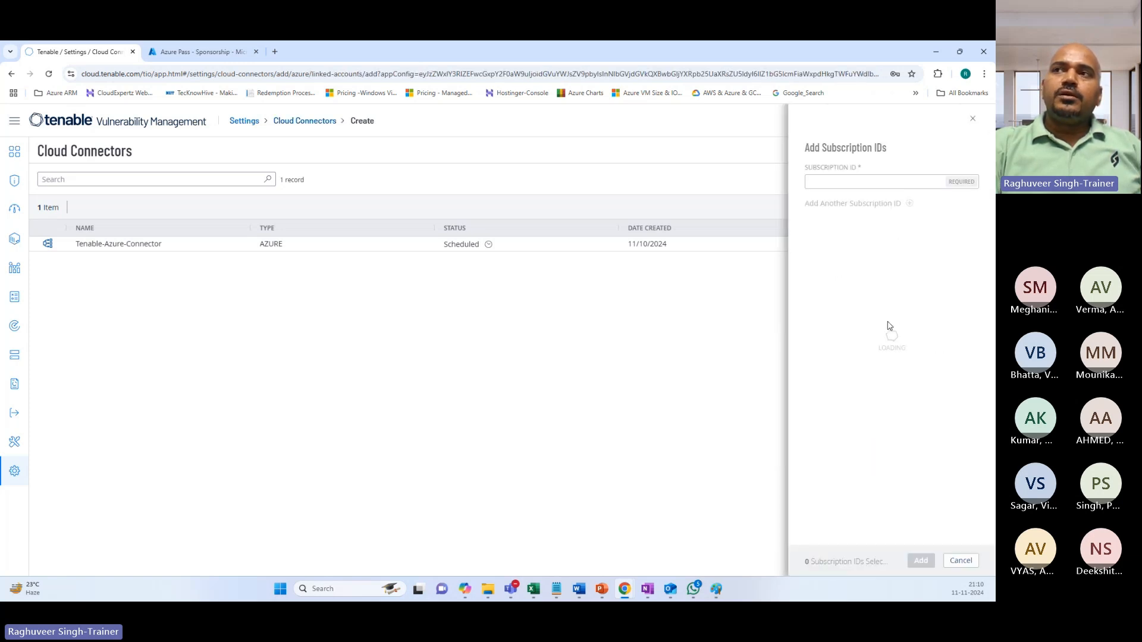
left_click(960, 560)
left_click(960, 404)
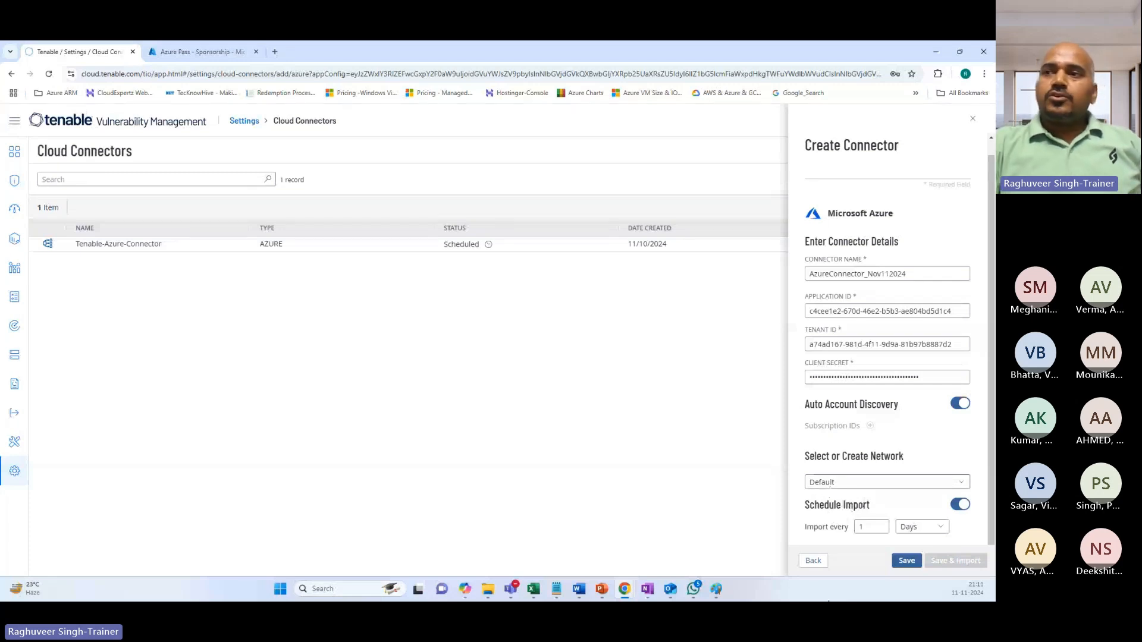
Change the Schedule Import interval unit from Days to Hours, keeping the value at 1.
left_click(910, 527)
left_click(914, 486)
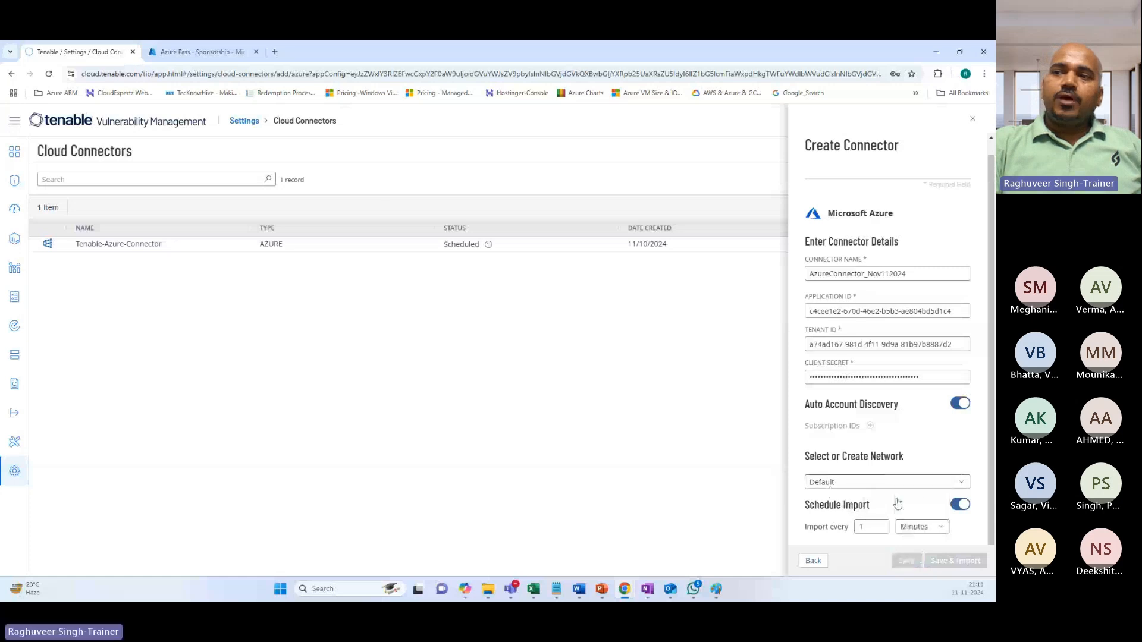
left_click(871, 527)
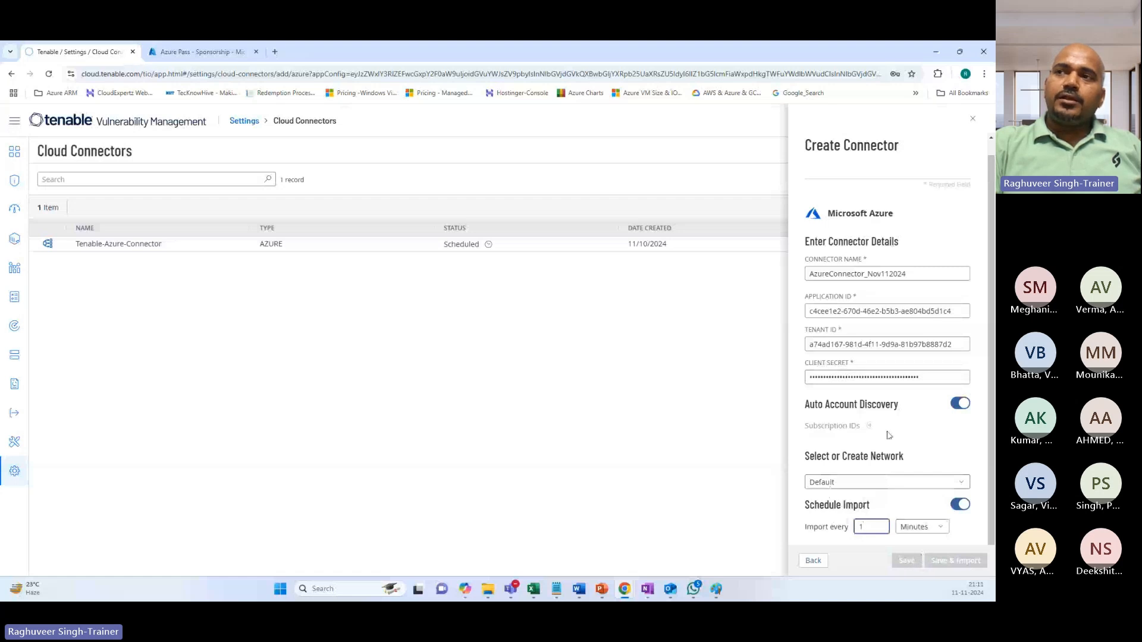
scroll(888, 433, "up", 2)
scroll(916, 430, "down", 2)
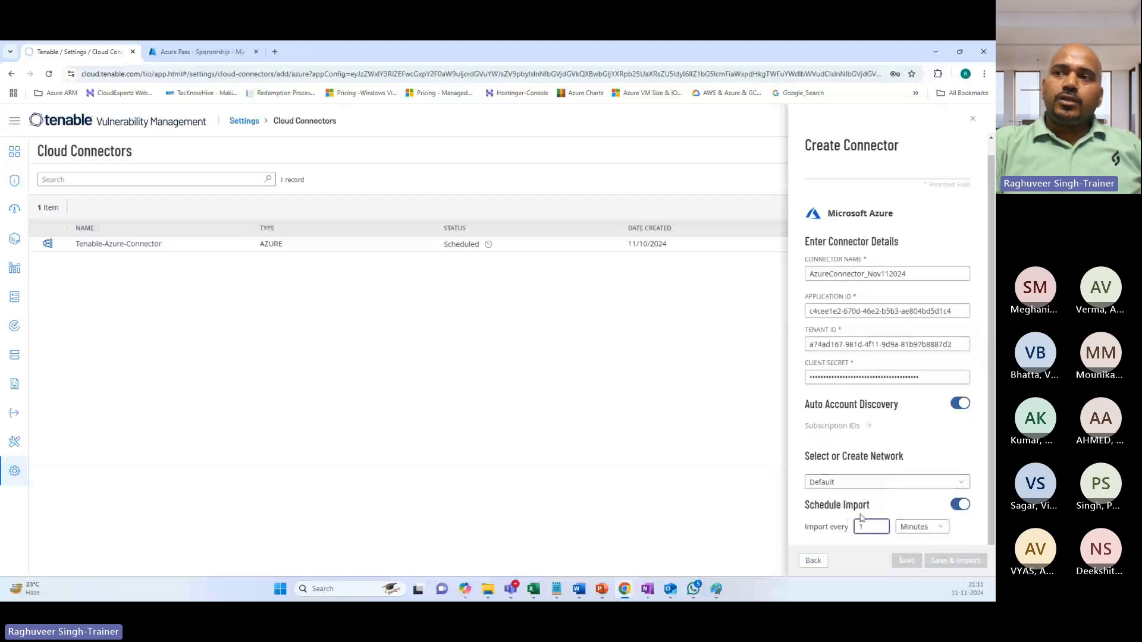
left_click(919, 531)
left_click(911, 497)
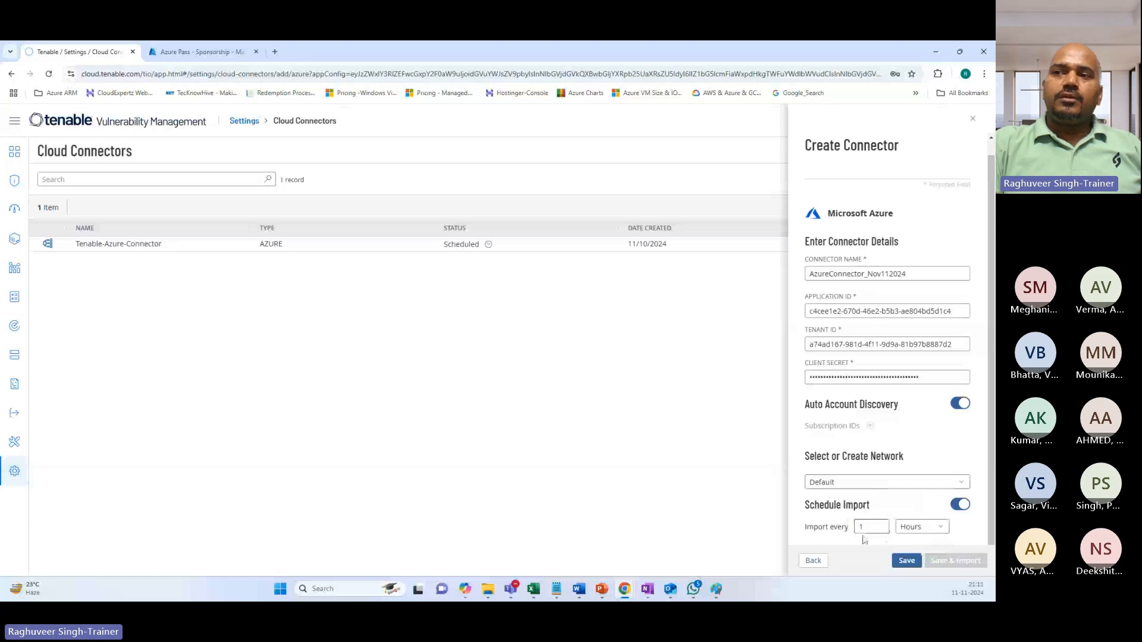
Settle the import schedule on every 1 Hours and save the new Azure connector.
left_click(918, 528)
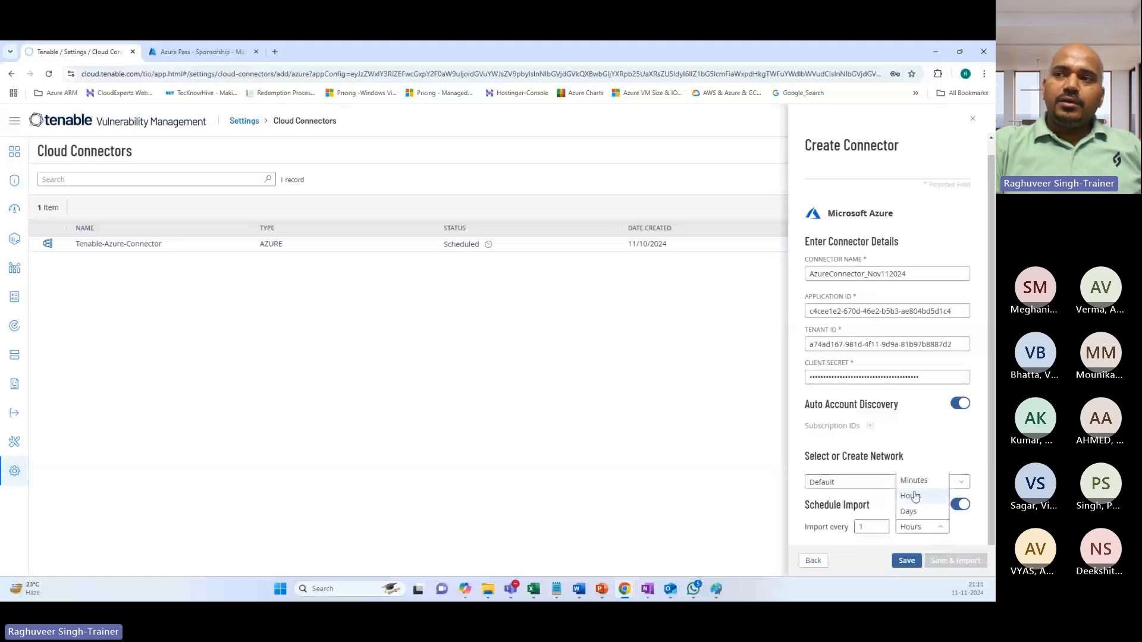
left_click(910, 481)
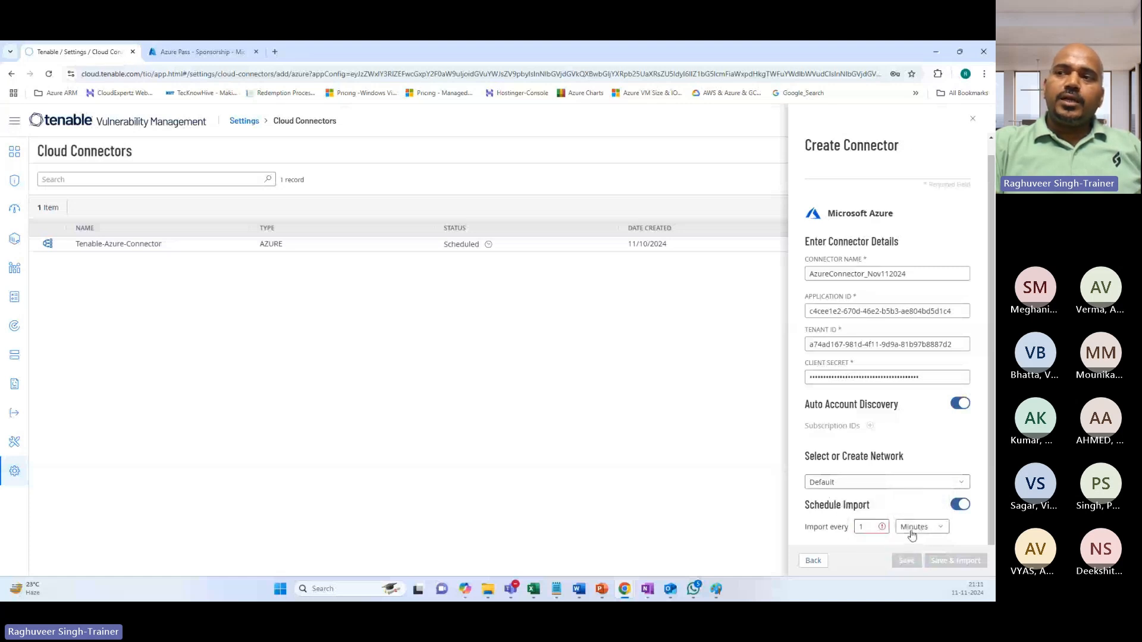
left_click(913, 531)
left_click(911, 497)
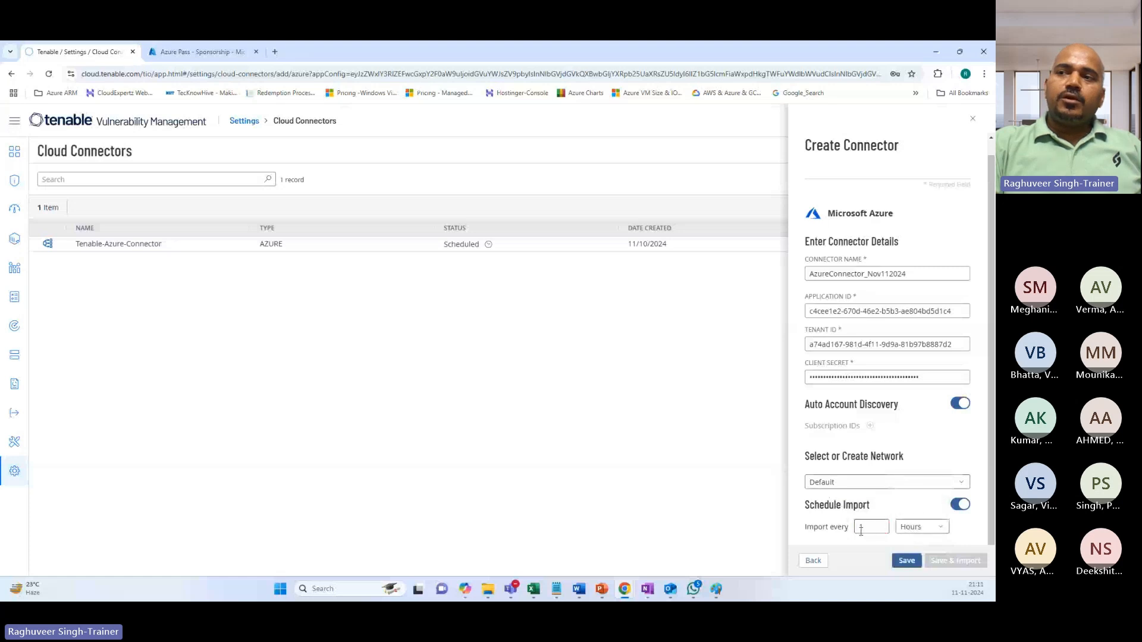
left_click(915, 528)
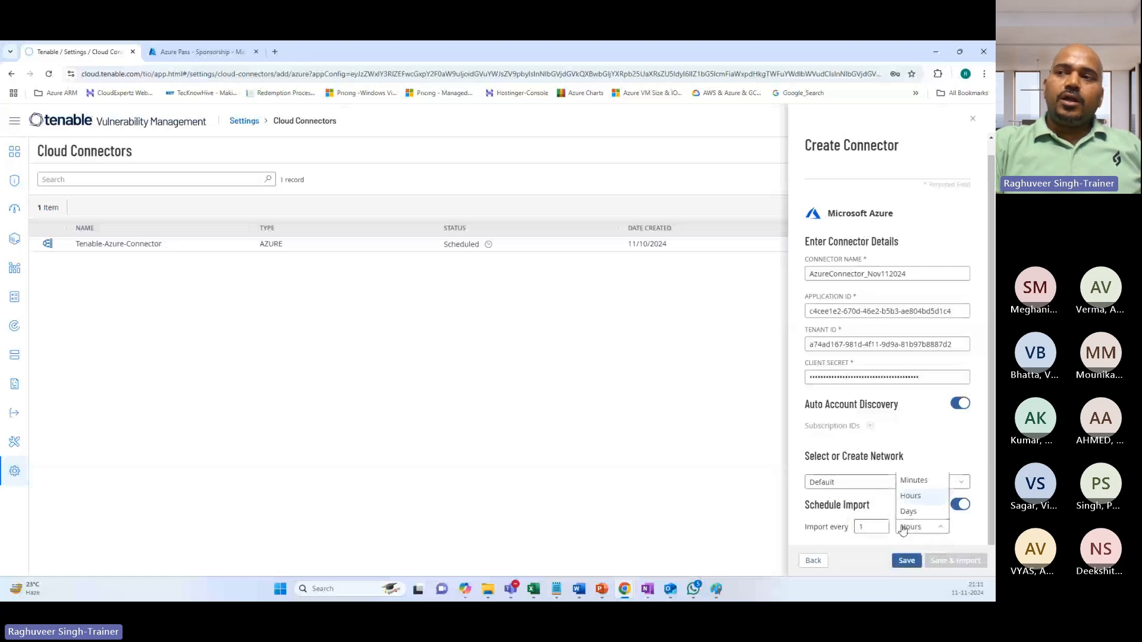
left_click(912, 515)
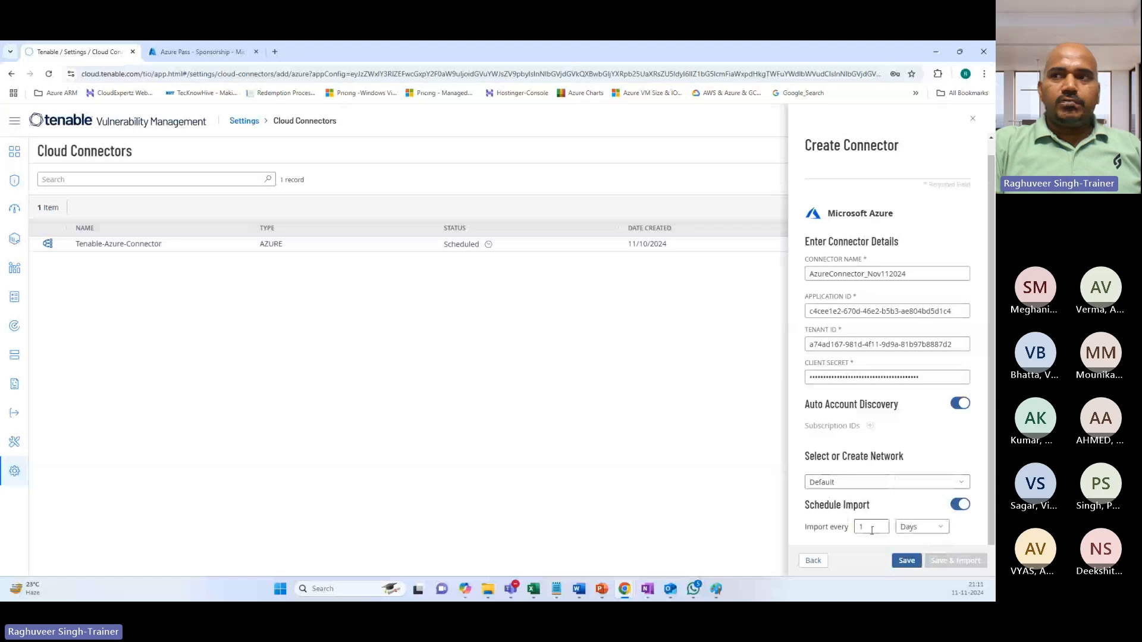
left_click(910, 527)
left_click(910, 498)
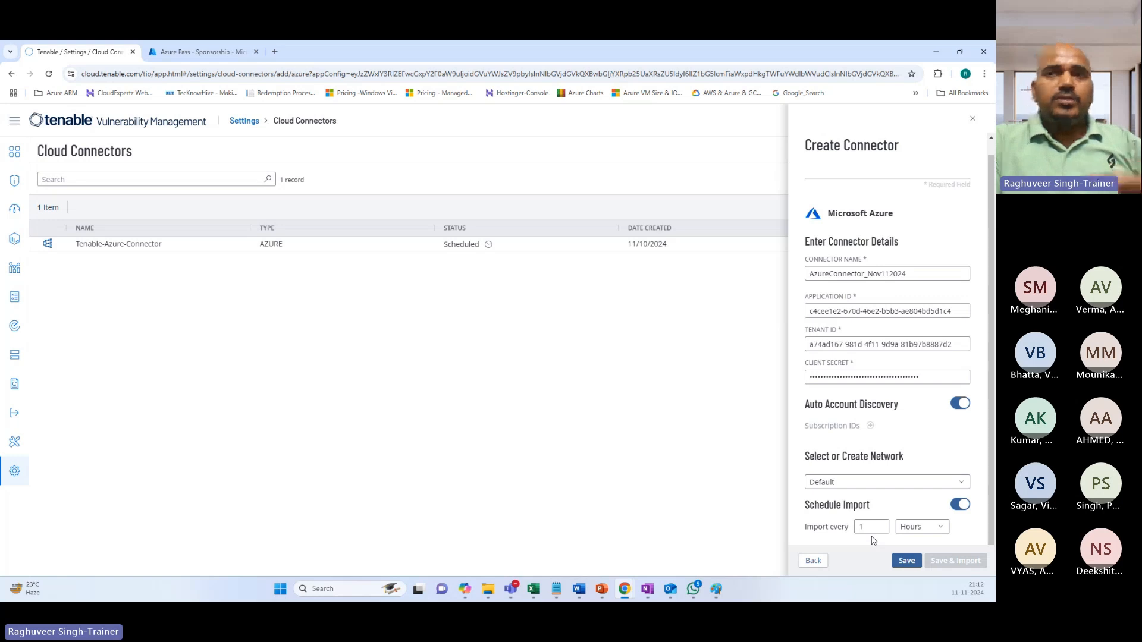
left_click(906, 560)
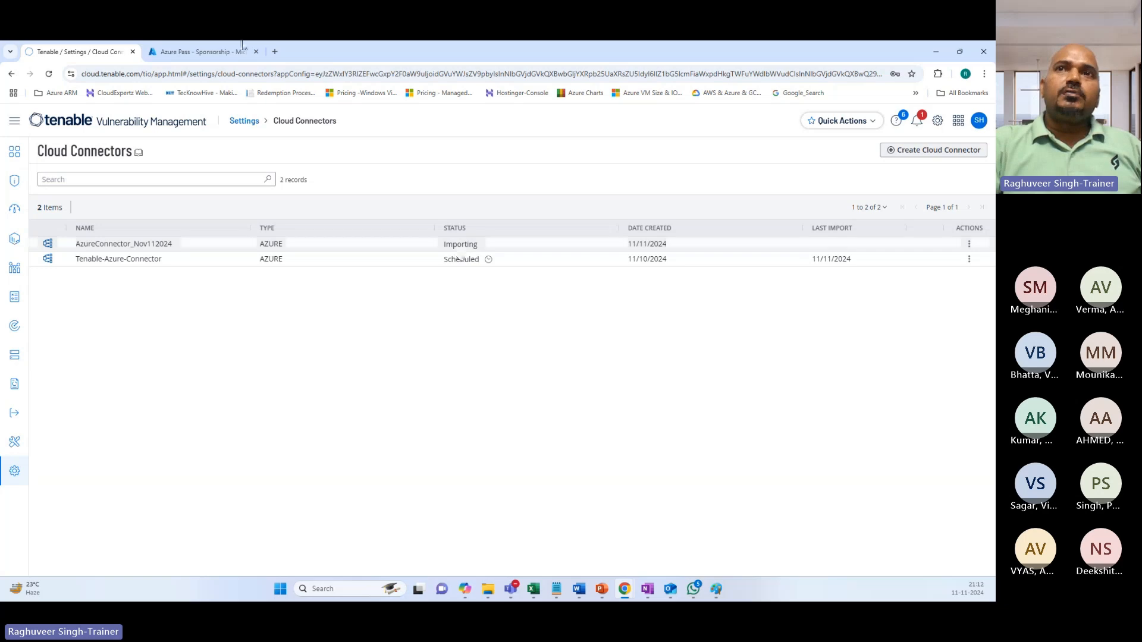
Switch to the Azure portal tab showing Azure Pass - Sponsorship Access control (IAM).
key("ctrl+Tab")
Go to Virtual machines and start creating a new Azure virtual machine.
left_click(384, 116)
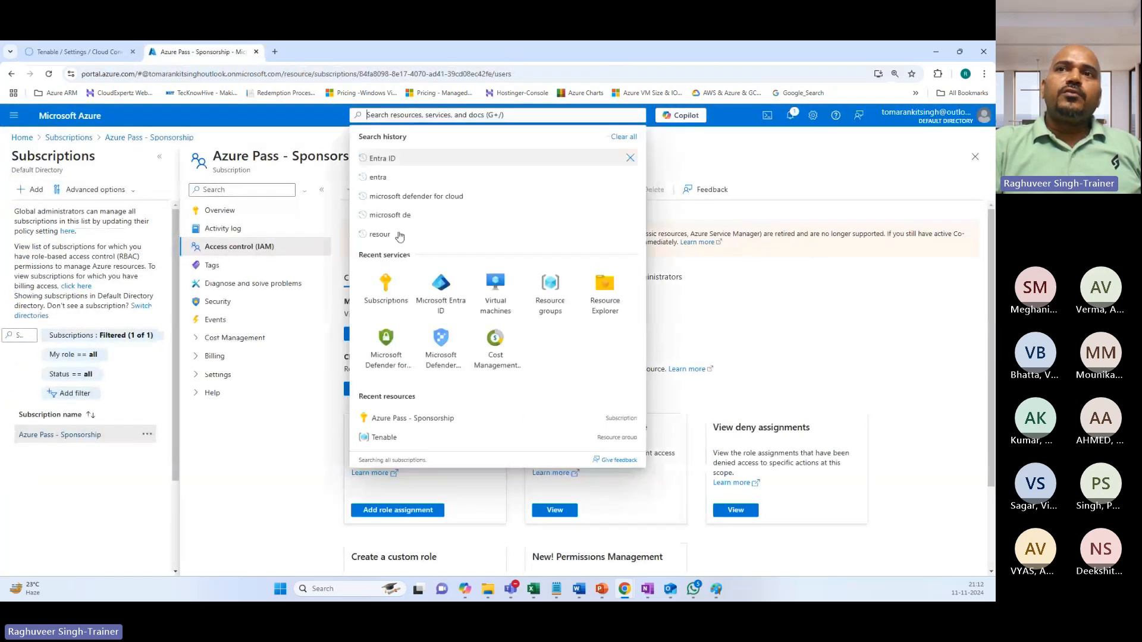
left_click(431, 286)
left_click(473, 115)
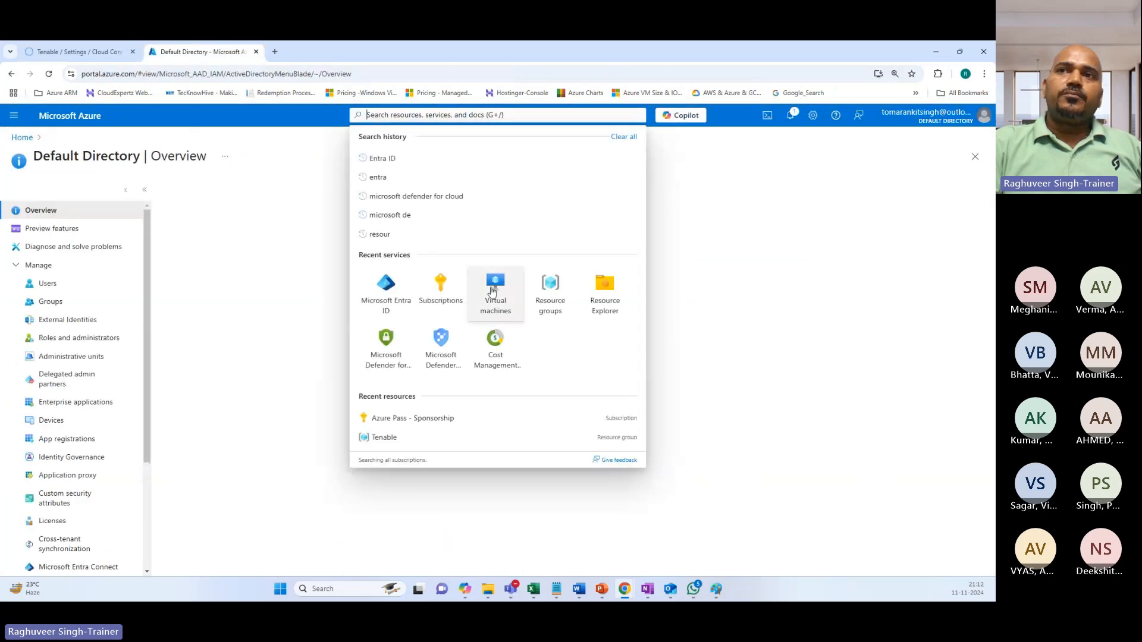
left_click(493, 290)
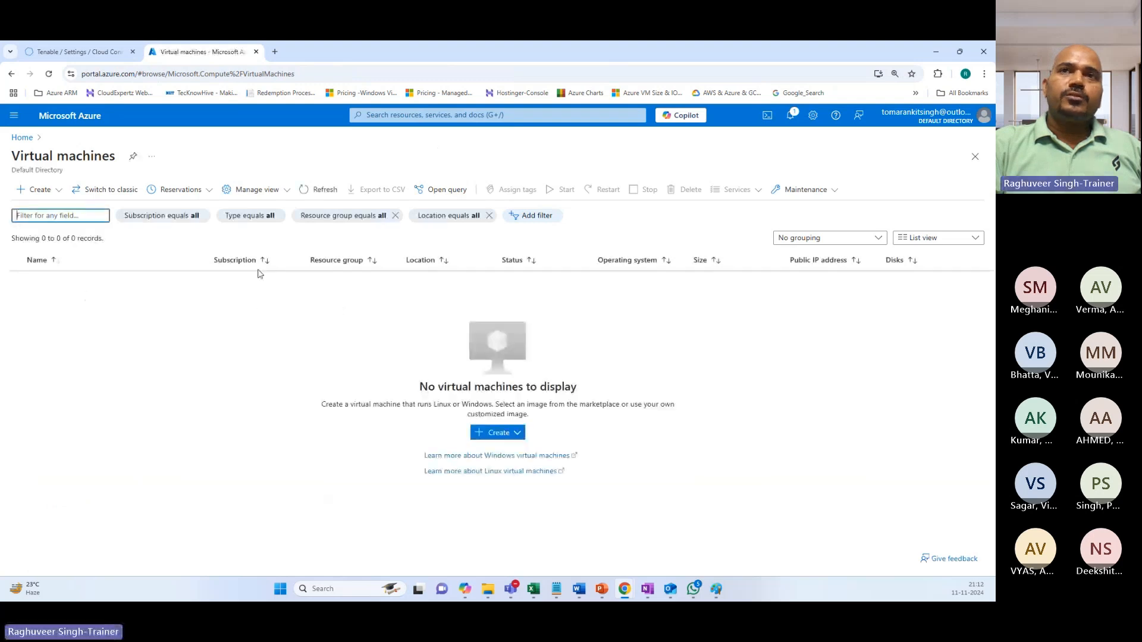
left_click(34, 189)
left_click(55, 212)
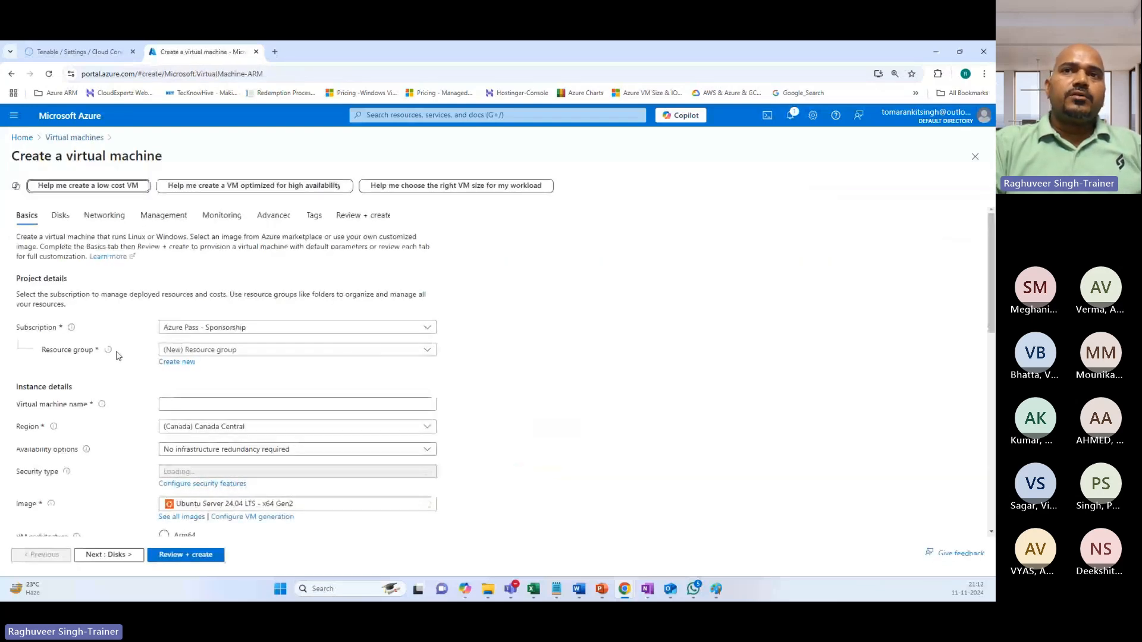
left_click(196, 350)
Put the VM in the Tenable resource group and name it Sample-VM.
left_click(184, 395)
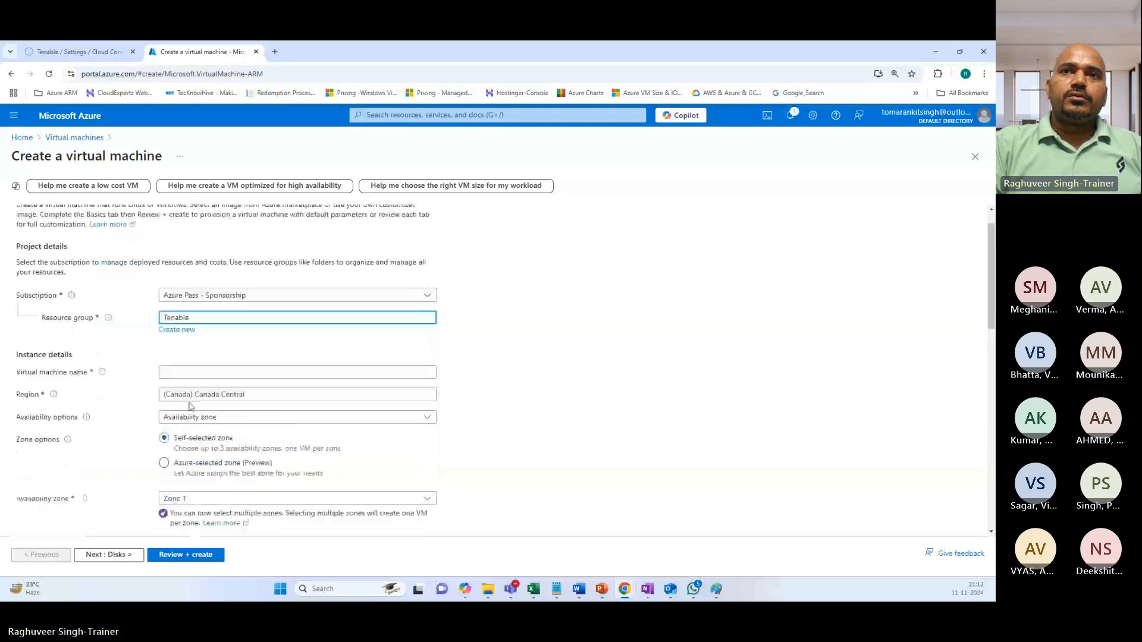
scroll(190, 406, "down", 1)
left_click(176, 302)
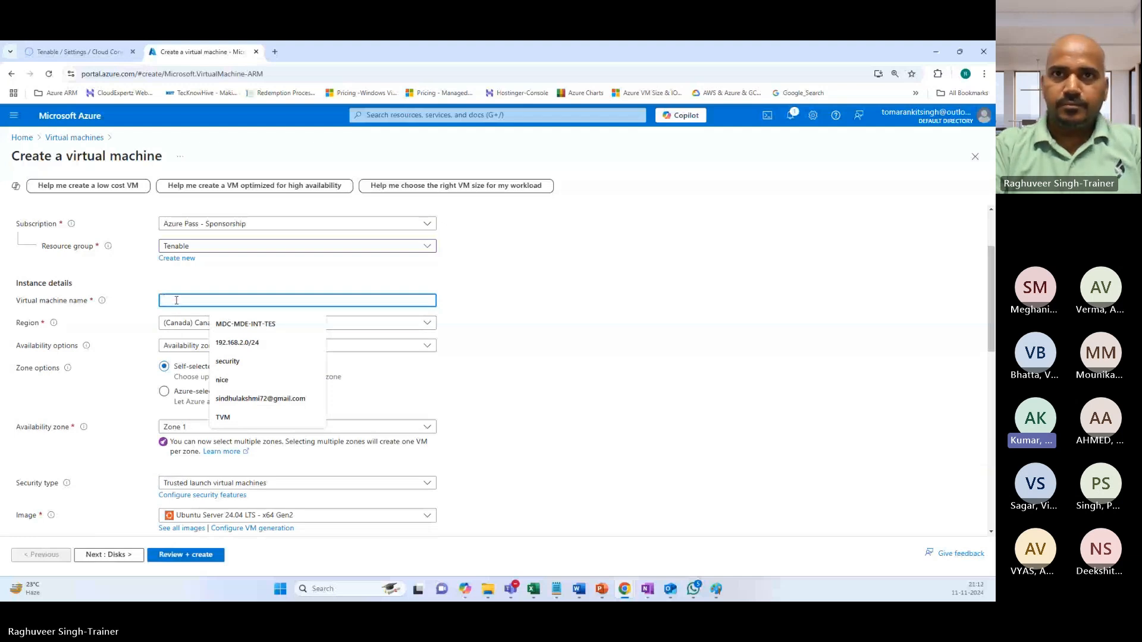
type("Sample-V")
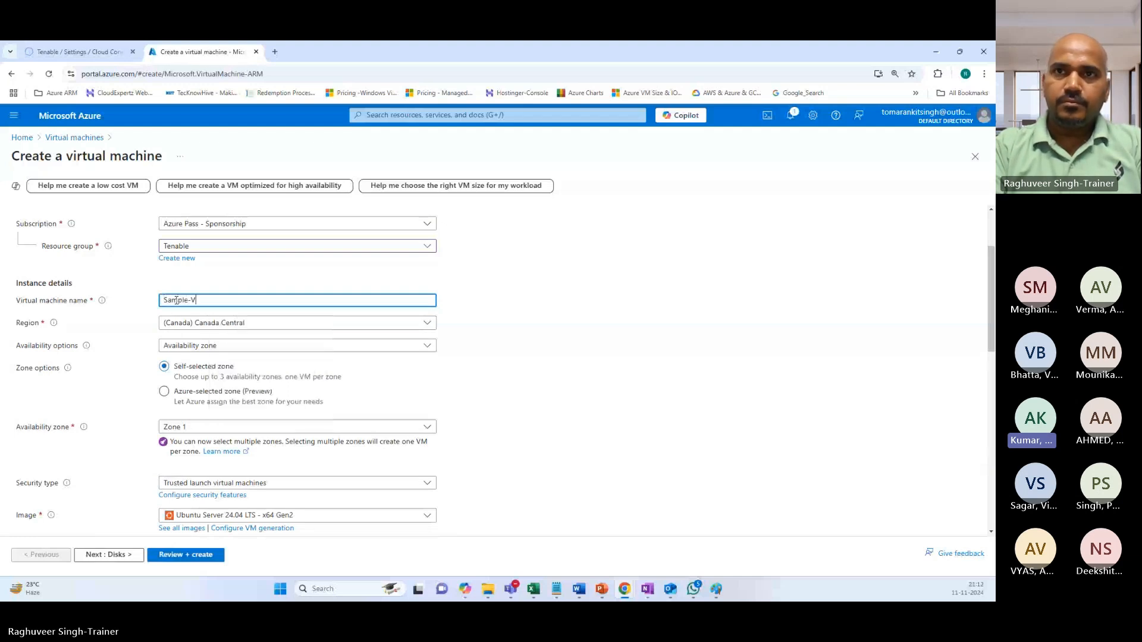
type("M")
Keep region Canada Central, choose no infrastructure redundancy and Standard security type.
left_click(209, 325)
left_click(105, 356)
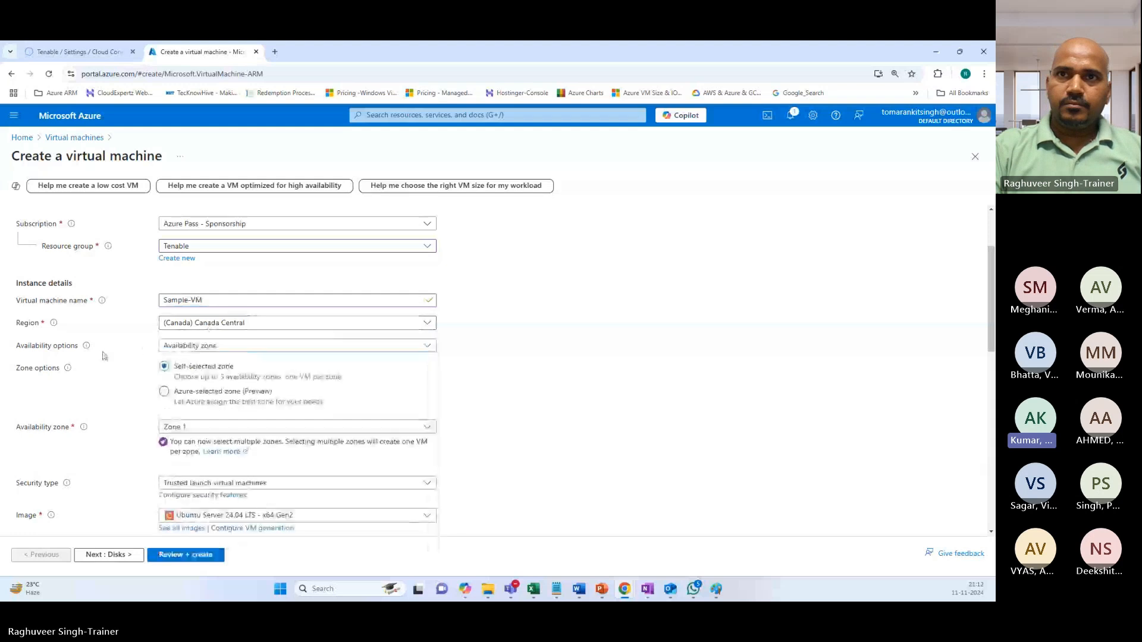
left_click(178, 345)
left_click(182, 358)
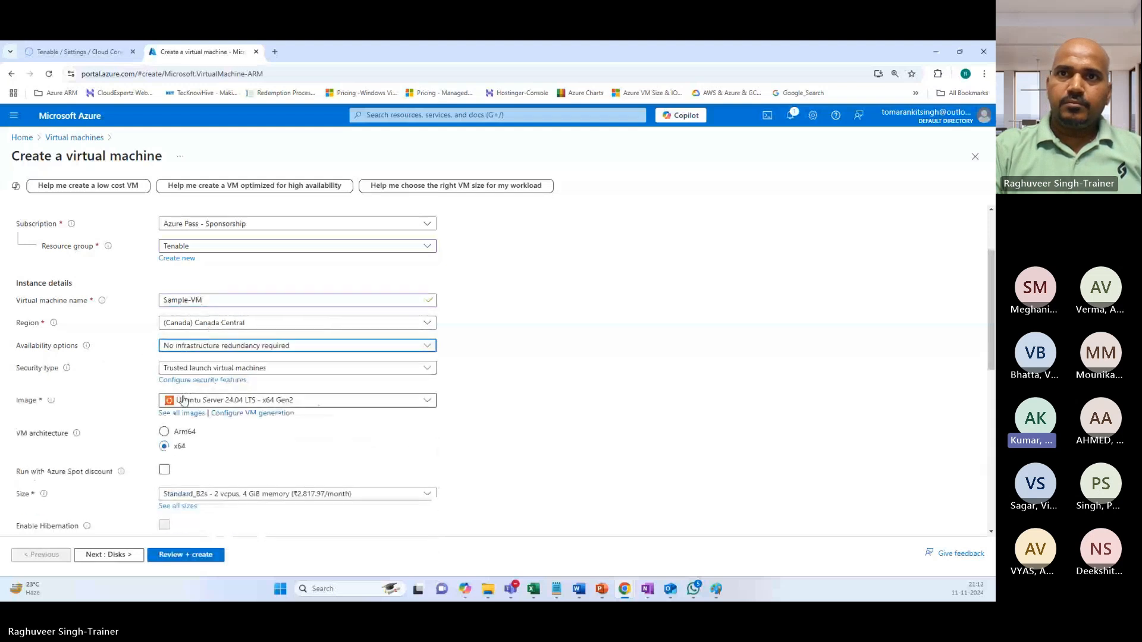
left_click(187, 368)
left_click(188, 386)
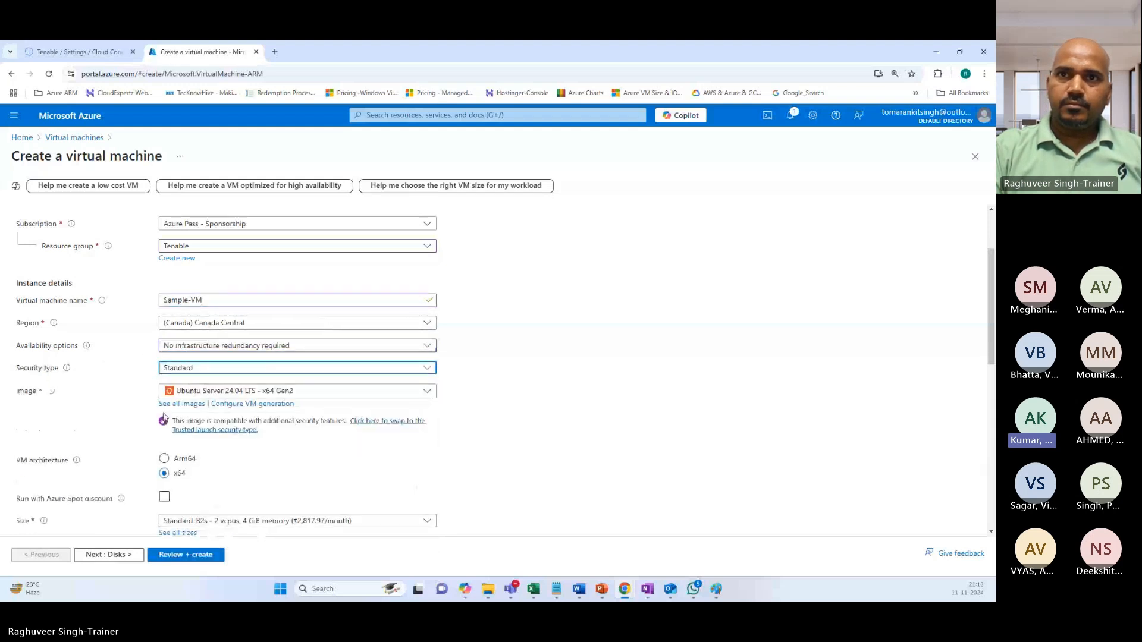
Select the Windows 10 Pro, version 22H2 image for the VM.
left_click(200, 391)
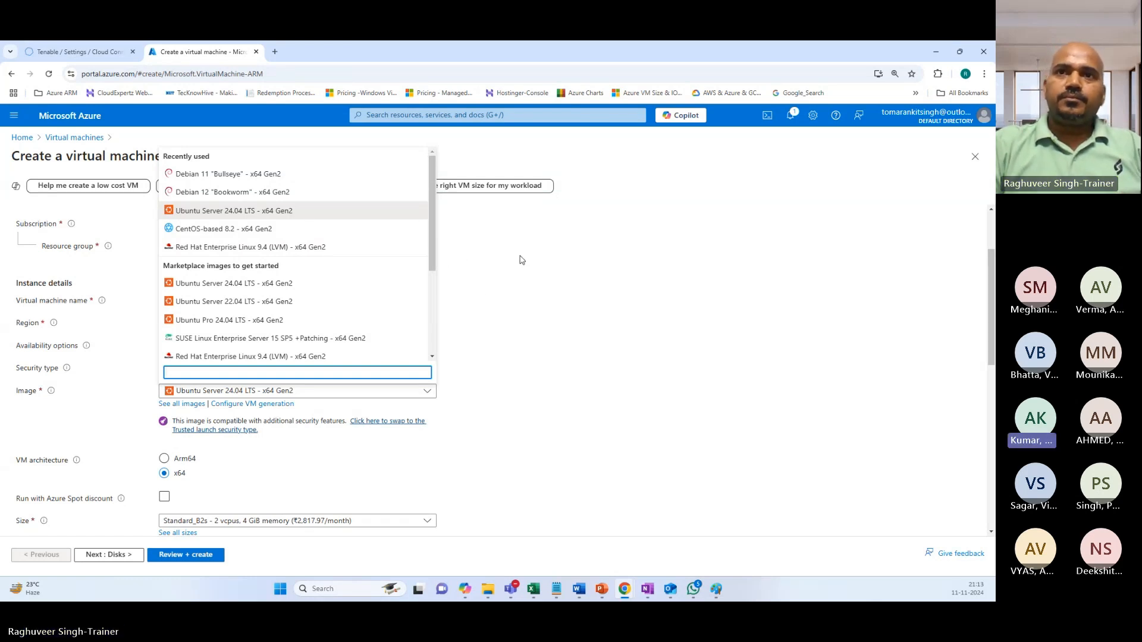
scroll(226, 253, "down", 3)
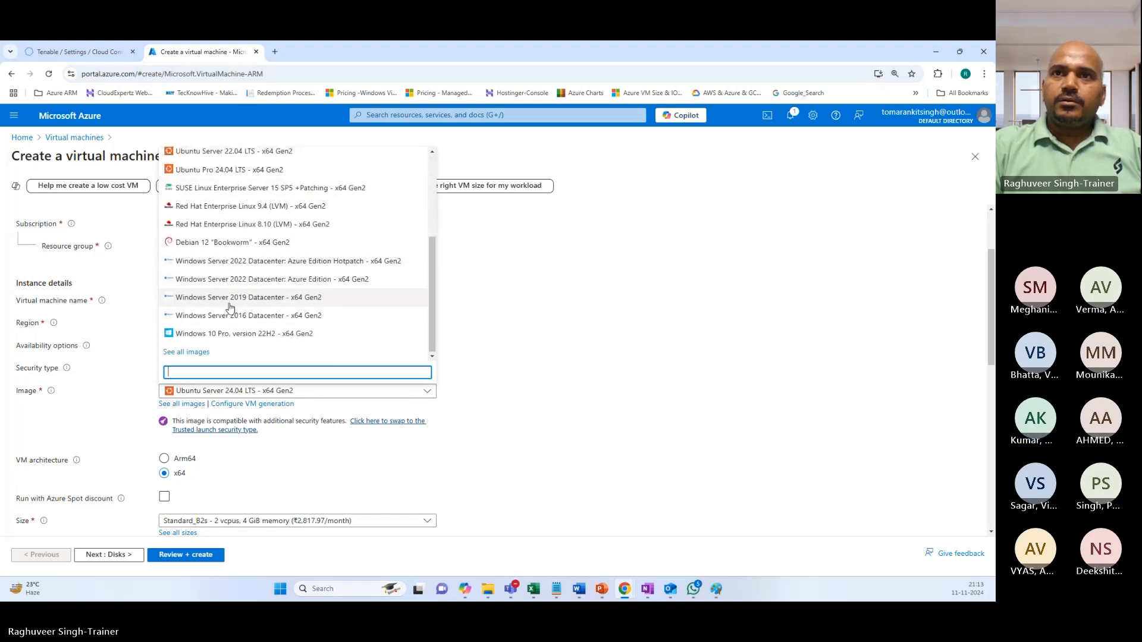
left_click(236, 334)
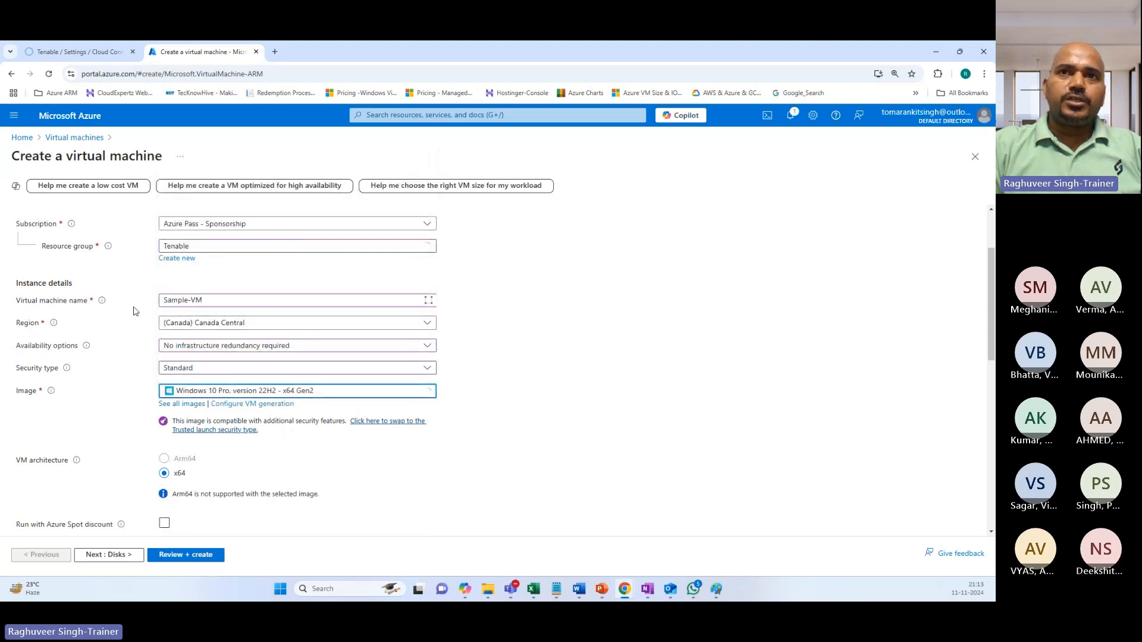
scroll(184, 332, "down", 2)
scroll(184, 332, "up", 2)
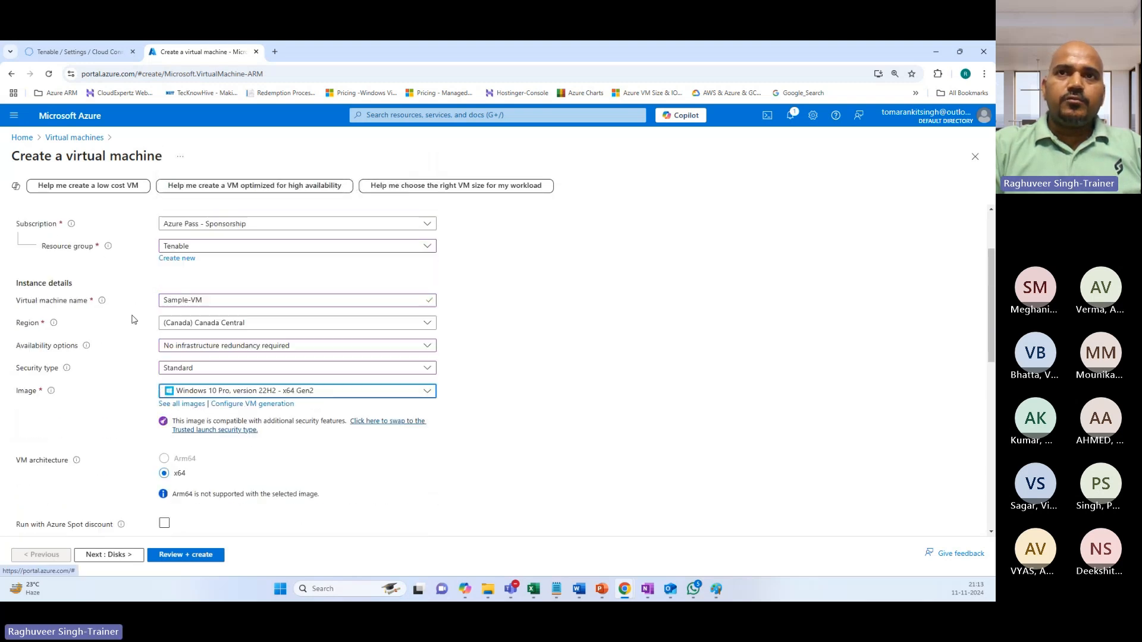
scroll(186, 407, "down", 3)
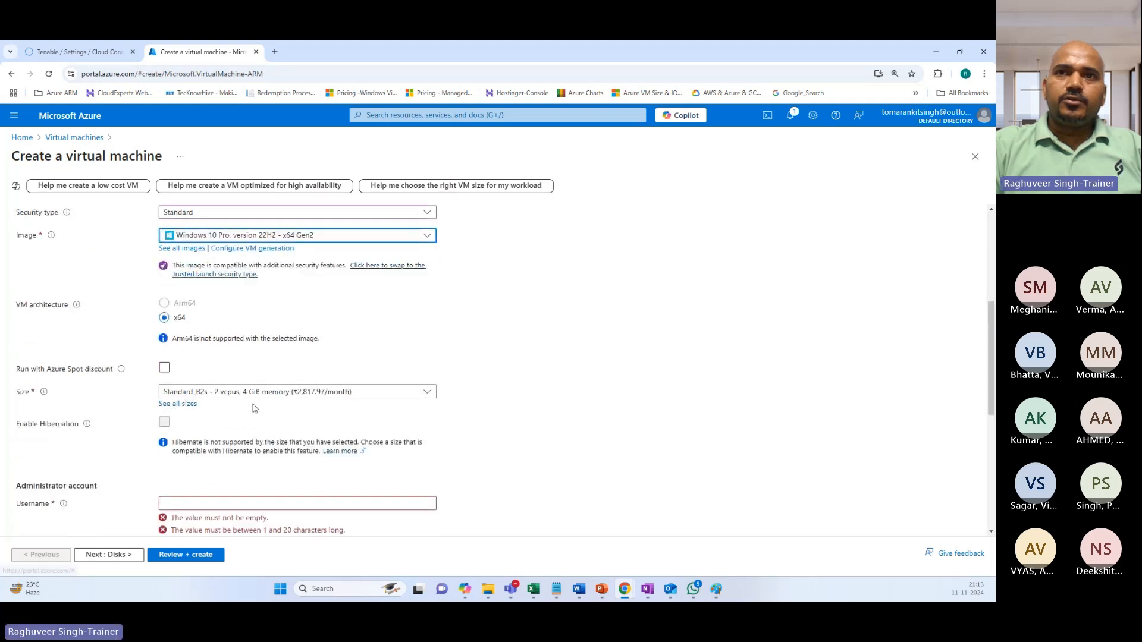
scroll(191, 409, "down", 2)
Enter an administrator username and the administrator password, then confirm the password.
left_click(191, 400)
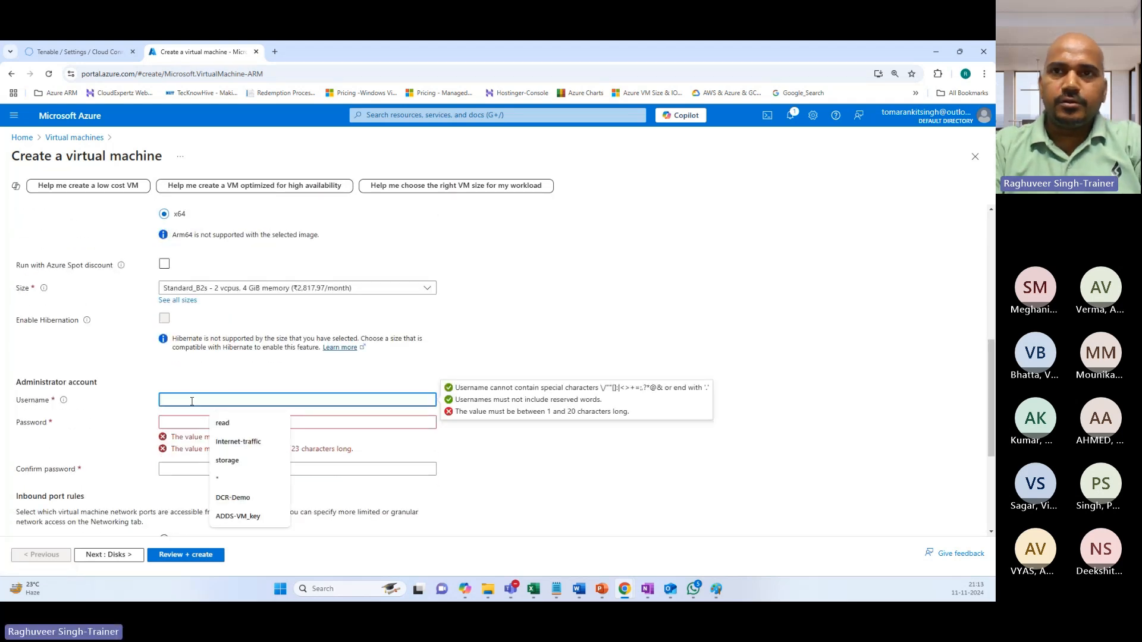
type("Admin")
key("BackSpace")
key("BackSpace")
key("BackSpace")
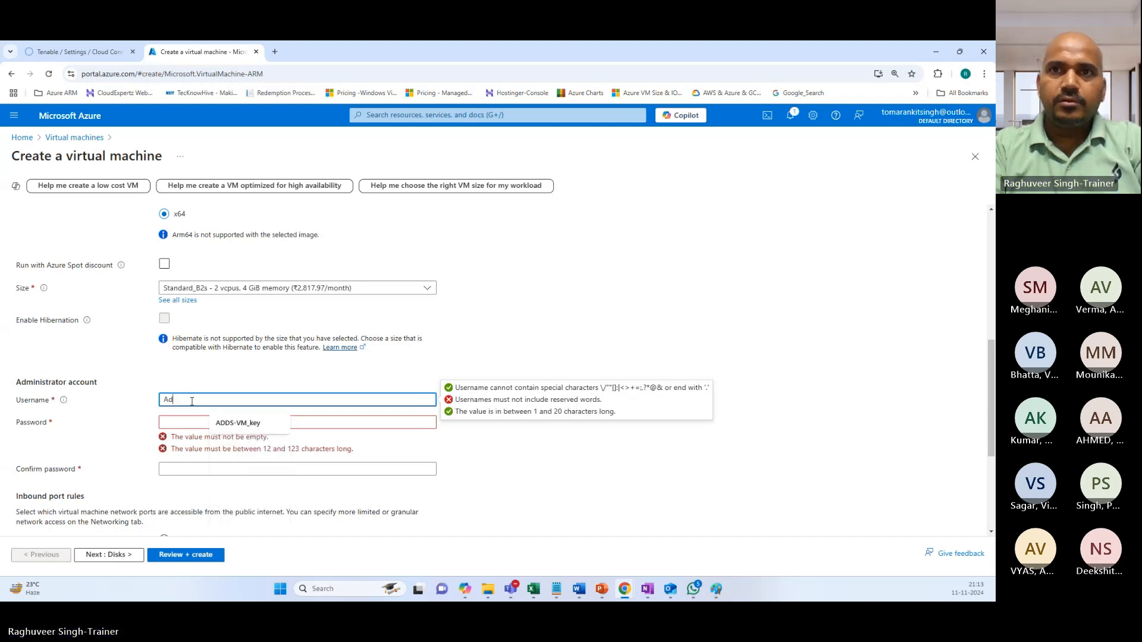
key("BackSpace")
type("zureUser")
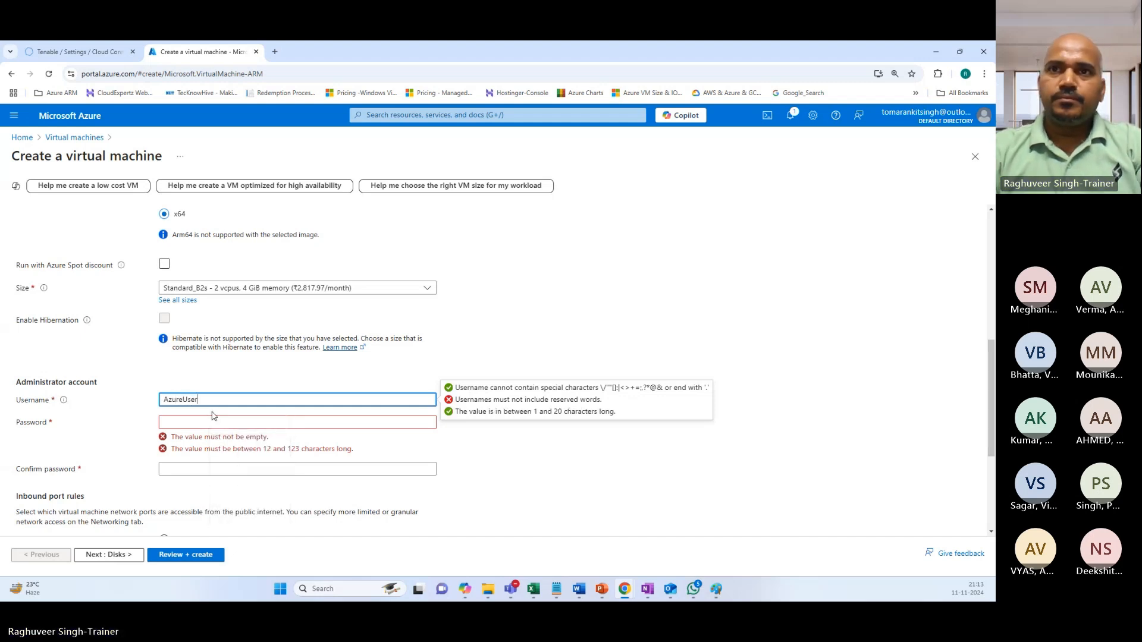
left_click(208, 422)
key("BackSpace")
key("BackSpace")
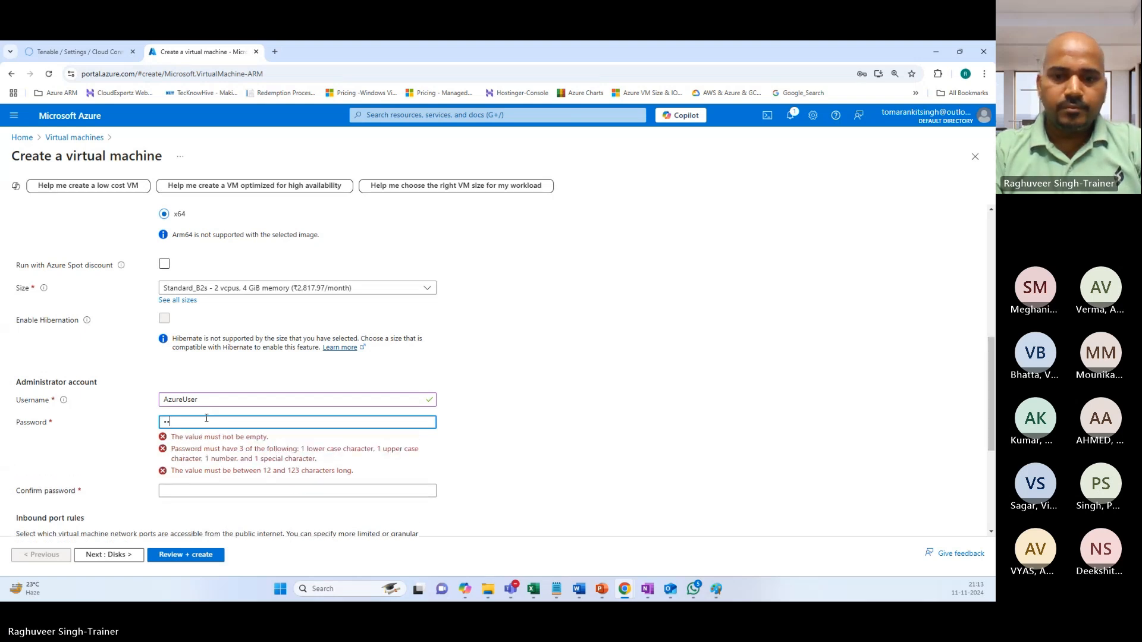
type("••••••")
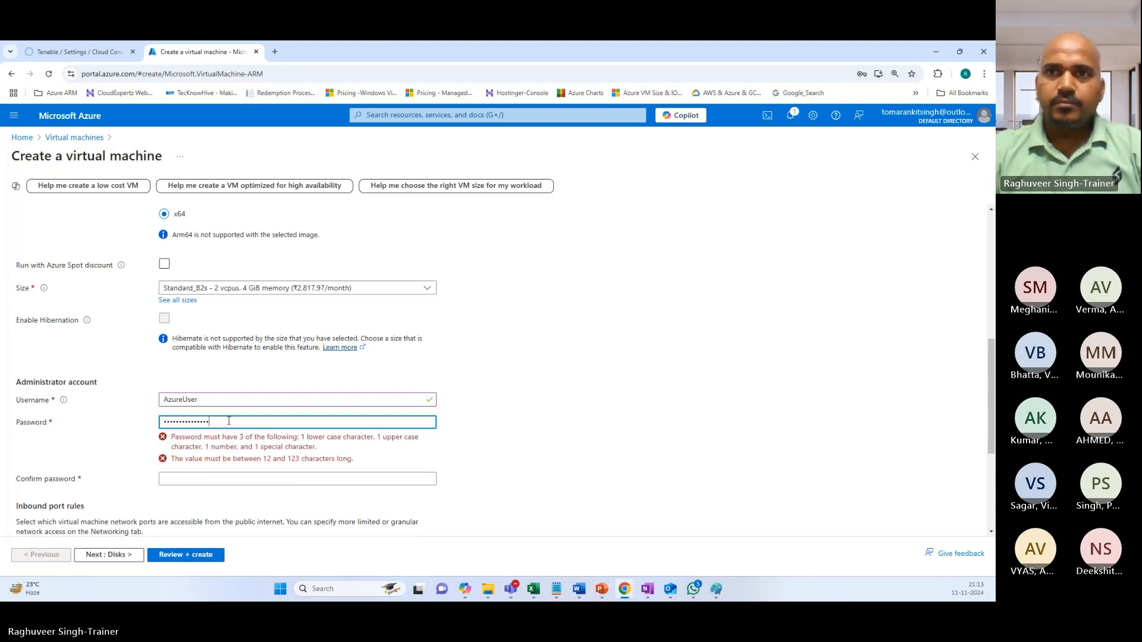
type("•••••••••")
left_click(205, 446)
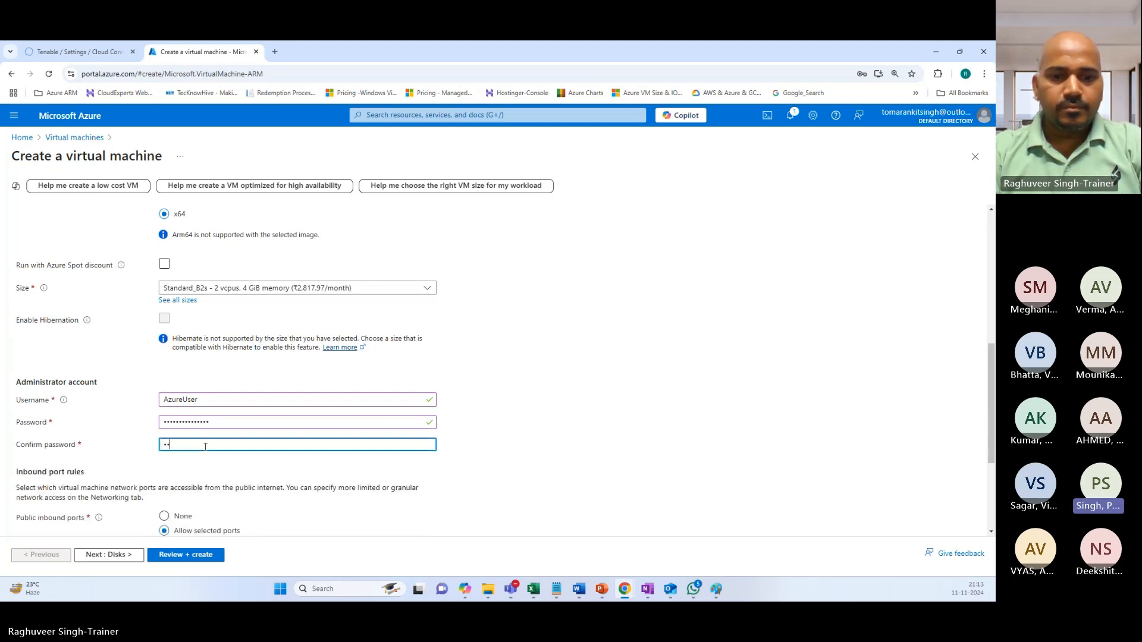
type("•••••")
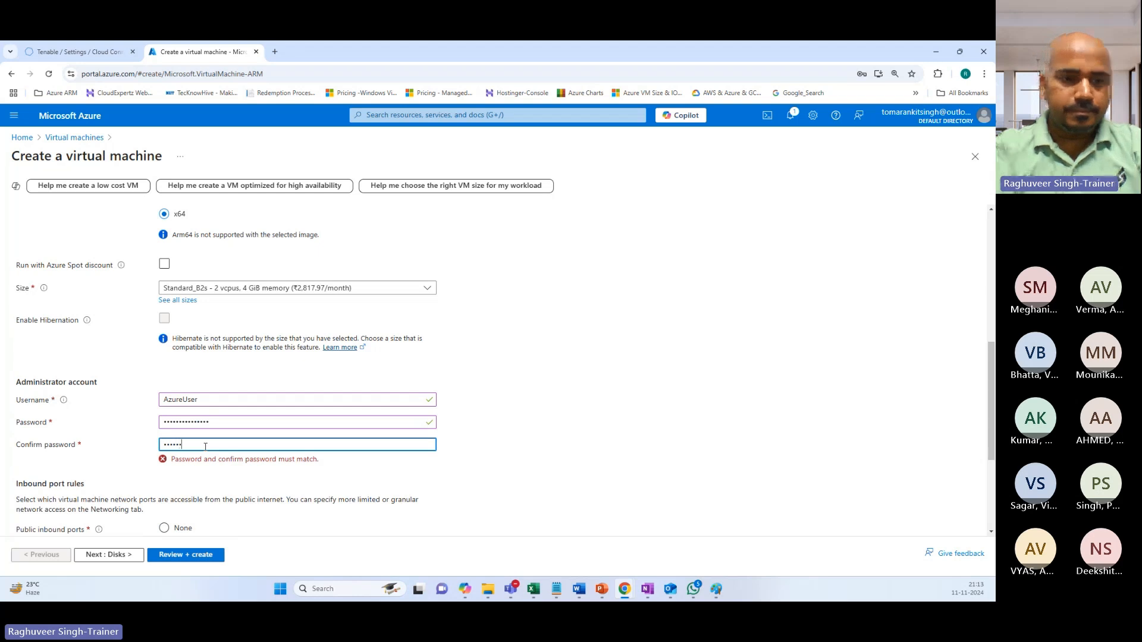
type("••")
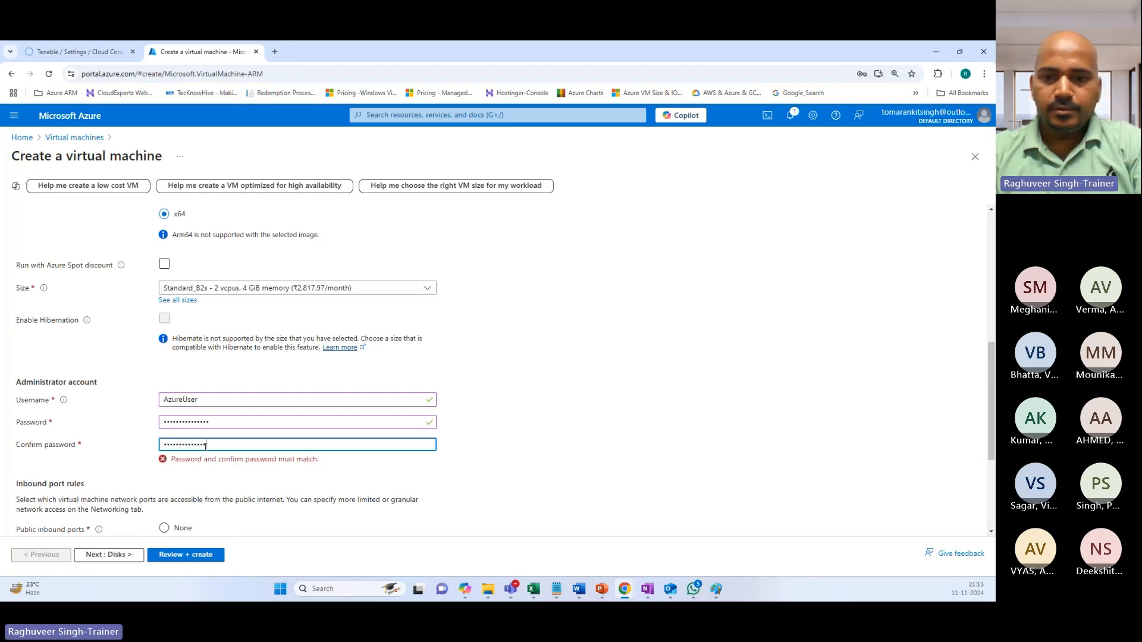
type("•")
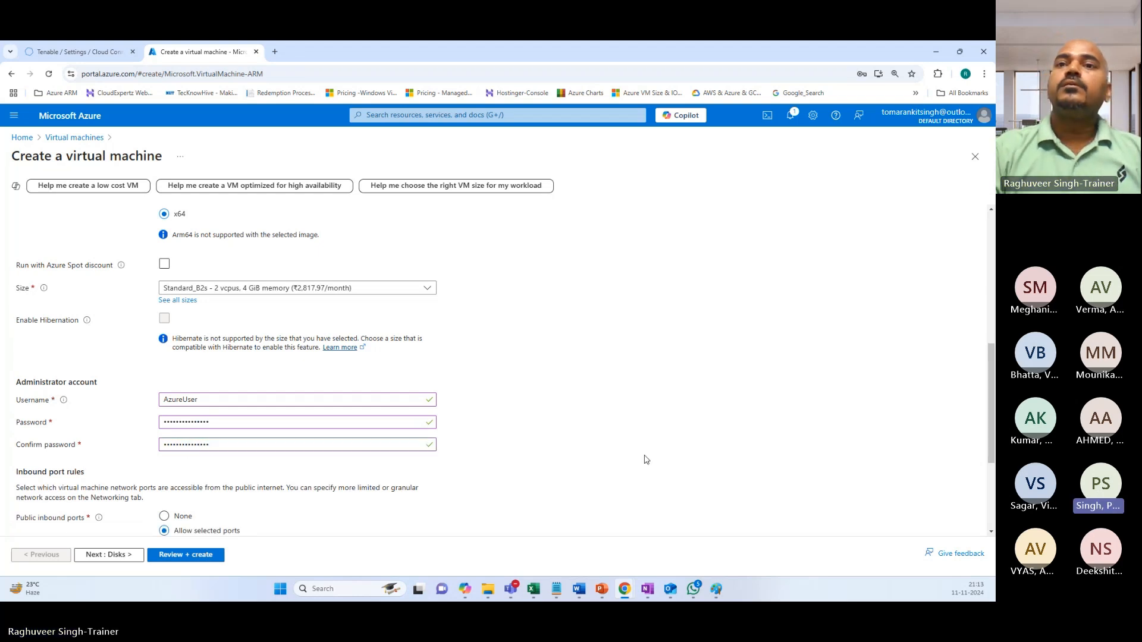
Confirm the eligible Windows 10/11 licence and continue to the Disks settings.
scroll(188, 372, "down", 3)
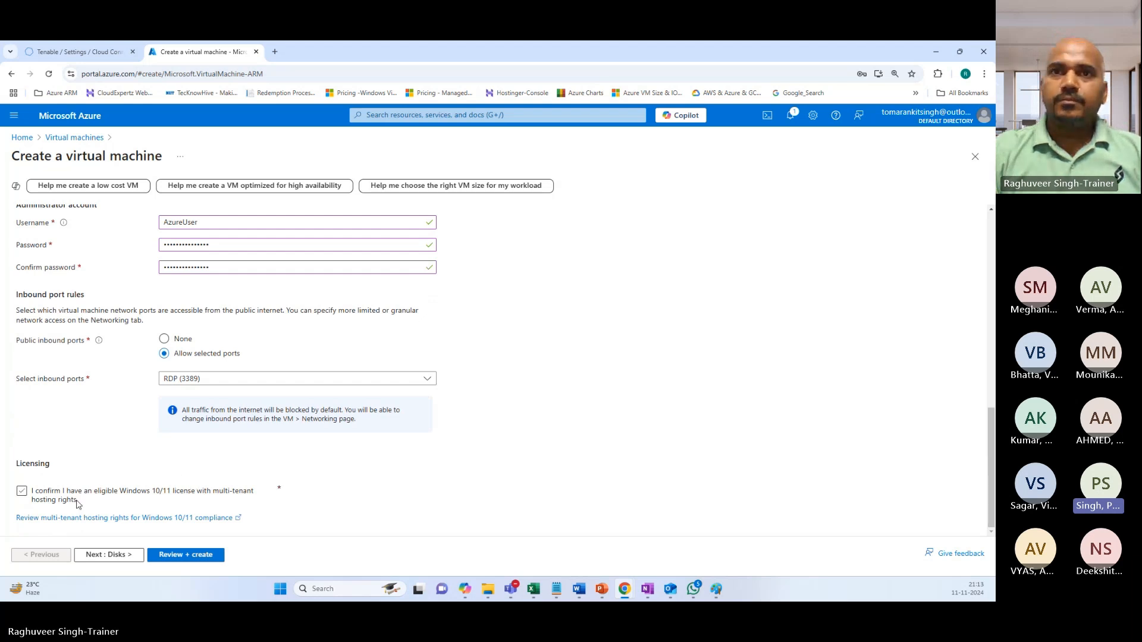
left_click(22, 493)
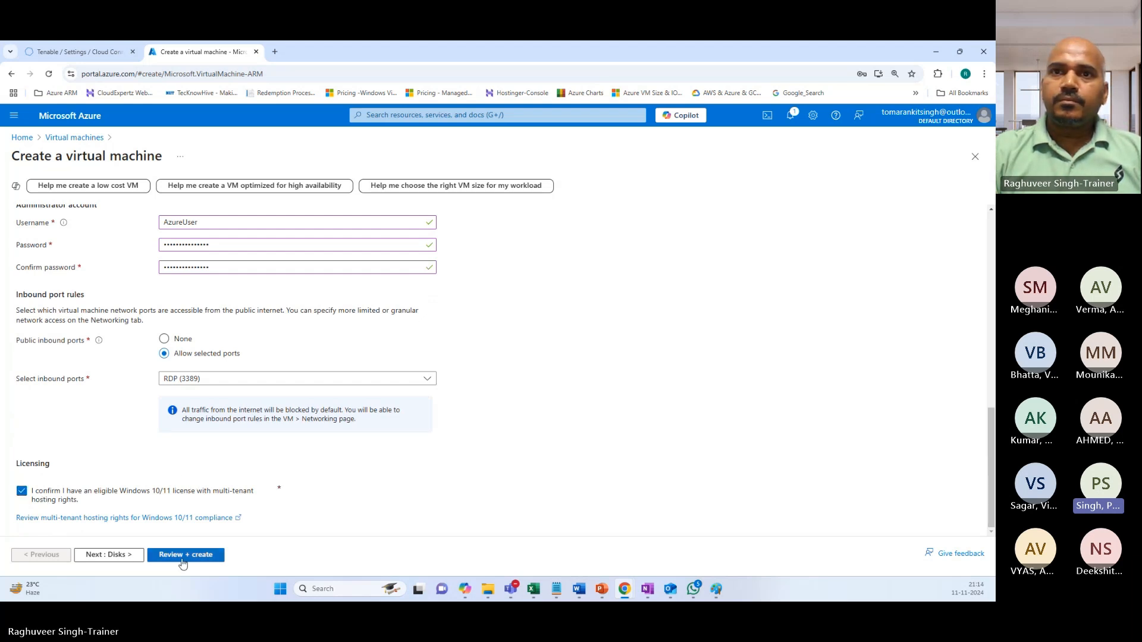
left_click(116, 554)
Set the OS disk to Standard HDD, keeping the default 127 GiB size and platform-managed key.
scroll(196, 298, "down", 3)
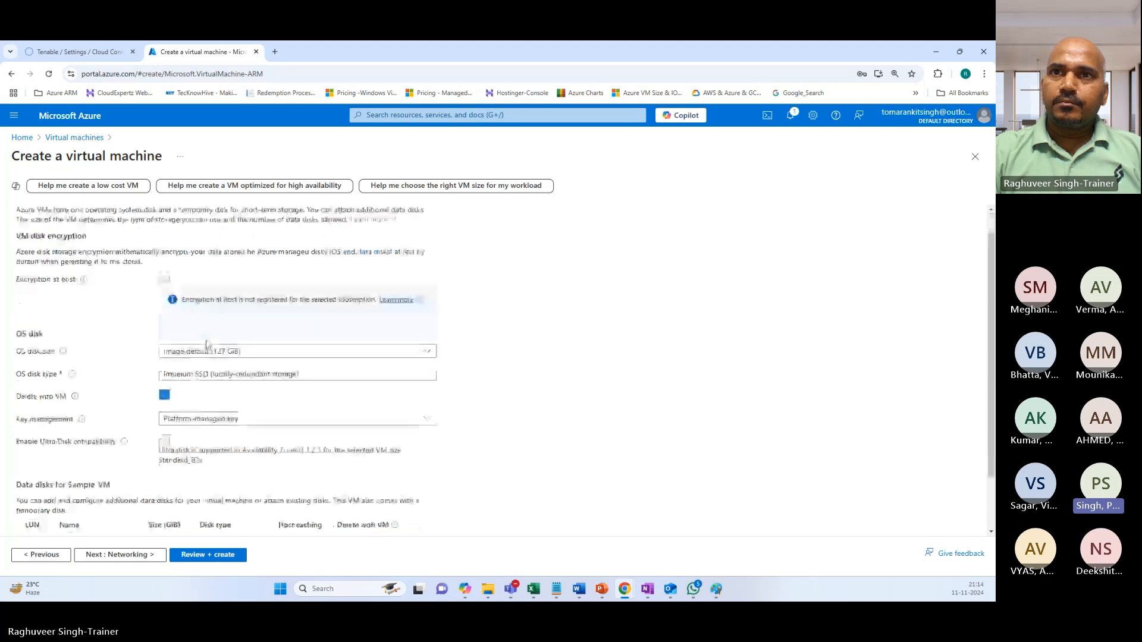
left_click(192, 288)
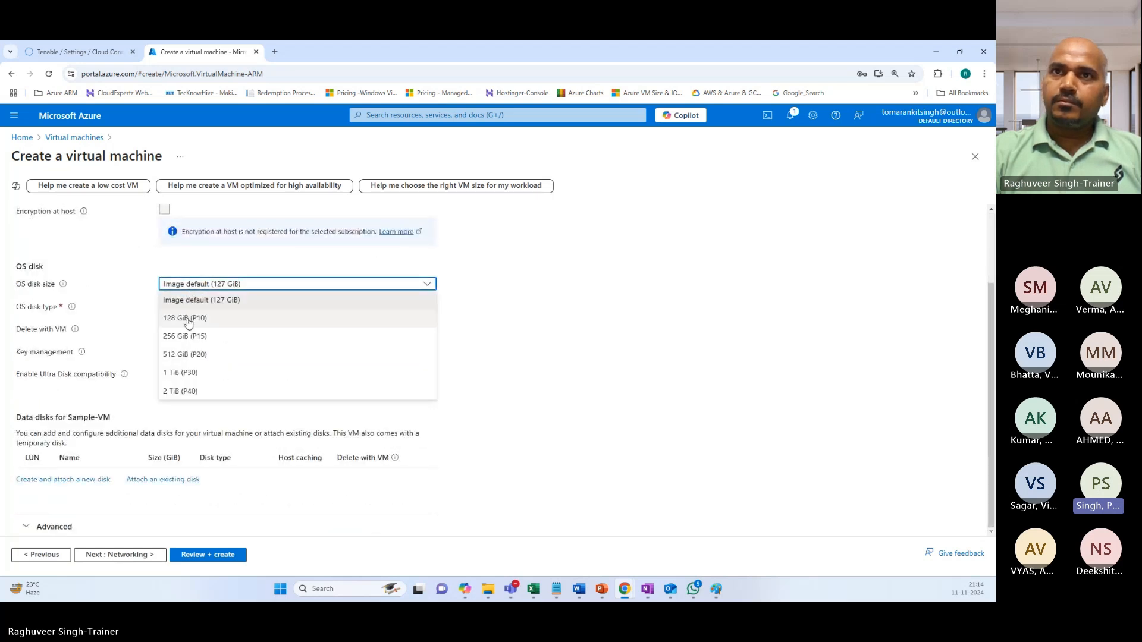
left_click(242, 300)
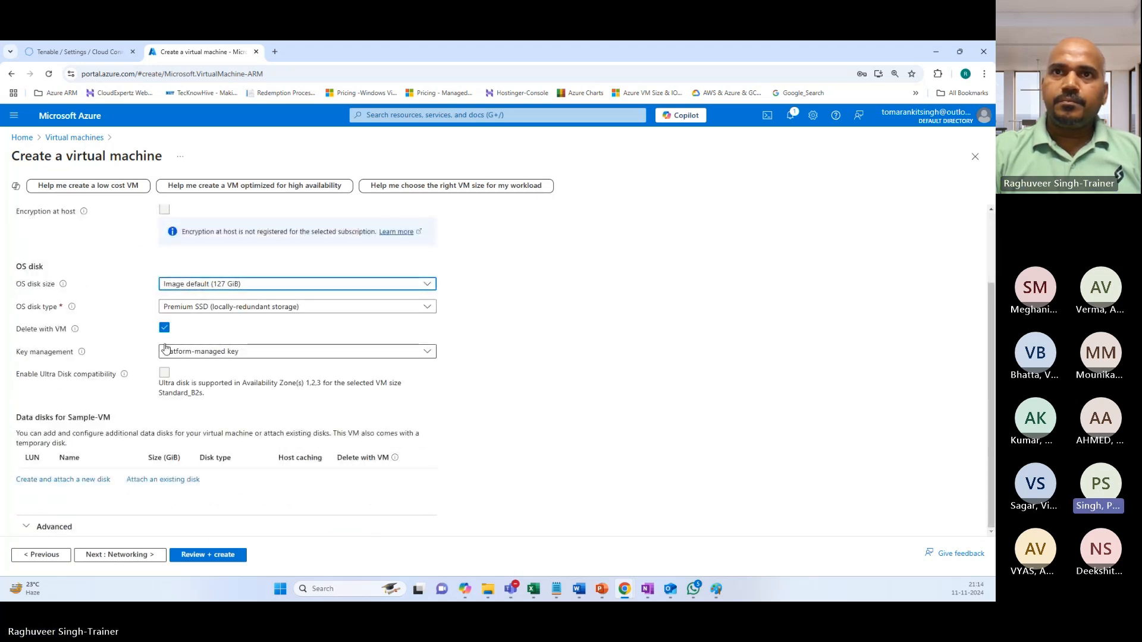
left_click(188, 307)
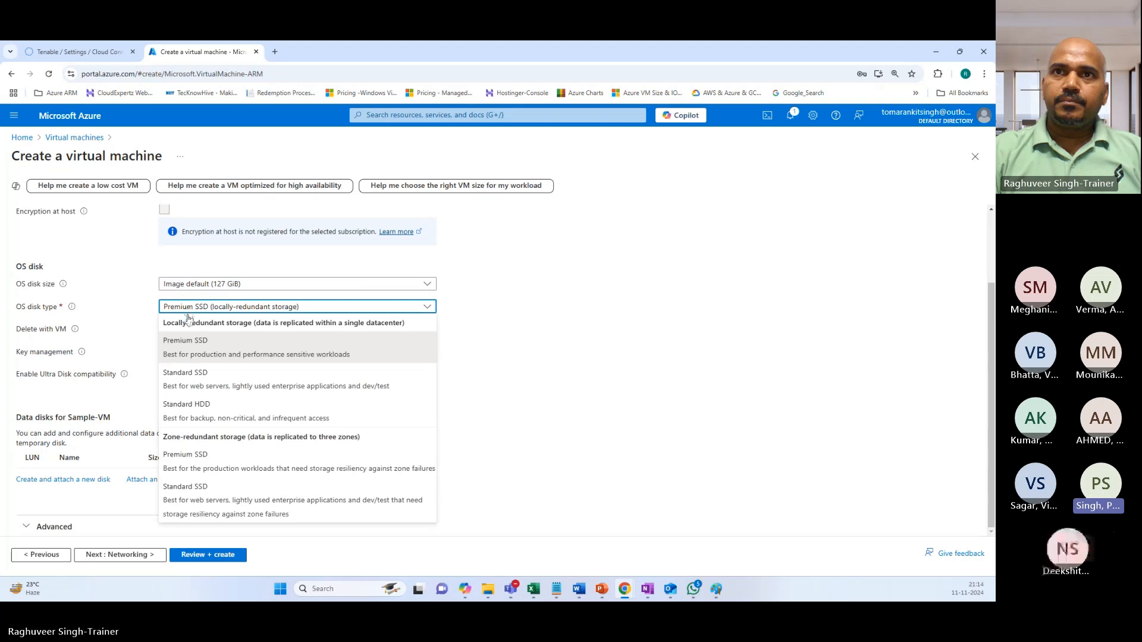
left_click(189, 410)
left_click(195, 381)
left_click(145, 389)
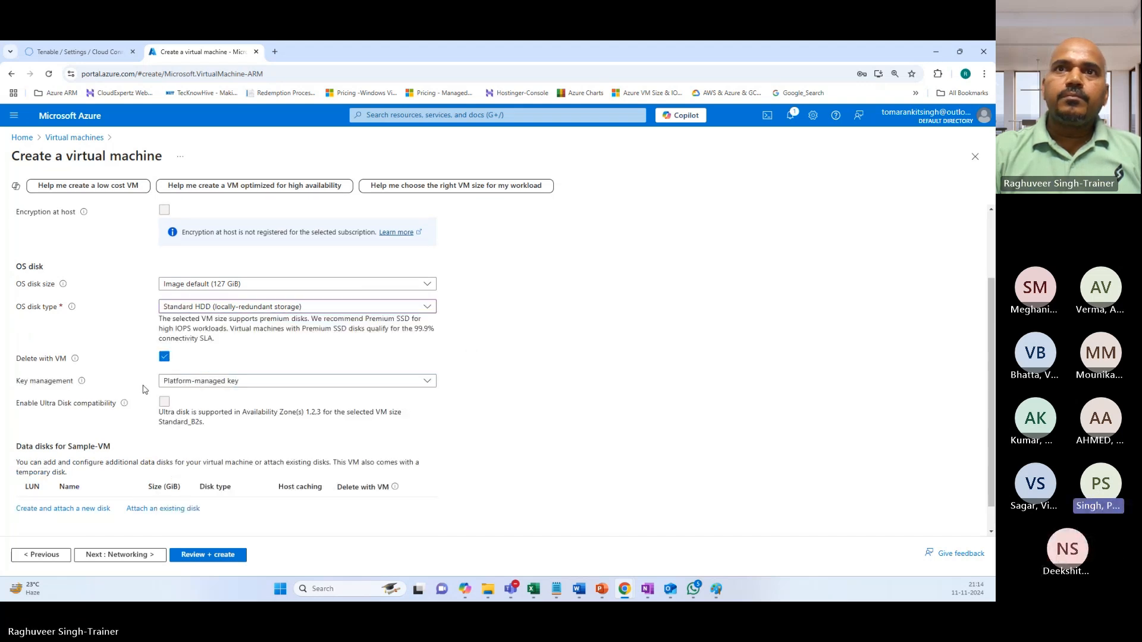
scroll(99, 401, "down", 1)
scroll(99, 402, "up", 3)
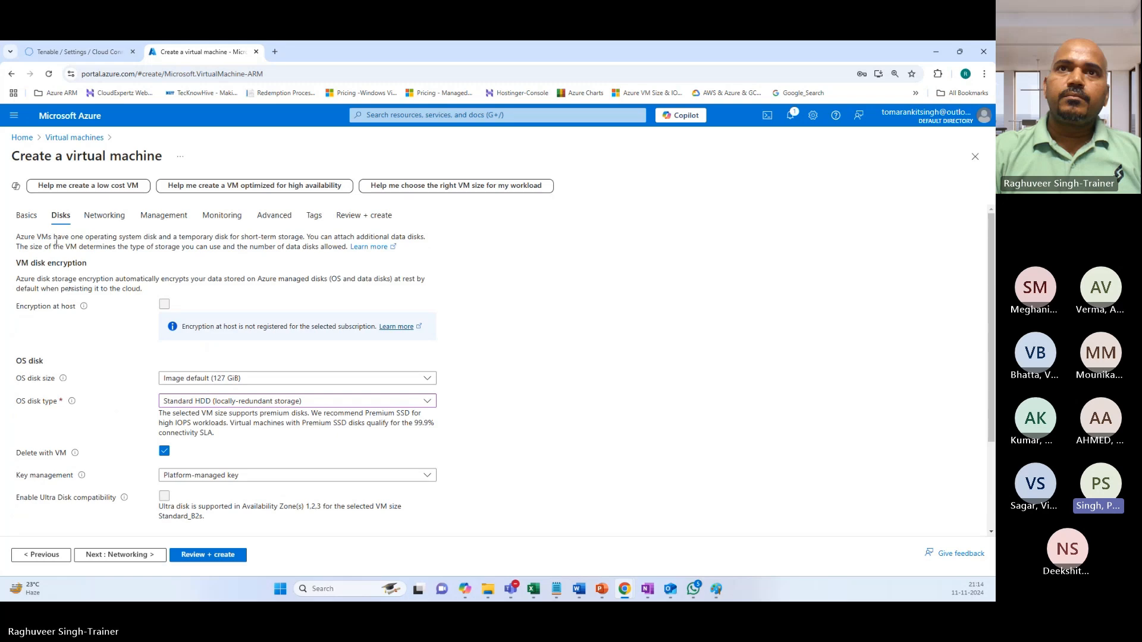
scroll(122, 421, "down", 3)
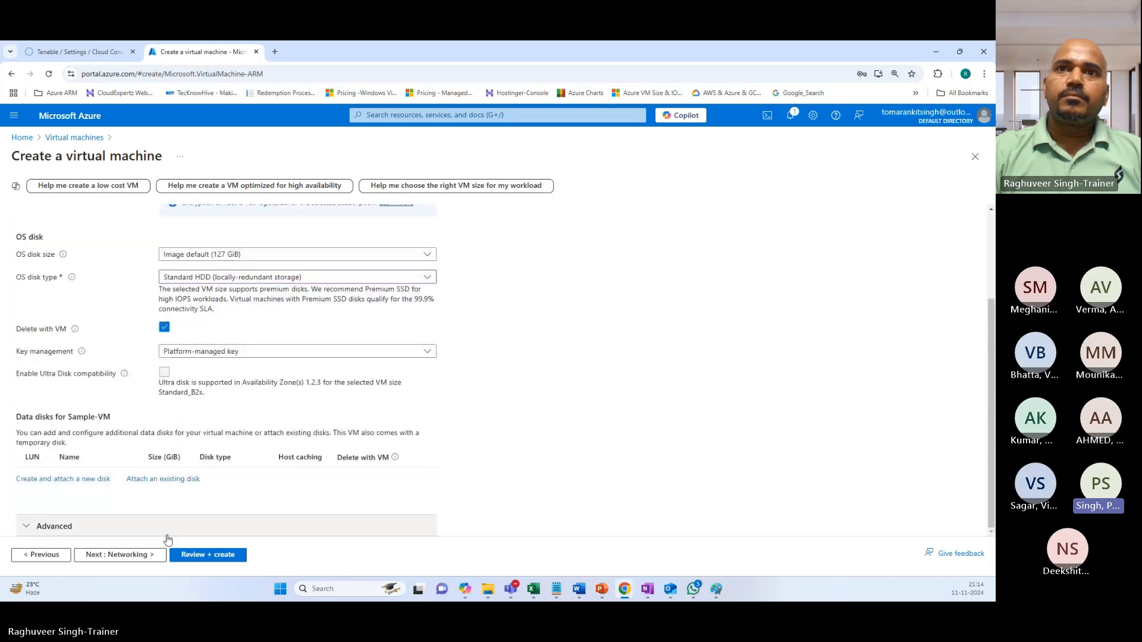
On Networking, keep the new Sample-VM-vnet and delete the public IP and NIC with the VM.
left_click(121, 556)
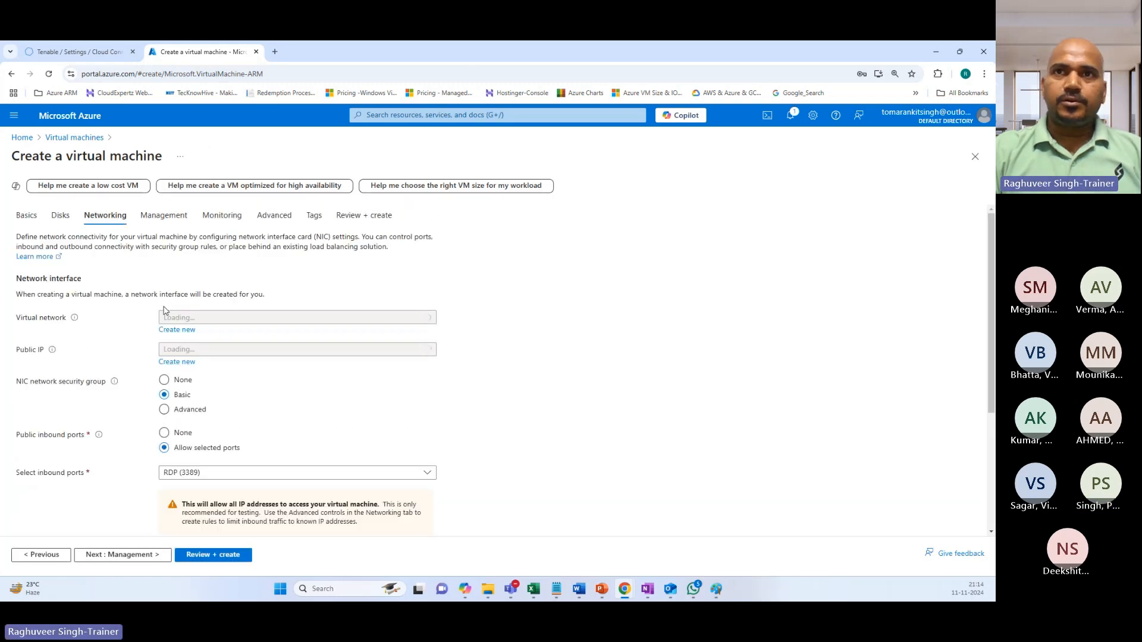
left_click(180, 320)
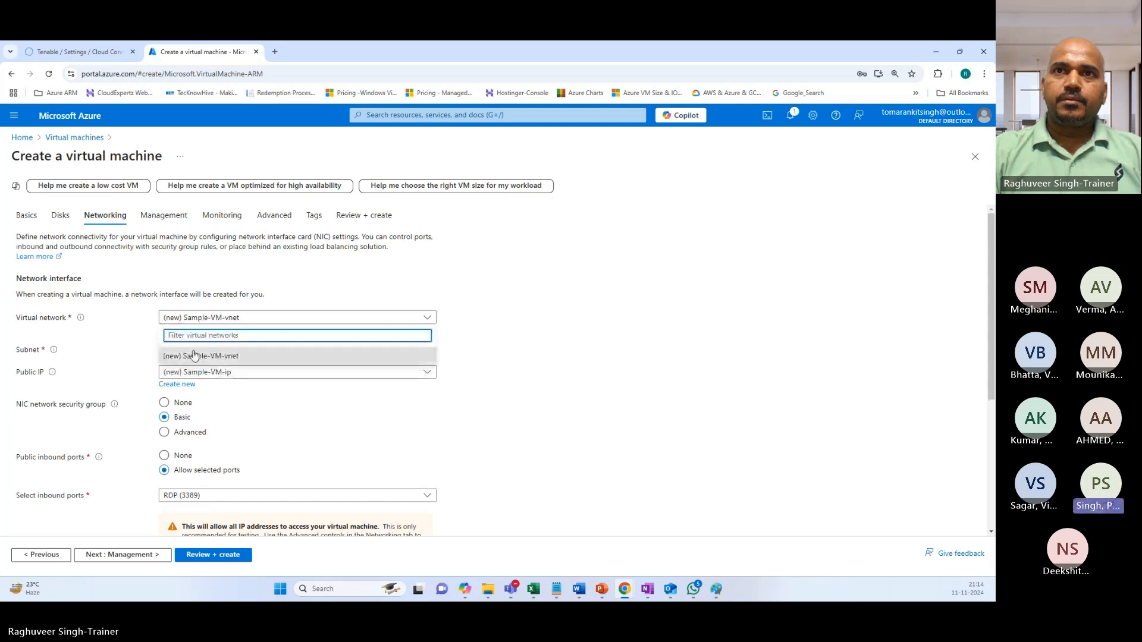
left_click(118, 360)
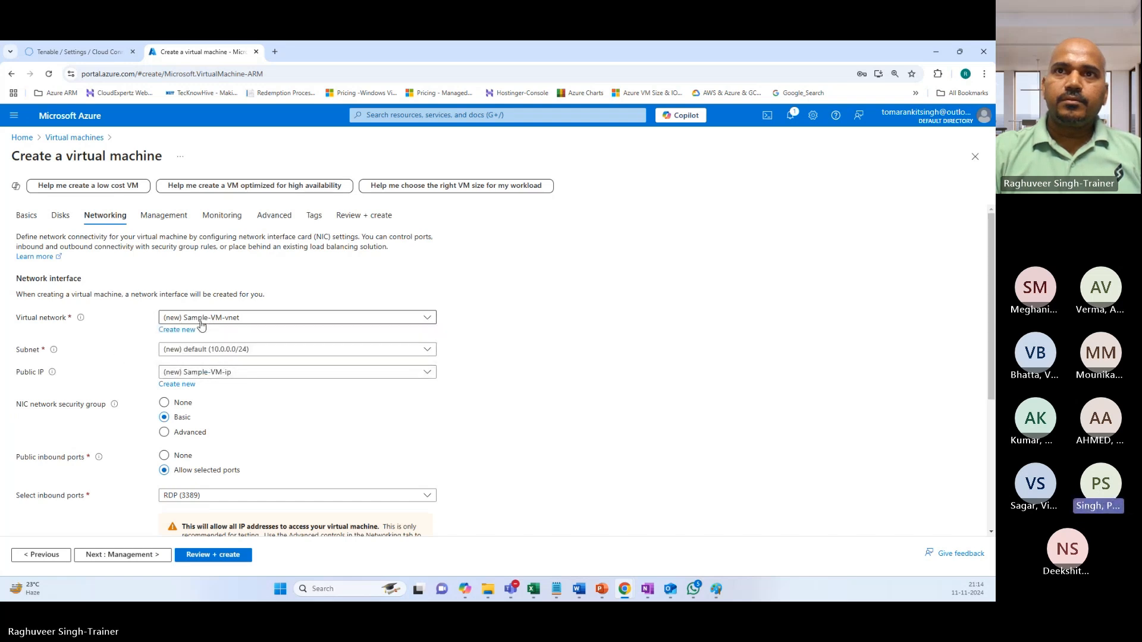
scroll(287, 408, "down", 1)
scroll(288, 407, "down", 3)
left_click(164, 353)
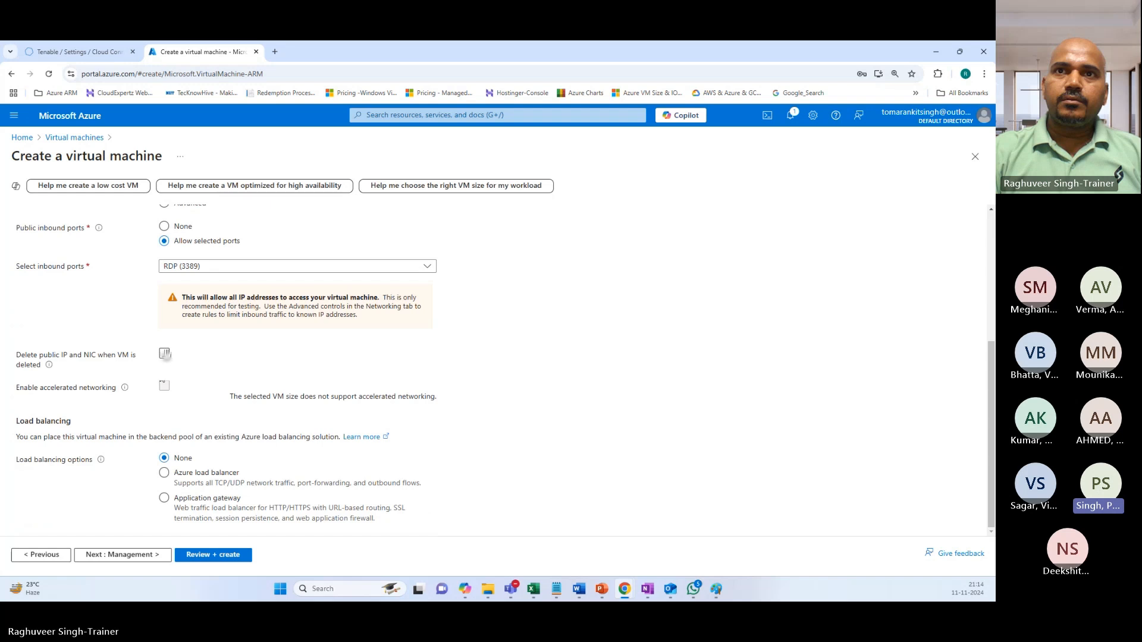
Accept the Management, Monitoring and Advanced defaults and go to Review + create.
left_click(156, 555)
scroll(224, 335, "down", 3)
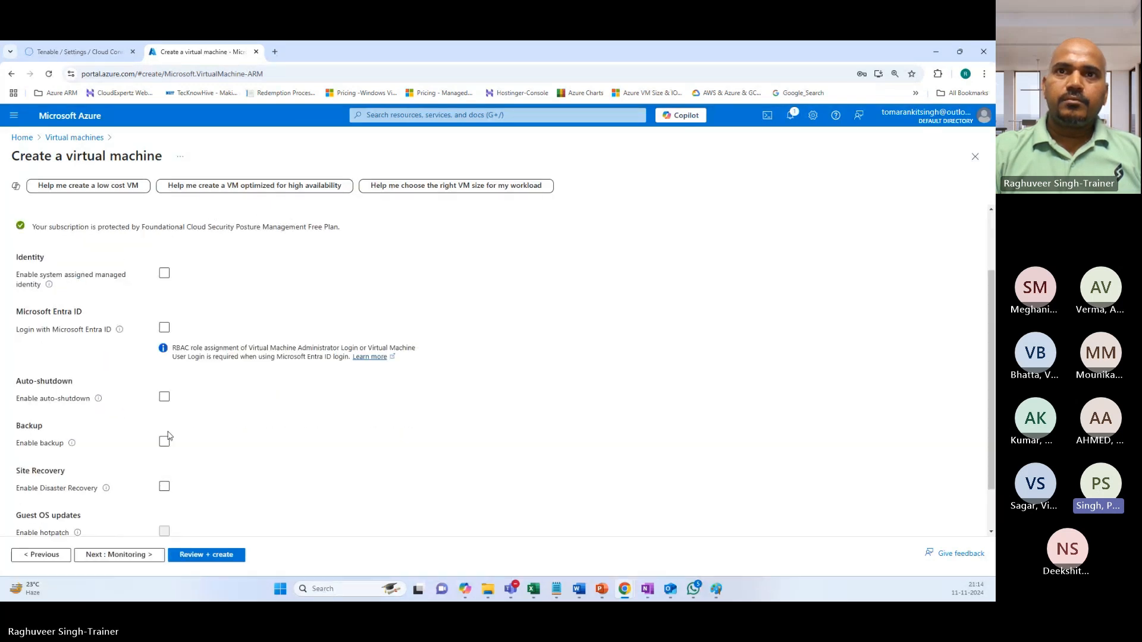
left_click(125, 555)
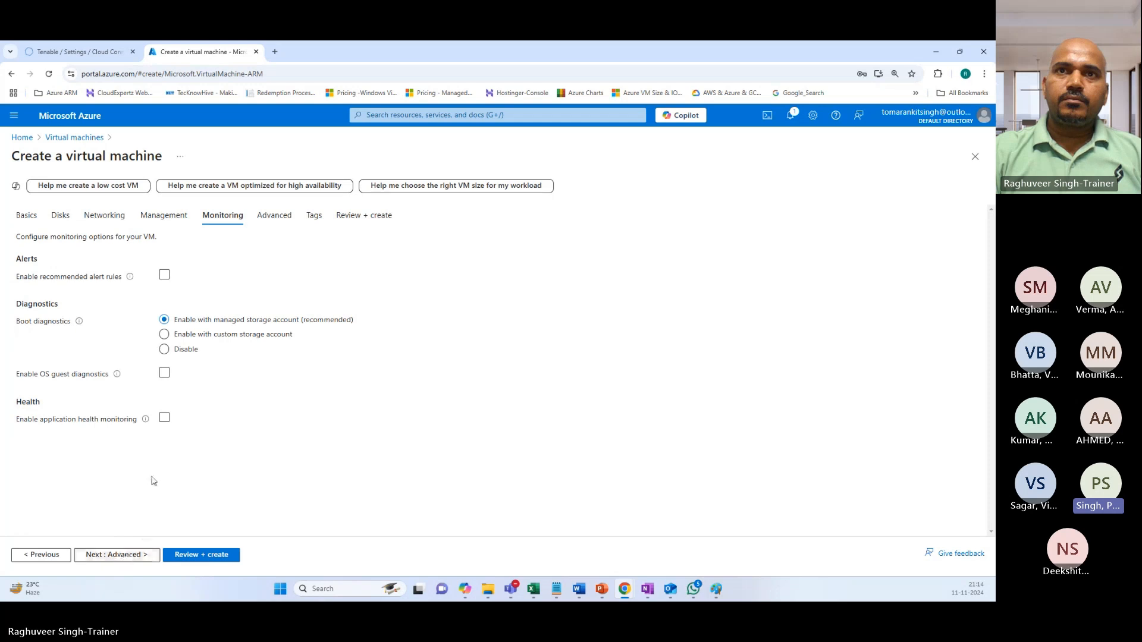
left_click(124, 558)
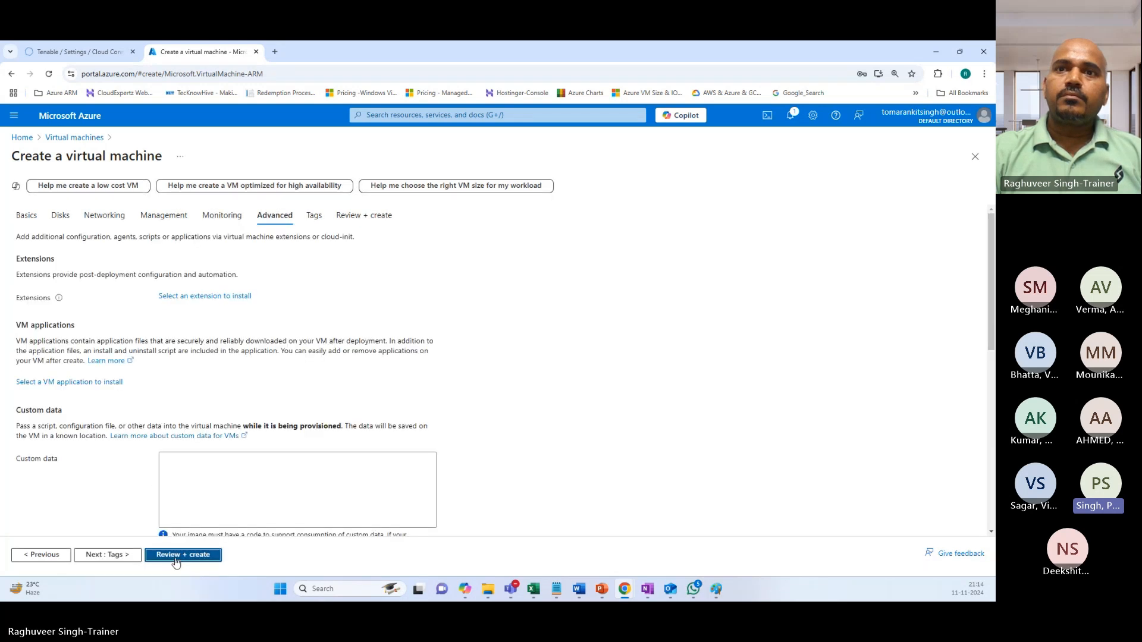
left_click(179, 559)
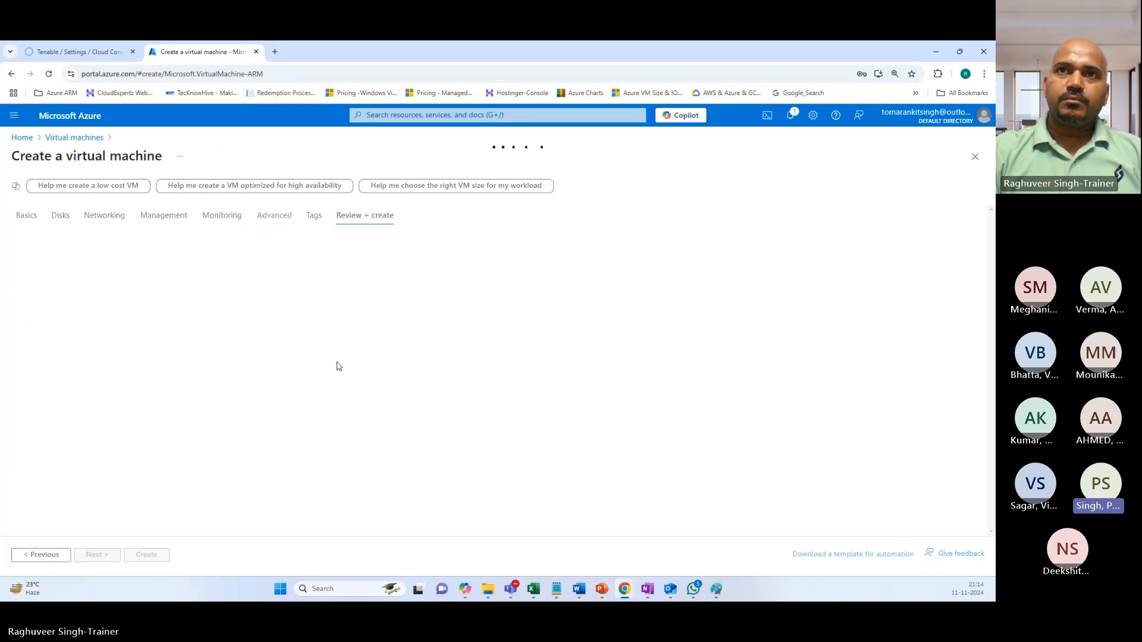
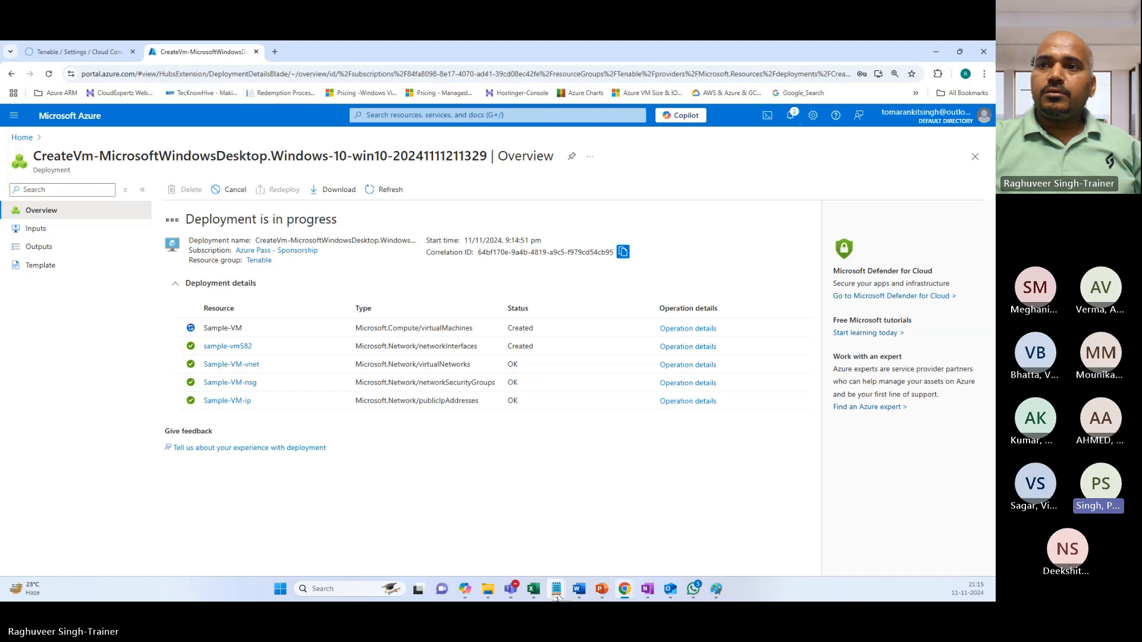
Review the Azure app's application ID and Directory ID in the credentials notes, then put the notes away.
mouse_move(556, 592)
left_click(605, 515)
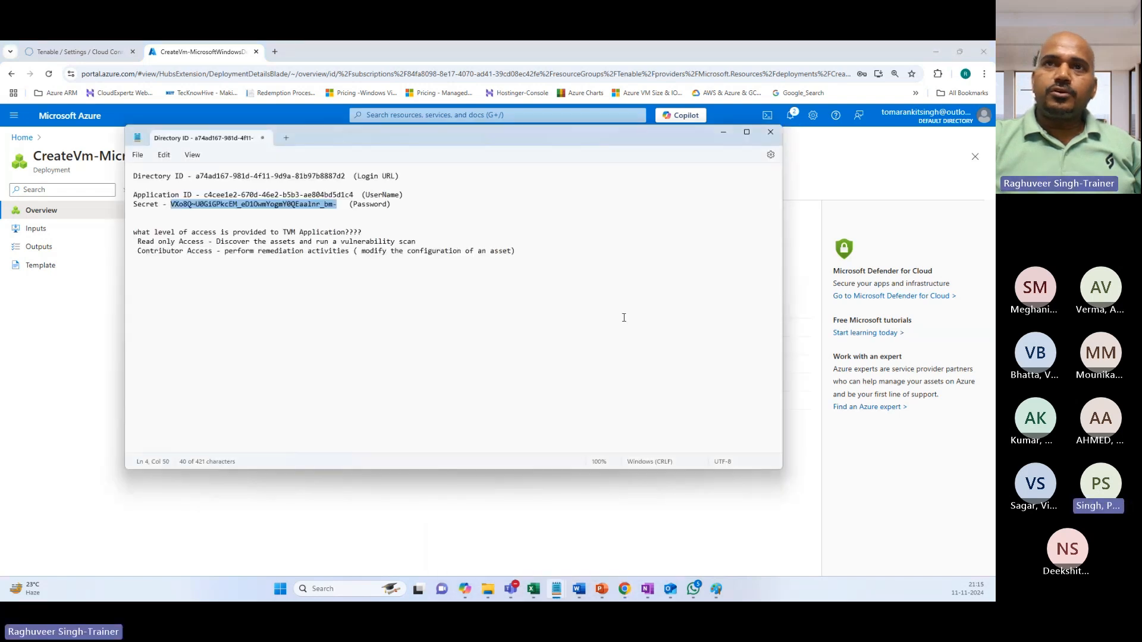
left_click(283, 221)
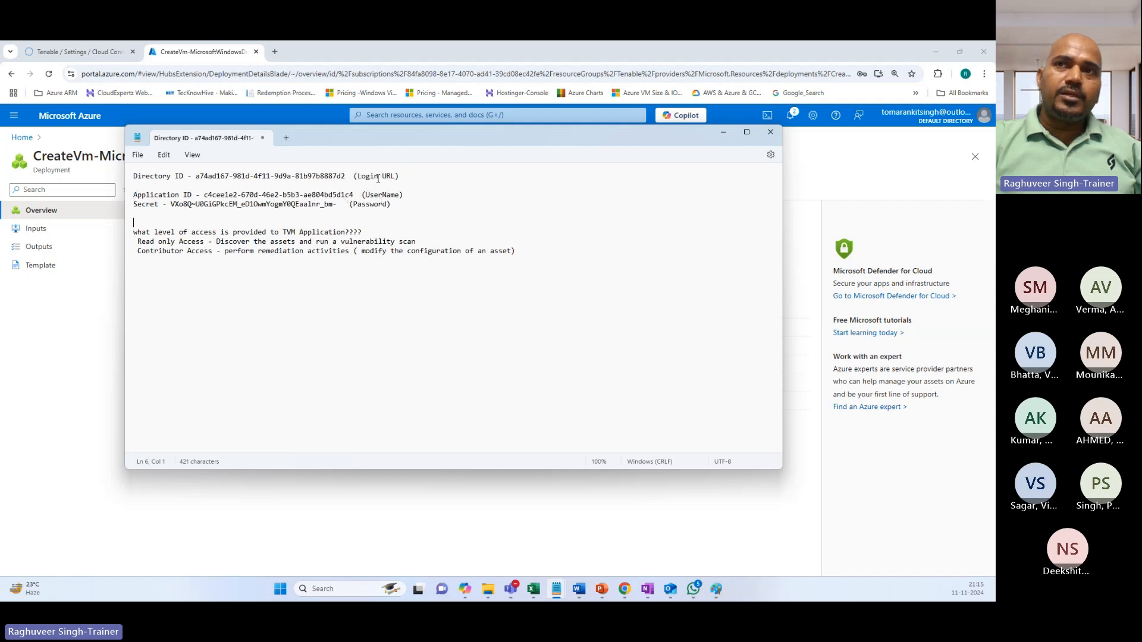
left_click_drag(365, 195, 394, 176)
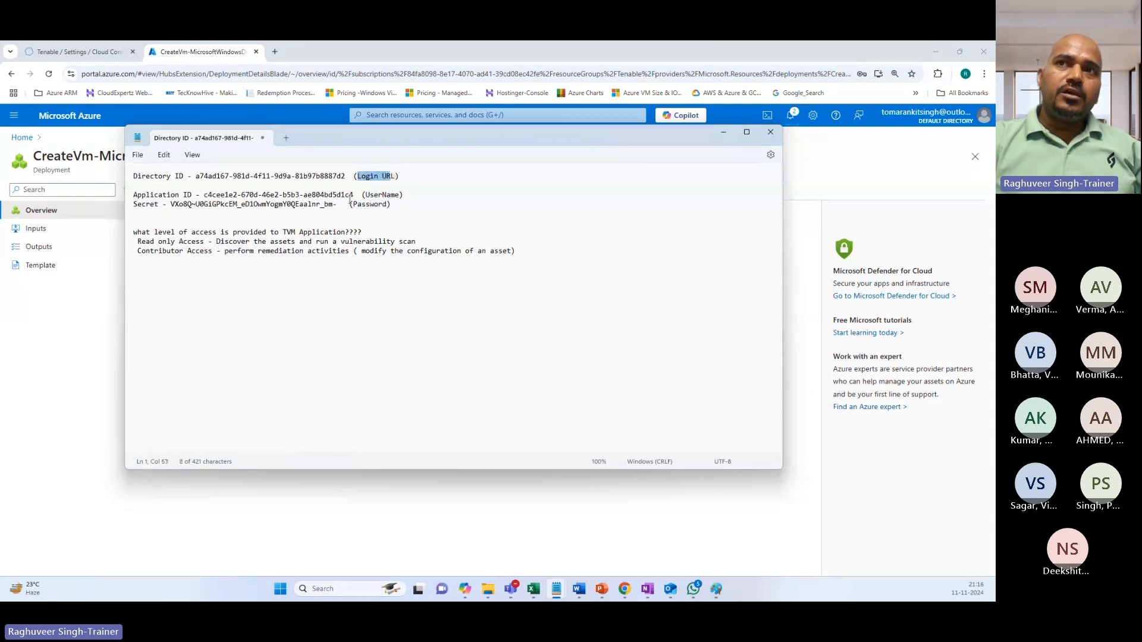
left_click_drag(345, 176, 201, 178)
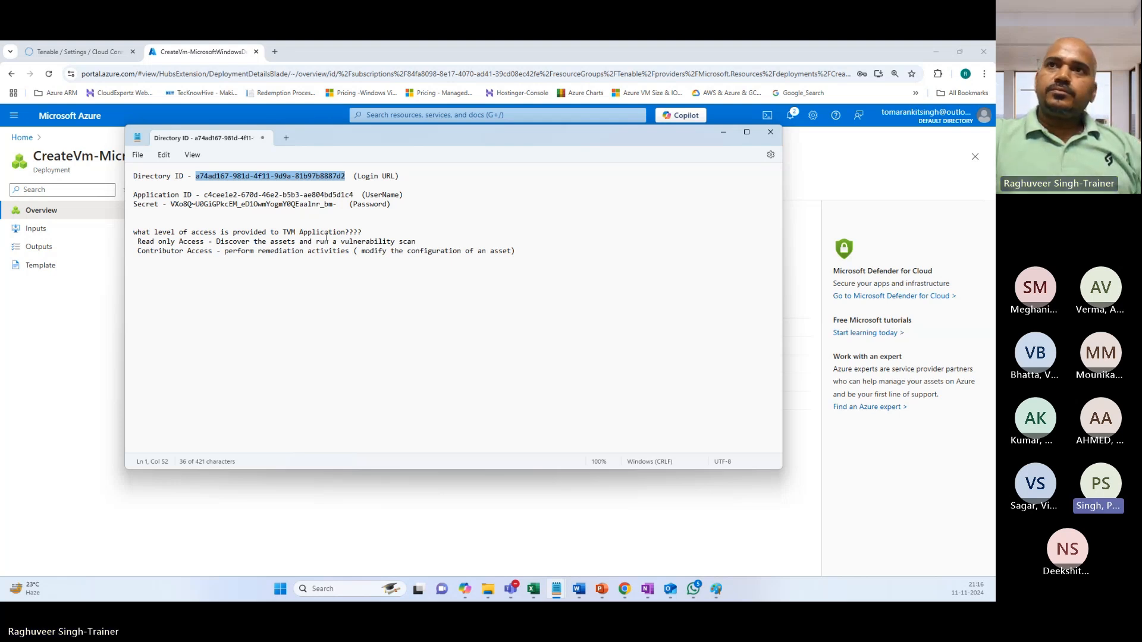
left_click(723, 136)
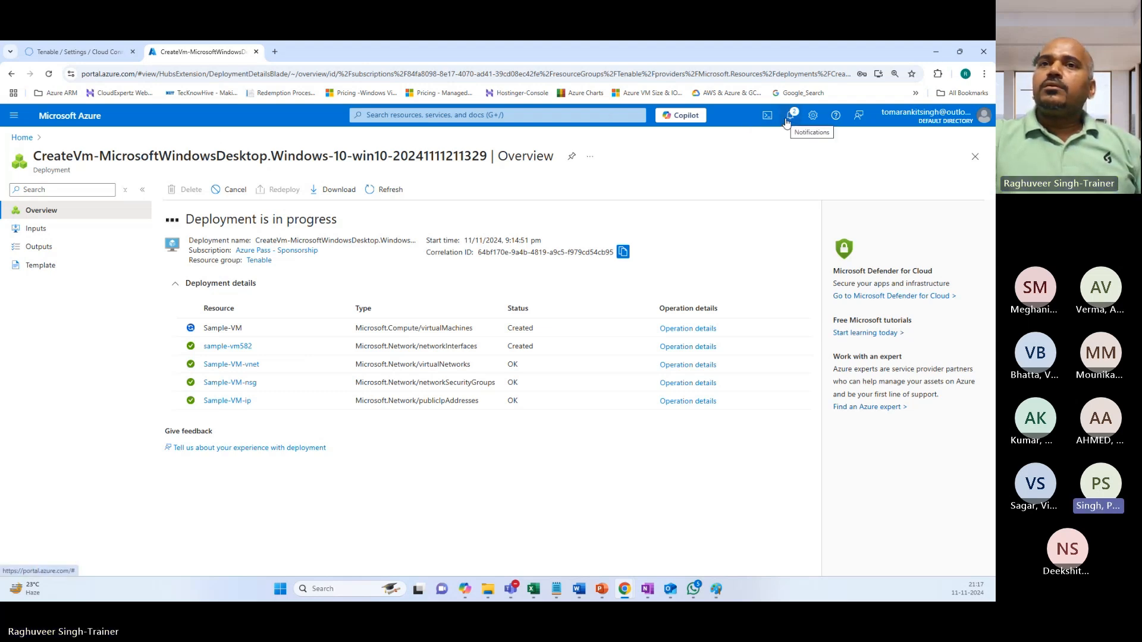
In Tenable, look over the AzureConnector_Nov112024 connector's details.
left_click(77, 52)
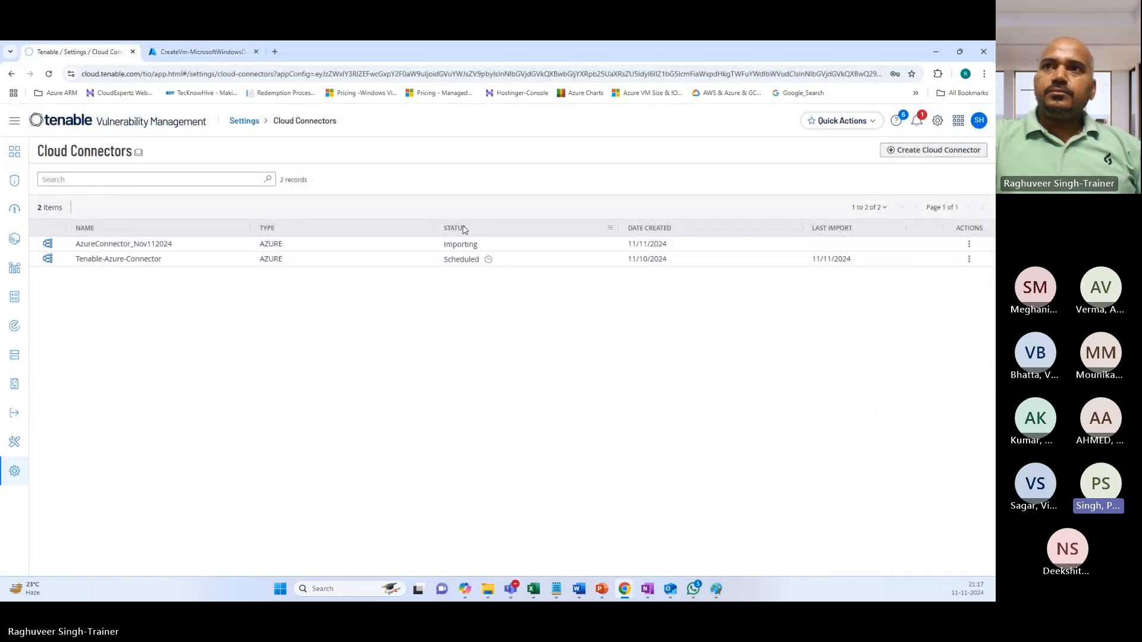
left_click(356, 245)
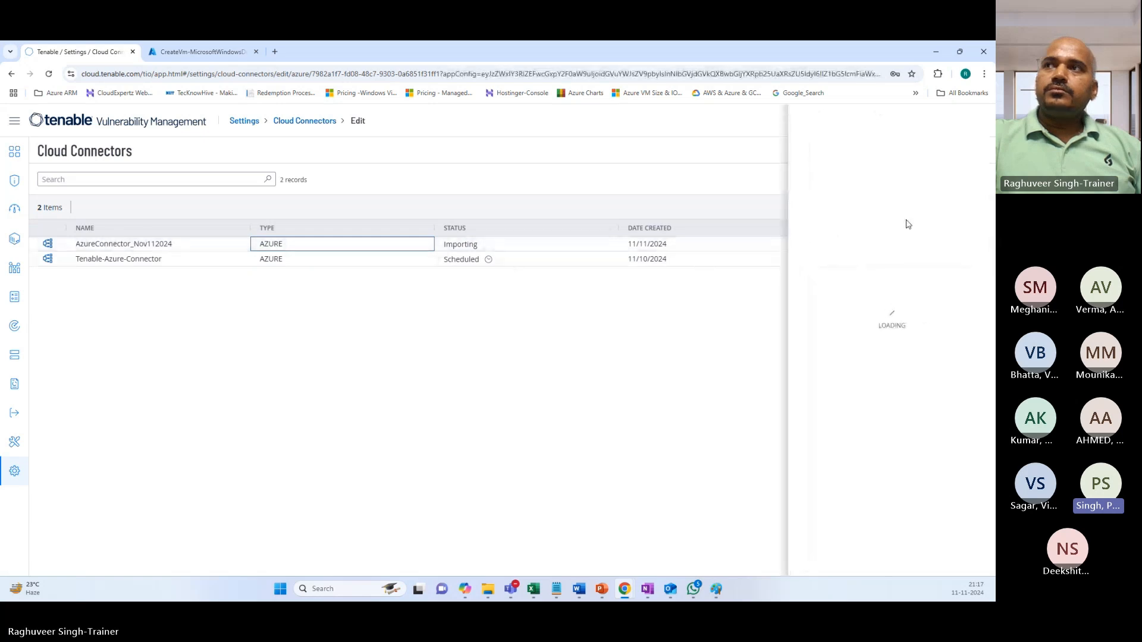
left_click(973, 121)
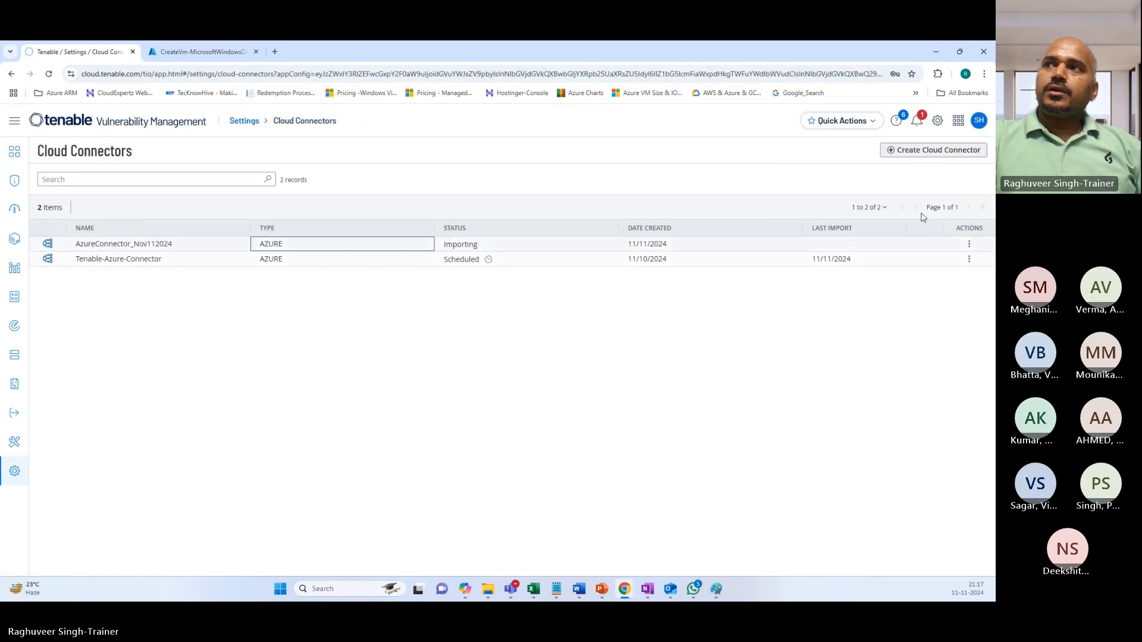
Start a Microsoft Azure cloud connector with Auto Account Discovery off, then discard it unsaved.
left_click(924, 152)
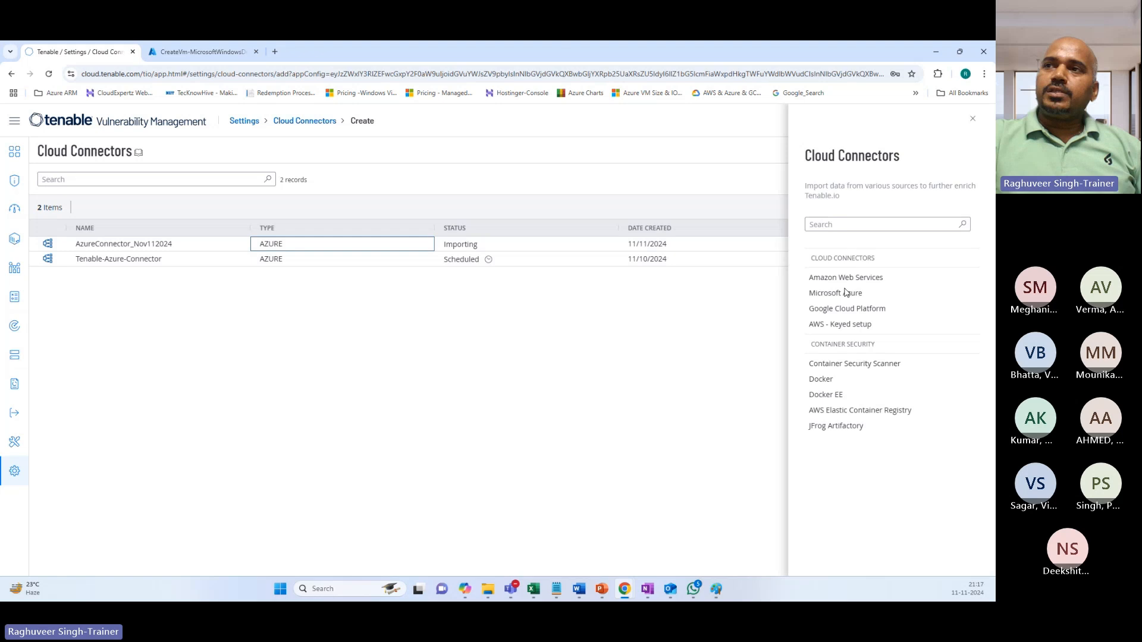
left_click(841, 295)
scroll(809, 365, "down", 1)
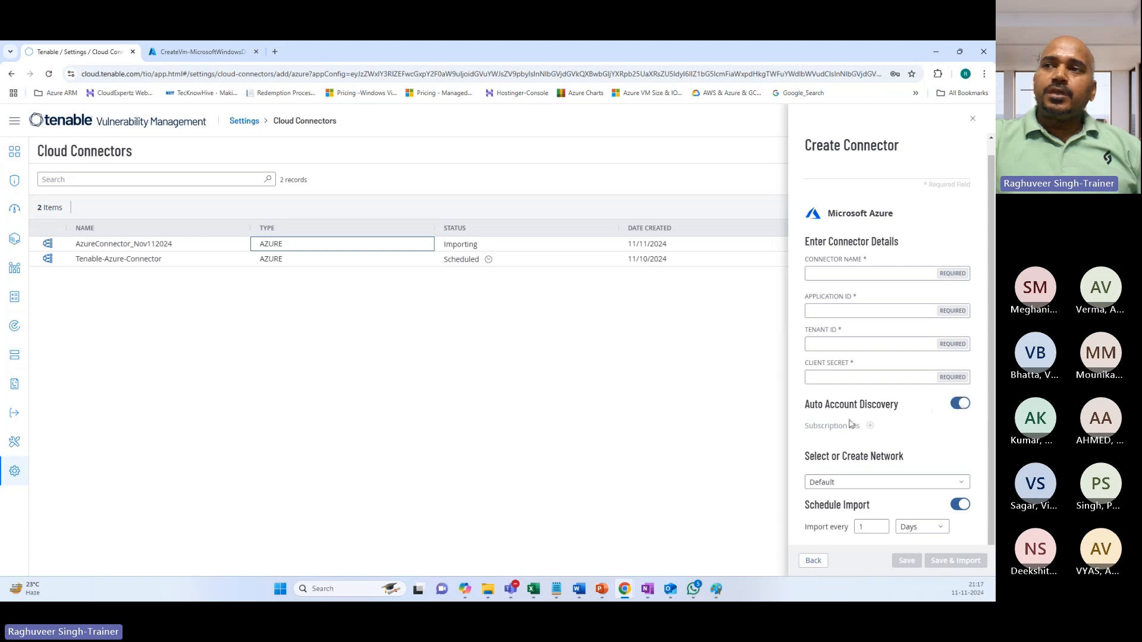
left_click(954, 409)
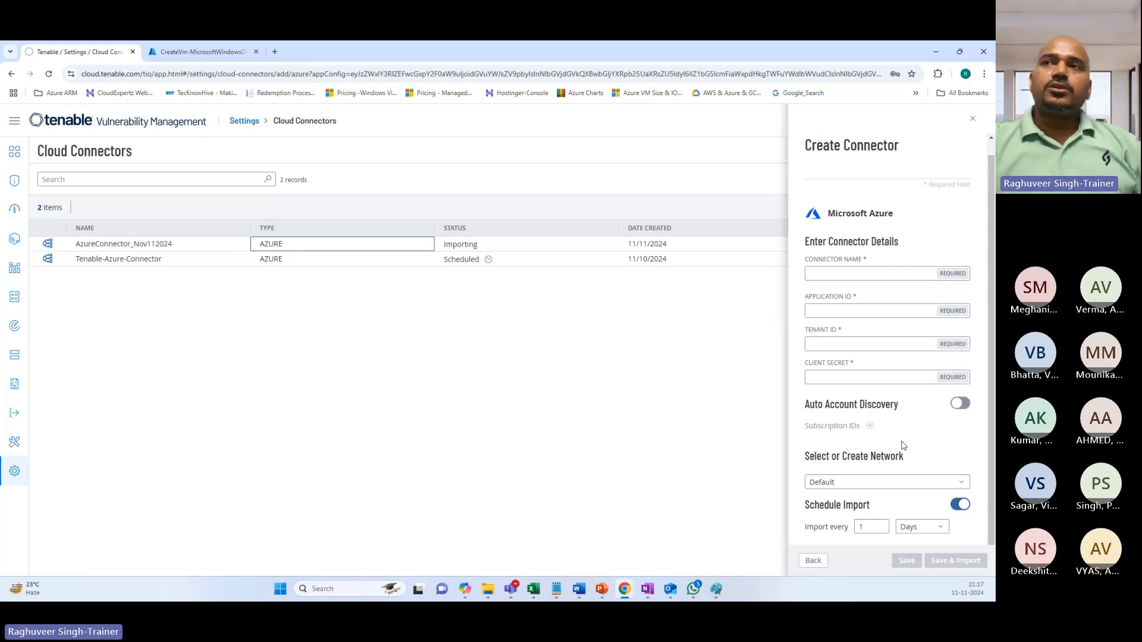
left_click(972, 119)
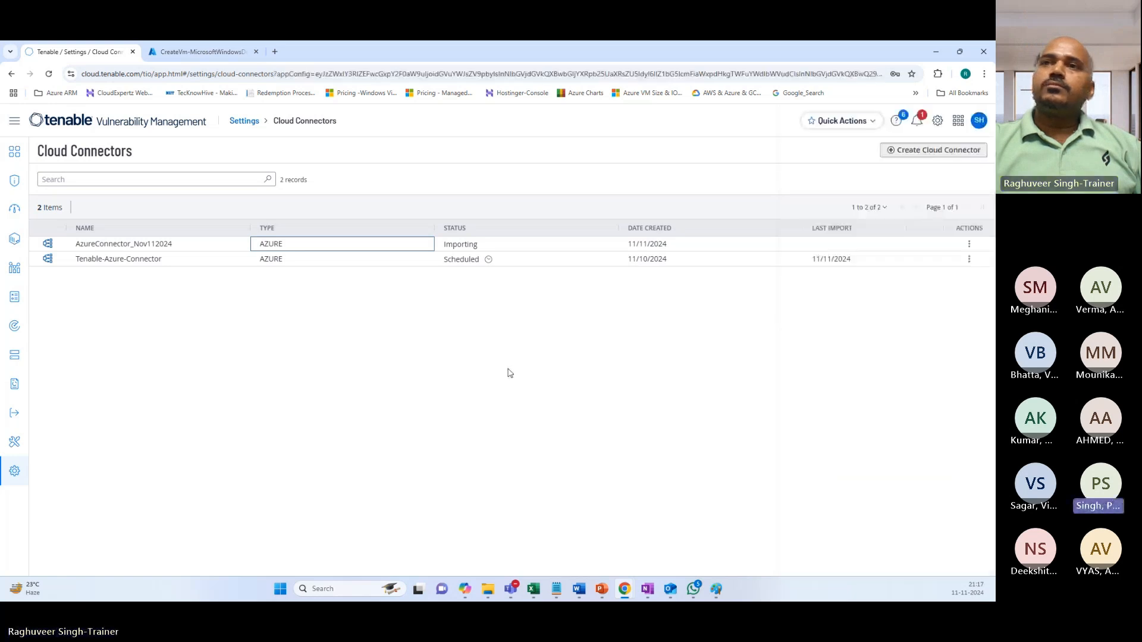
Open Tenable-Azure-Connector's edit form, showing one subscription, Default network and 30-minute imports.
left_click(128, 261)
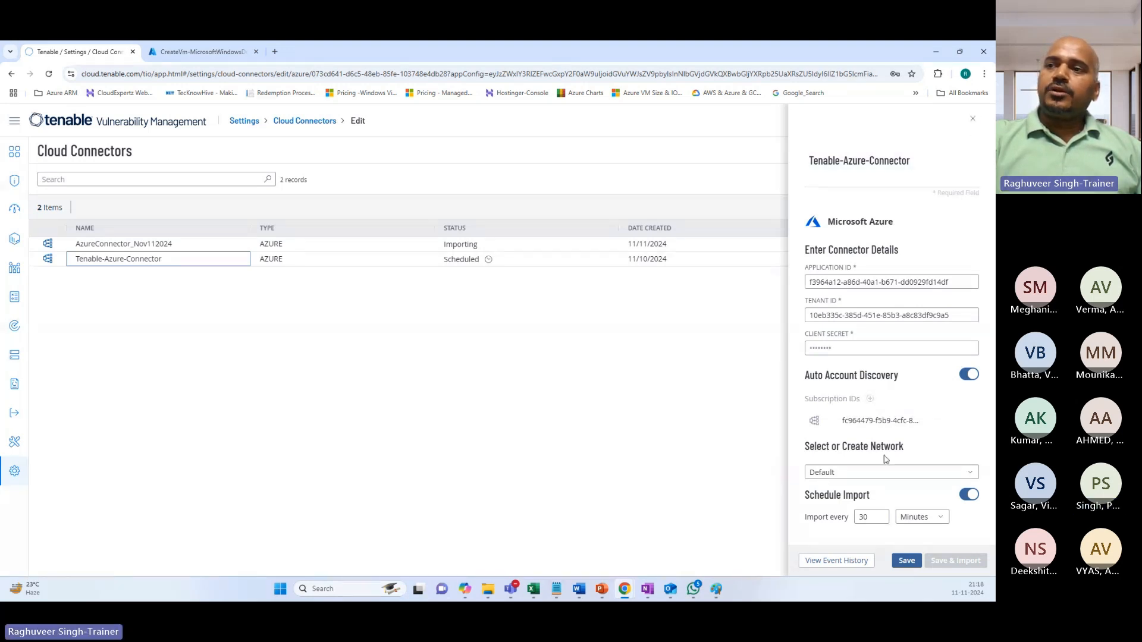
Open the connector's event history and inspect the 9:13, 8:43 and 8:13 PM Imported 0 assets events.
left_click(823, 562)
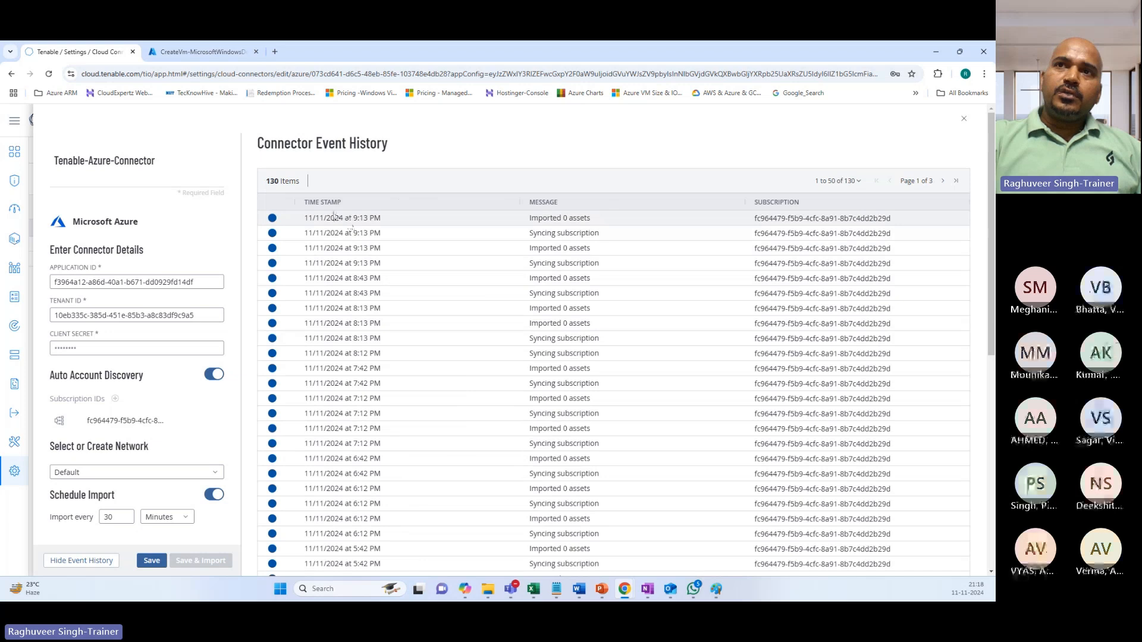
left_click_drag(350, 218, 392, 219)
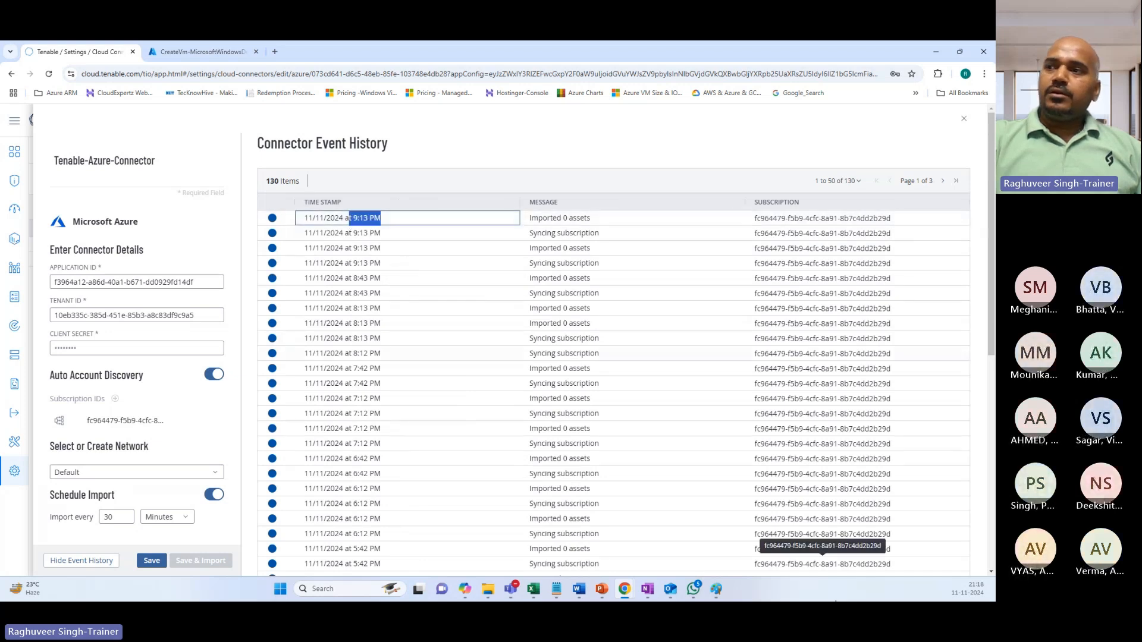
left_click(531, 221)
left_click(533, 251)
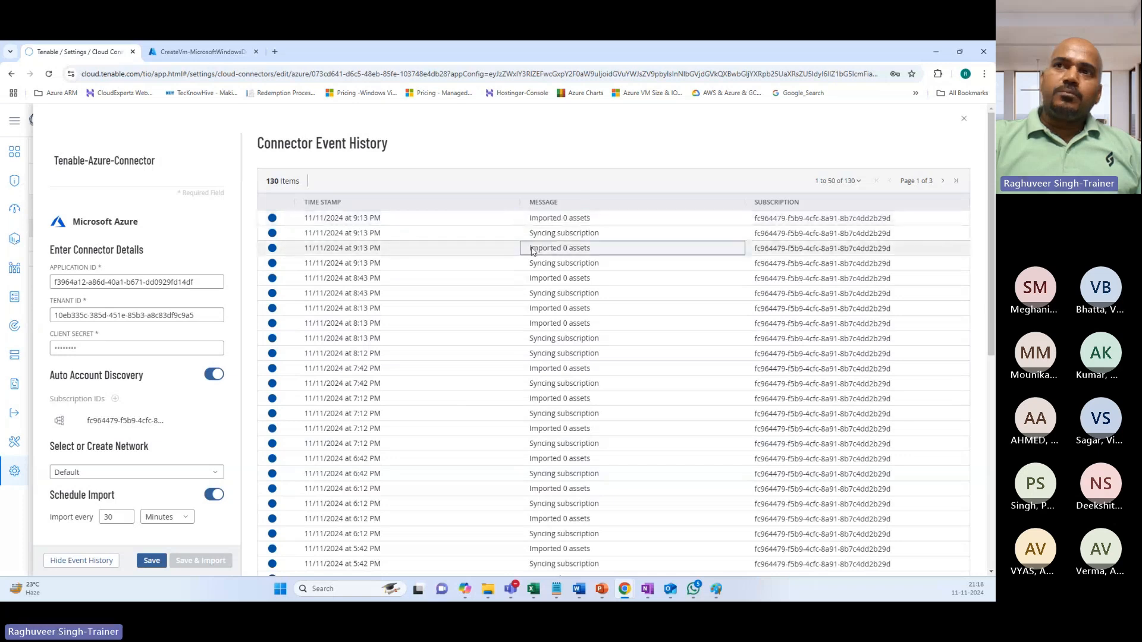
left_click_drag(531, 250, 595, 250)
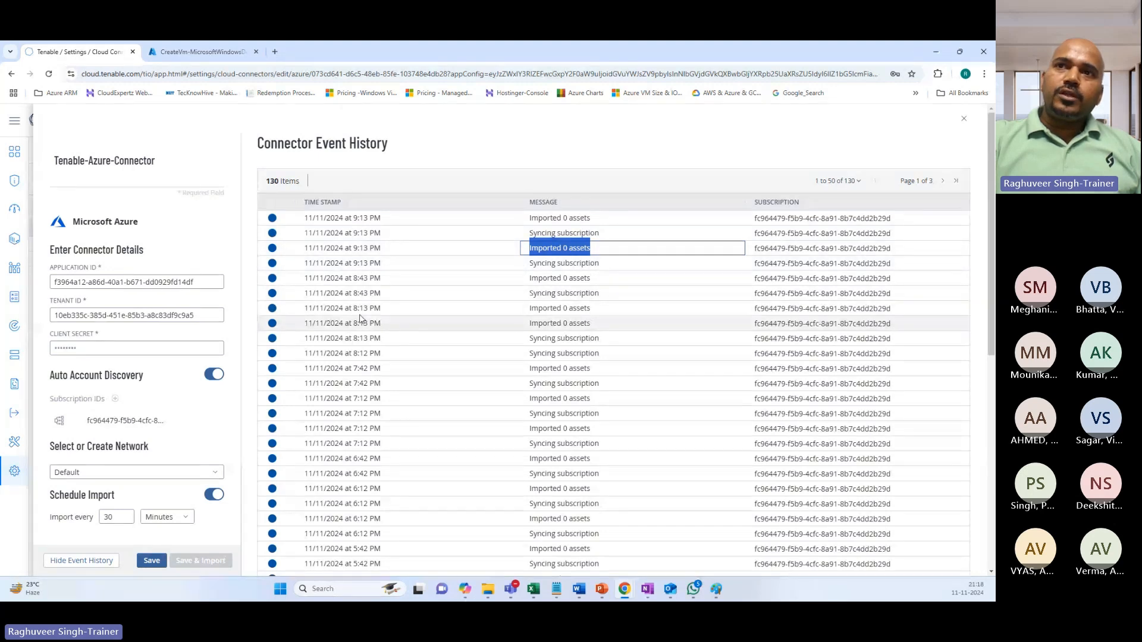
left_click_drag(353, 308, 390, 311)
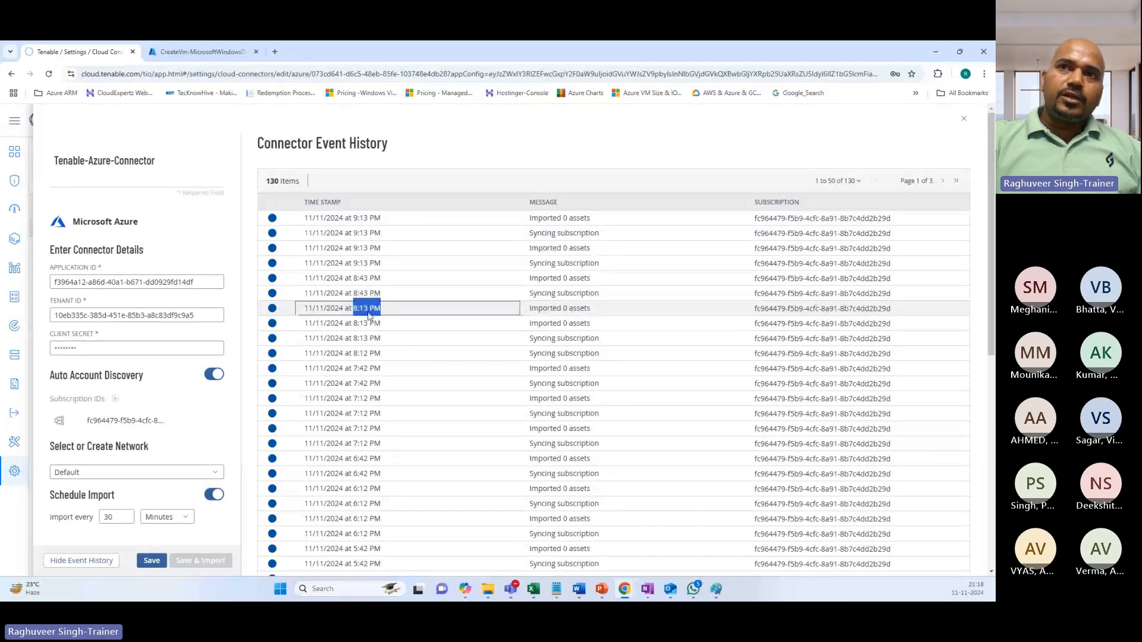
left_click_drag(353, 248, 381, 279)
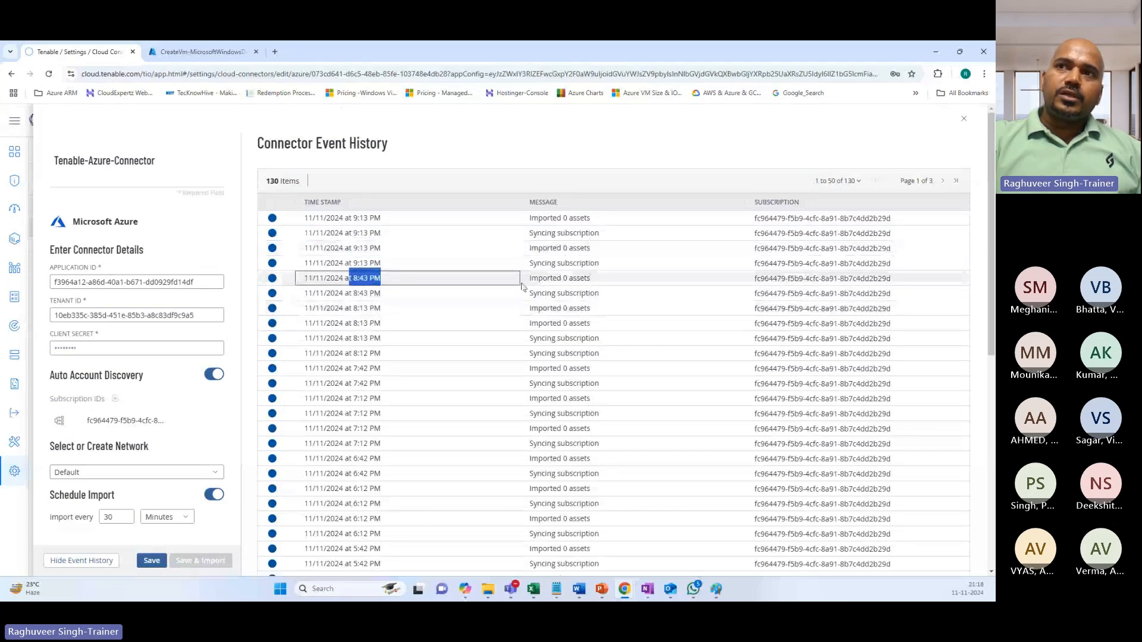
Scroll through the remaining events and move to the next page of history.
scroll(561, 291, "down", 2)
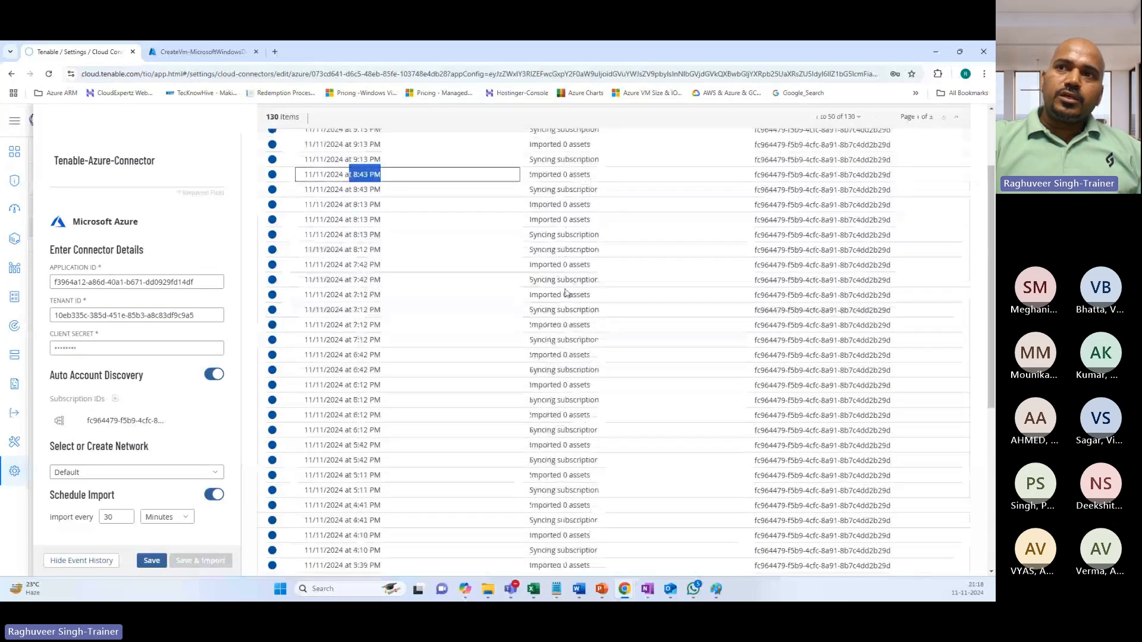
scroll(565, 297, "down", 4)
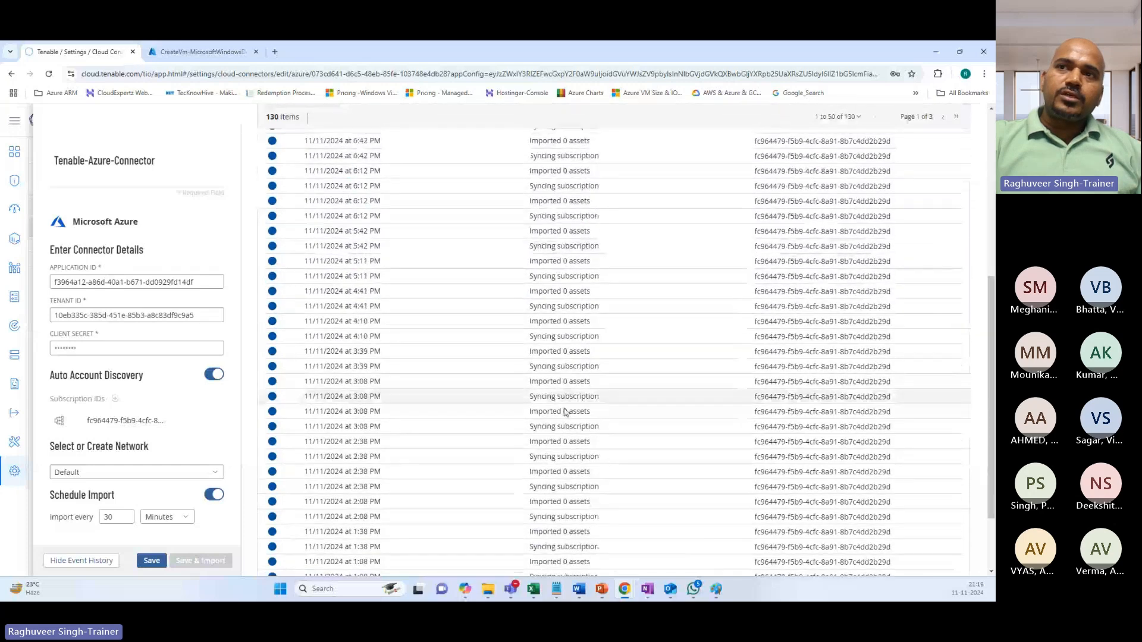
scroll(565, 410, "down", 2)
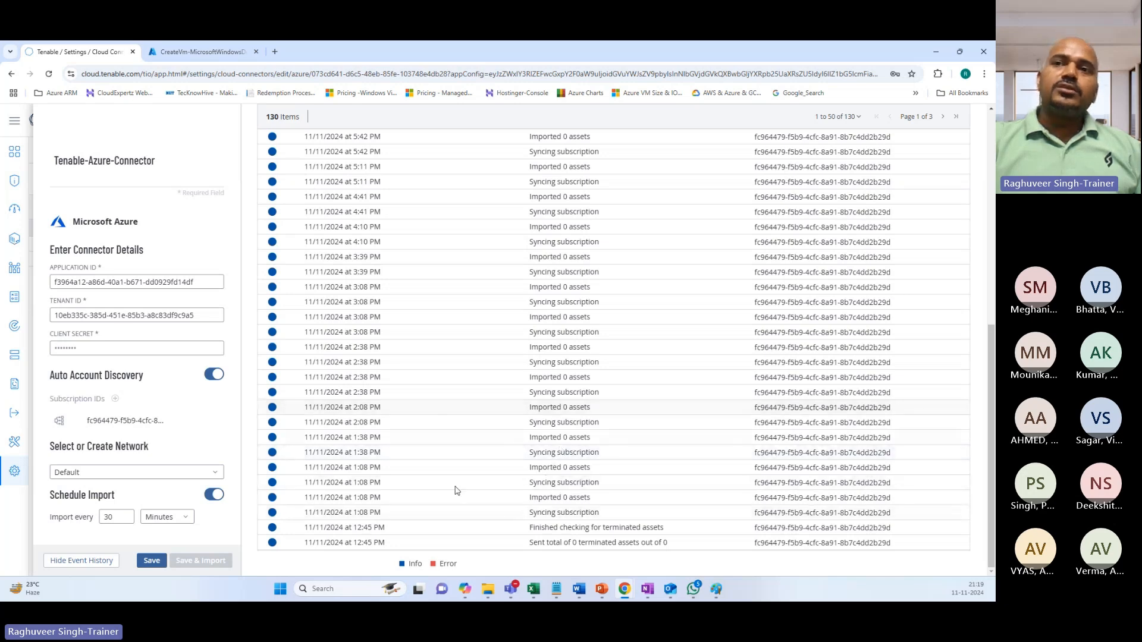
scroll(543, 403, "up", 5)
scroll(542, 403, "up", 3)
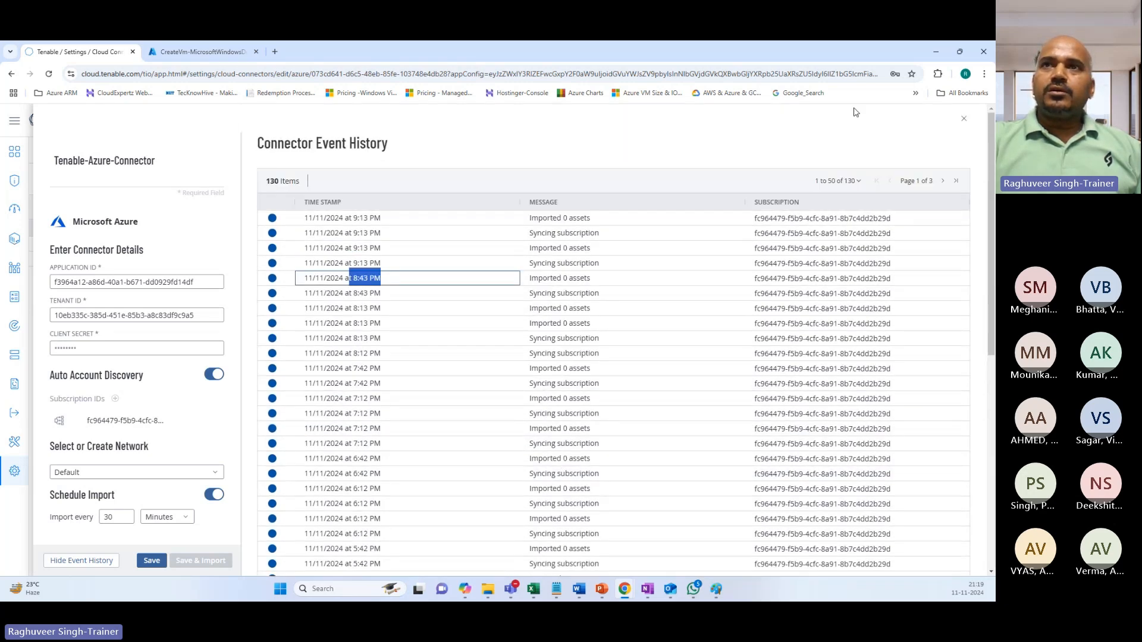
scroll(266, 191, "down", 1)
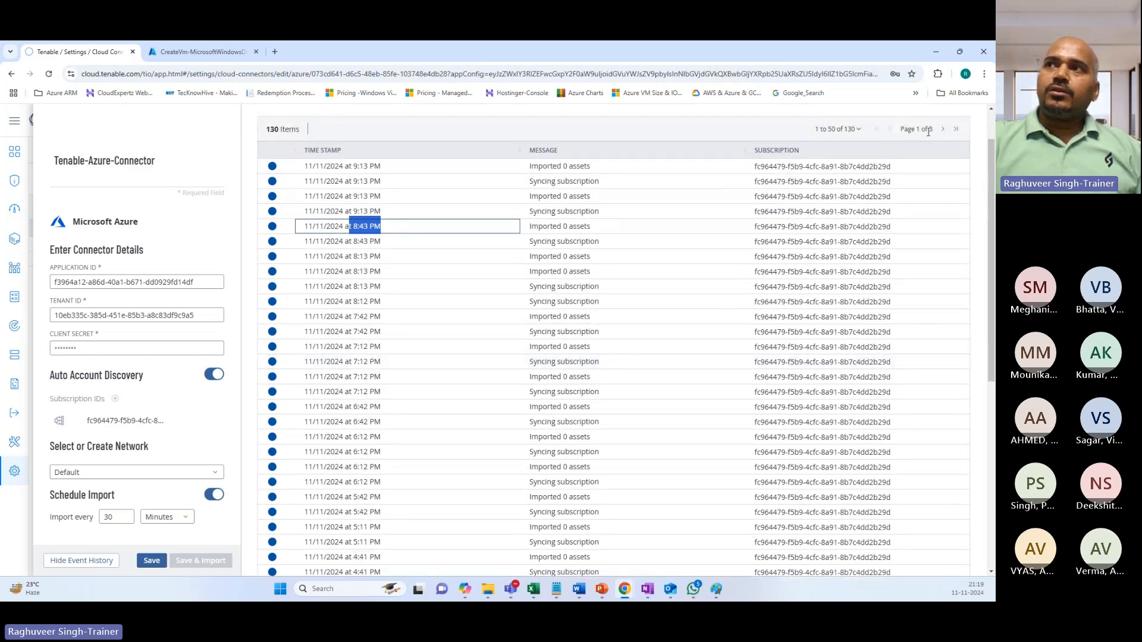
left_click(943, 130)
On the last history page, inspect the 11/10/2024 full sync finding 9 VMs and the terminated-assets report.
left_click(943, 130)
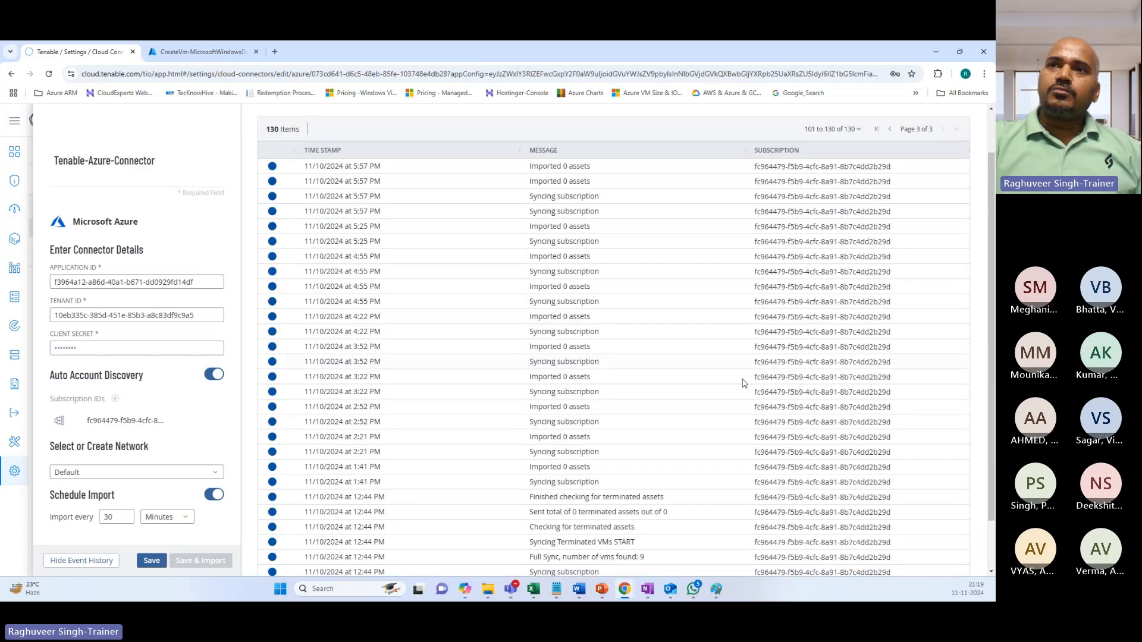
scroll(744, 382, "down", 5)
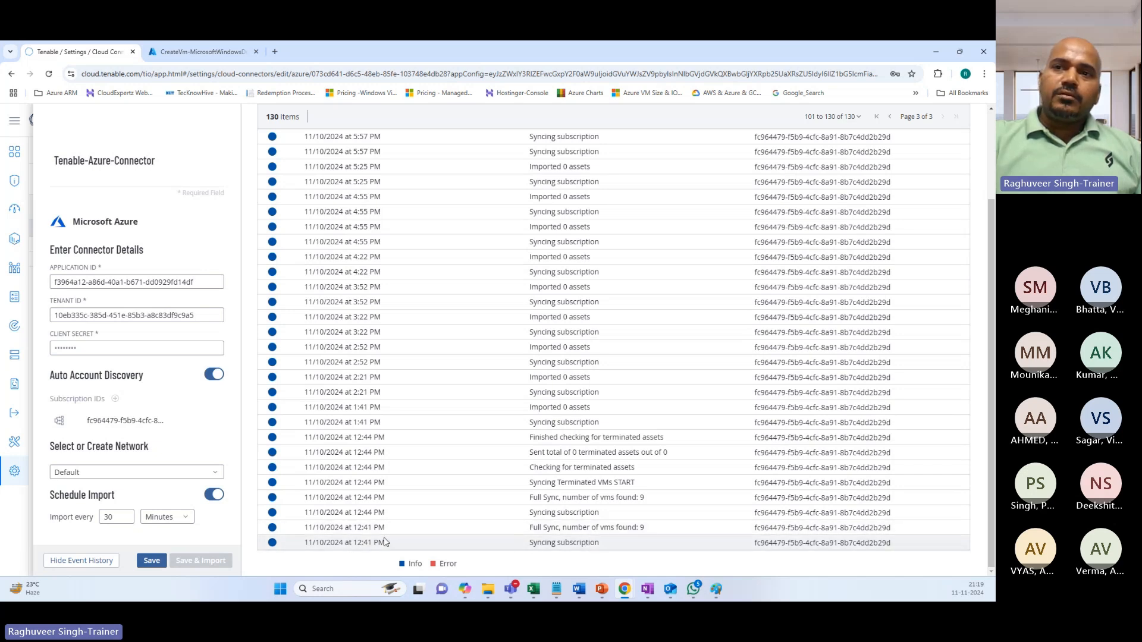
double_click(358, 543)
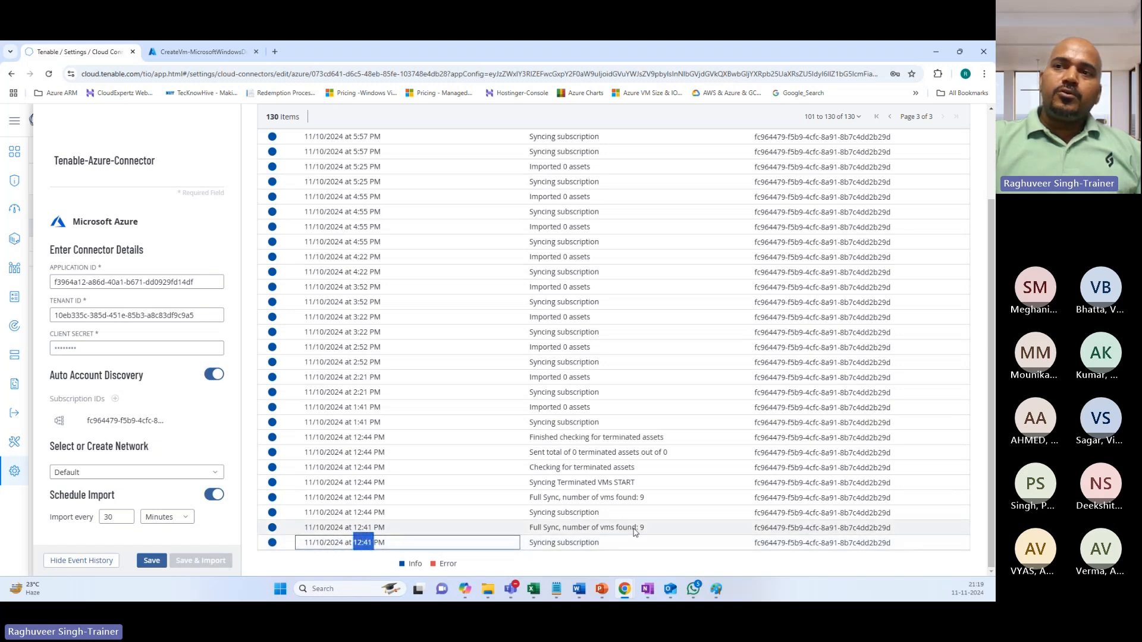
left_click_drag(643, 528, 629, 529)
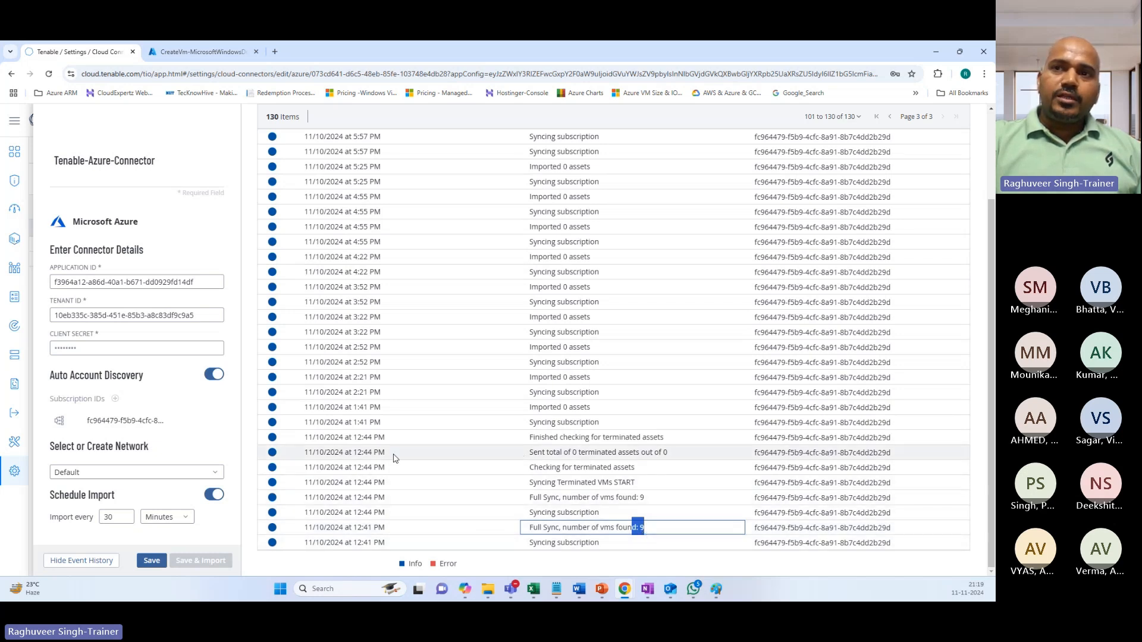
left_click_drag(349, 455, 372, 453)
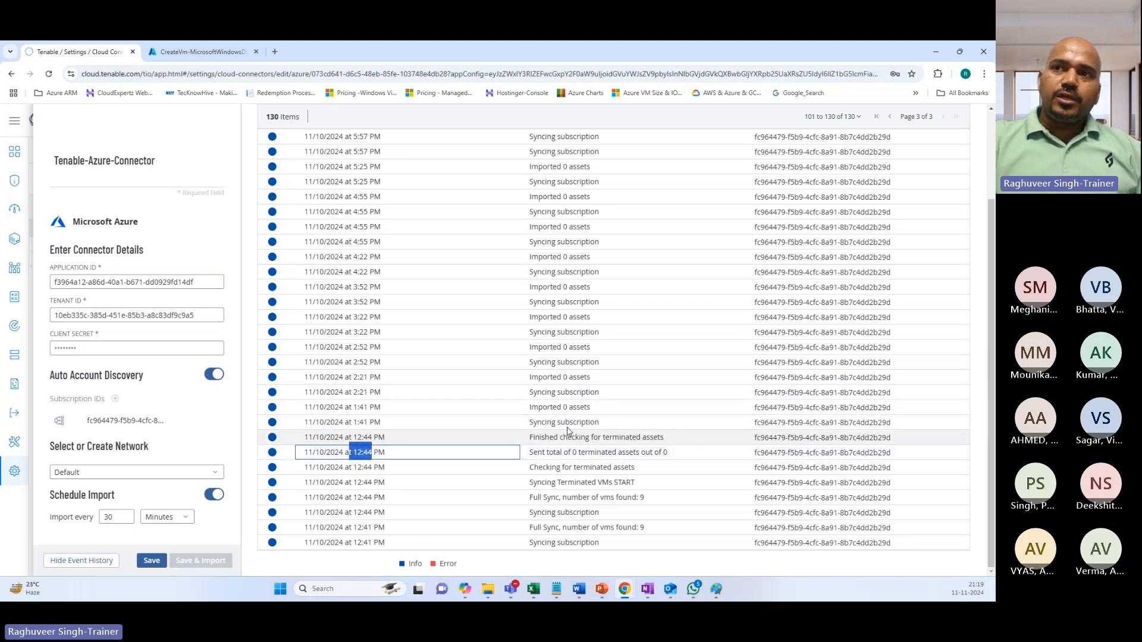
left_click_drag(651, 497, 605, 501)
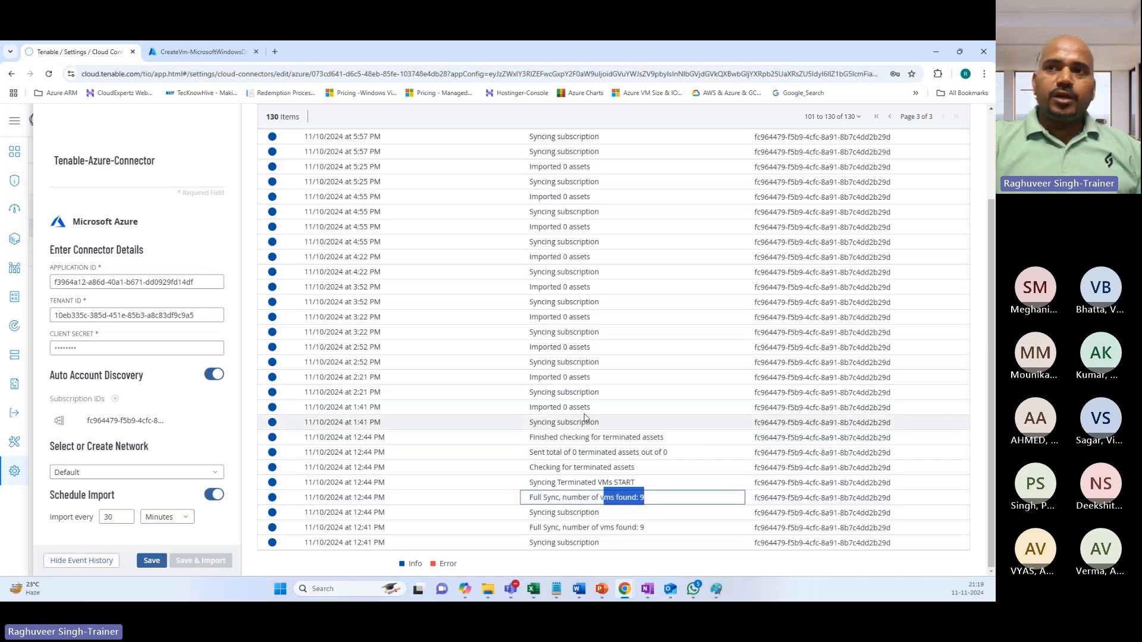
Review the Imported 0 assets events from 1:41 PM to 4:55 PM, then close the event history.
left_click_drag(590, 408, 551, 410)
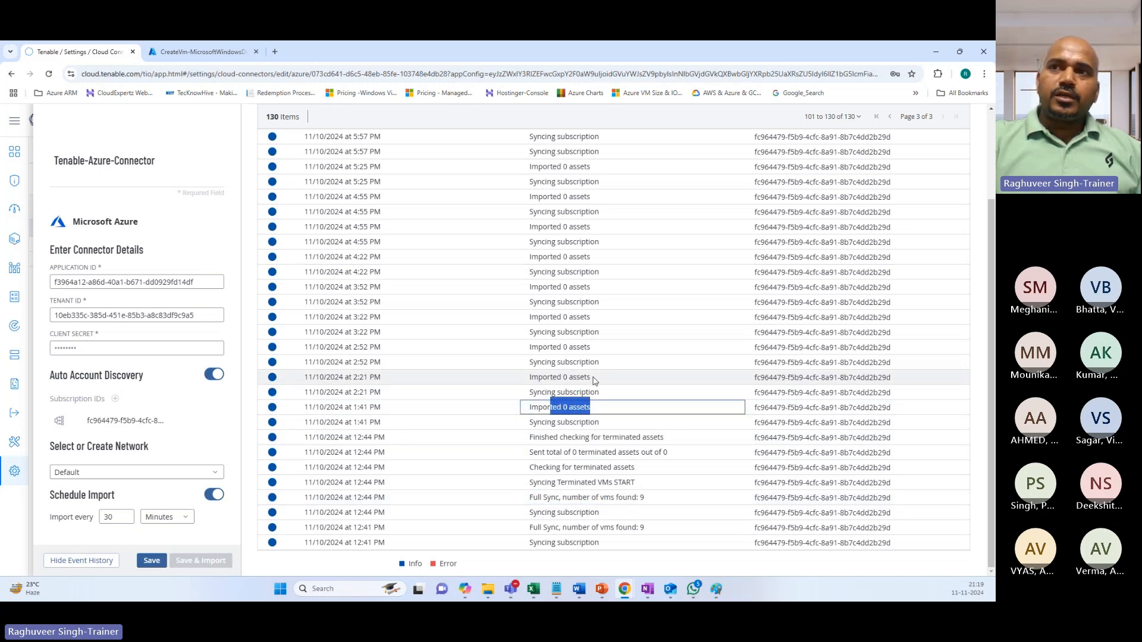
left_click_drag(593, 378, 530, 378)
left_click_drag(591, 348, 543, 349)
left_click_drag(590, 318, 548, 289)
left_click_drag(591, 257, 548, 260)
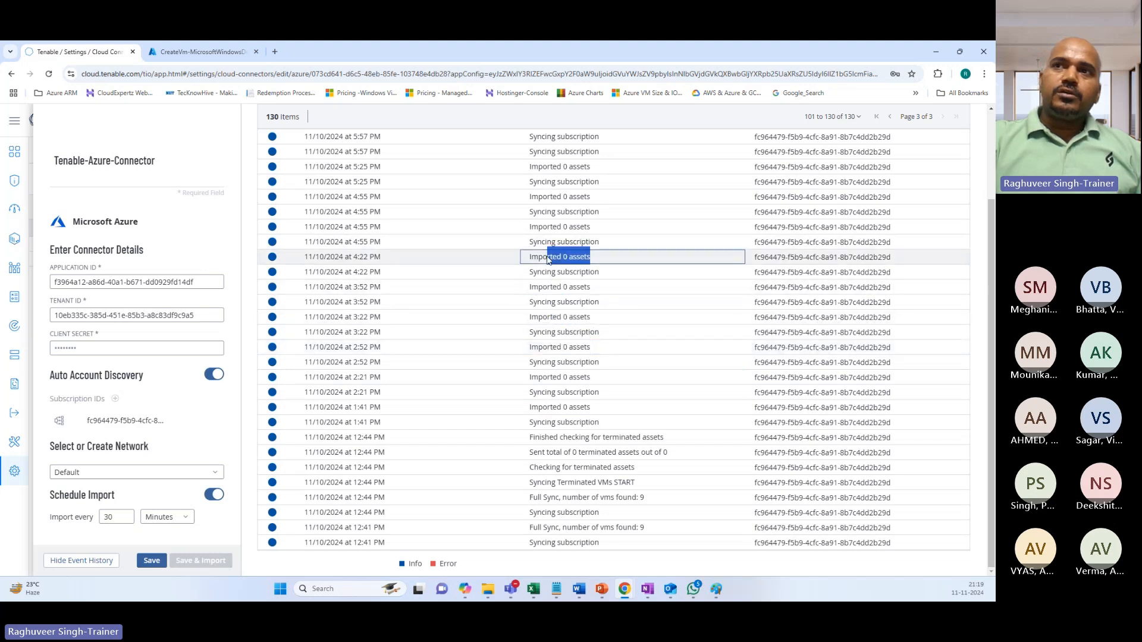
left_click_drag(590, 226, 553, 198)
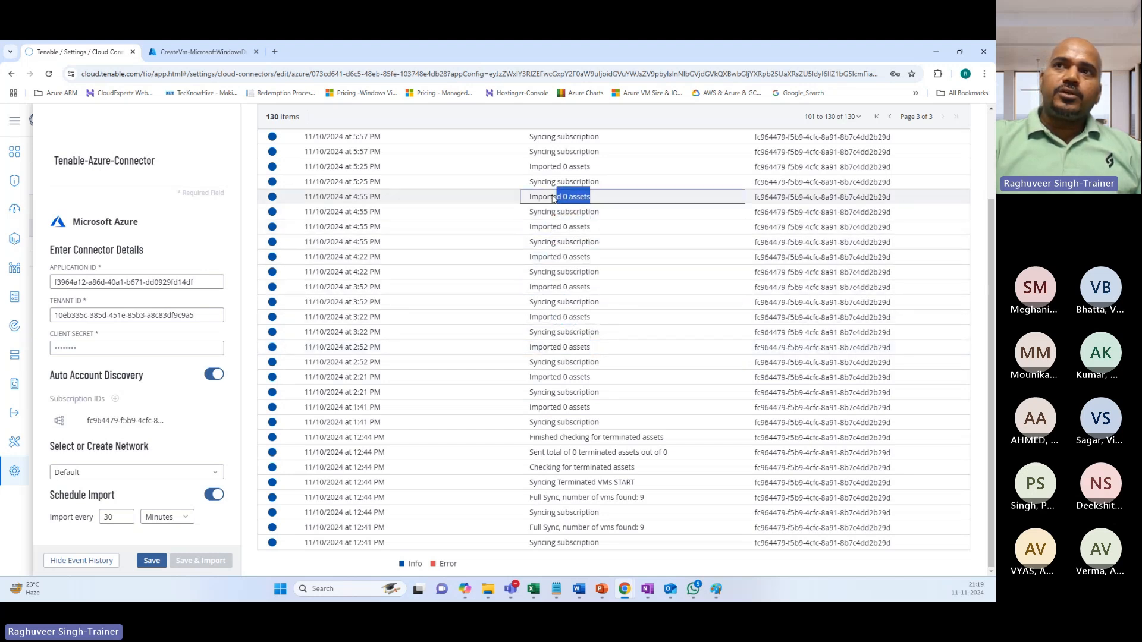
scroll(540, 289, "up", 3)
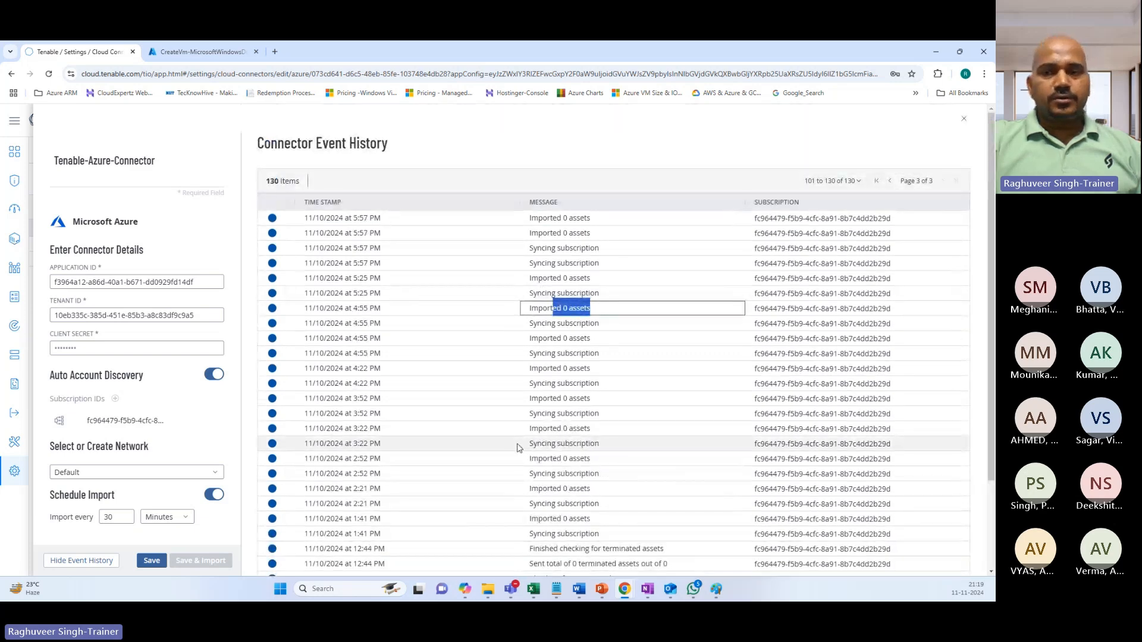
scroll(585, 476, "down", 3)
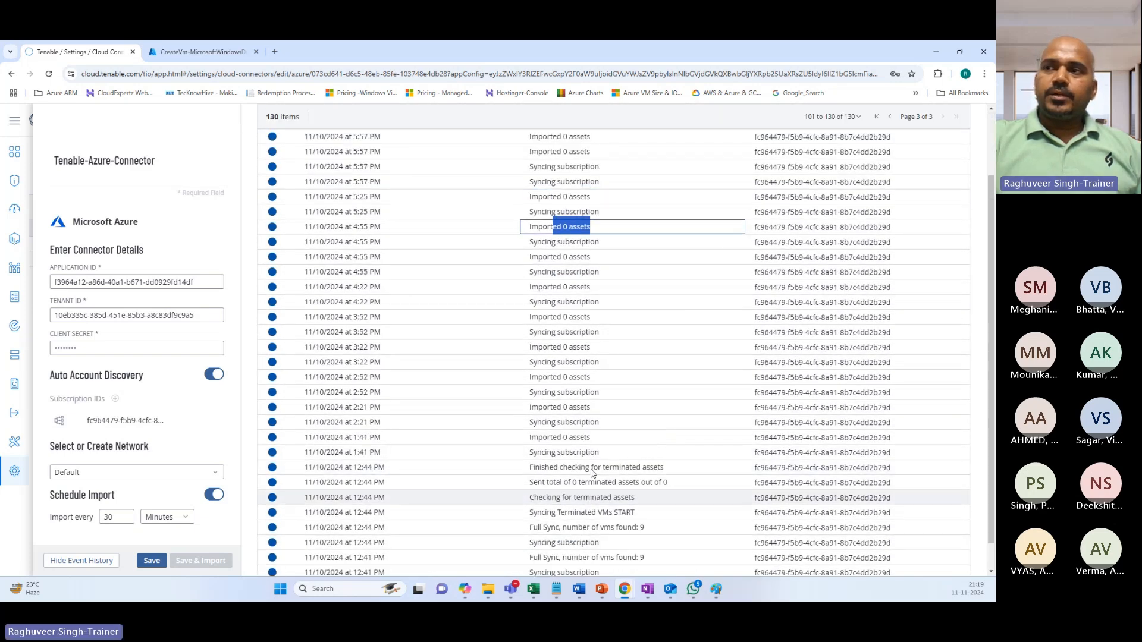
scroll(589, 474, "up", 3)
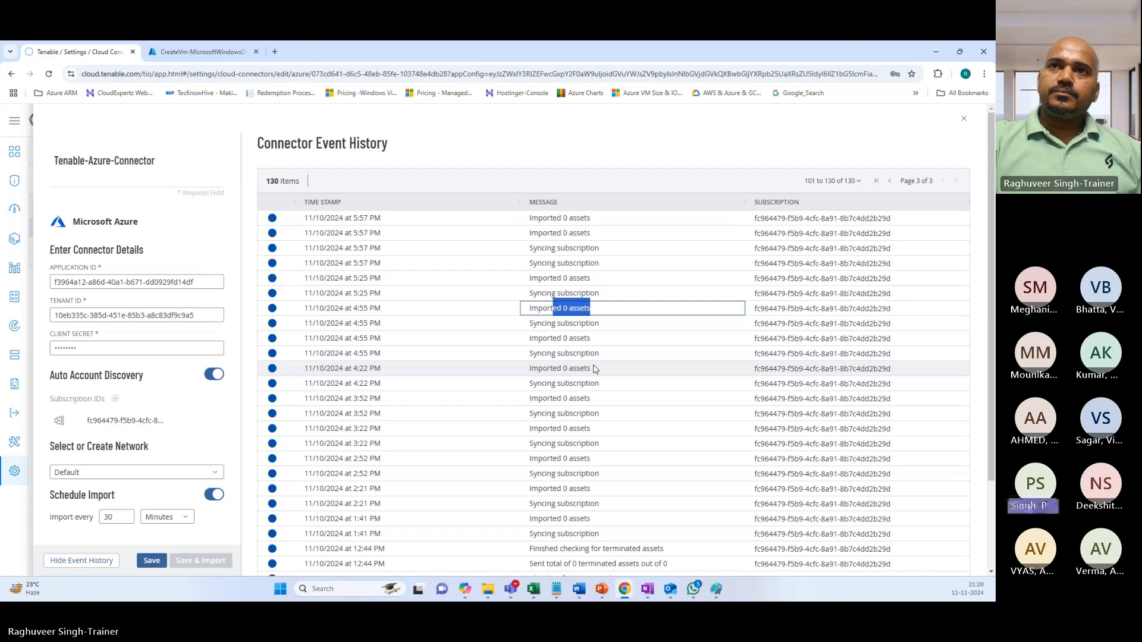
left_click(963, 118)
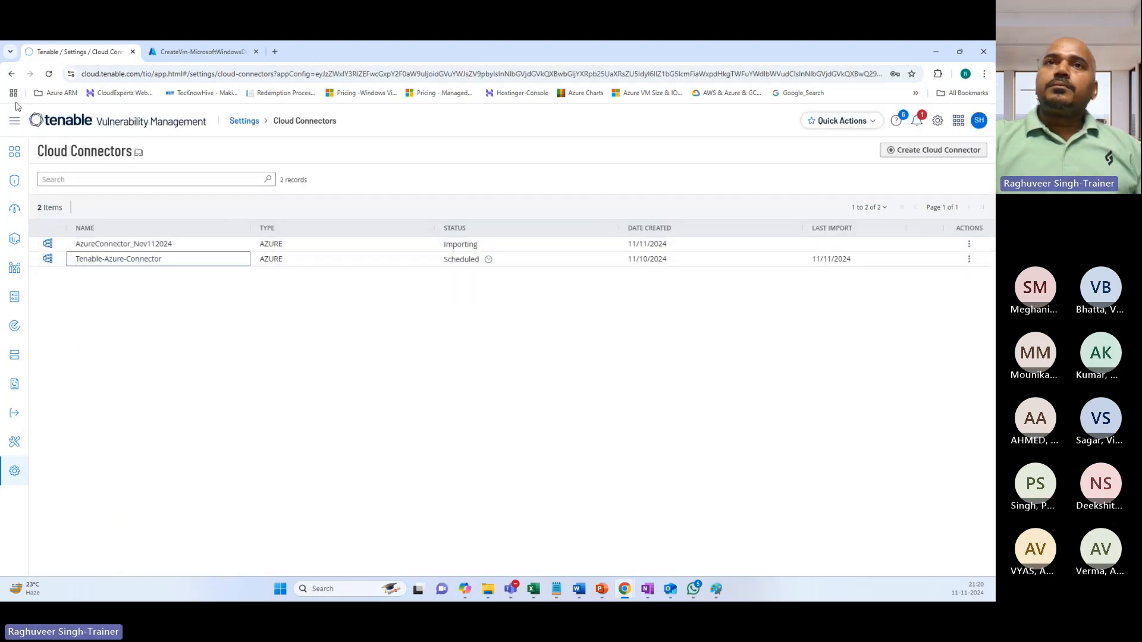
Re-save AzureConnector_Nov112024 with its import interval set to 30 Minutes.
left_click(49, 74)
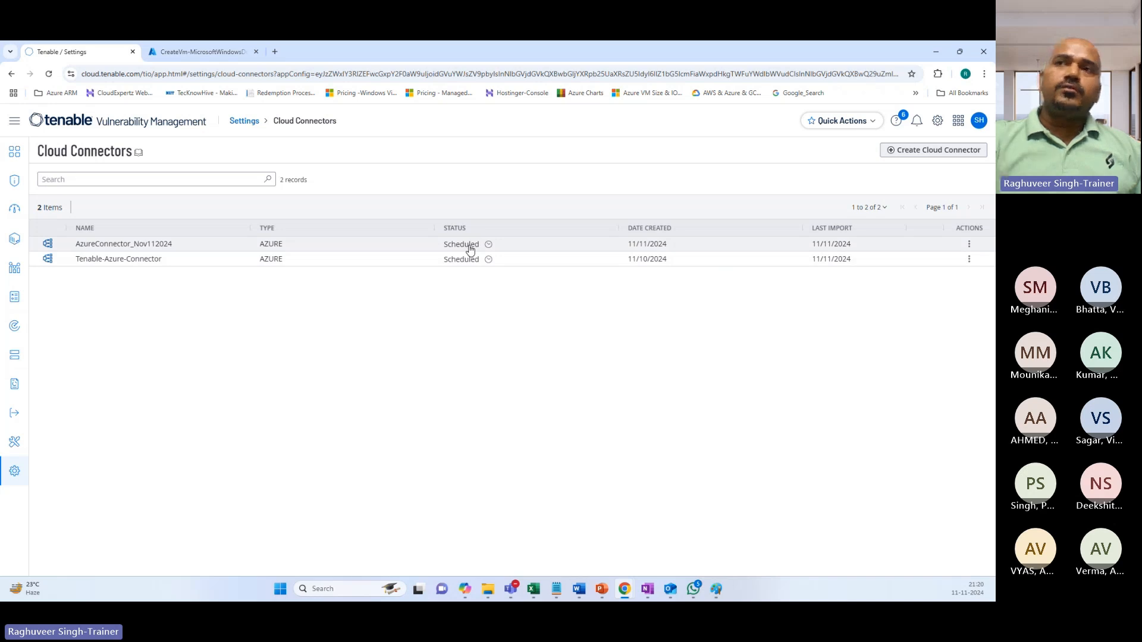
left_click(969, 244)
left_click(696, 246)
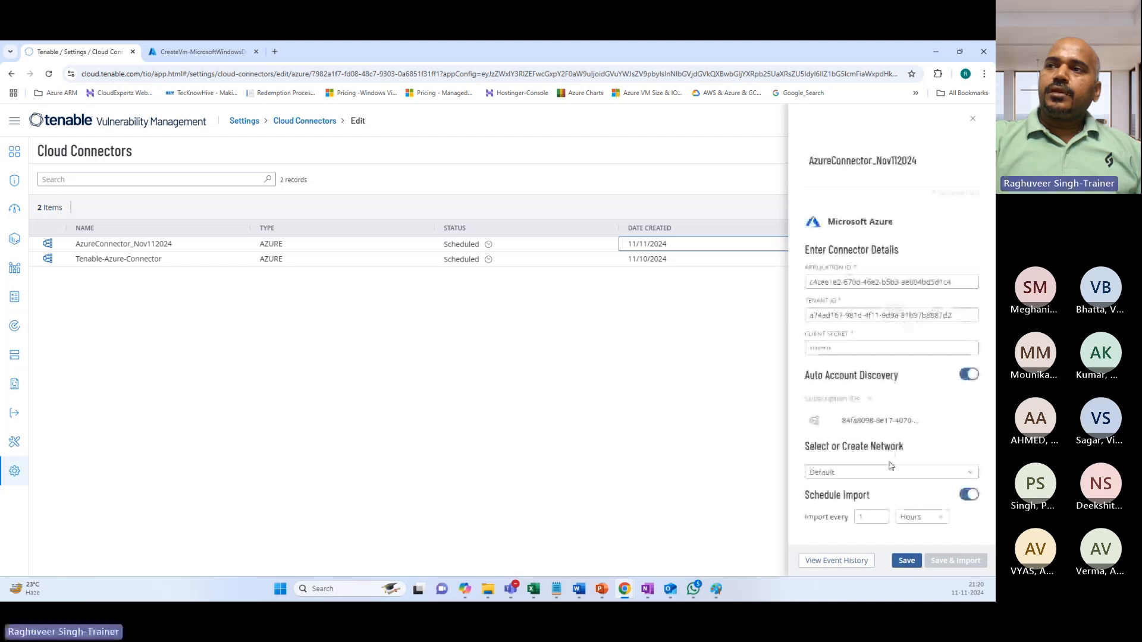
left_click(906, 517)
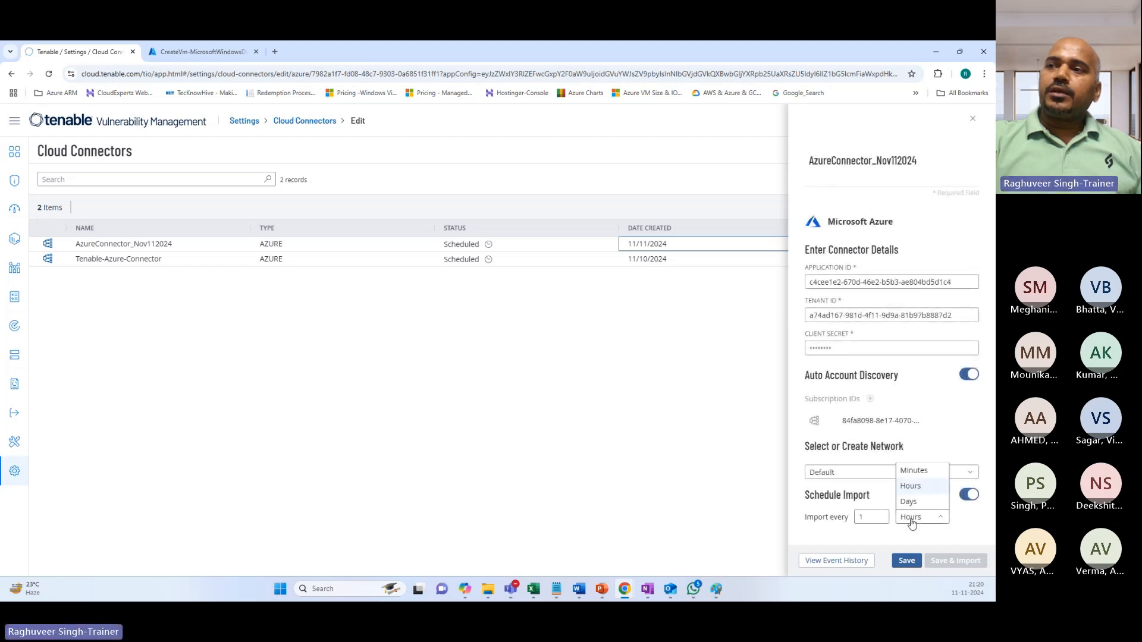
left_click(910, 472)
left_click(871, 517)
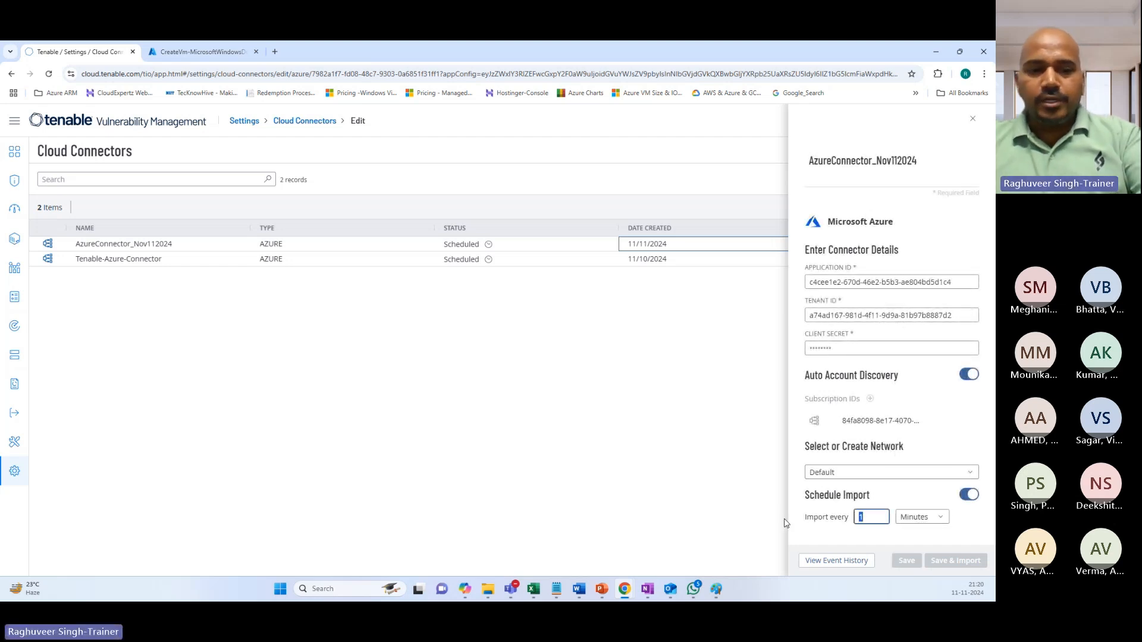
left_click(889, 538)
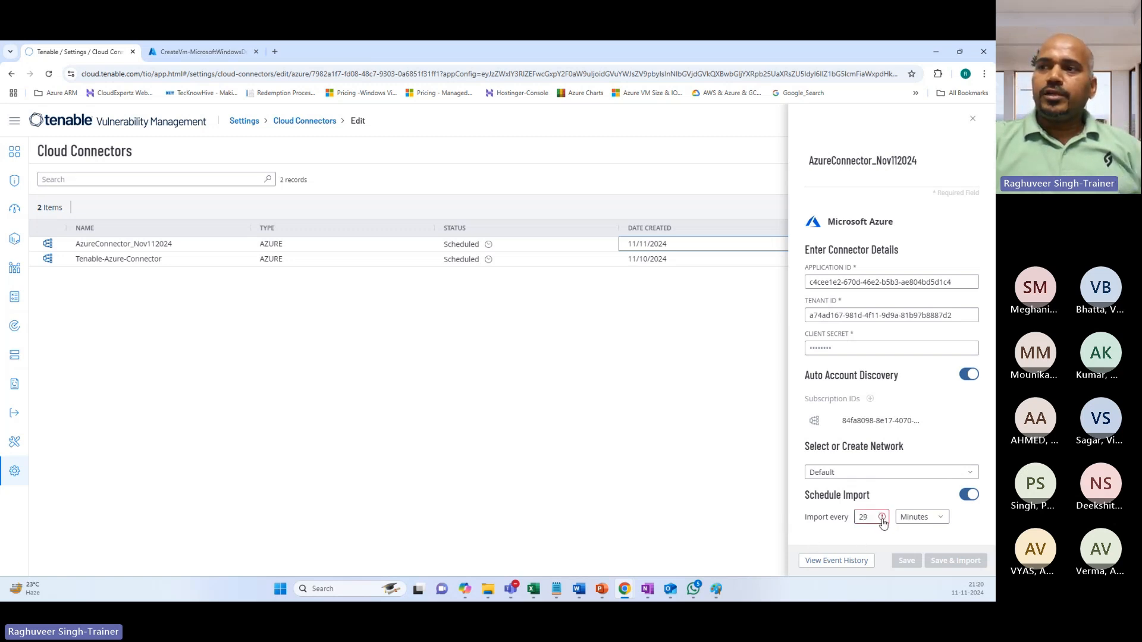
left_click_drag(881, 523, 828, 520)
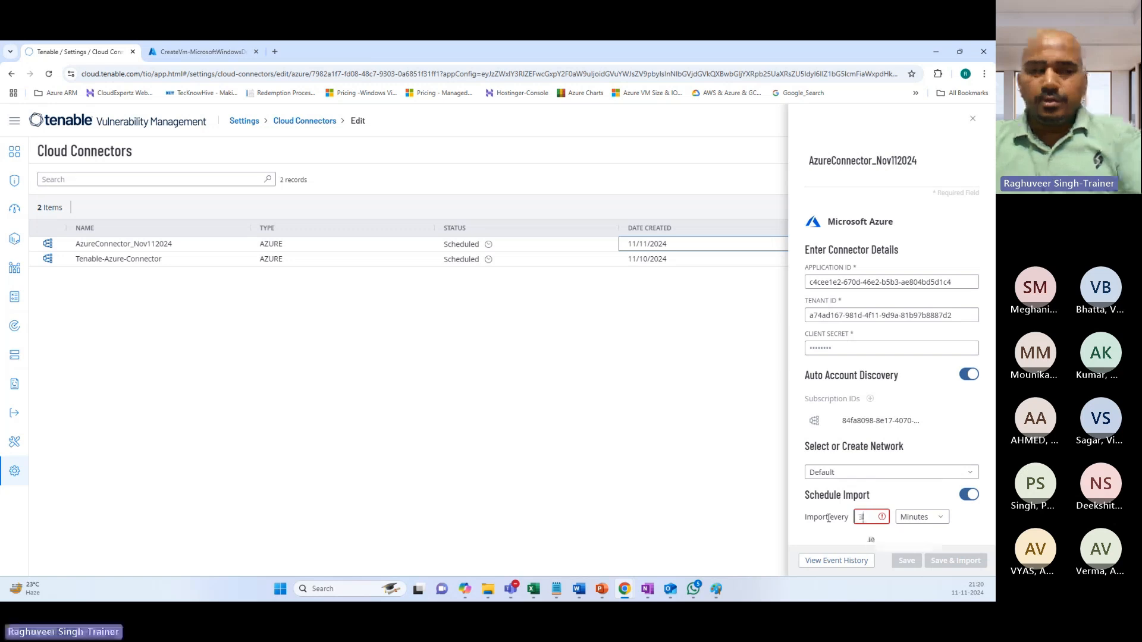
type("30")
left_click(906, 560)
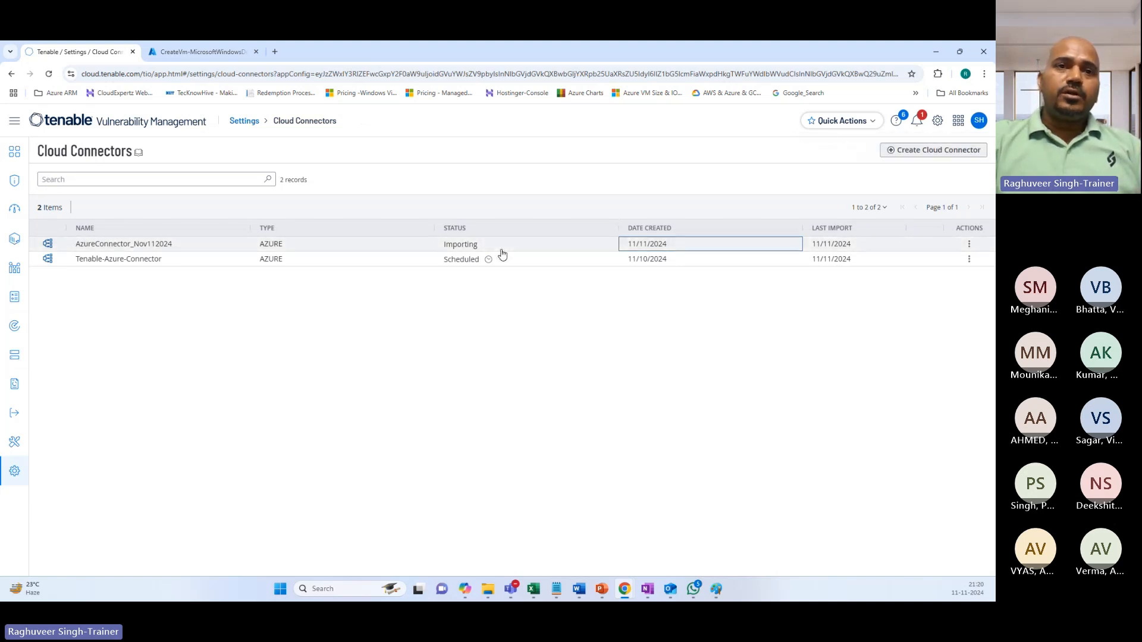
left_click(203, 52)
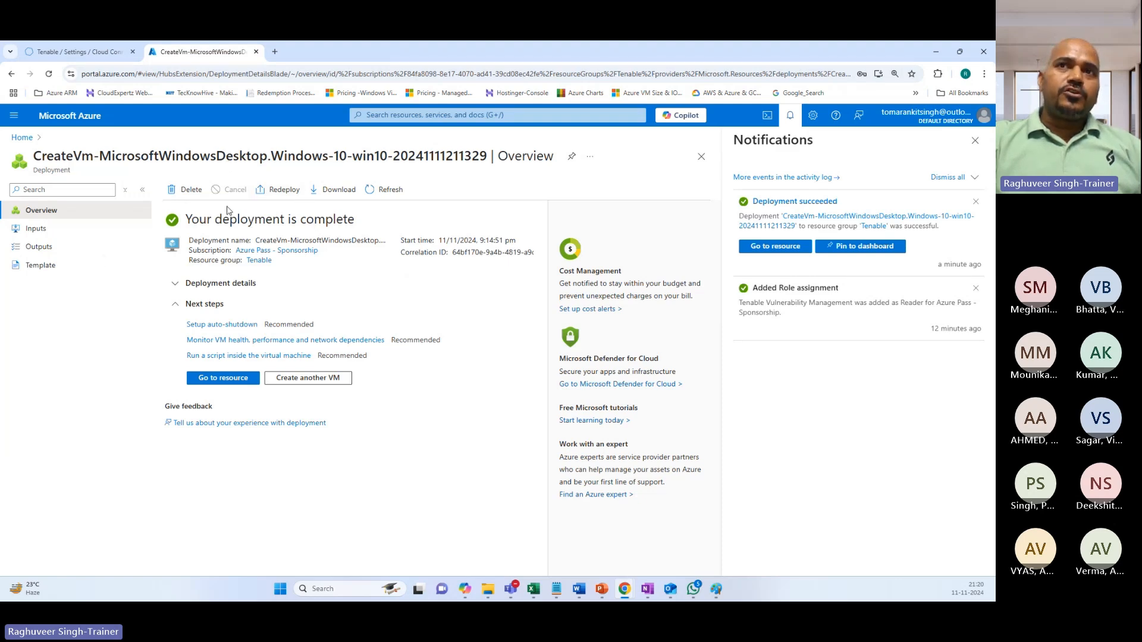
Open Azure's Virtual machines list showing Sample-VM running, then return to Tenable's cloud connectors.
left_click(385, 116)
left_click(385, 284)
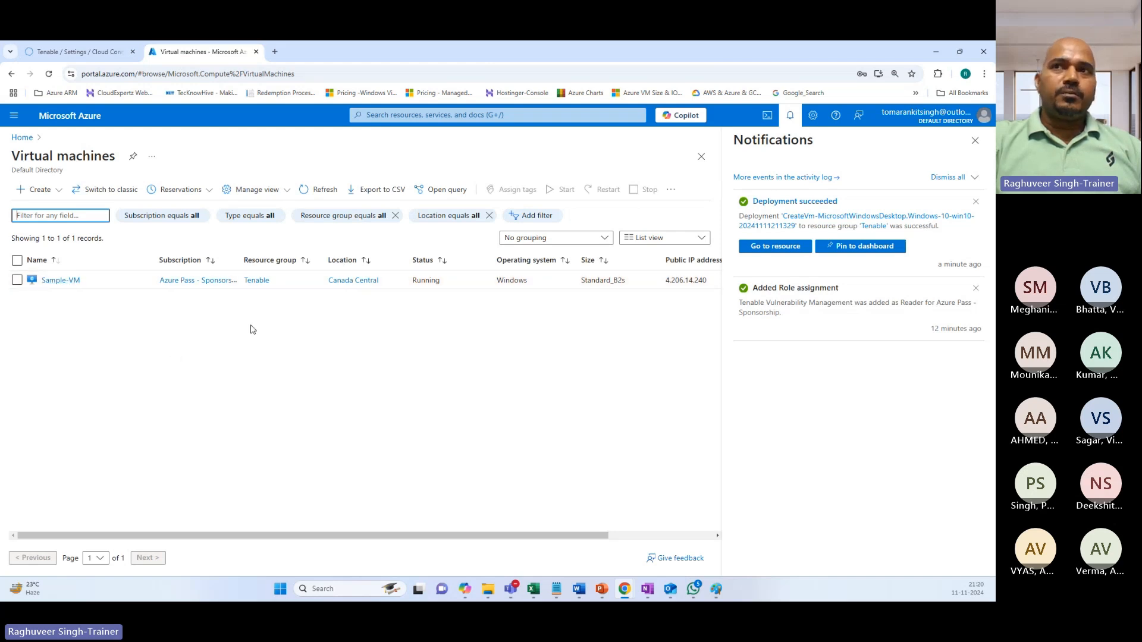
left_click(975, 140)
left_click(77, 52)
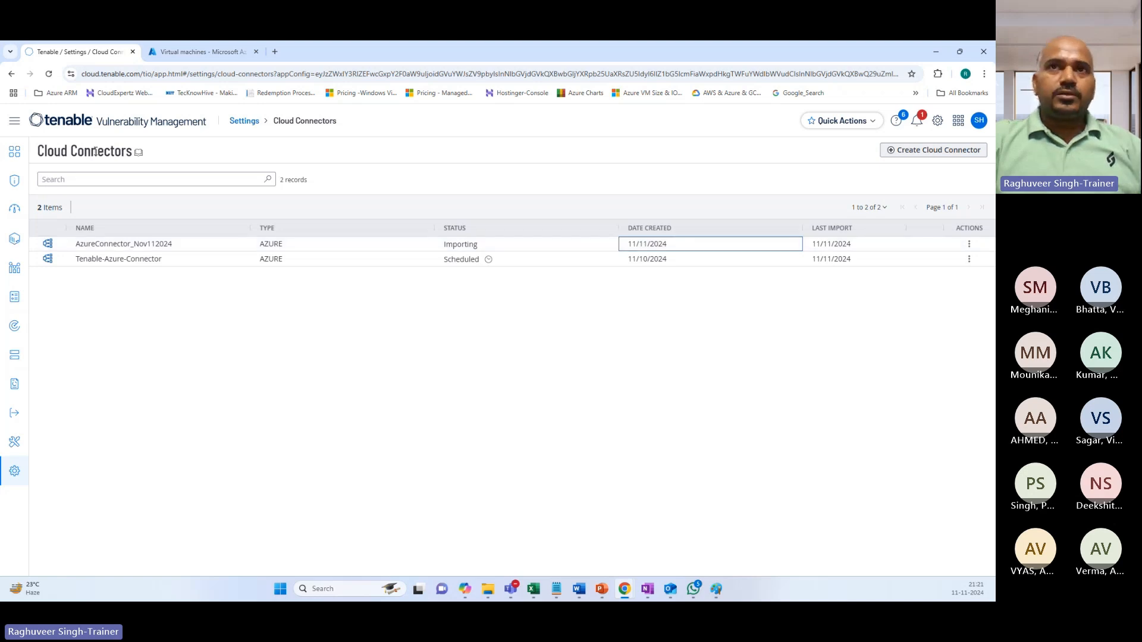
Clear all filters in Tenable Assets to list 13 hosts, including the imported sample-vm.
left_click(14, 122)
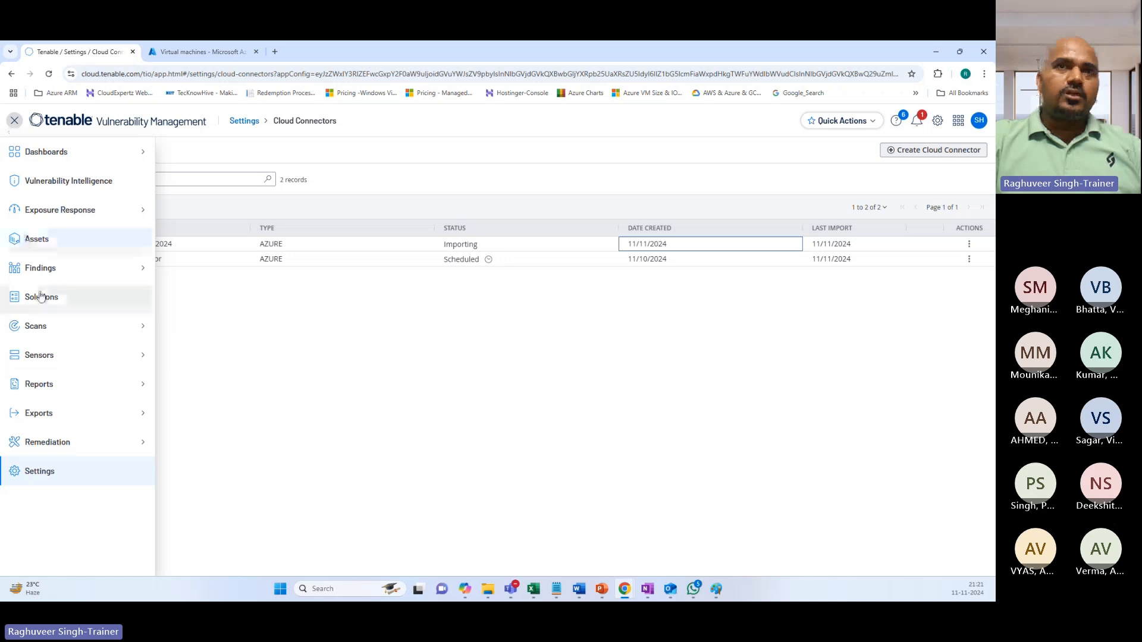
left_click(37, 241)
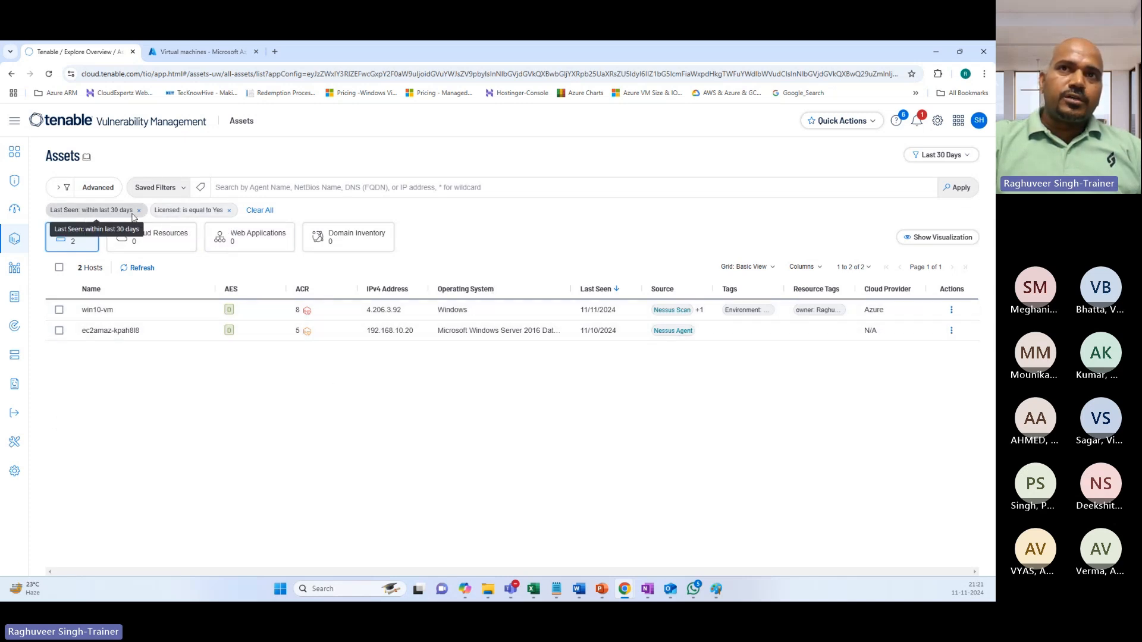
left_click(259, 210)
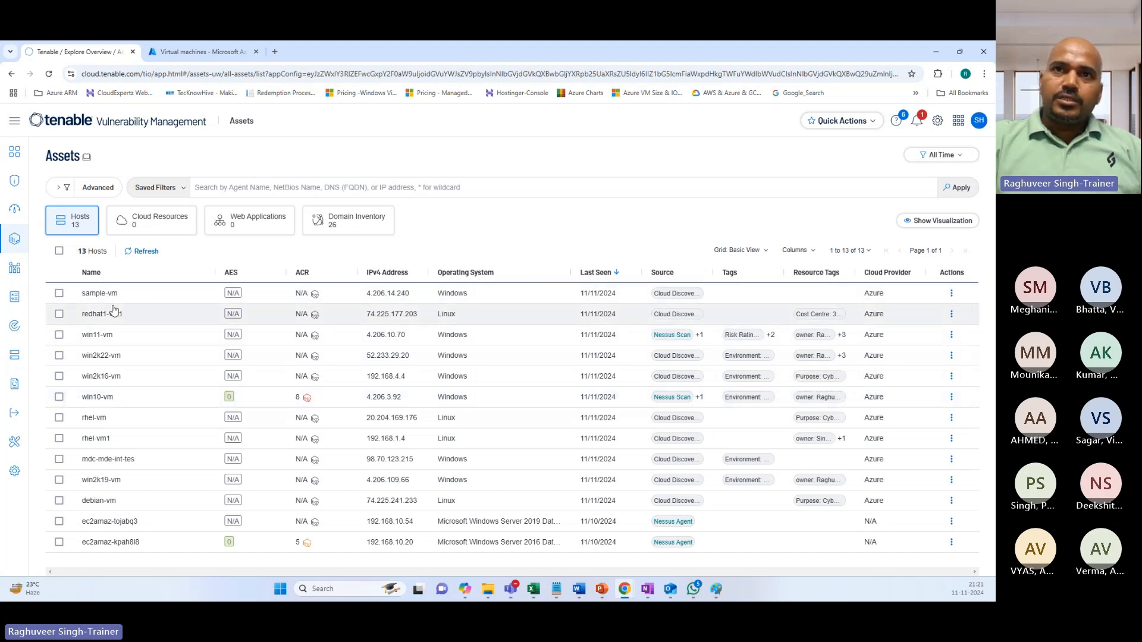
left_click_drag(82, 296, 118, 298)
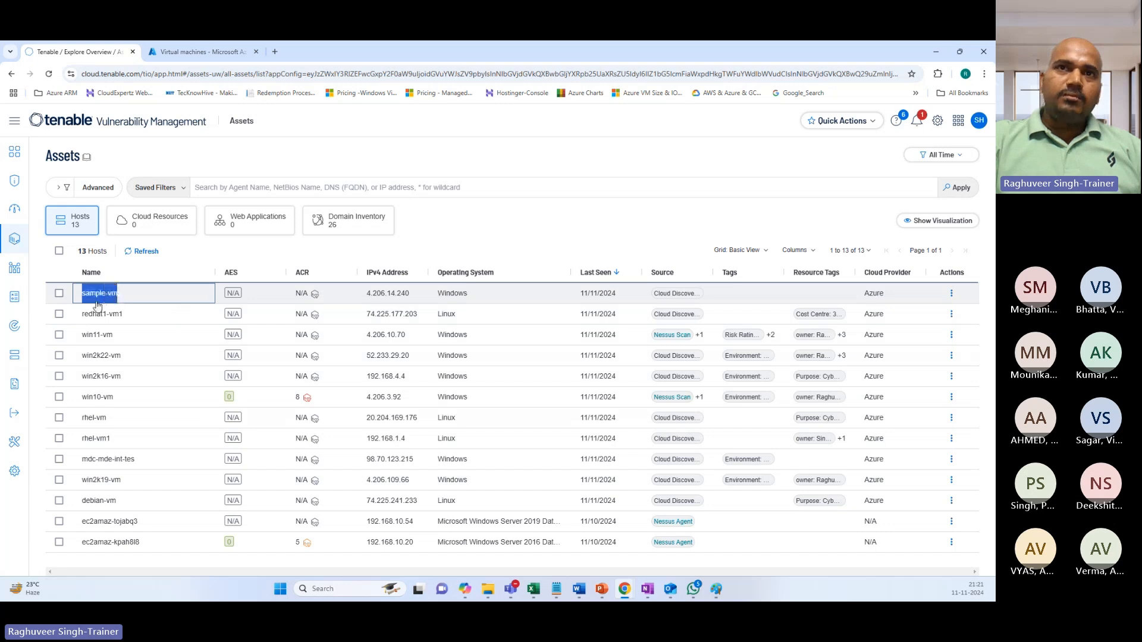
left_click(179, 53)
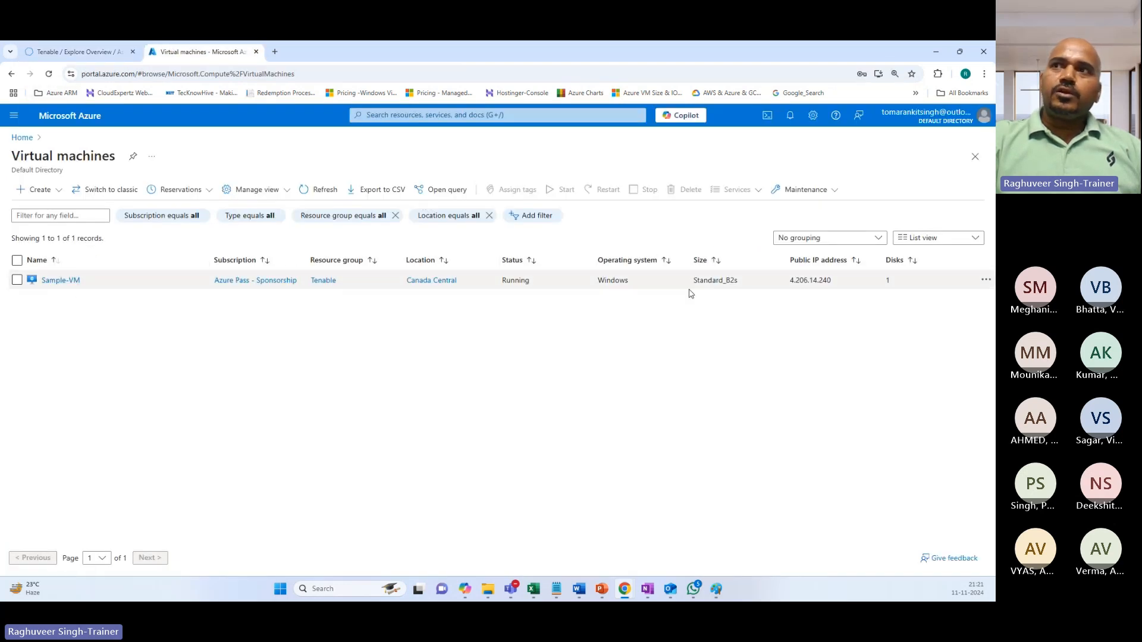
Check Sample-VM's public IP 4.206.14.240 and private IP 10.0.0.4 in its Azure overview.
left_click(57, 280)
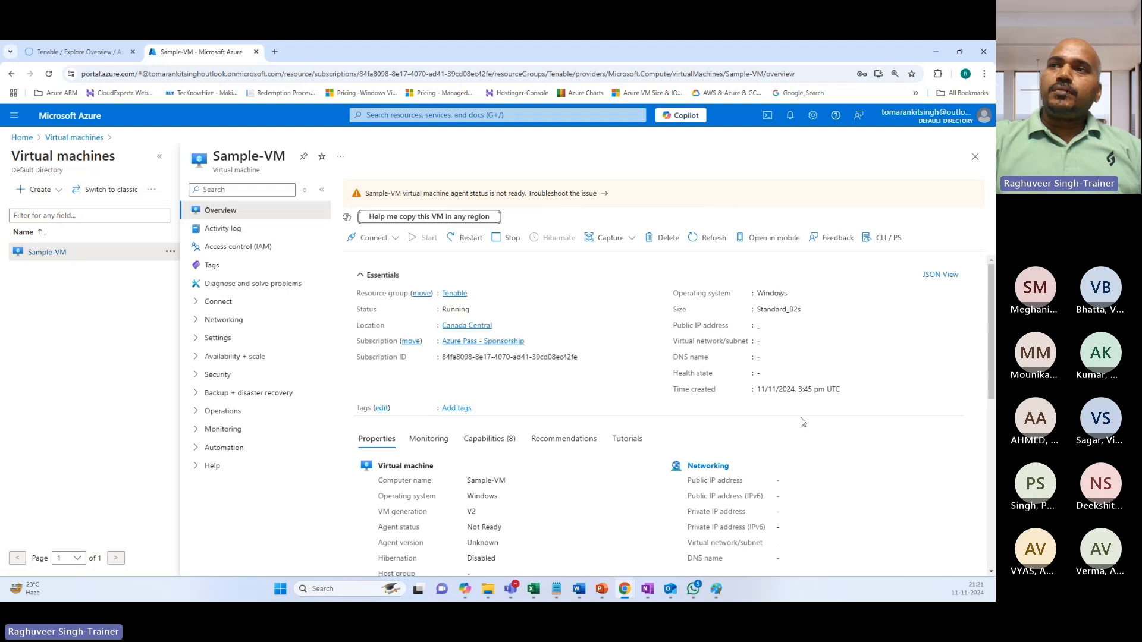
scroll(777, 292, "down", 3)
scroll(791, 357, "up", 1)
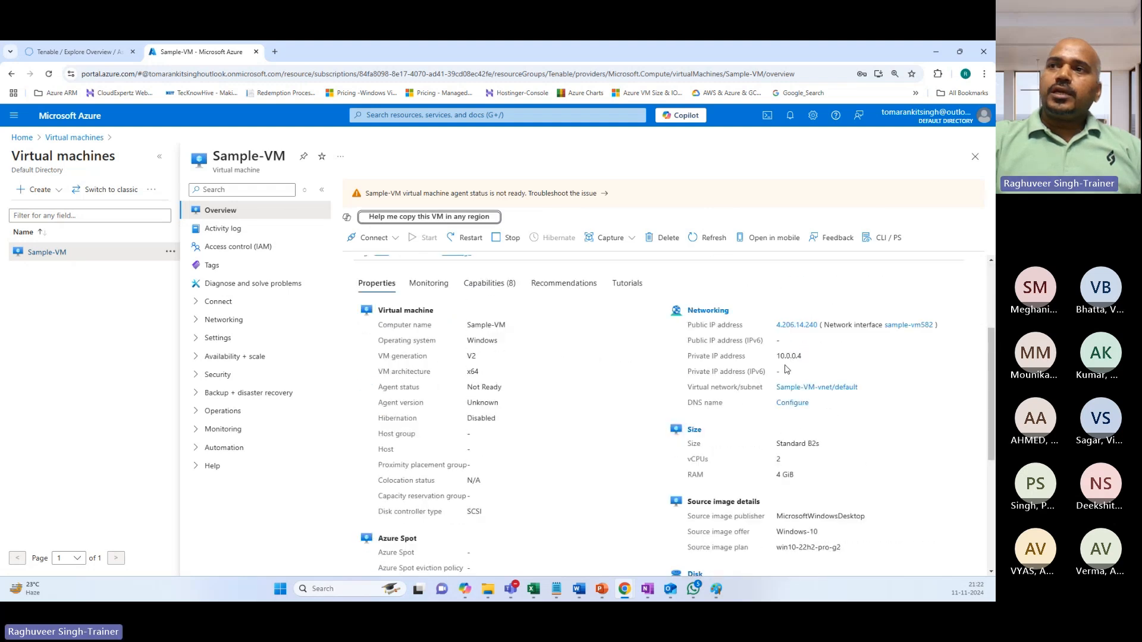
left_click(88, 55)
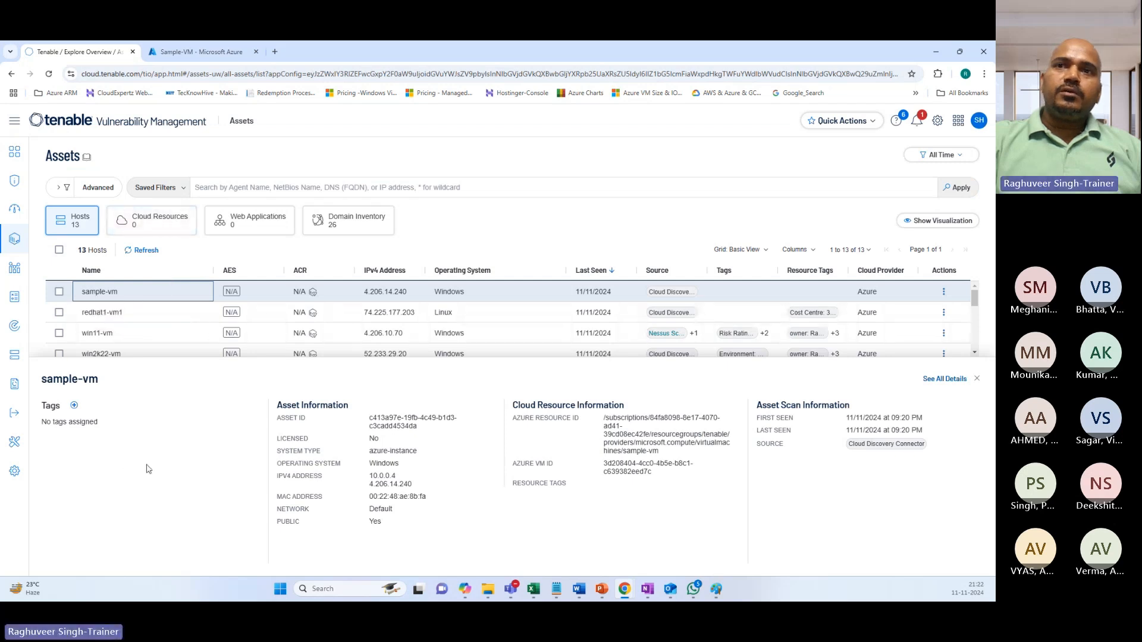
Compare sample-vm's IPs 10.0.0.4 and 4.206.14.240 in Tenable against the Azure Sample-VM.
left_click_drag(368, 477, 398, 479)
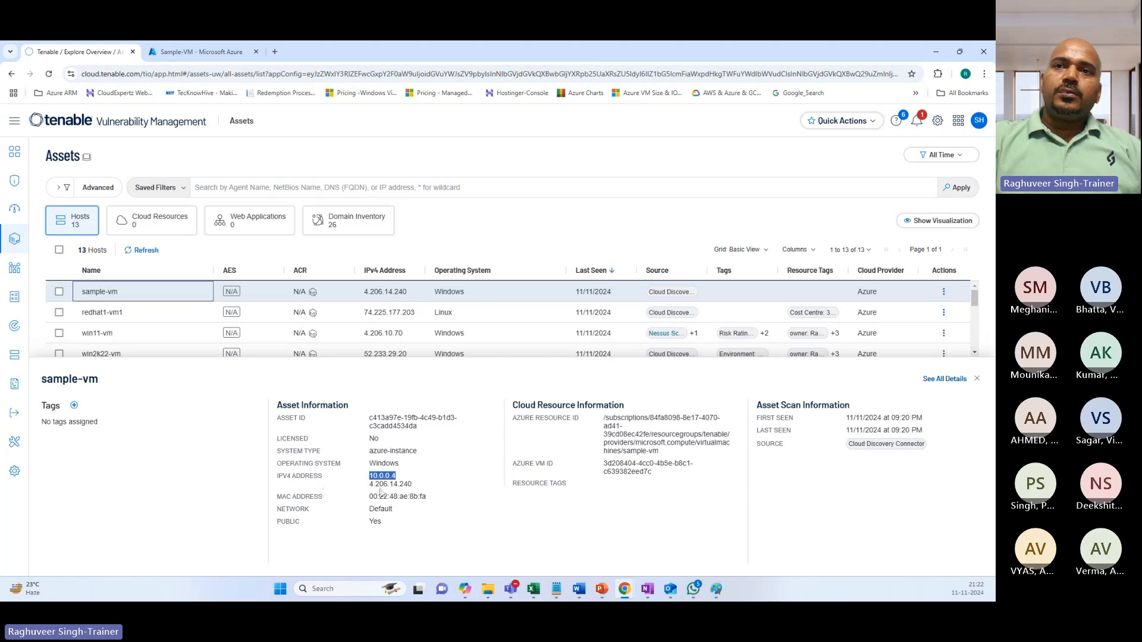
left_click(393, 487)
left_click_drag(393, 486, 421, 489)
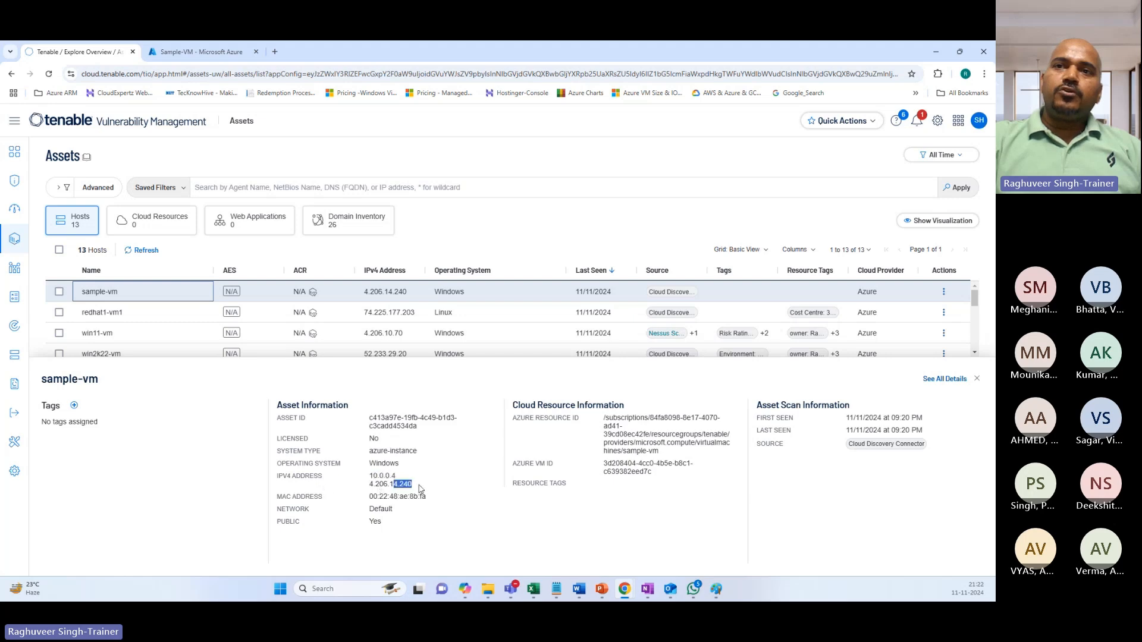
left_click(188, 54)
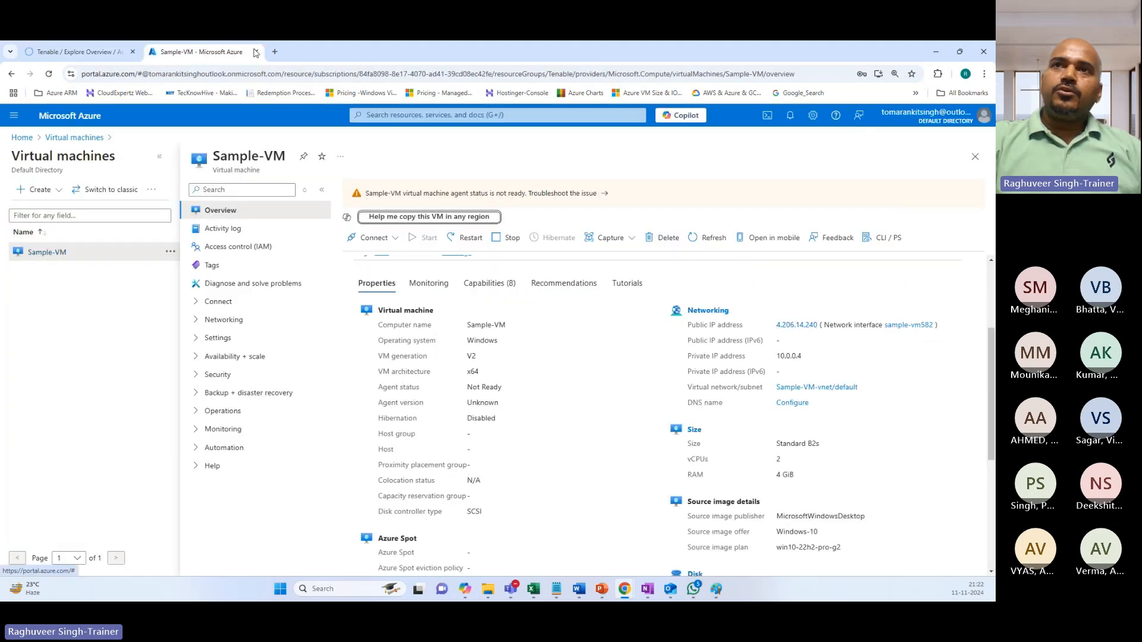
left_click(77, 52)
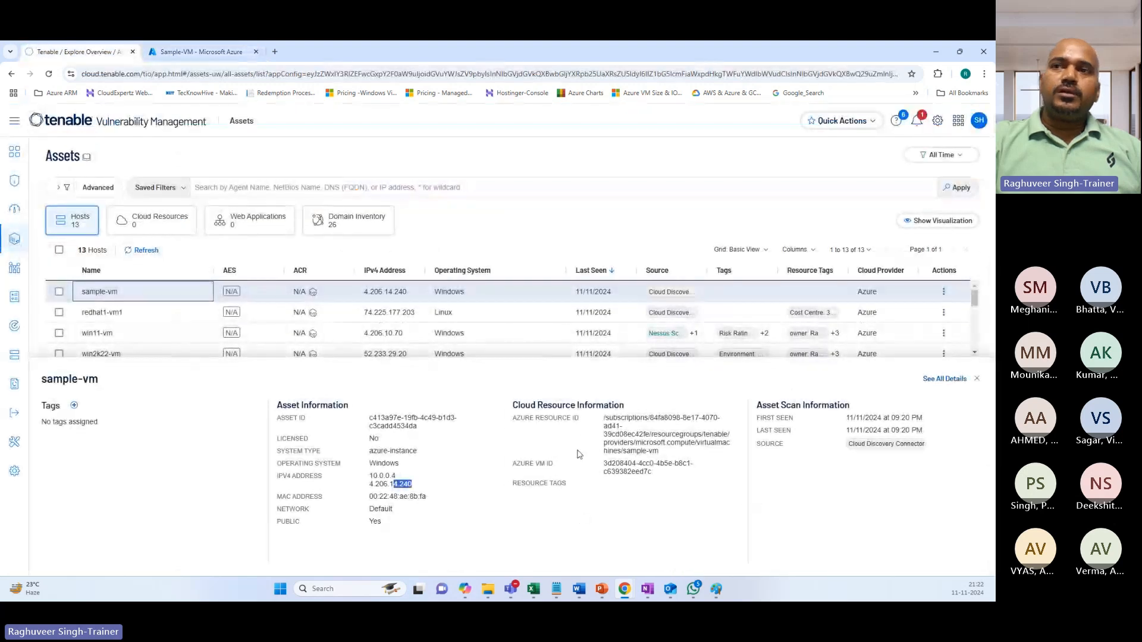
Review sample-vm's Azure resource ID, VM ID, first-seen date and Cloud Discovery Connector source, then close the panel.
left_click_drag(604, 418, 687, 458)
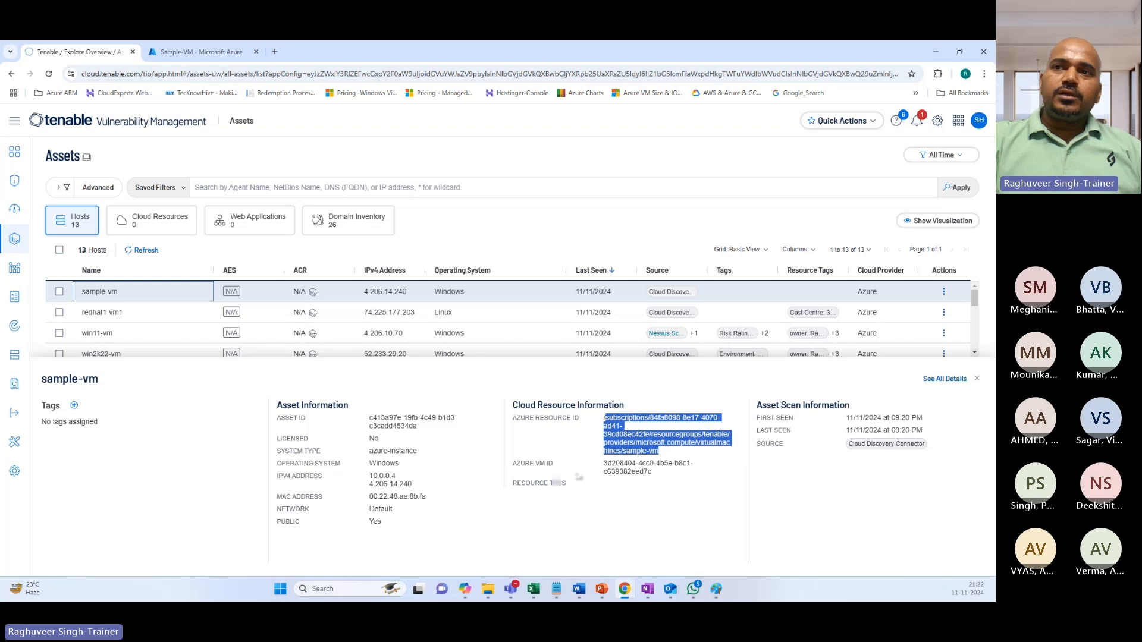
left_click_drag(608, 463, 664, 473)
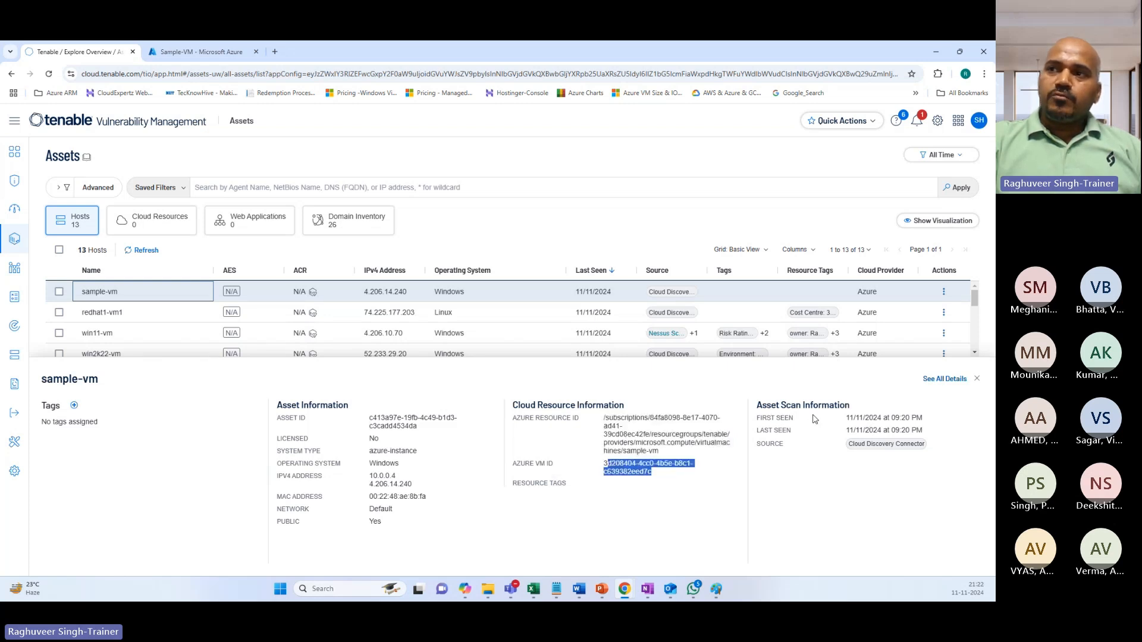
left_click_drag(882, 418, 906, 434)
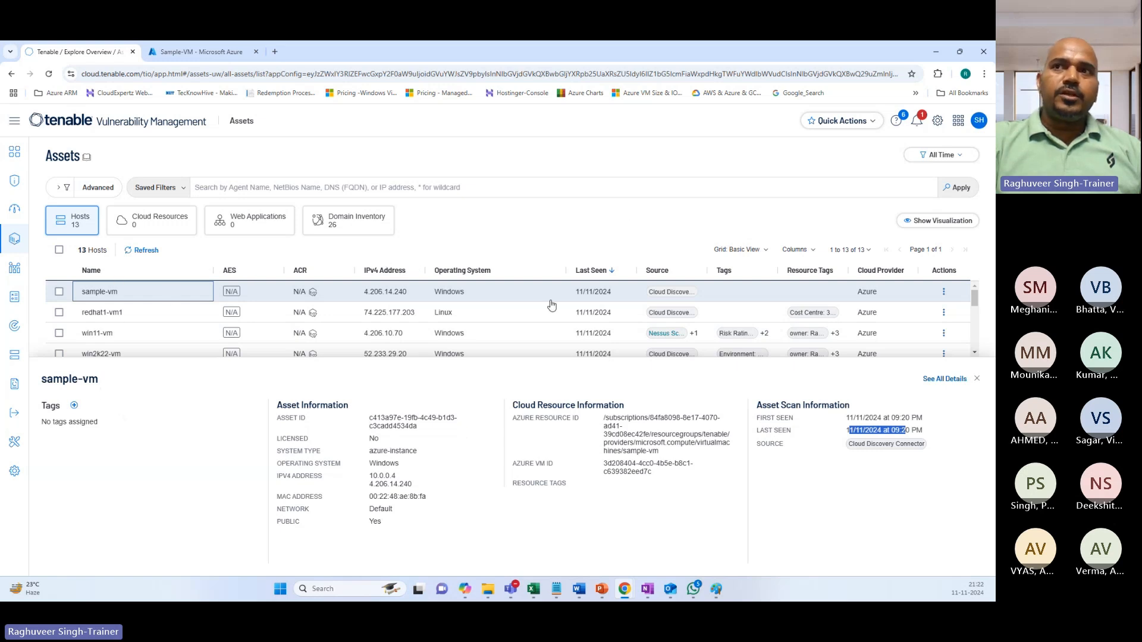
mouse_move(851, 449)
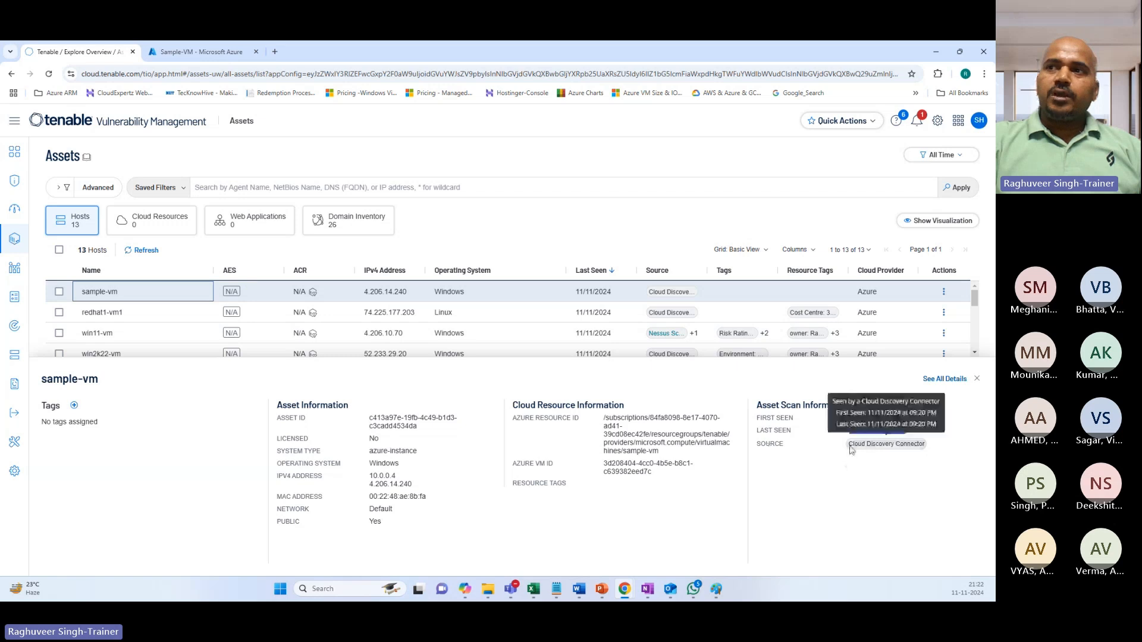
left_click_drag(851, 450, 923, 449)
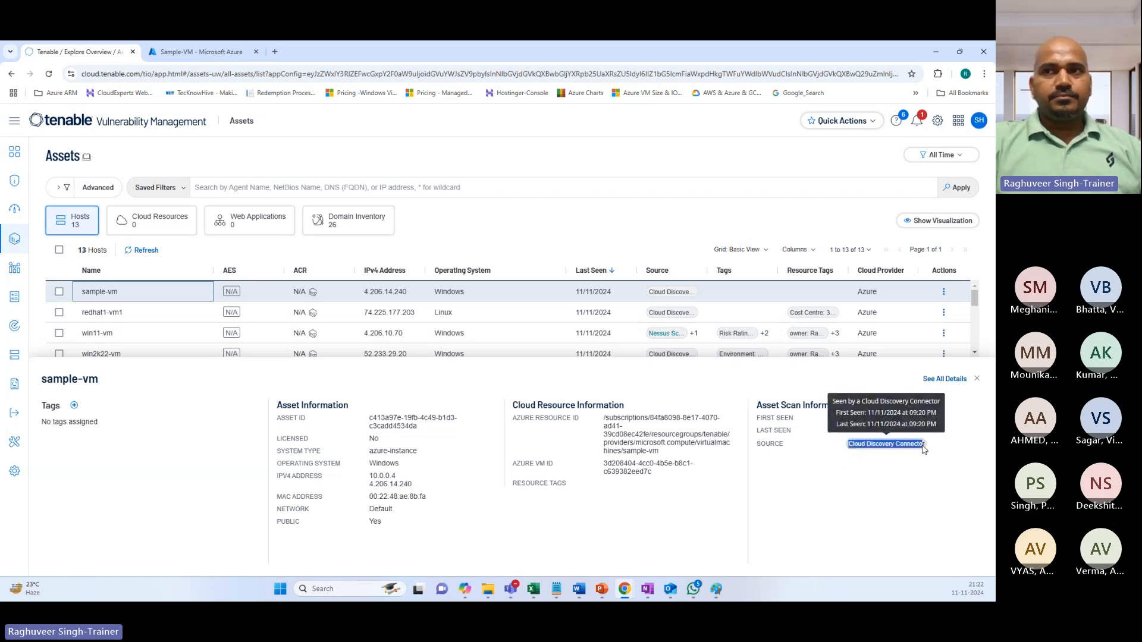
left_click(644, 212)
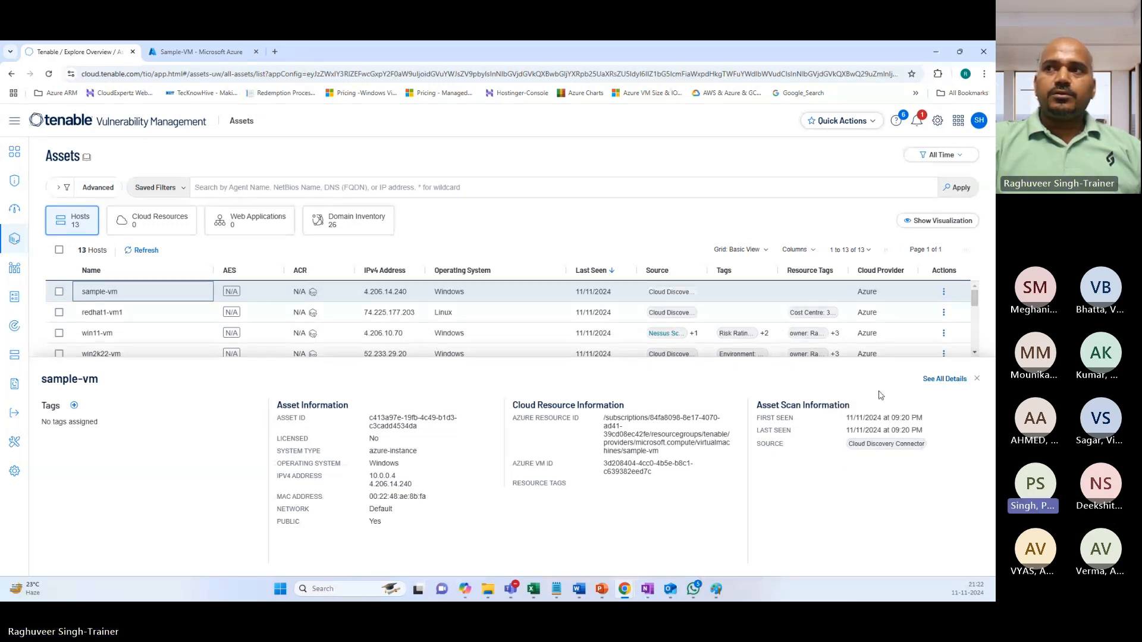
left_click(978, 381)
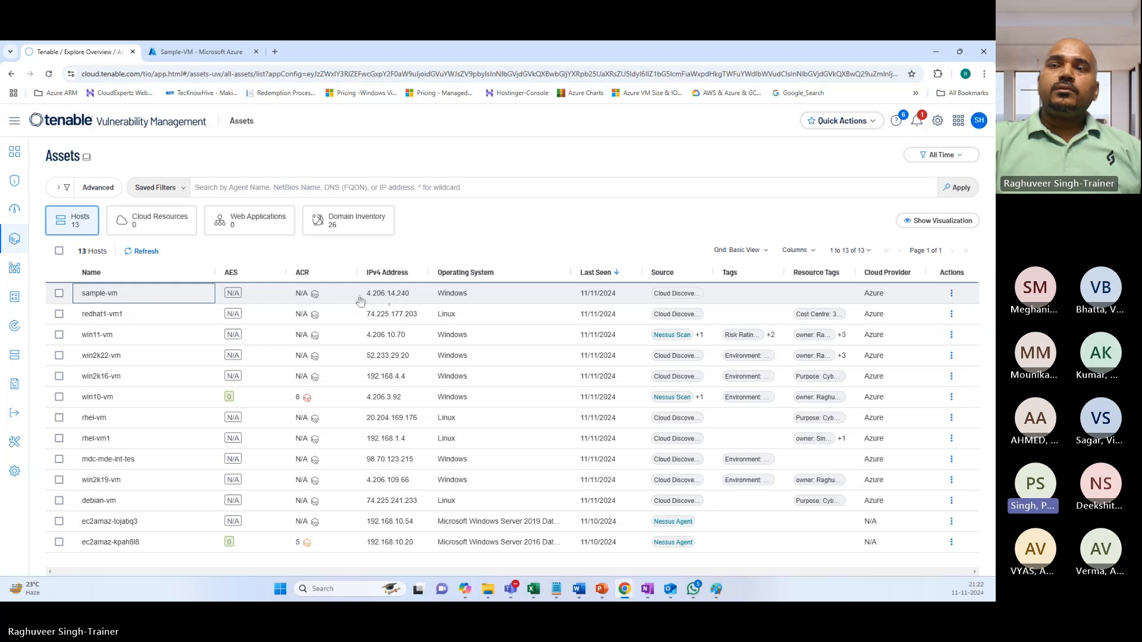
Open the sample-vm row to show its Azure resource details and Cloud Discovery Connector source.
left_click(99, 295)
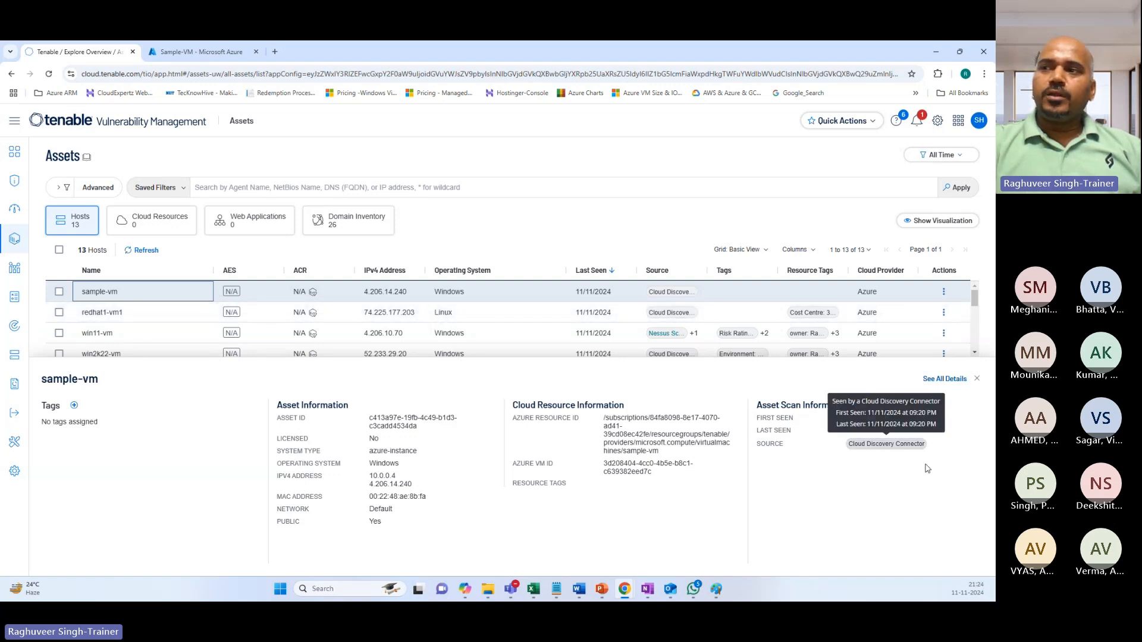
Highlight sample-vm's 09:20 PM first-seen time, then bring Azure's Sample-VM overview back up.
left_click_drag(890, 420, 922, 419)
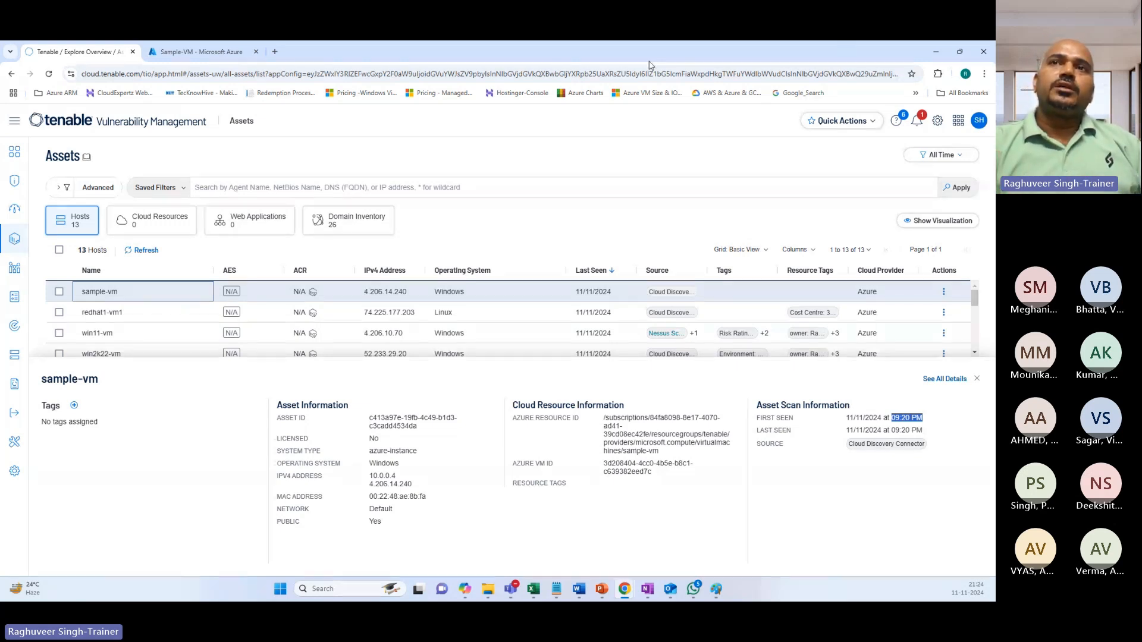
left_click(199, 52)
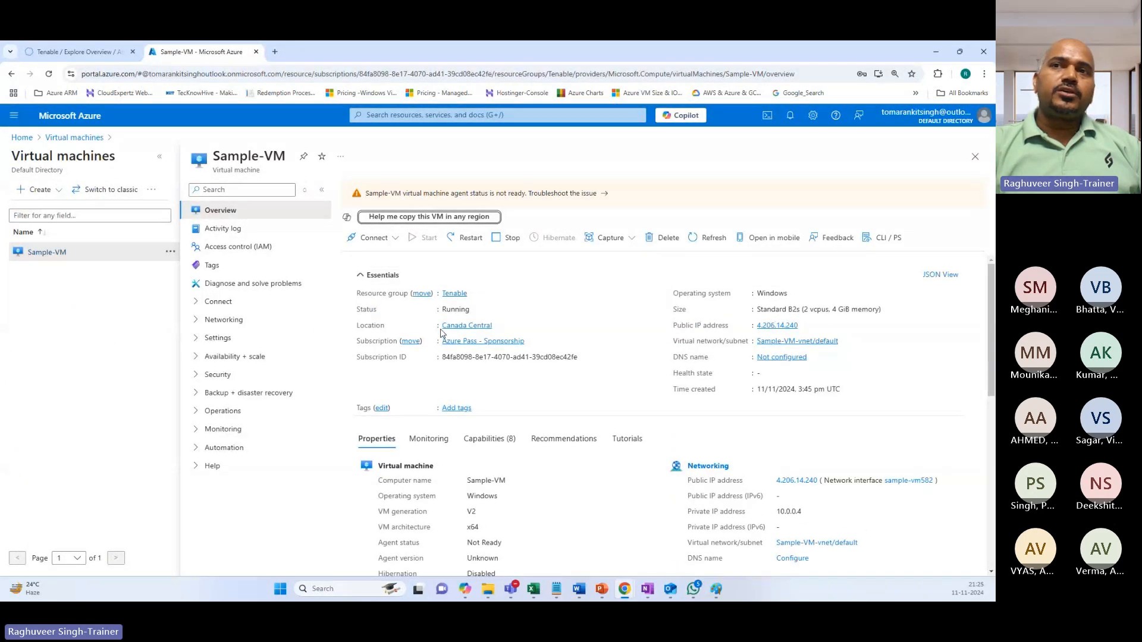
Copy Sample-VM's Canada Central location and return to sample-vm's asset details in Tenable.
left_click(500, 327)
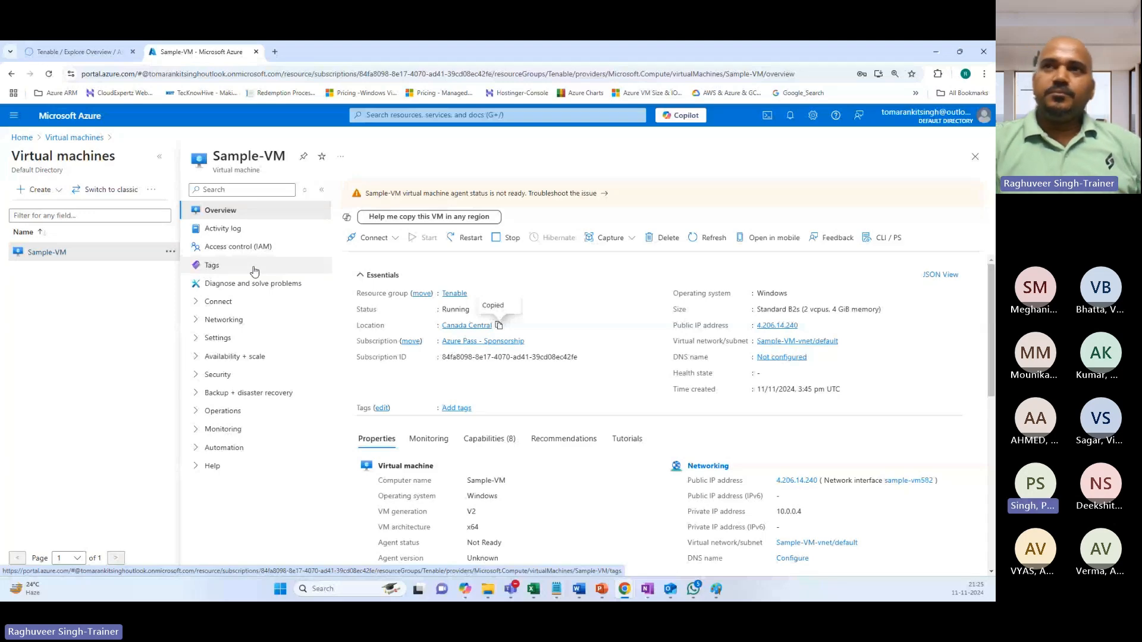
left_click(104, 58)
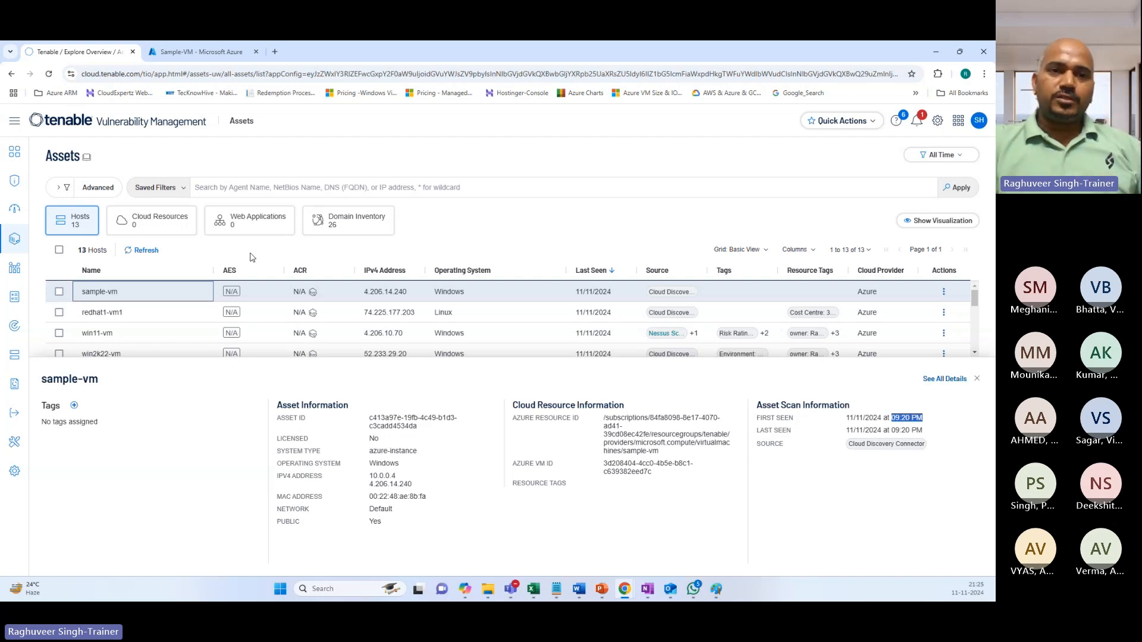
Close Tenable's sample-vm detail panel and return to Azure's Sample-VM overview.
scroll(336, 316, "down", 2)
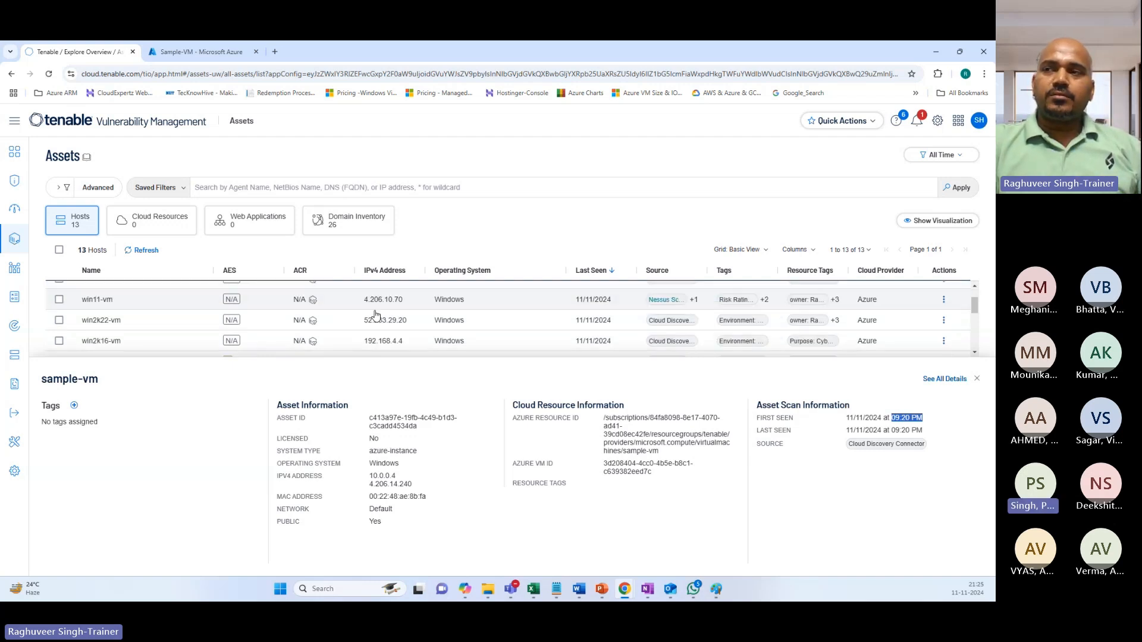
left_click(835, 507)
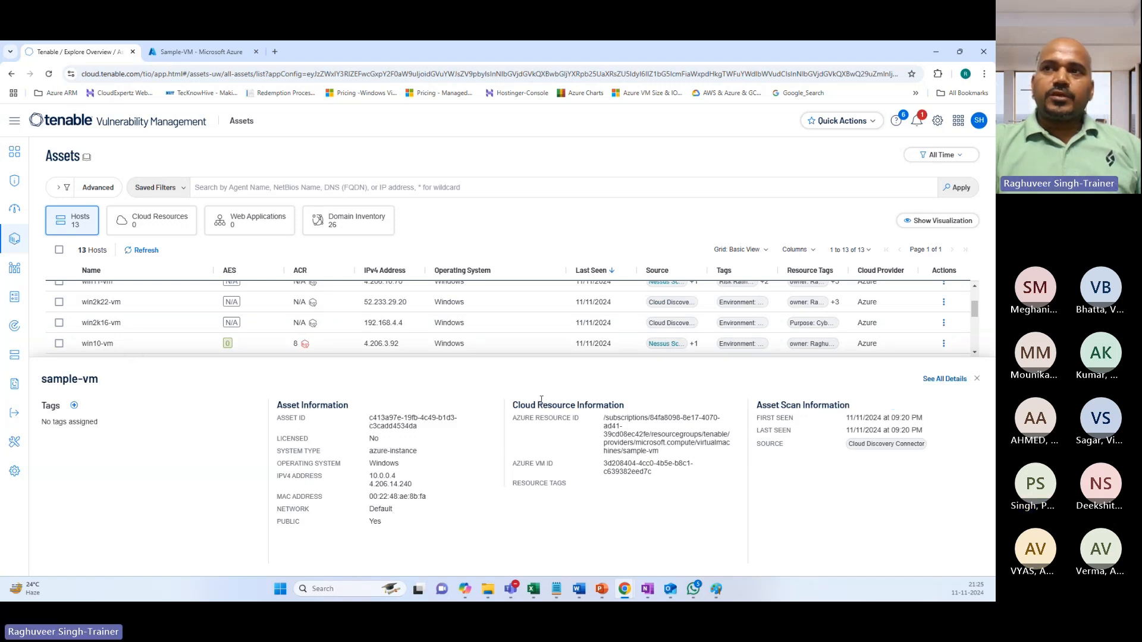
scroll(476, 323, "up", 2)
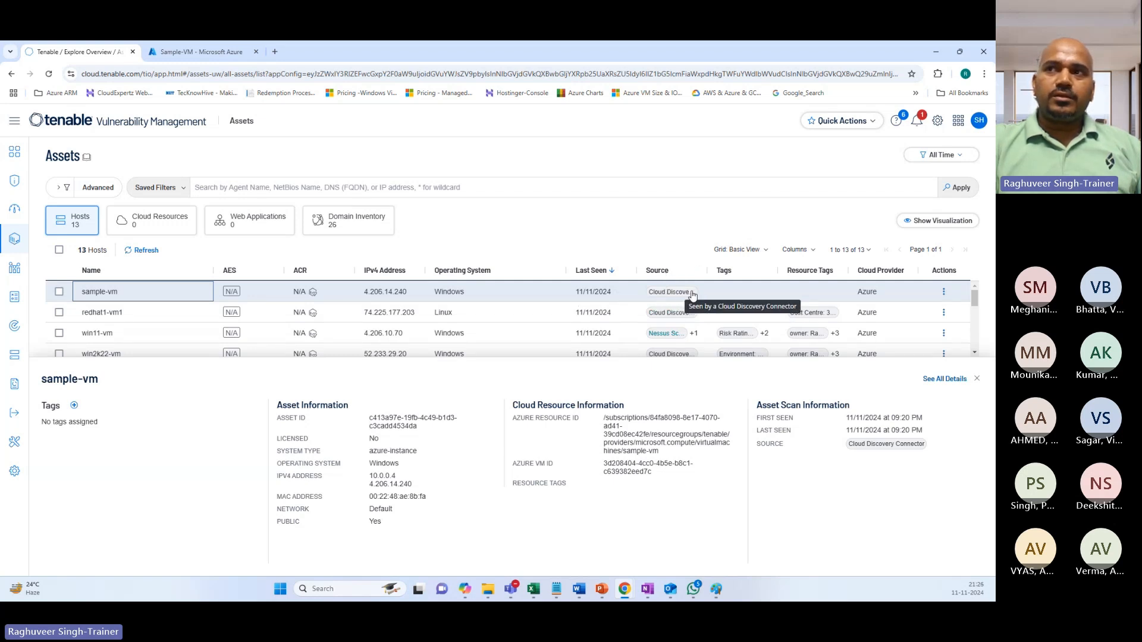
left_click(976, 378)
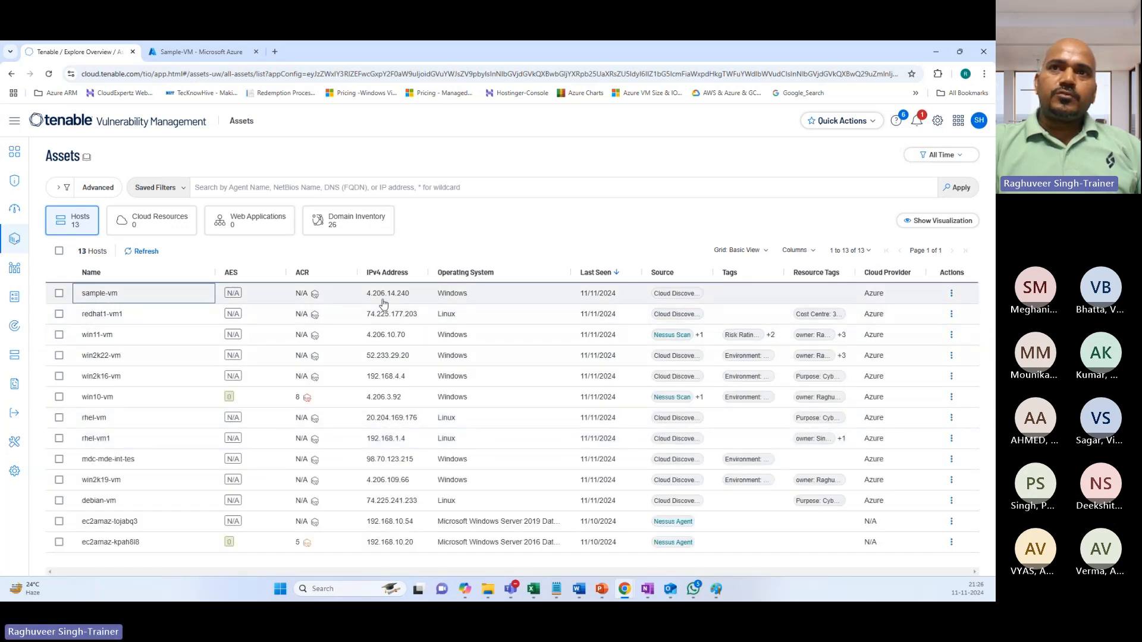
left_click(184, 52)
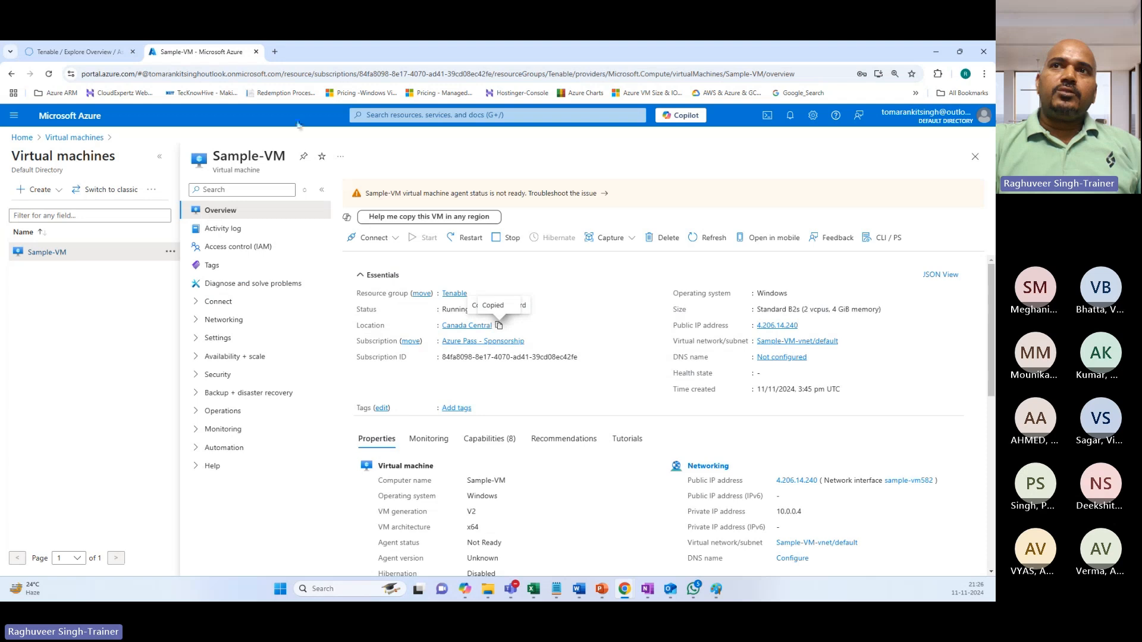
Start a new virtual machine under Azure Pass - Sponsorship in the Tenable resource group.
left_click(432, 114)
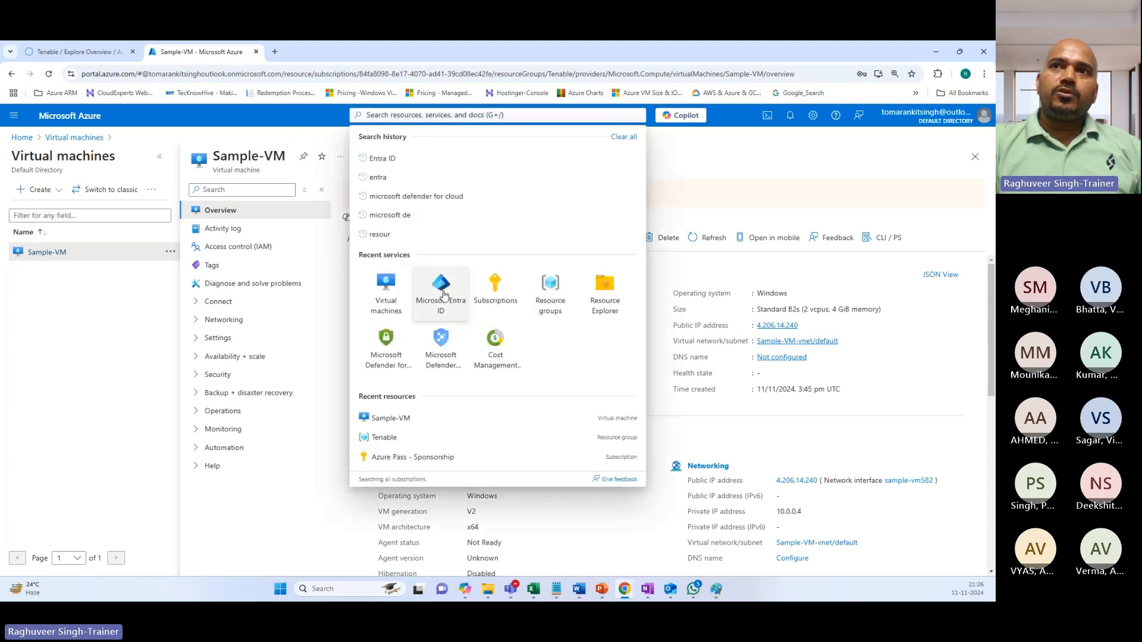
left_click(397, 293)
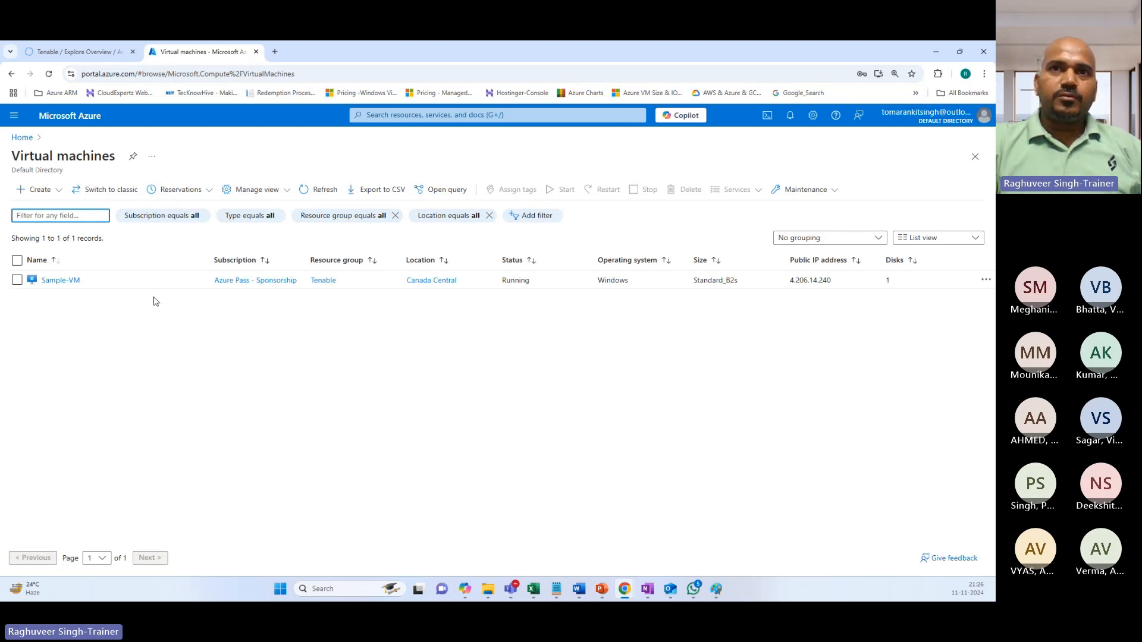
left_click(33, 191)
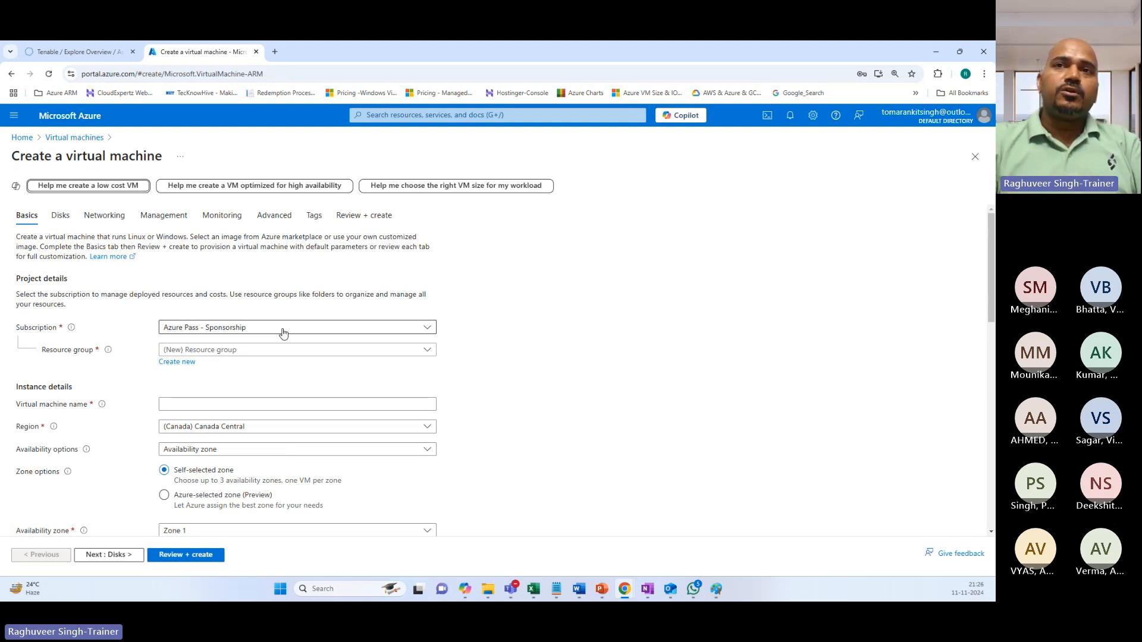
left_click(269, 331)
left_click(250, 369)
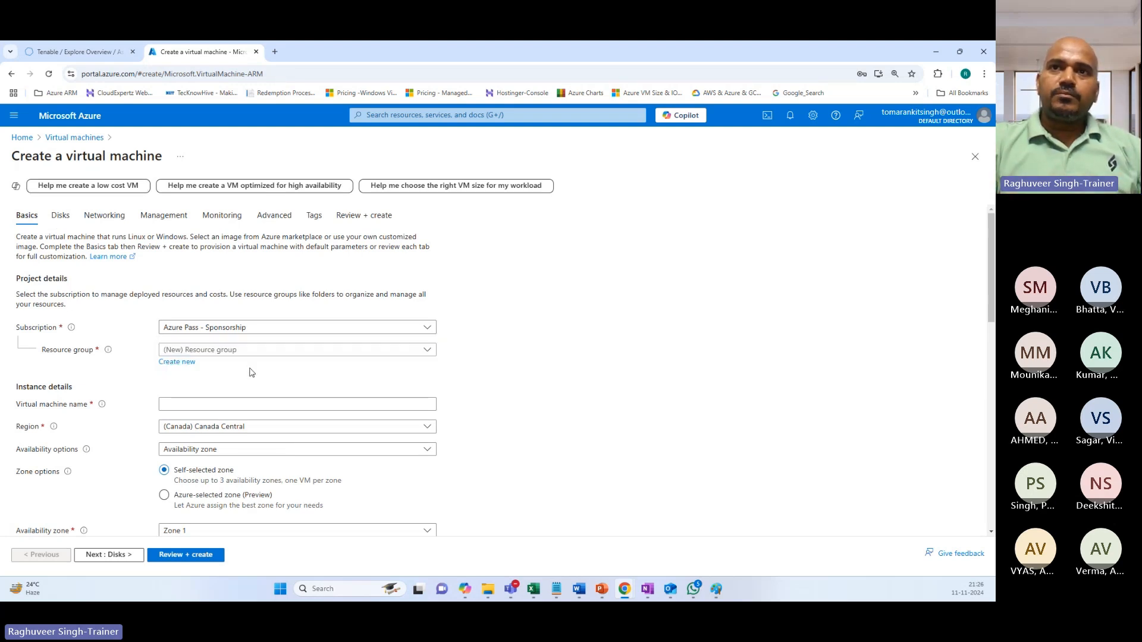
left_click(208, 351)
left_click(188, 400)
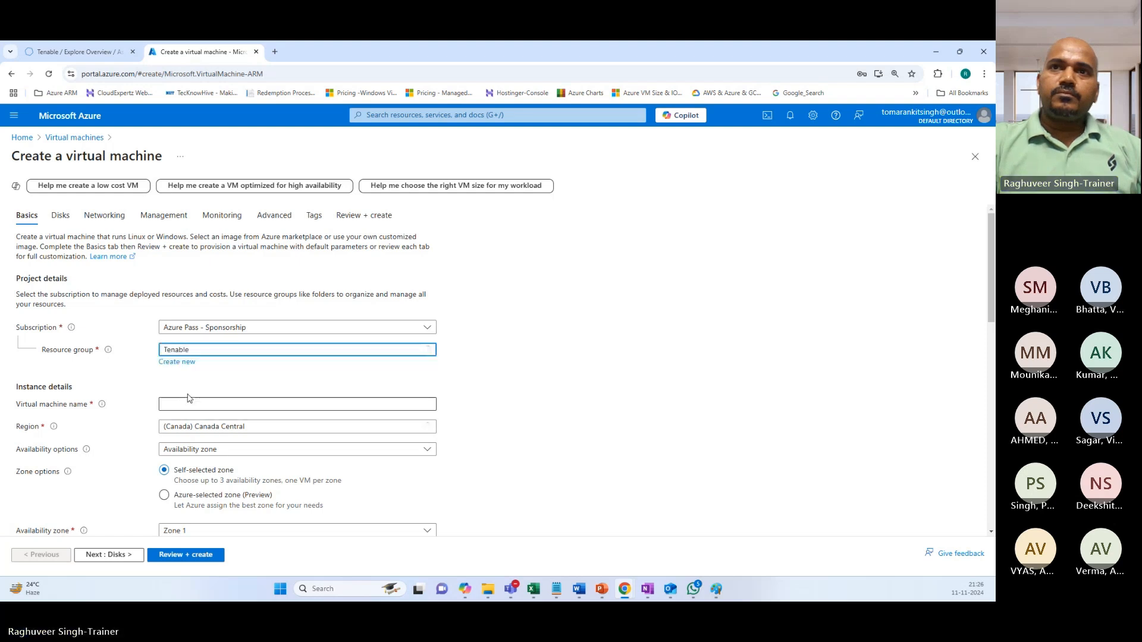
Name the new virtual machine Win2K16.
left_click(203, 405)
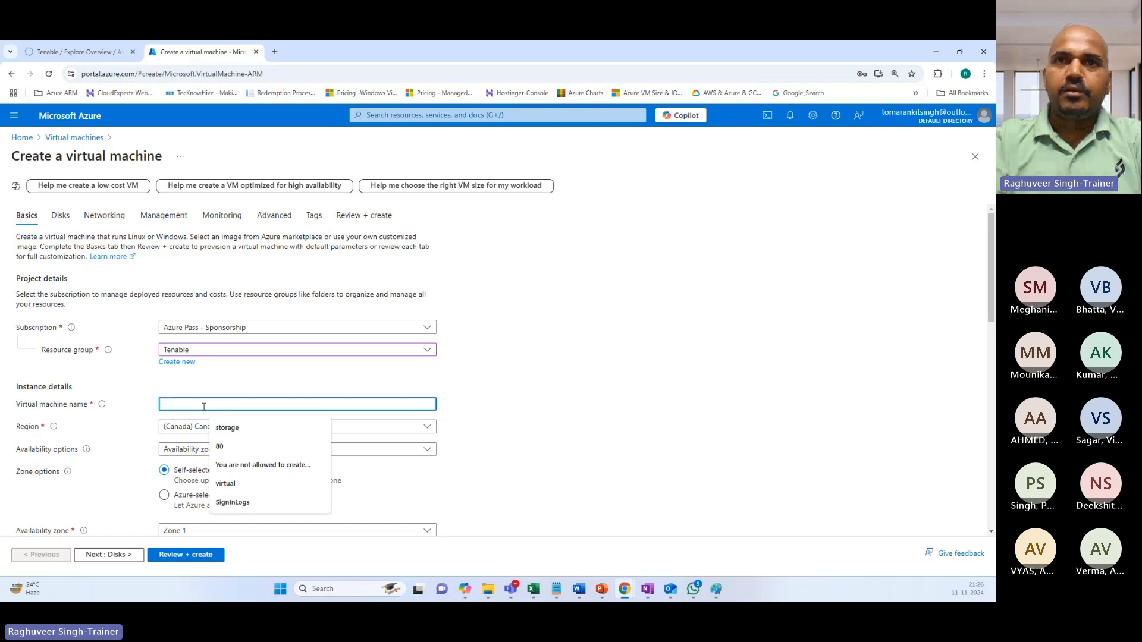
type("Ten")
key("BackSpace")
key("BackSpace")
key("BackSpace")
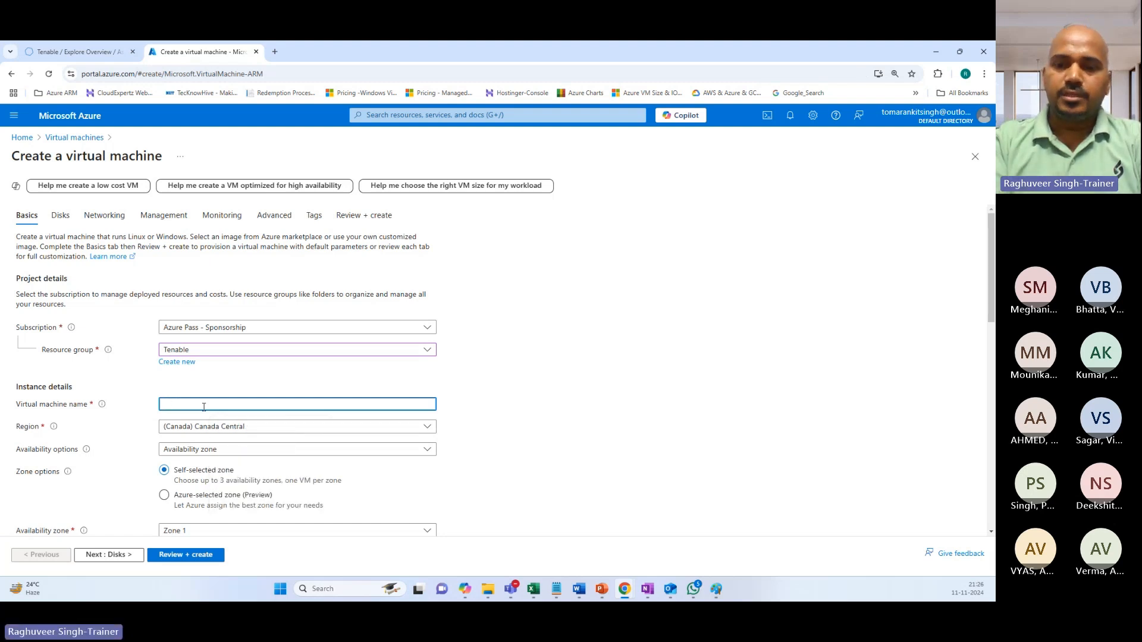
type("Ten")
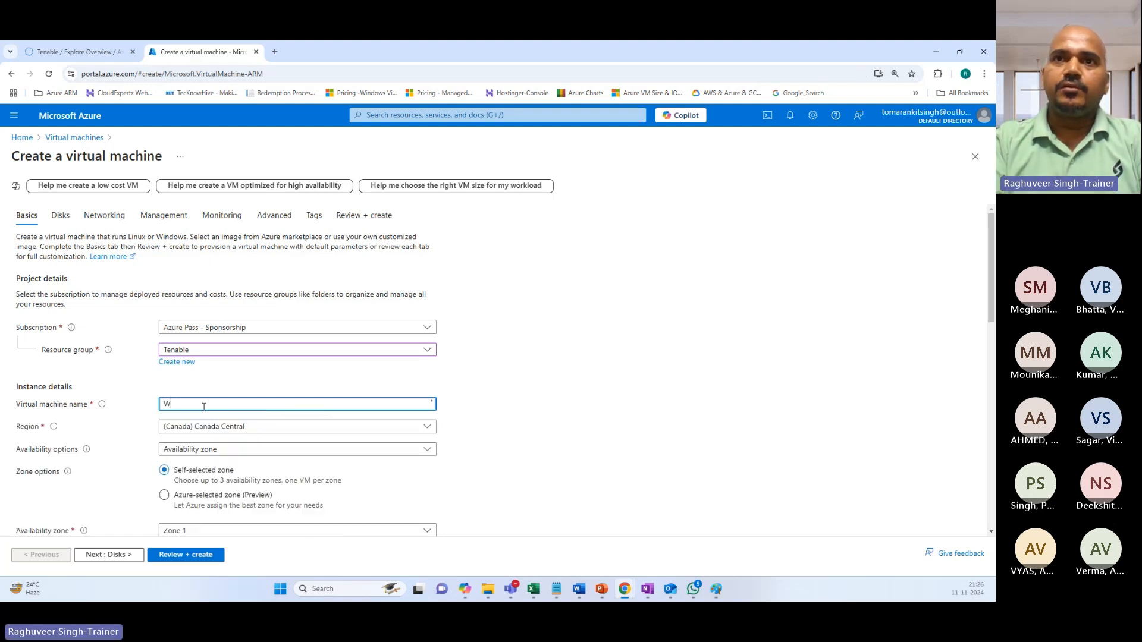
key("BackSpace")
key("BackSpace")
key("BackSpace")
type("Win")
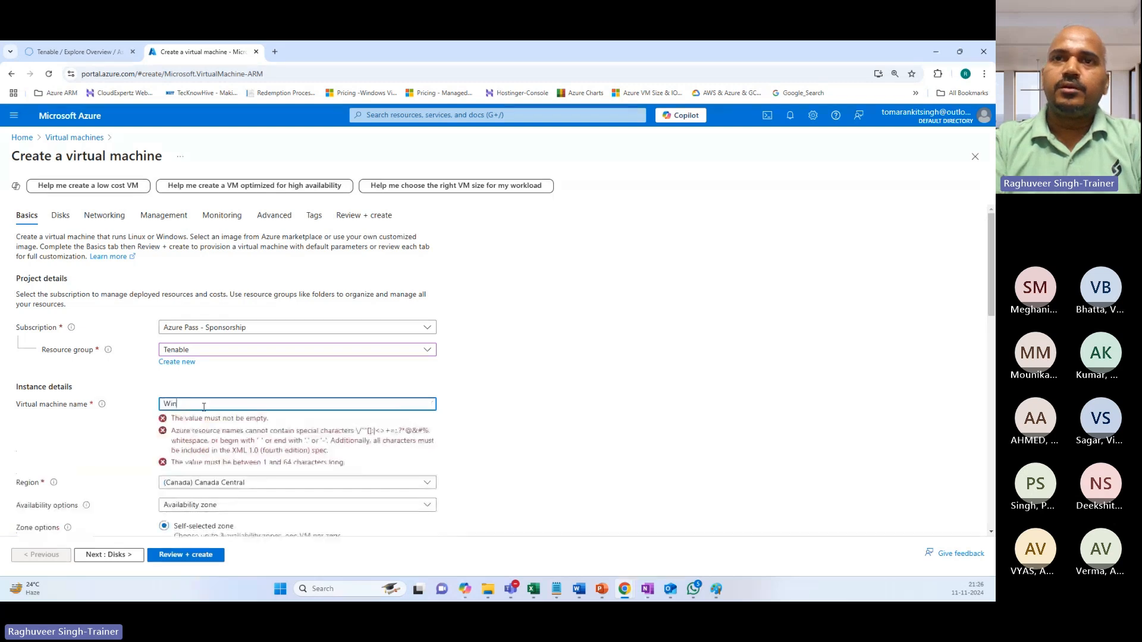
type("@K")
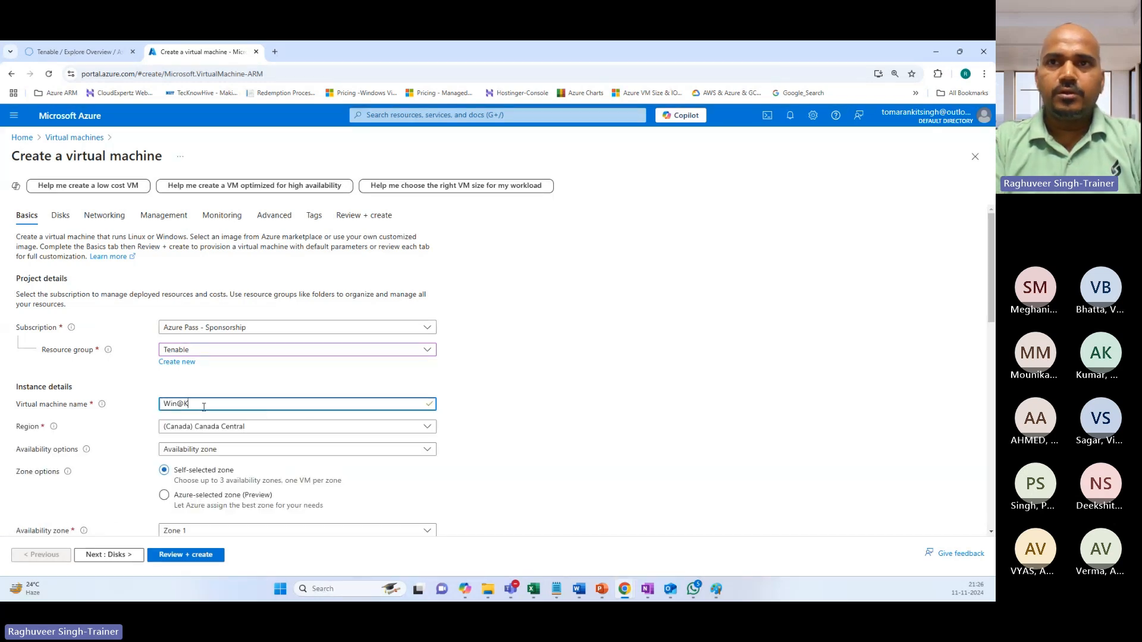
key("BackSpace")
key("BackSpace")
type("2K")
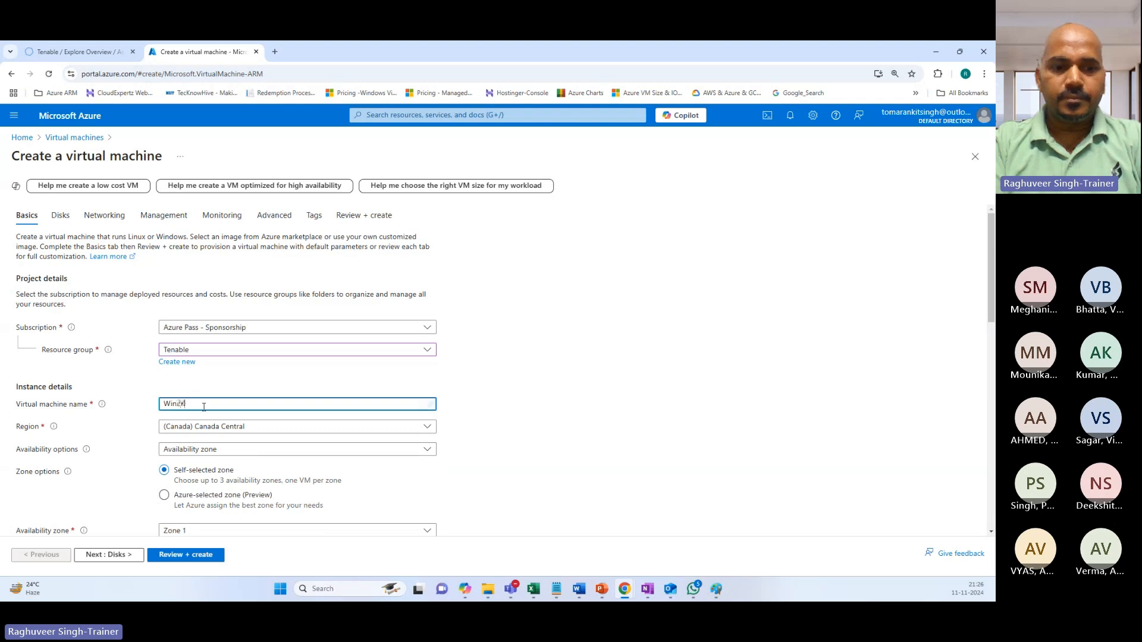
type("16")
Keep Canada Central; choose no infrastructure redundancy, Standard security, Windows Server 2016 Datacenter image.
scroll(209, 409, "down", 3)
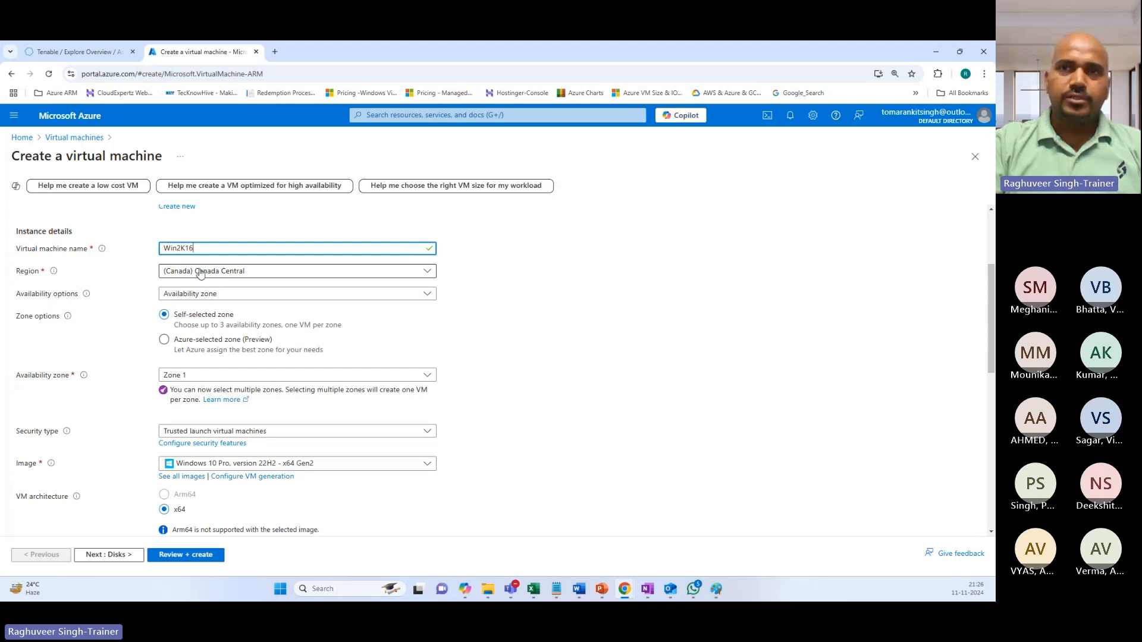
left_click(226, 274)
left_click(268, 273)
left_click(199, 294)
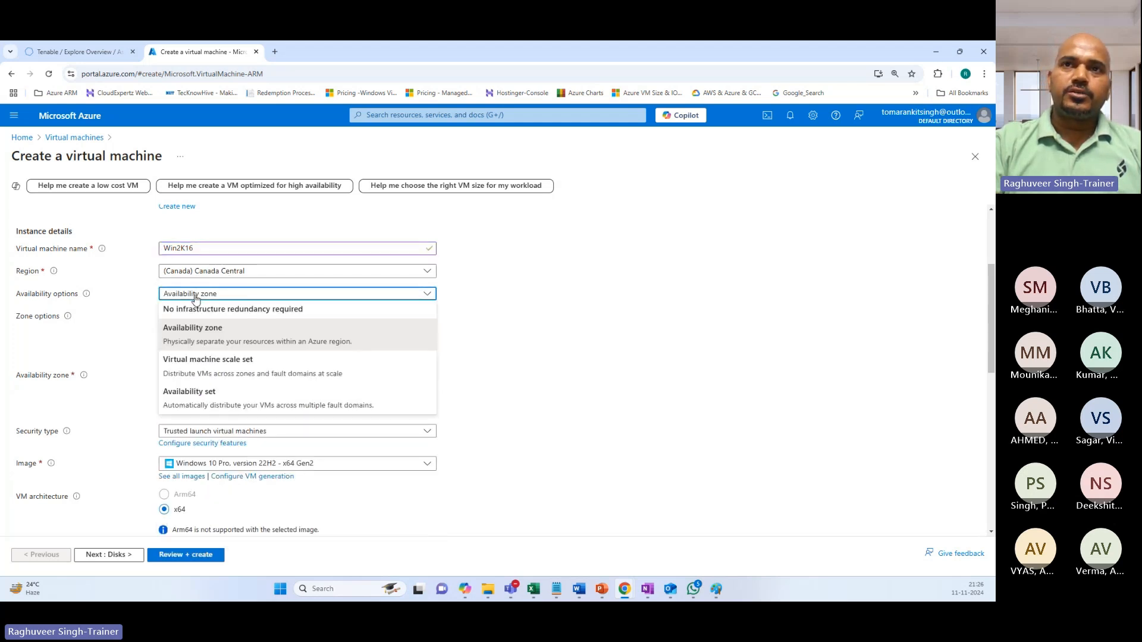
left_click(199, 307)
left_click(201, 315)
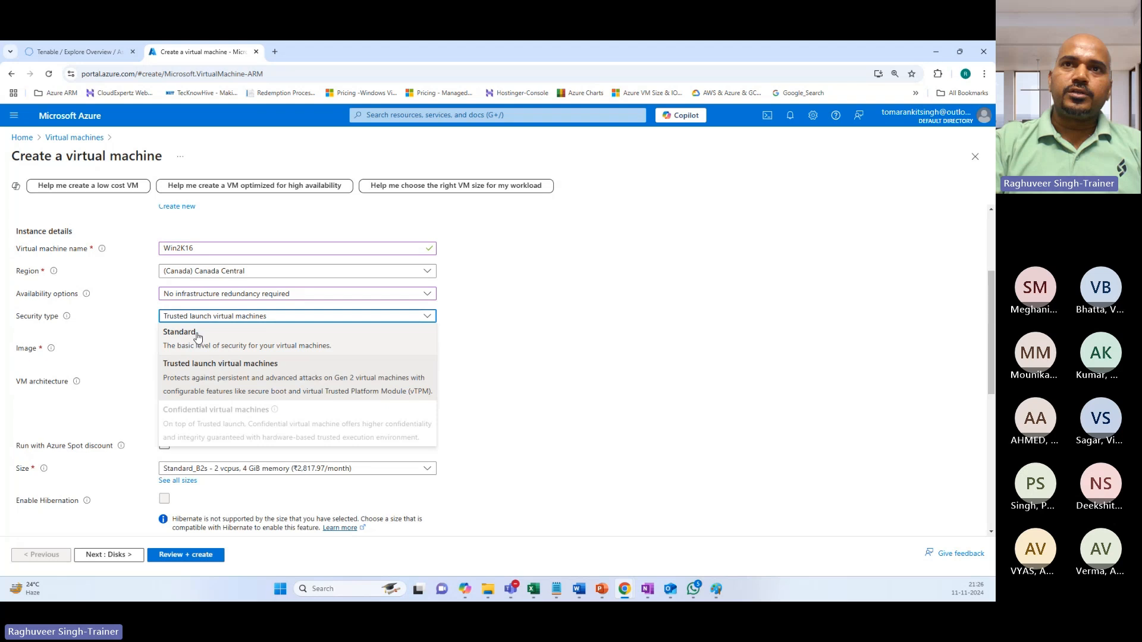
left_click(205, 337)
left_click(219, 340)
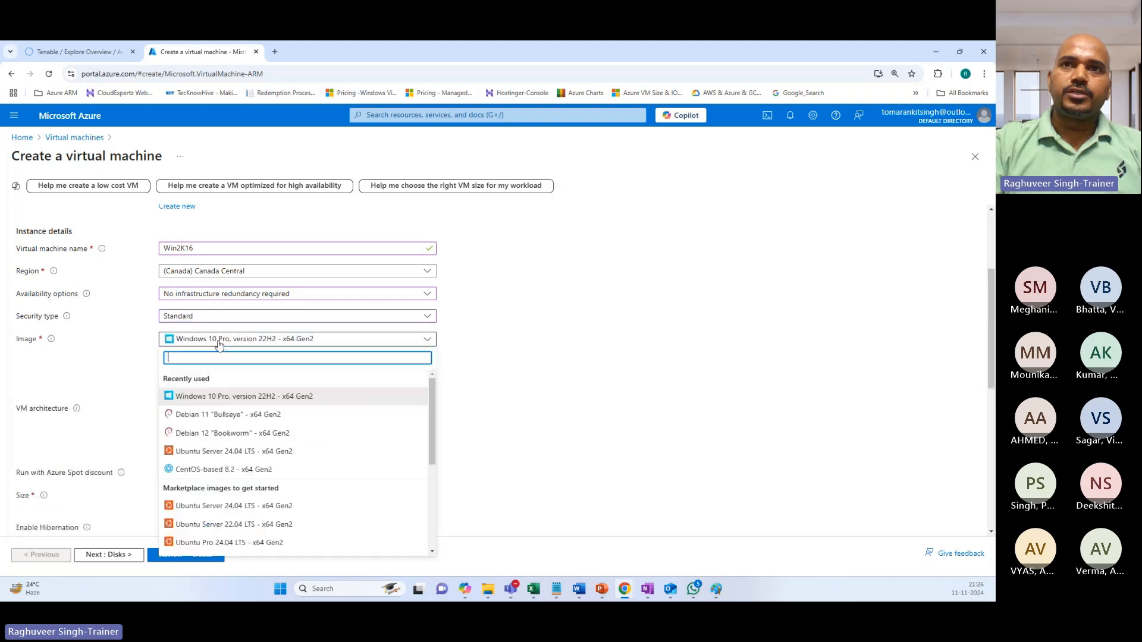
scroll(261, 440, "down", 5)
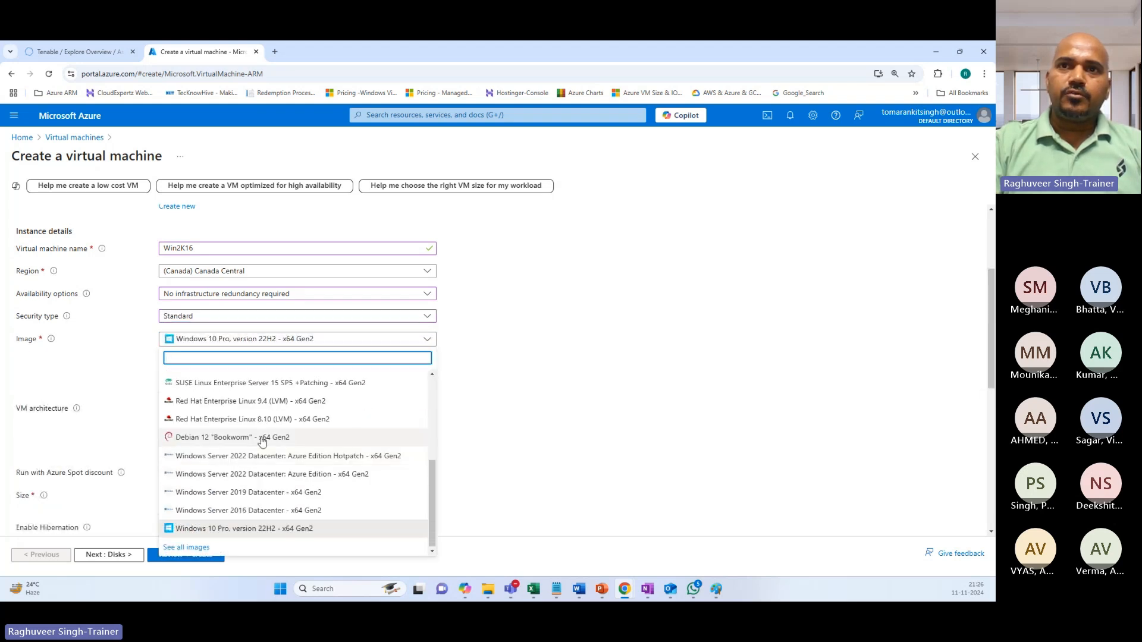
left_click(256, 510)
scroll(233, 404, "down", 1)
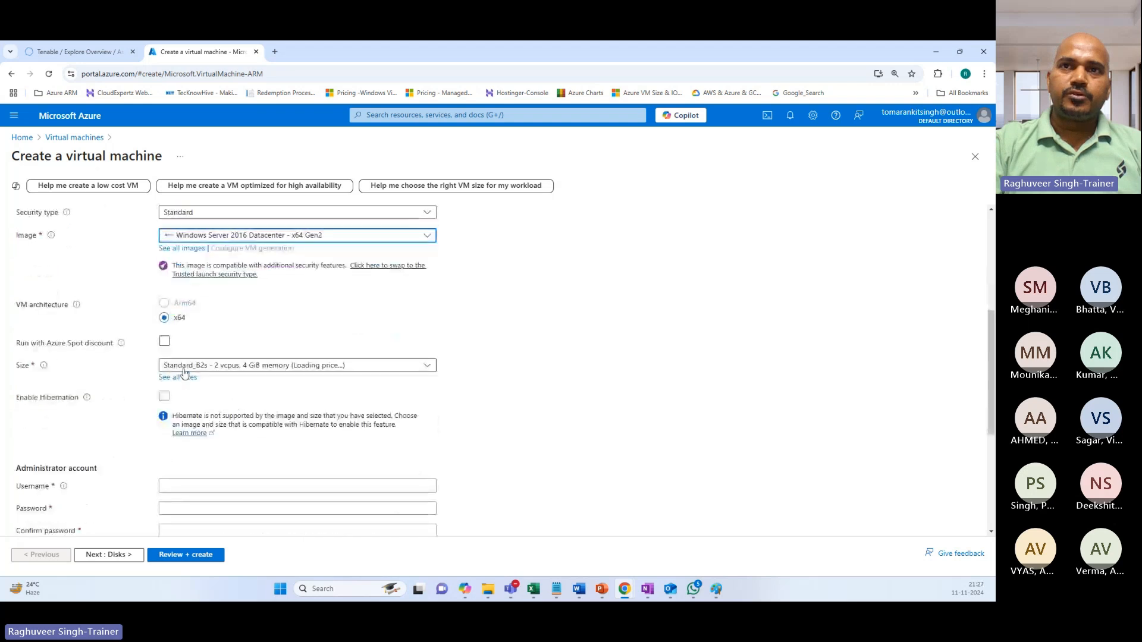
scroll(190, 410, "down", 2)
Enter the administrator username, the password, and the same password again to confirm.
left_click(189, 409)
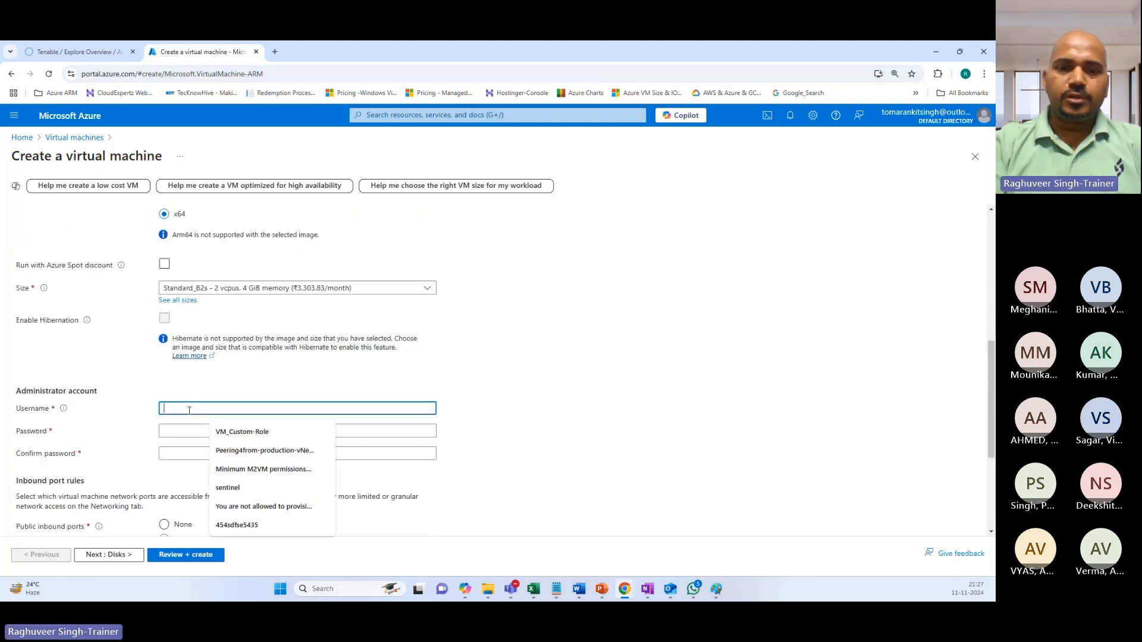
type("AzureUser")
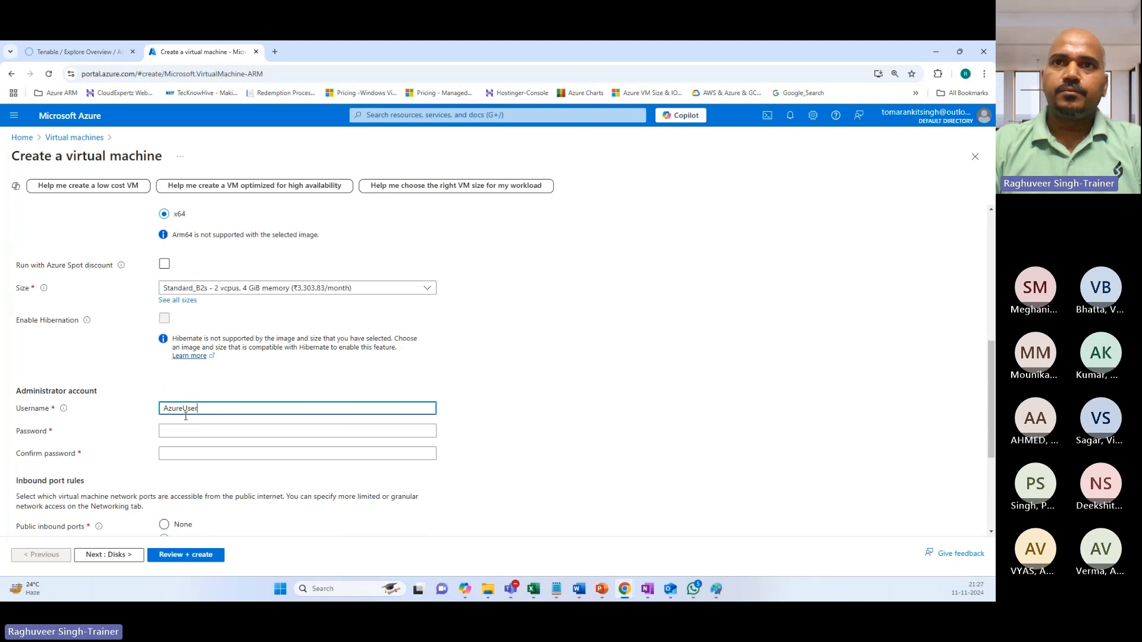
left_click(184, 430)
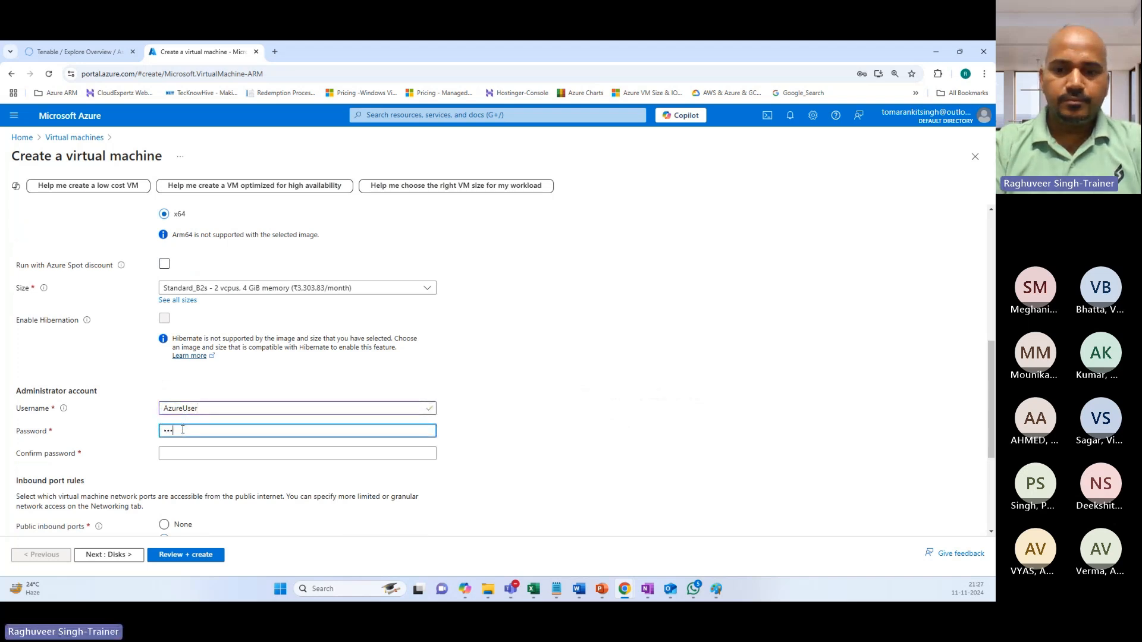
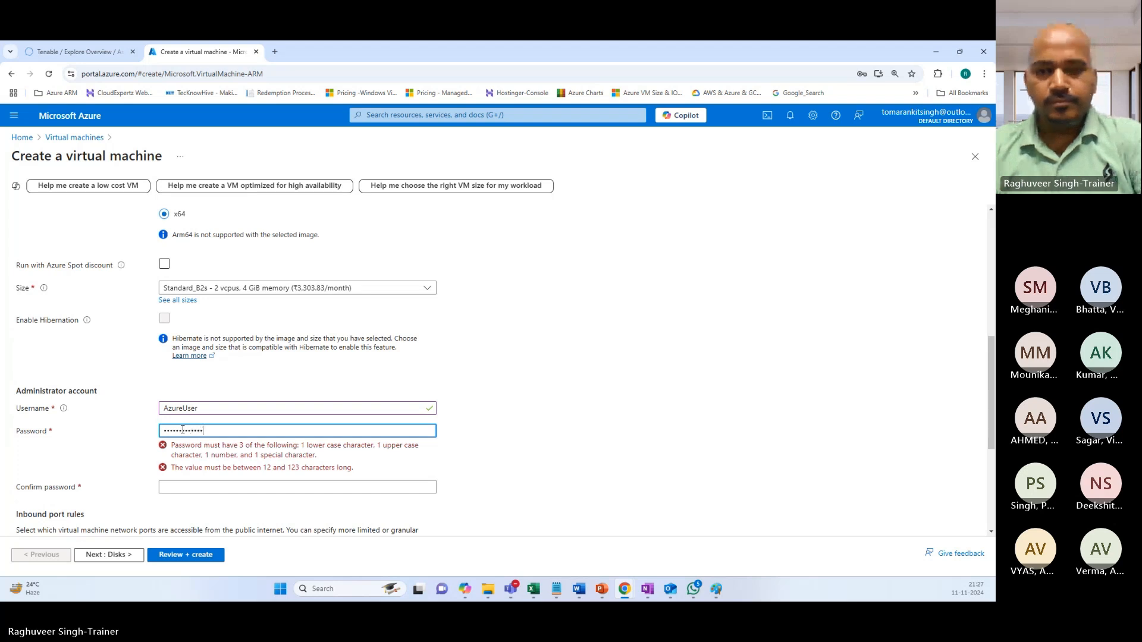
left_click(179, 453)
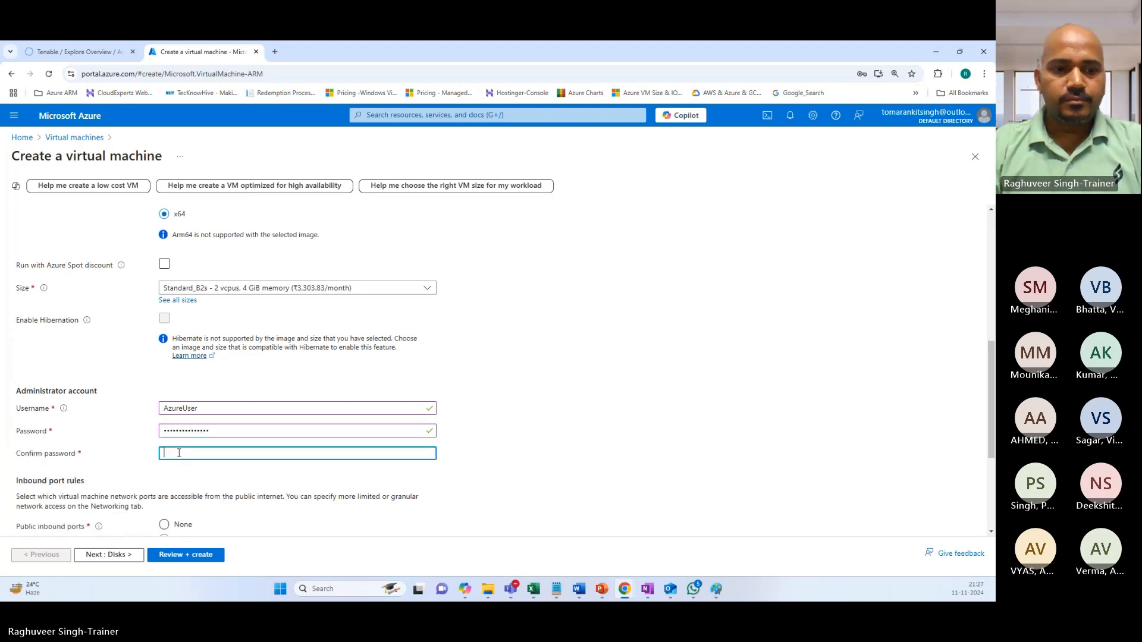
type("••••••")
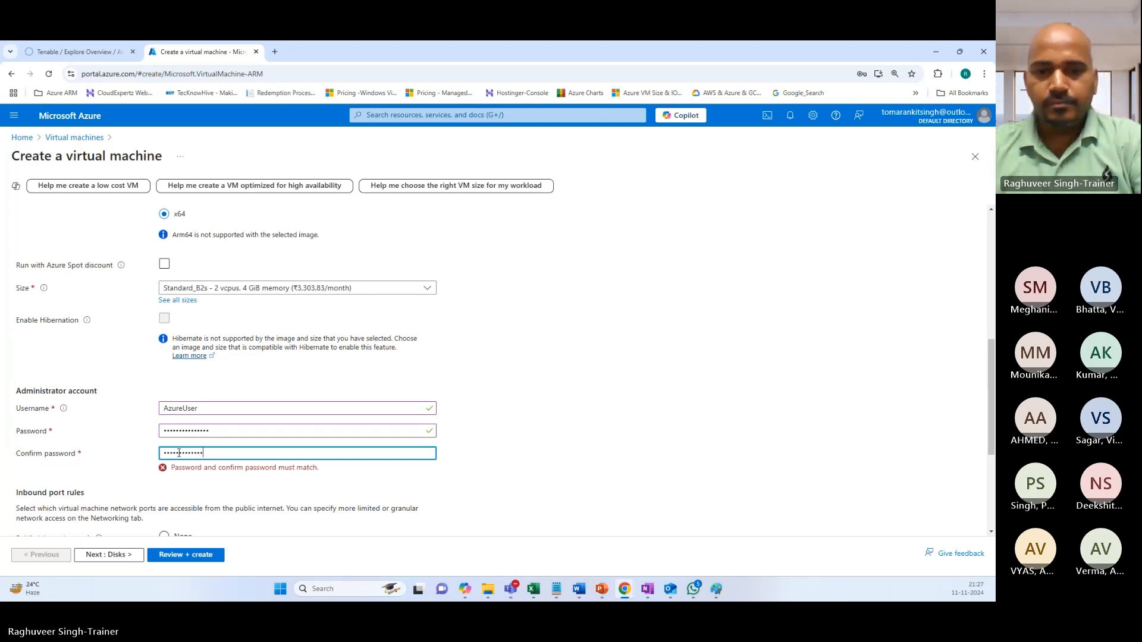
Choose to use an existing Windows Server license.
scroll(202, 476, "down", 2)
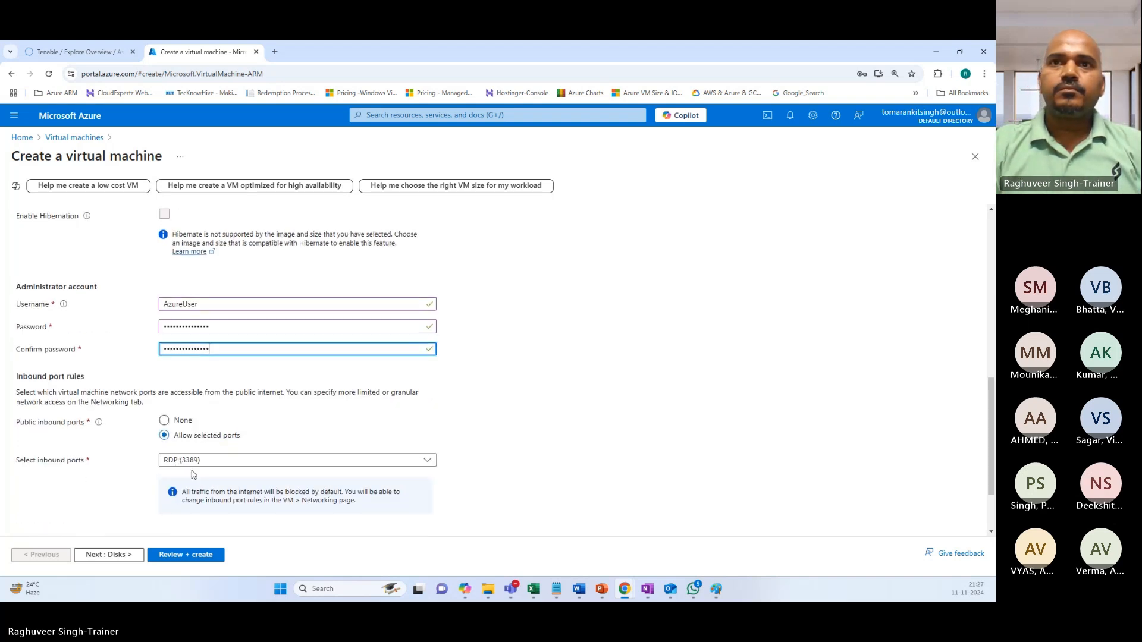
scroll(178, 487, "down", 2)
left_click(164, 485)
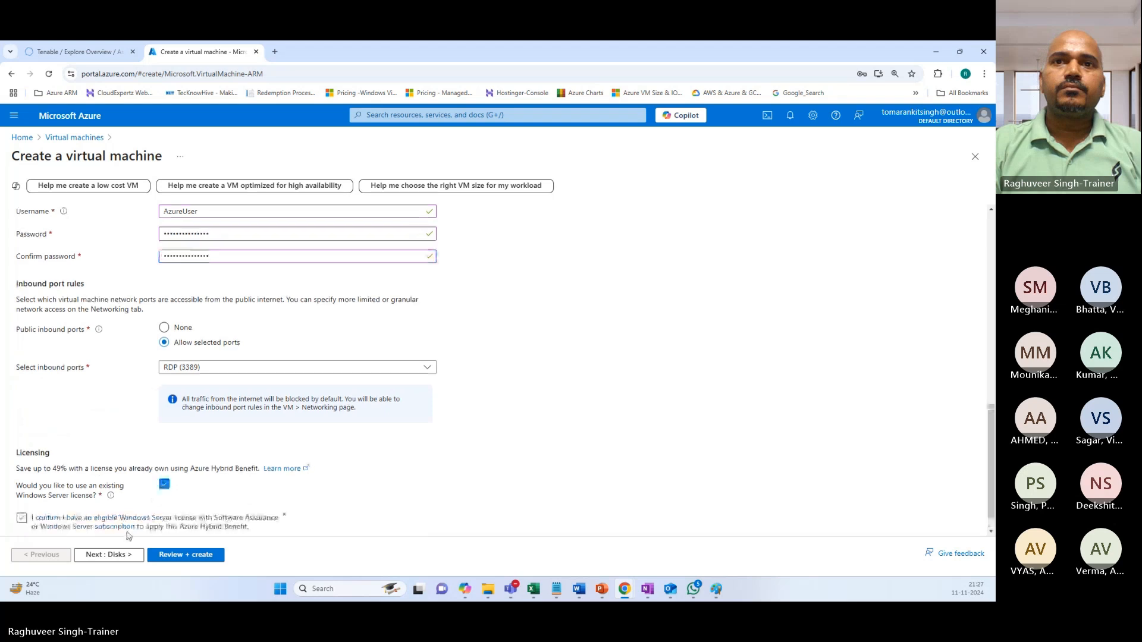
scroll(143, 524, "down", 1)
Keep the default OS disk size and make the OS disk Standard HDD.
left_click(119, 554)
left_click(169, 379)
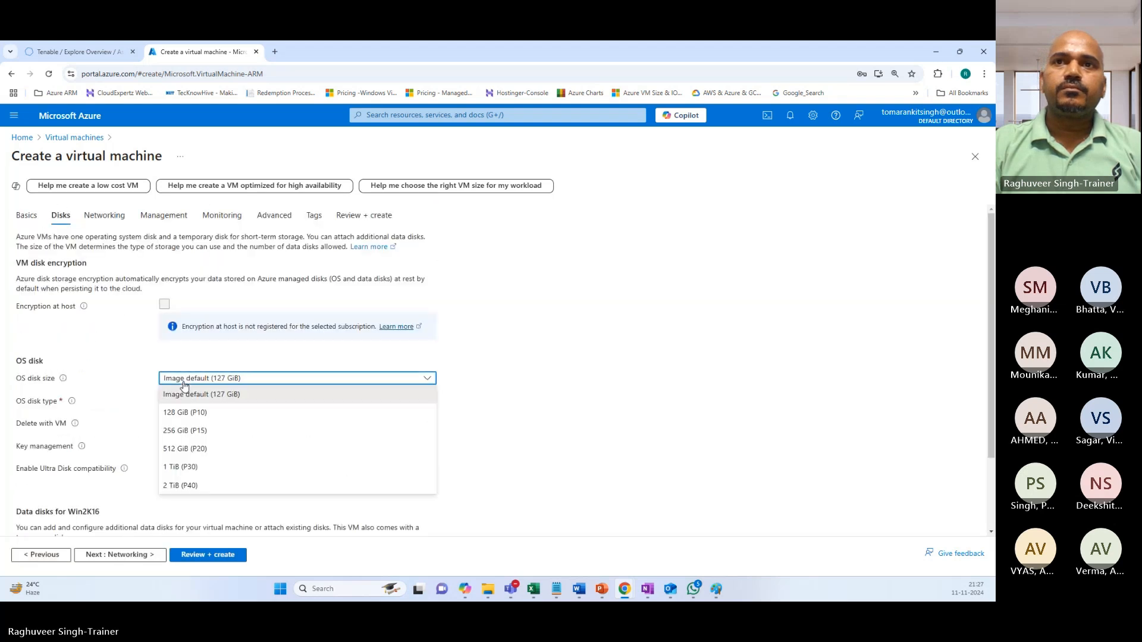
left_click(169, 394)
left_click(190, 401)
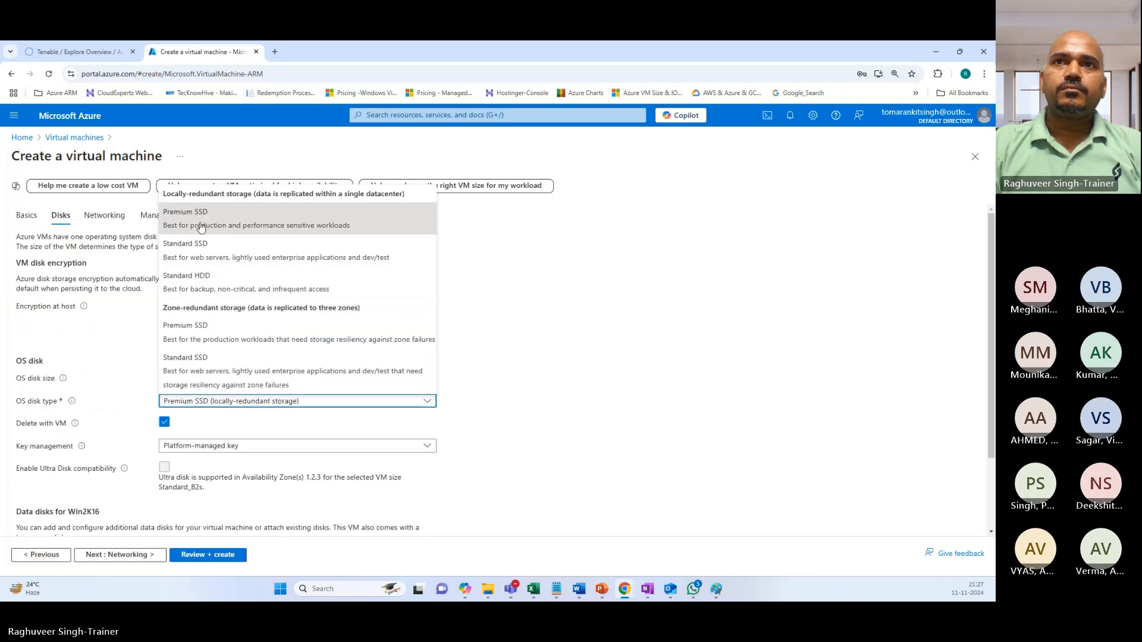
left_click(190, 282)
scroll(143, 475, "down", 3)
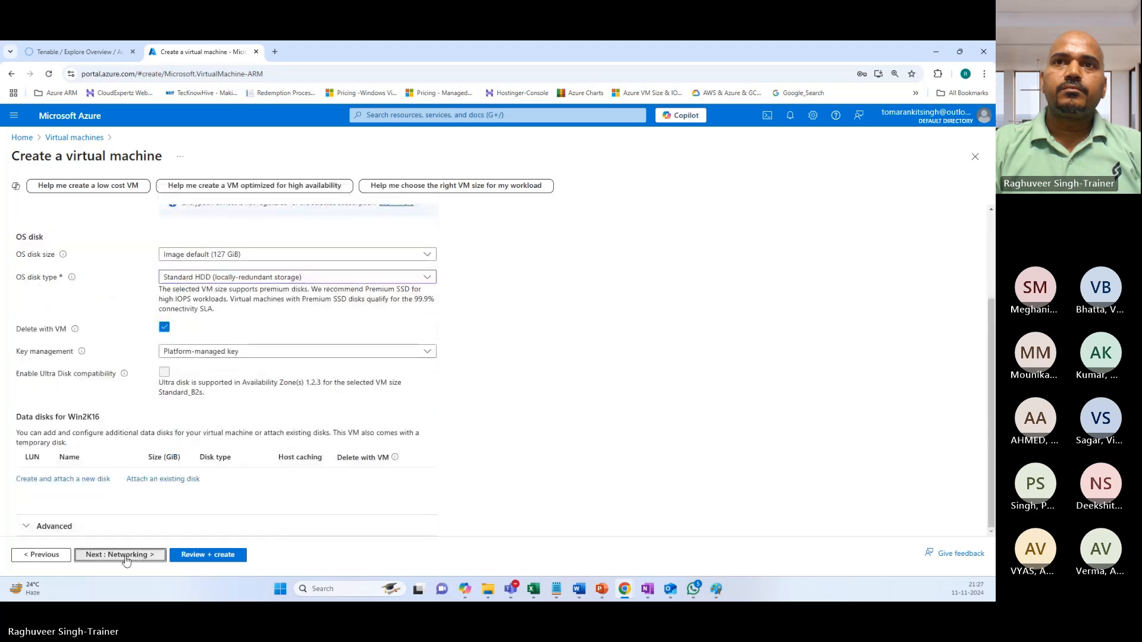
Have the public IP and NIC deleted along with the VM.
left_click(146, 554)
scroll(156, 392, "up", 2)
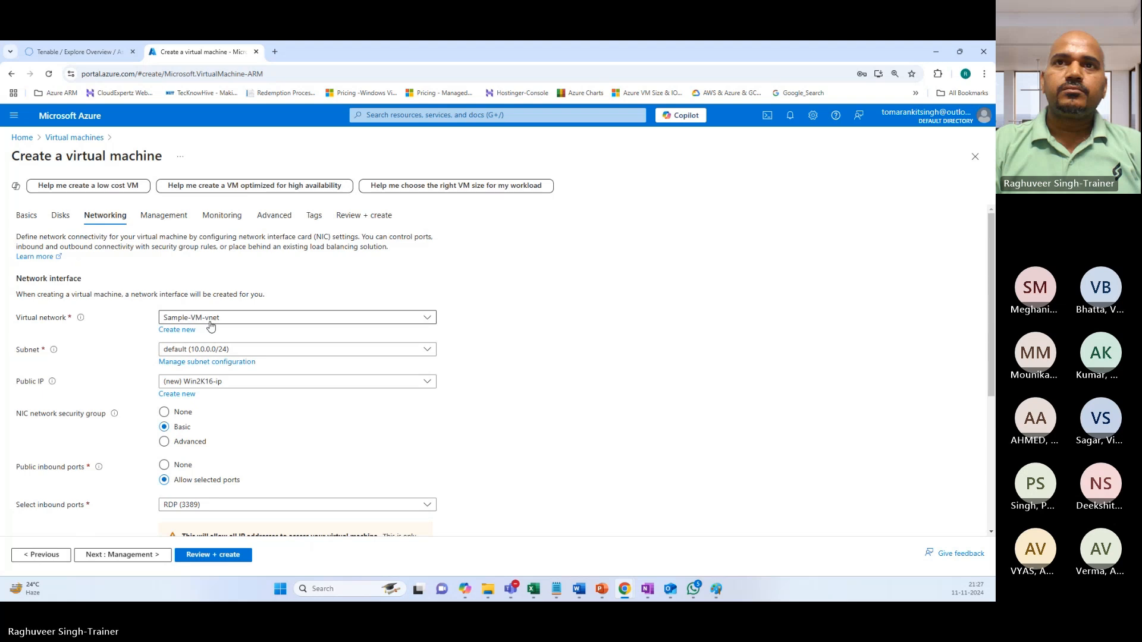
scroll(167, 396, "down", 4)
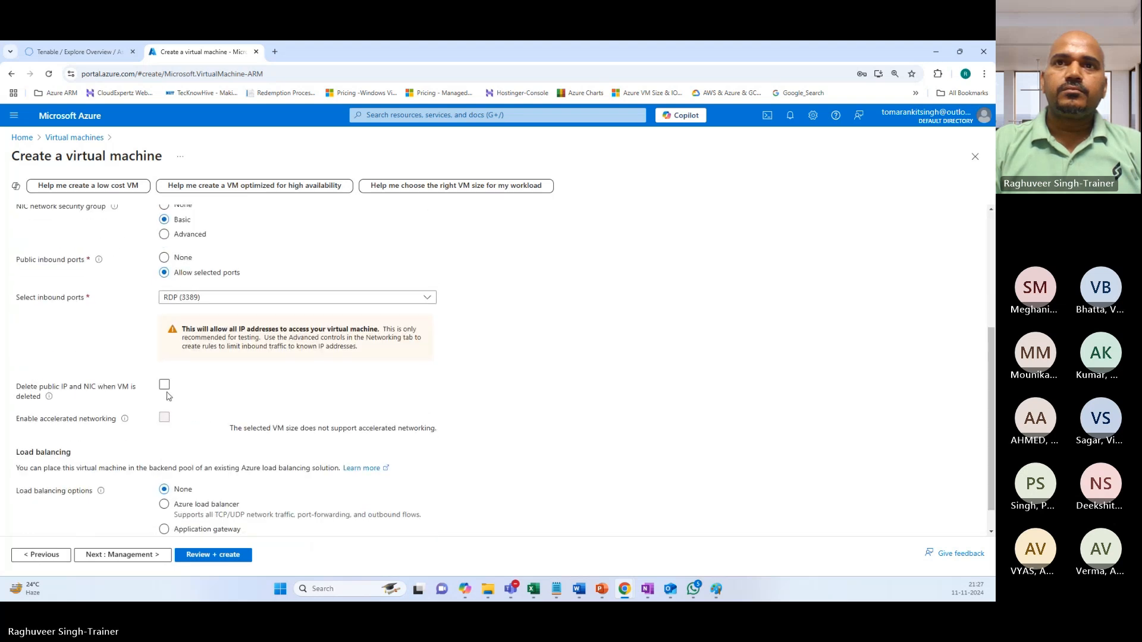
left_click(164, 384)
scroll(165, 389, "down", 1)
Advance through Management, Monitoring and Advanced to Review + create.
left_click(137, 554)
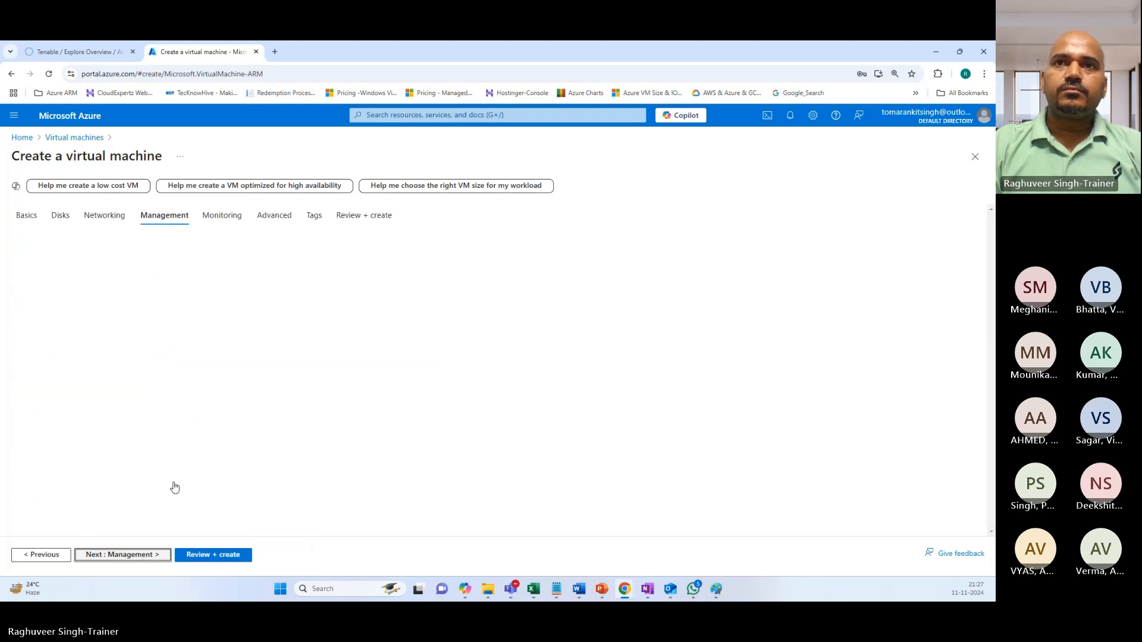
left_click(132, 554)
left_click(136, 556)
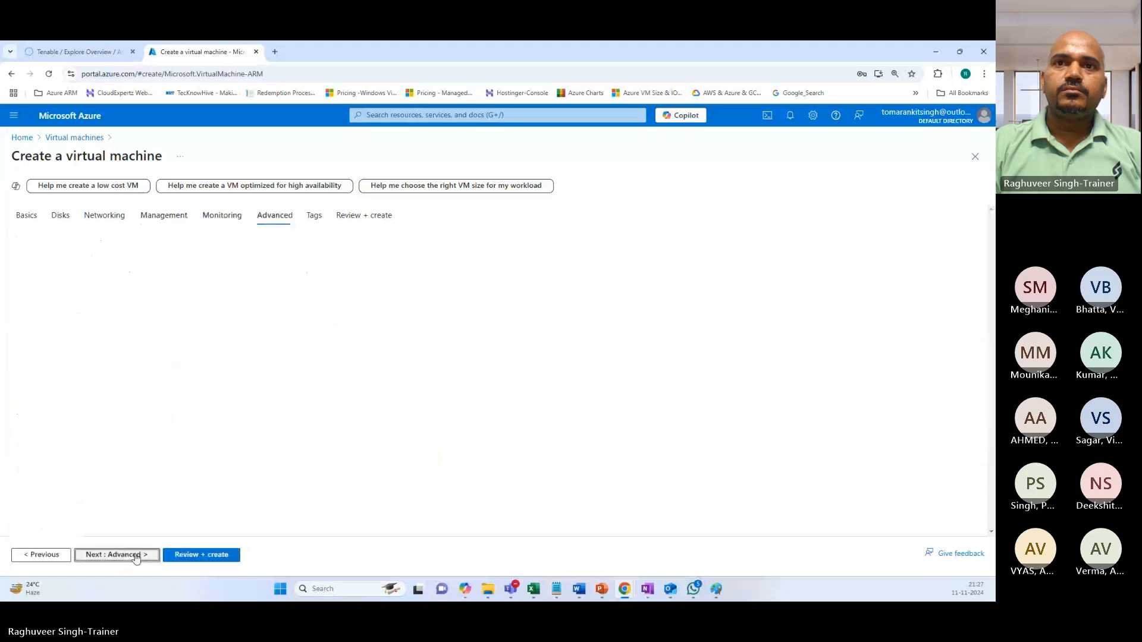
left_click(185, 556)
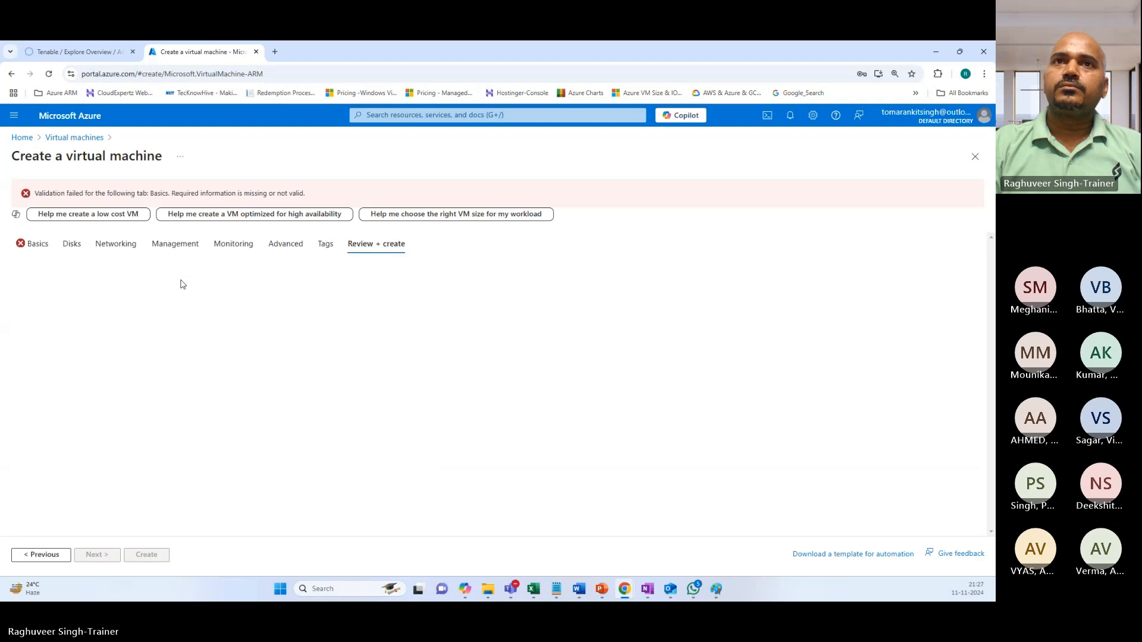
On Basics, confirm Software Assurance eligibility for the Windows Server license, then rerun Review + create.
left_click(54, 249)
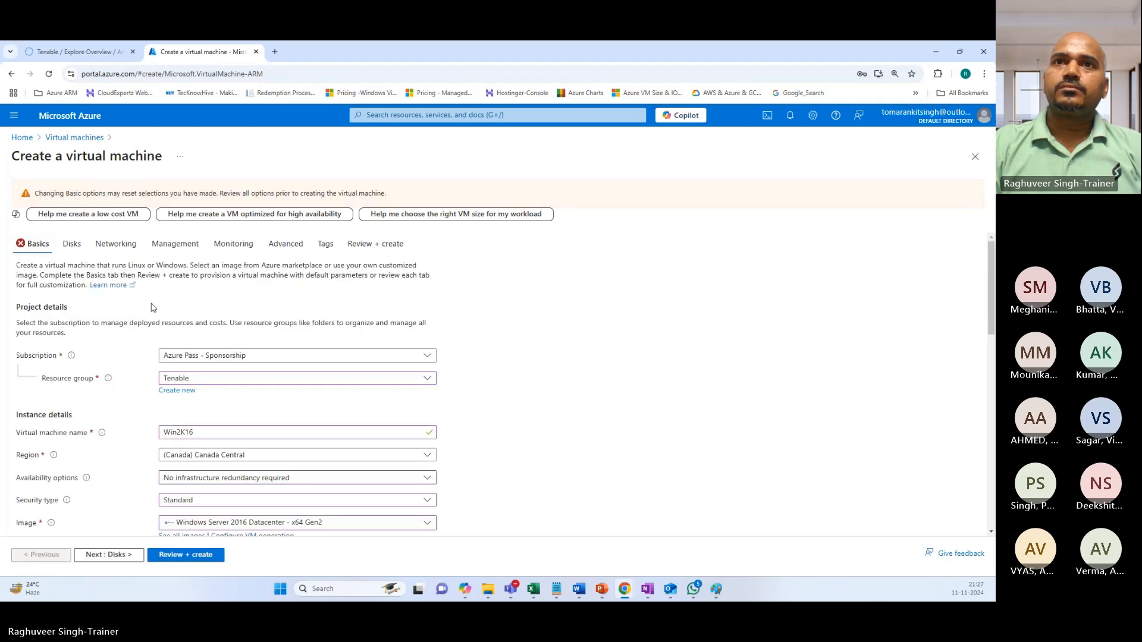
scroll(351, 406, "down", 5)
scroll(351, 404, "up", 3)
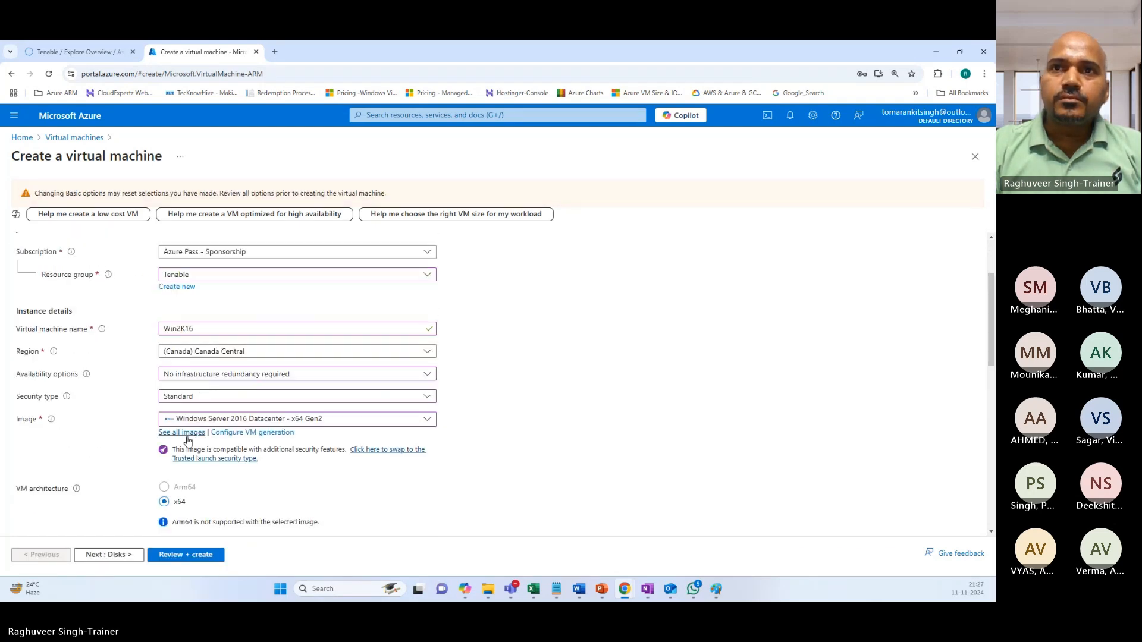
scroll(106, 365, "up", 2)
scroll(105, 365, "down", 10)
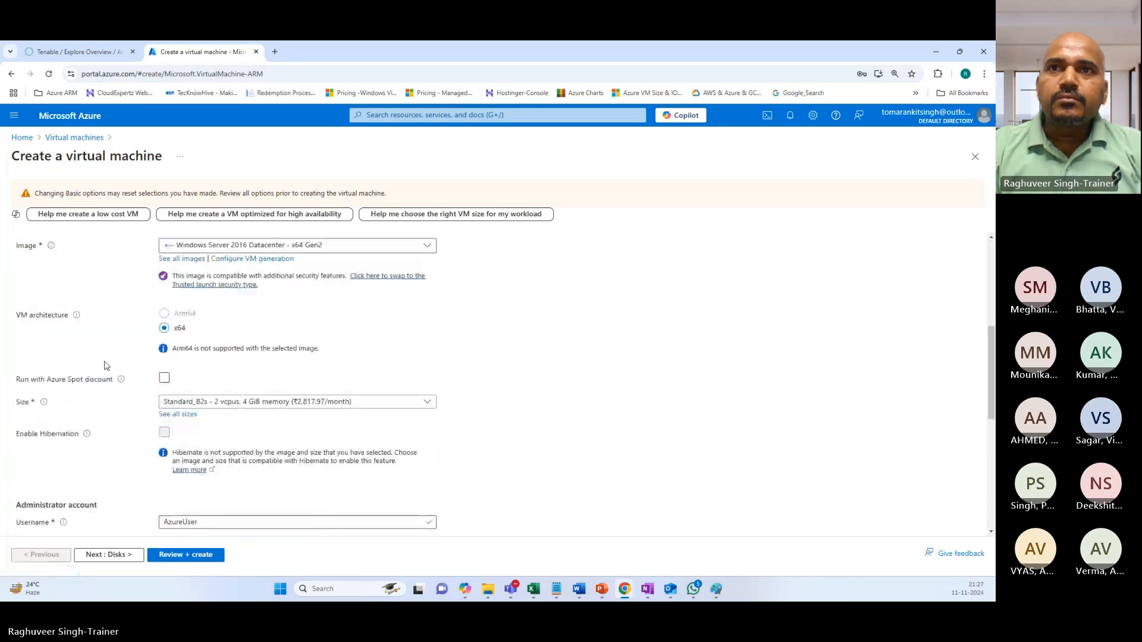
scroll(106, 366, "down", 2)
left_click(22, 484)
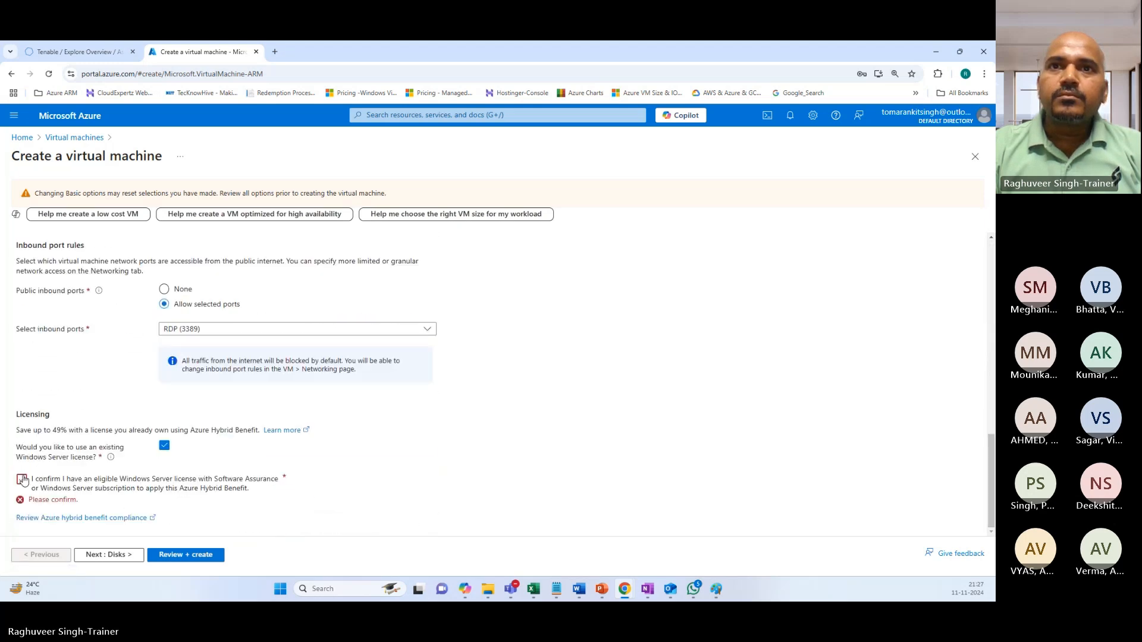
left_click(162, 558)
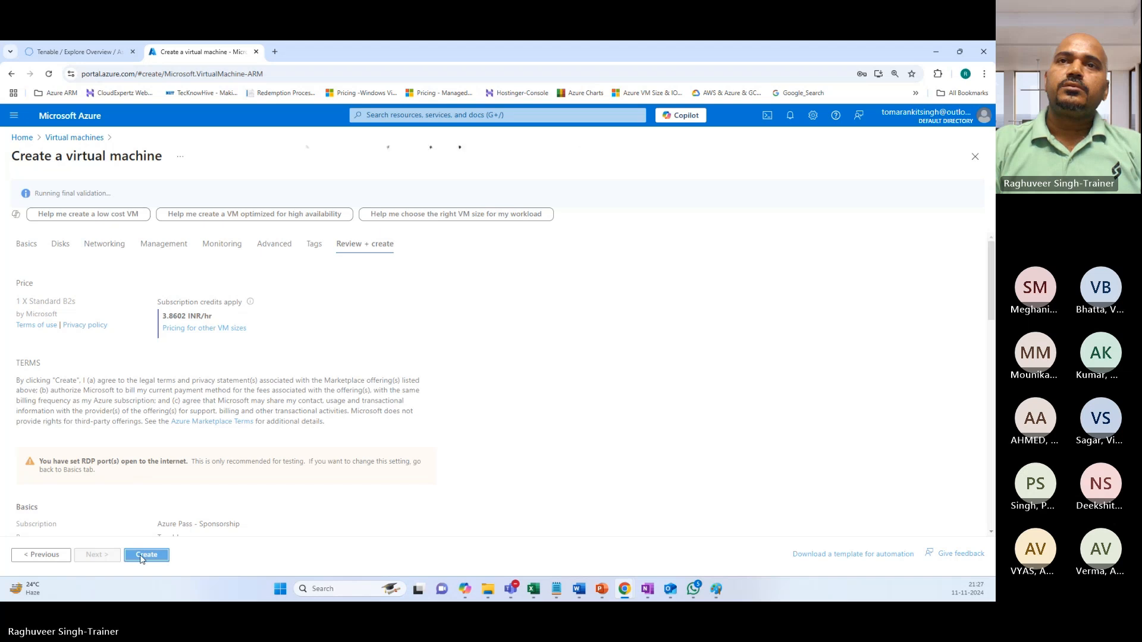
Create the Win2K16 VM, wait for the deployment to complete, then switch to Tenable's Assets list.
left_click(143, 557)
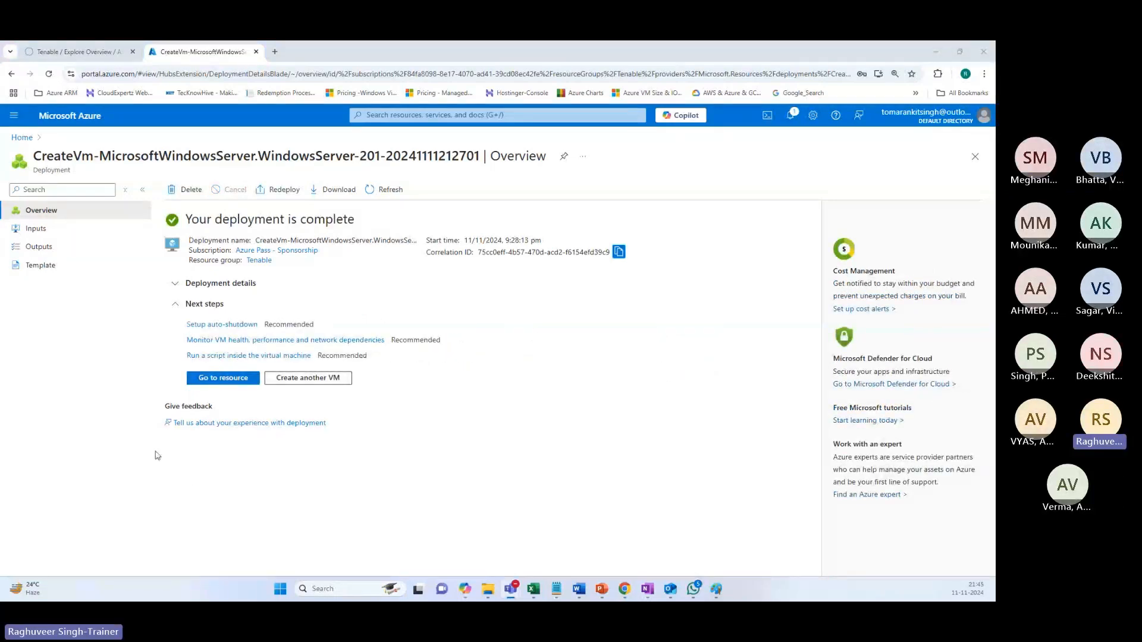
left_click(91, 53)
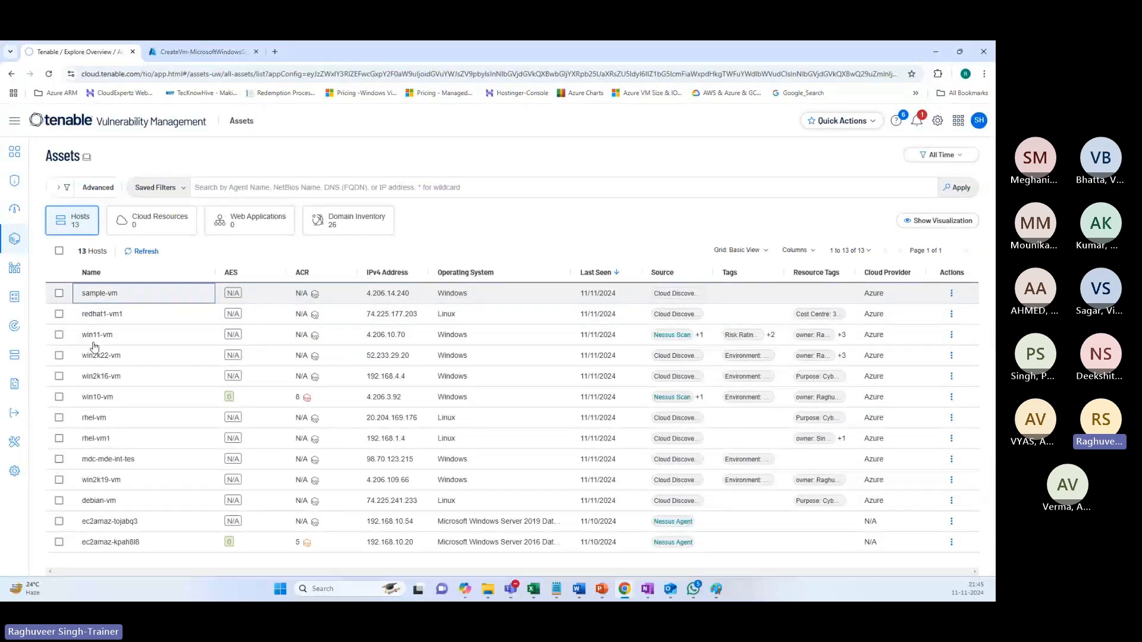
Return to Azure and open Virtual machines from the search box's recent services.
left_click(181, 43)
left_click(437, 115)
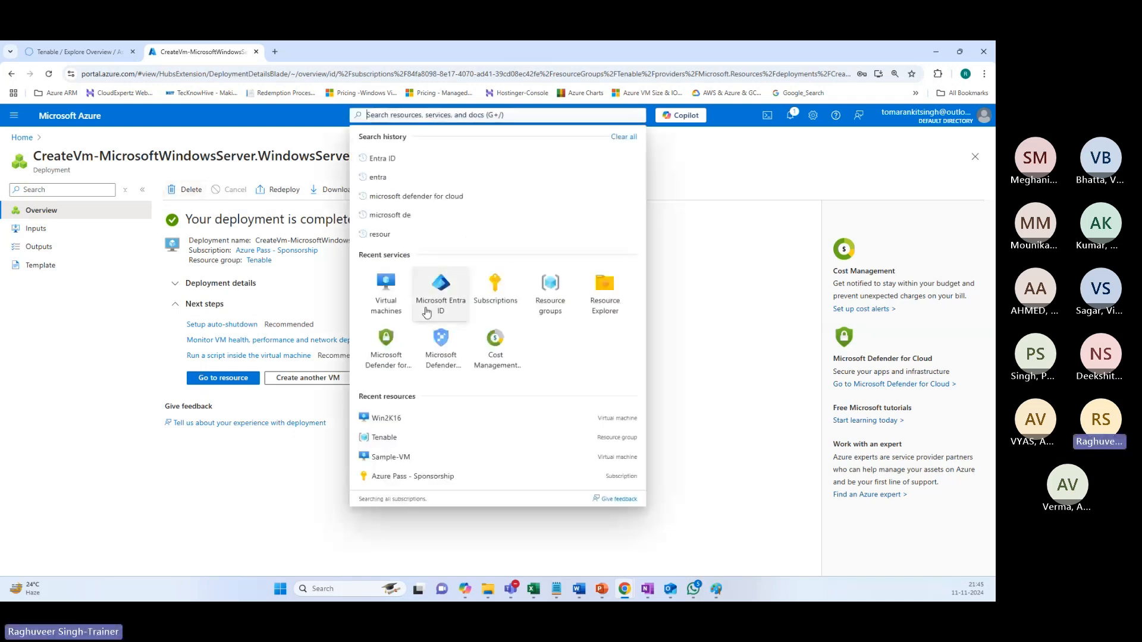
left_click(387, 292)
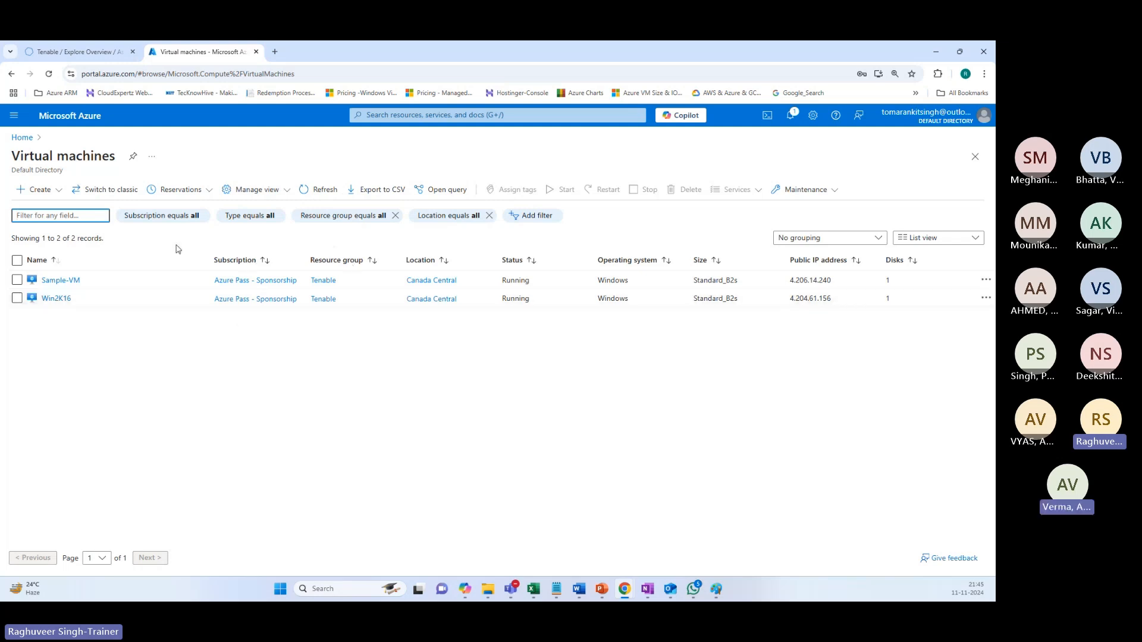
After comparing Sample-VM and Win2K16, go back to Tenable's Assets list of 13 hosts.
left_click(127, 46)
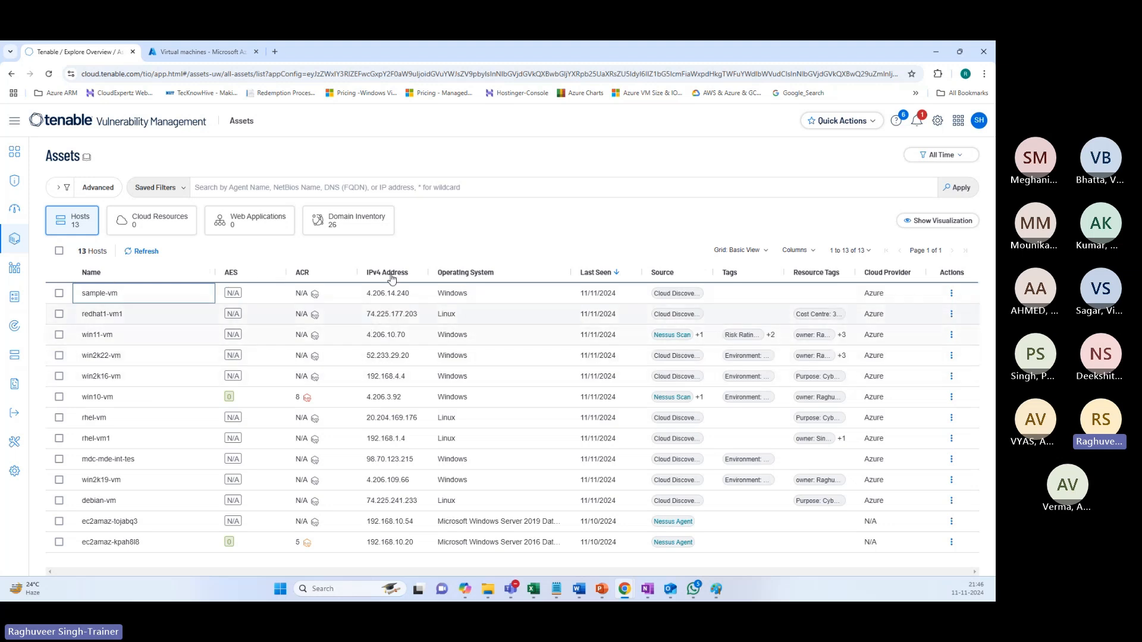
Refresh the hosts list so sample-vm's Environment tag appears, then sort the hosts by AES.
left_click(135, 252)
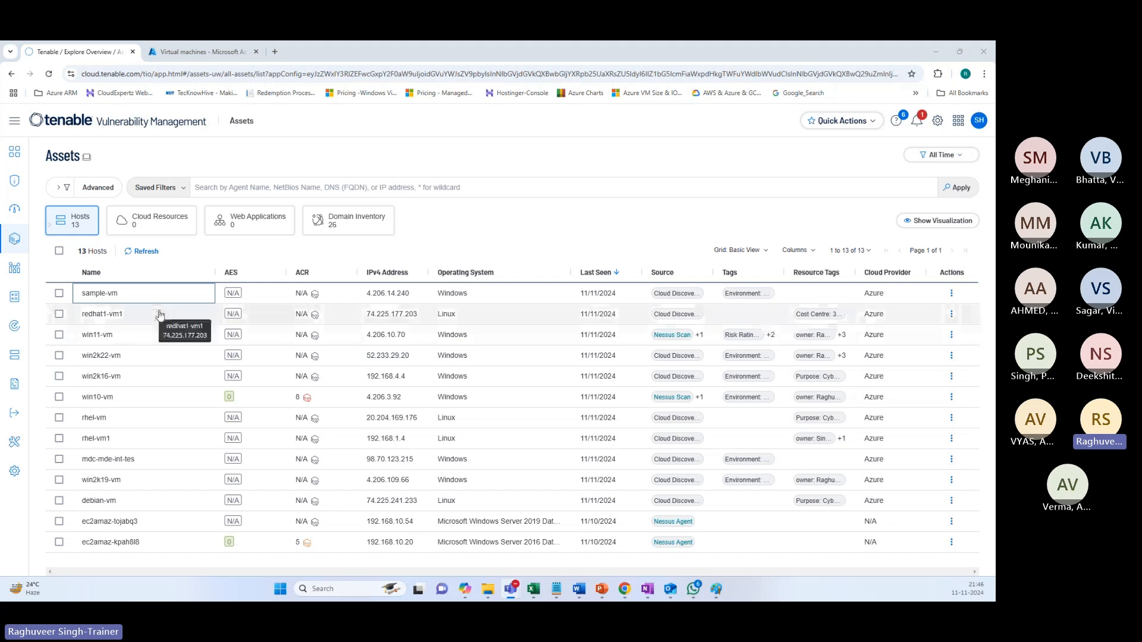
left_click(231, 273)
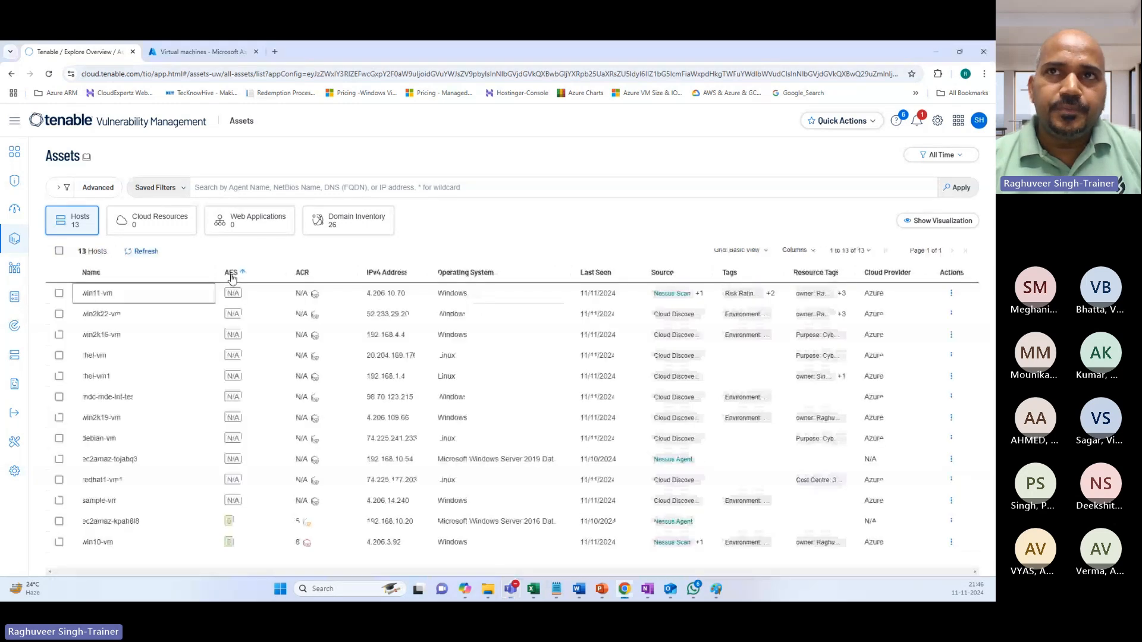
Reverse the AES sort so the highest-scored hosts, ec2amaz-kpah8l8 and win10-vm, are on top.
left_click(231, 272)
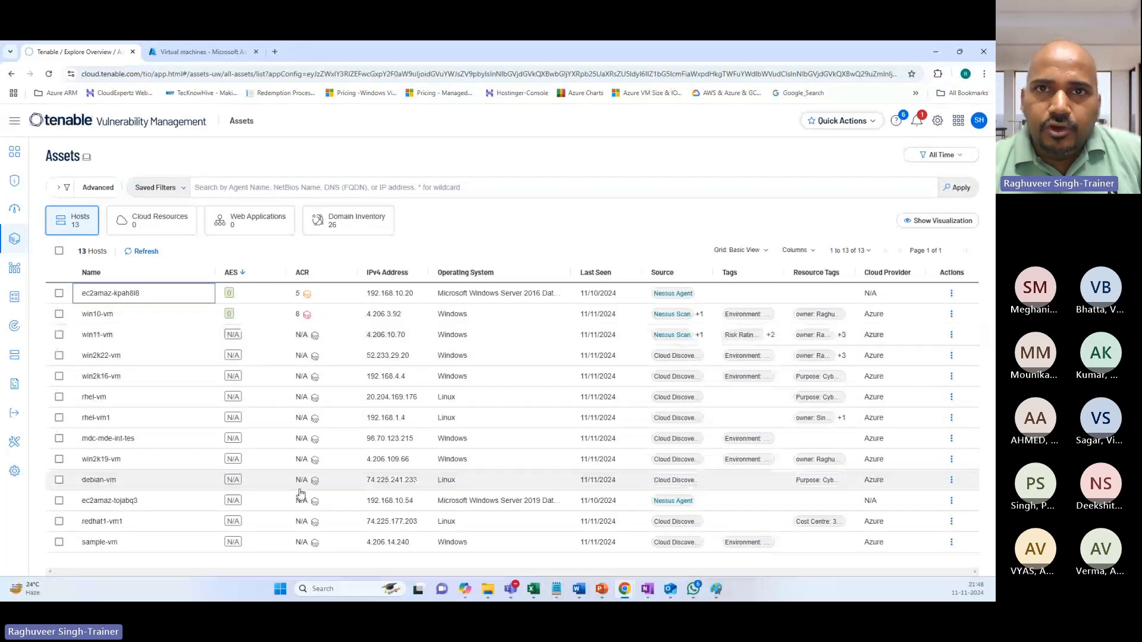
Open sample-vm's asset details to confirm it has no resource tags, then go back to Azure's VM list.
left_click(59, 541)
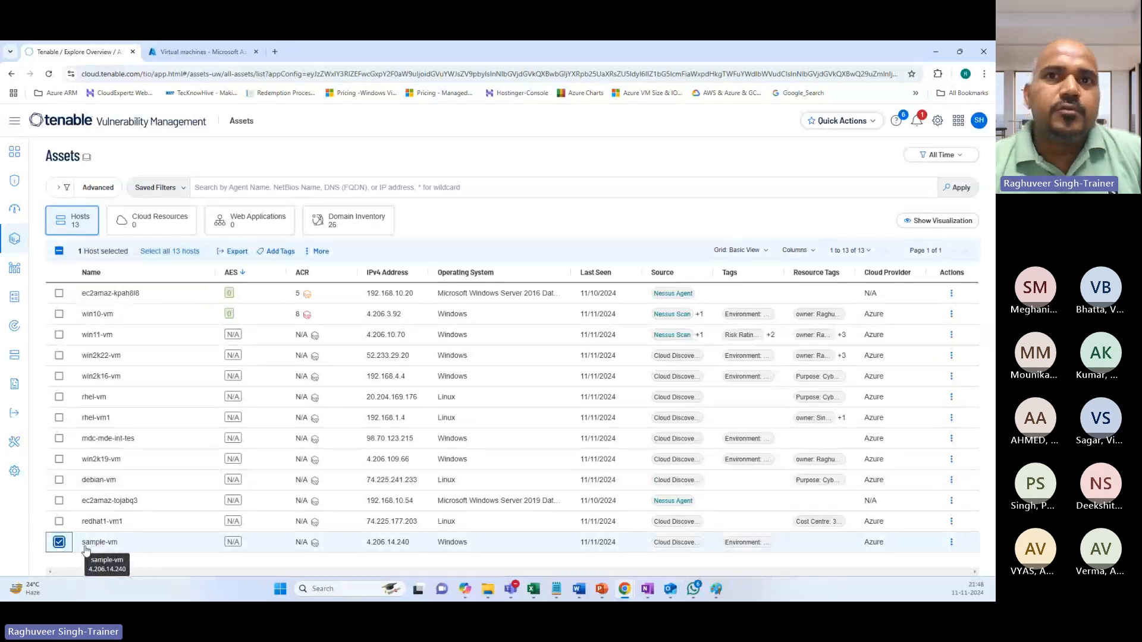
left_click(333, 547)
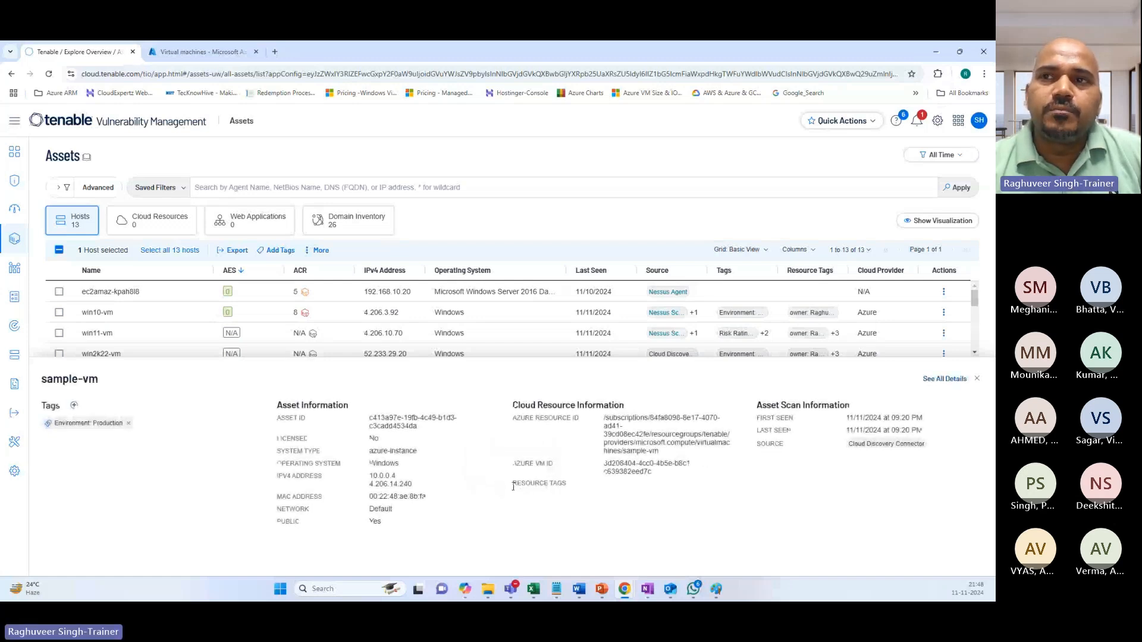
left_click_drag(513, 486, 569, 489)
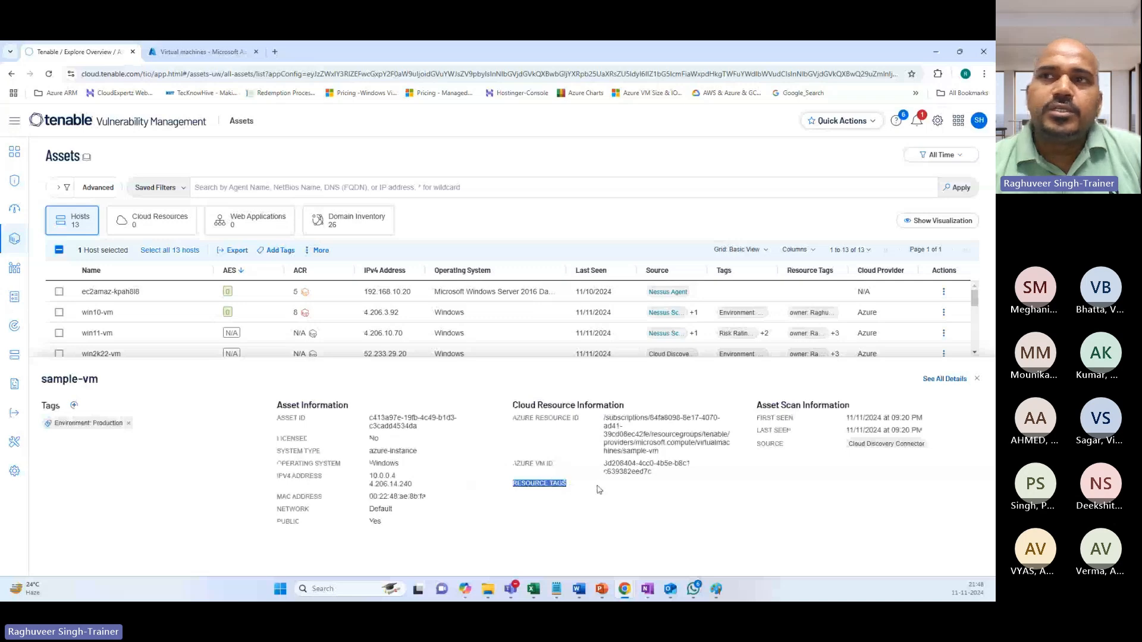
left_click(199, 53)
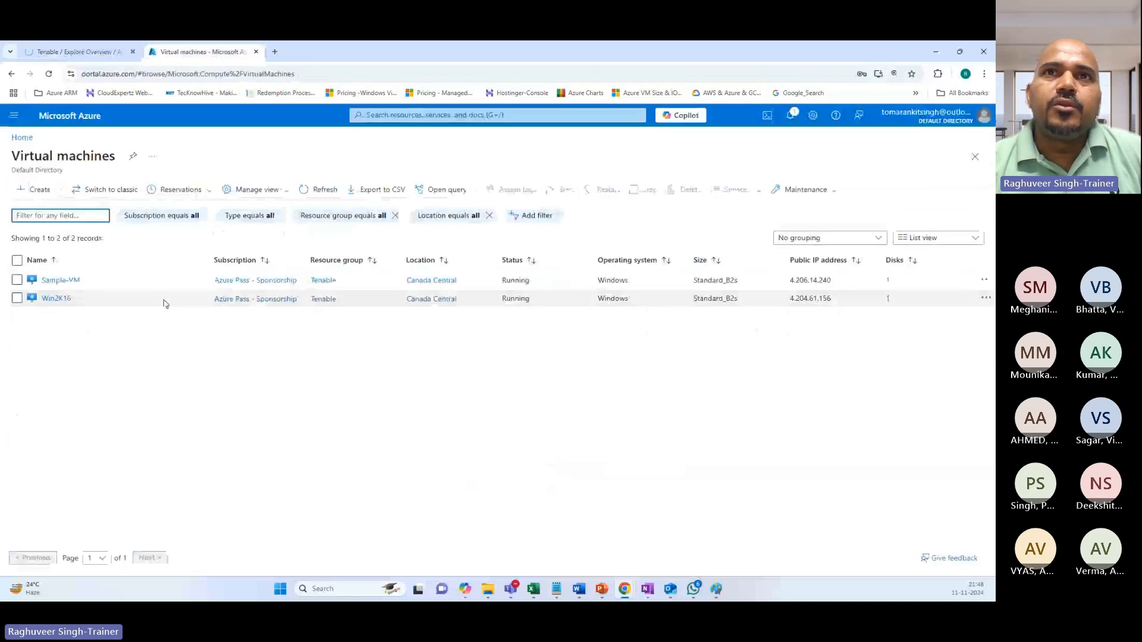
Open Sample-VM's tag editor and add the tag Purpose: Tenable VM Training.
left_click(62, 280)
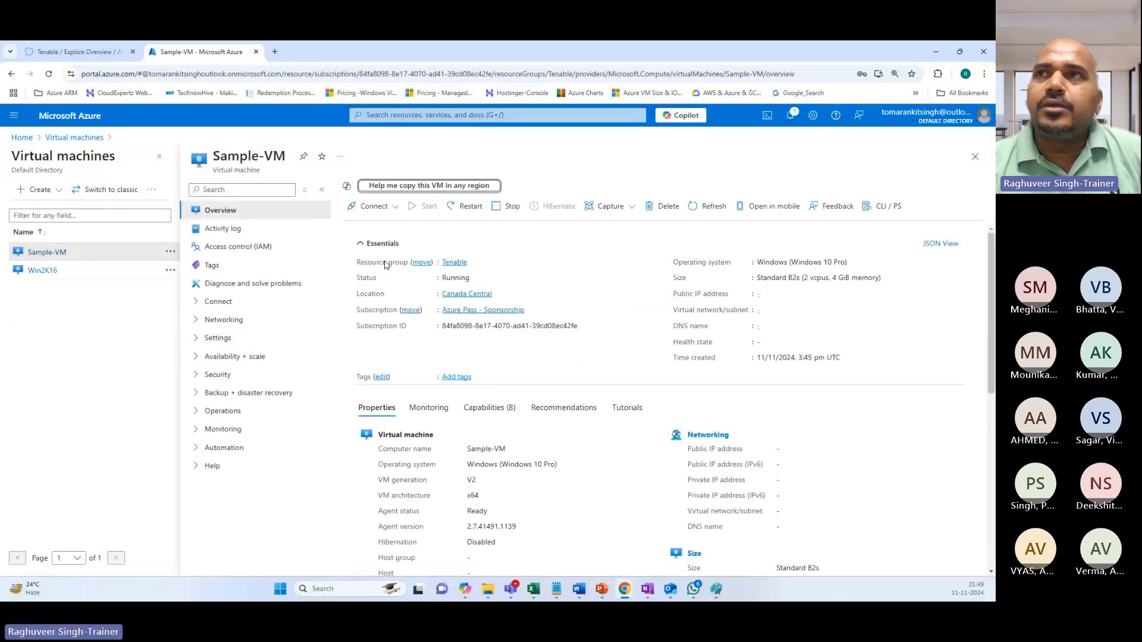
left_click(384, 377)
left_click(580, 240)
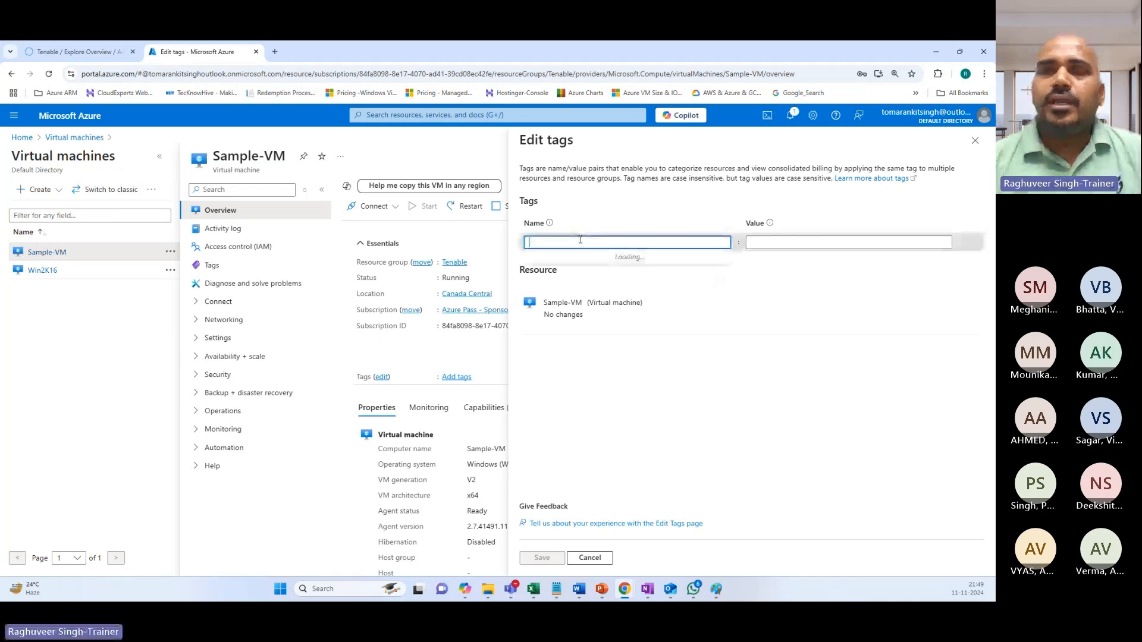
type("Purpose")
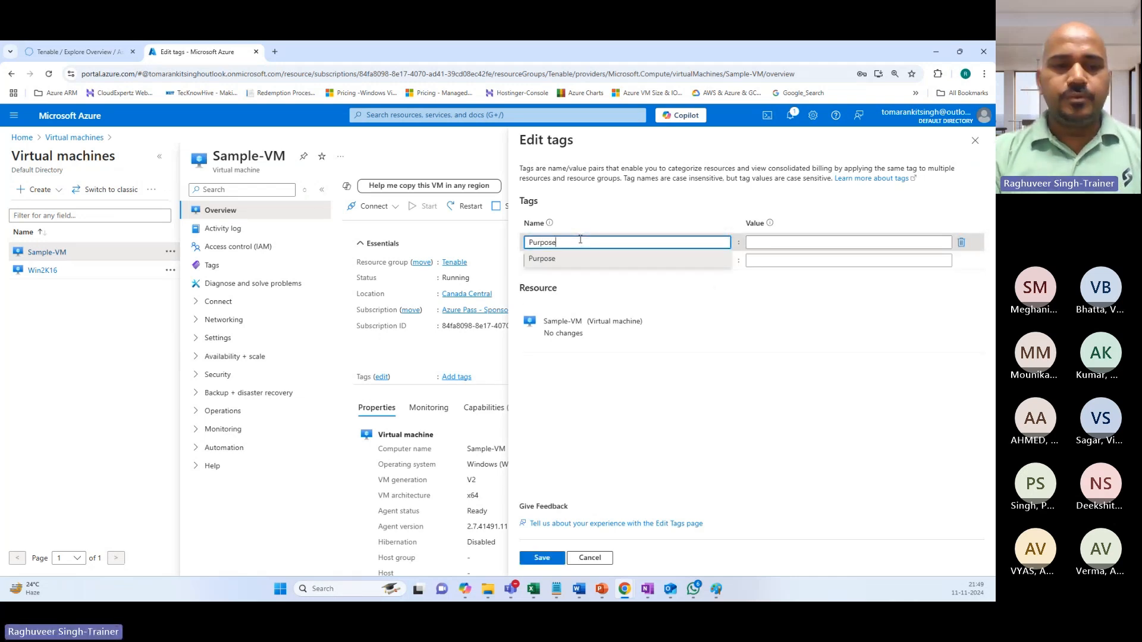
key("Tab")
type("Tenable")
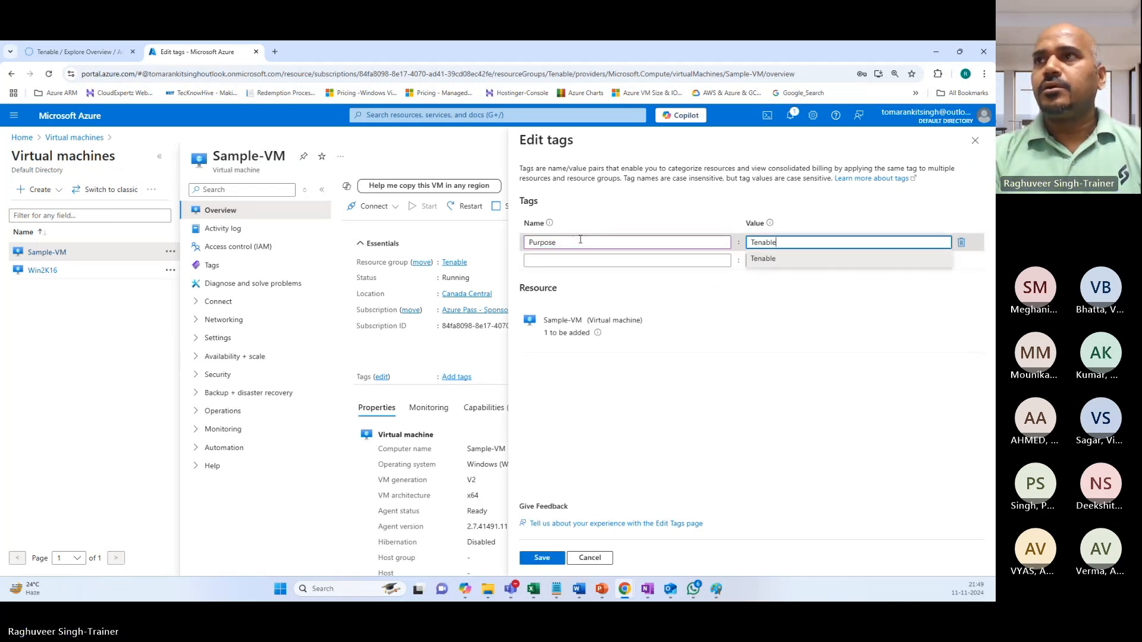
type("-Tr")
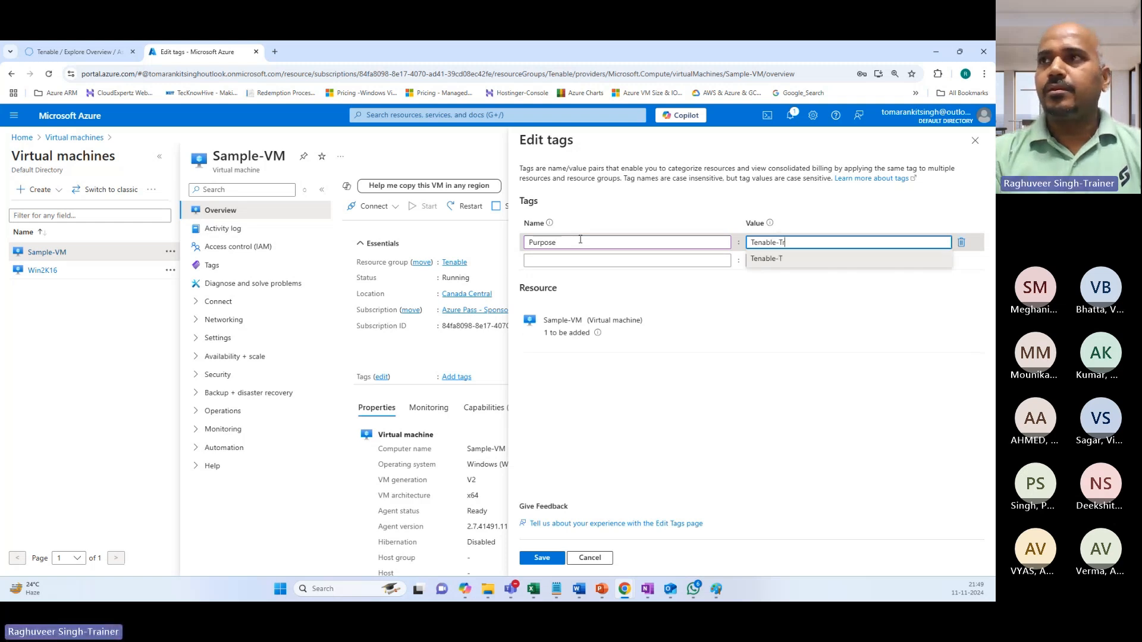
type("ainin")
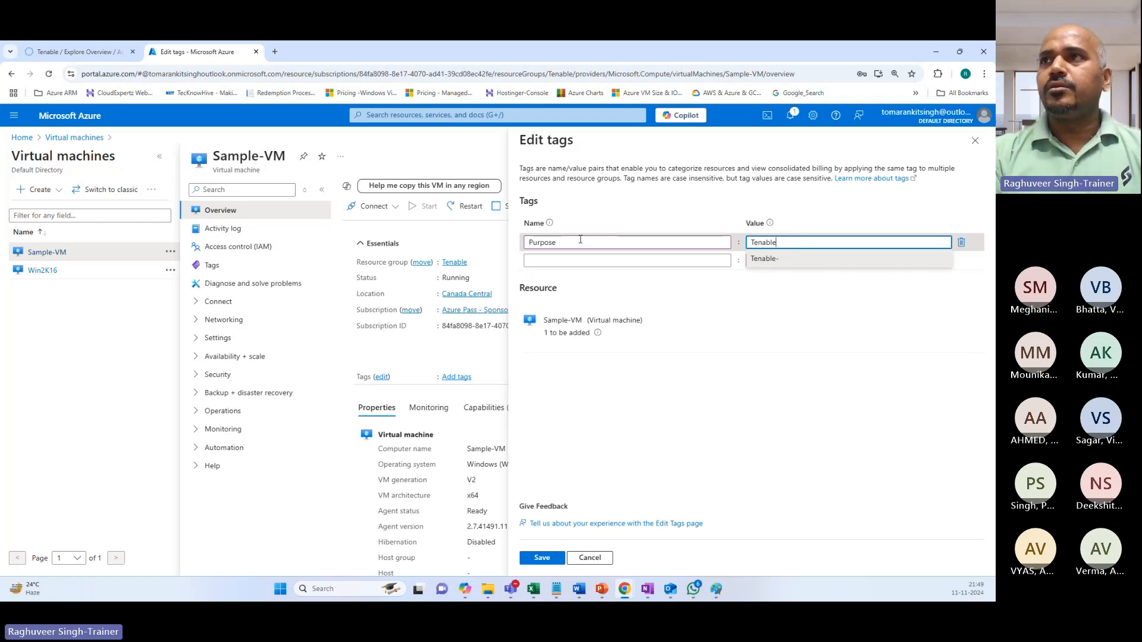
type("VM Training")
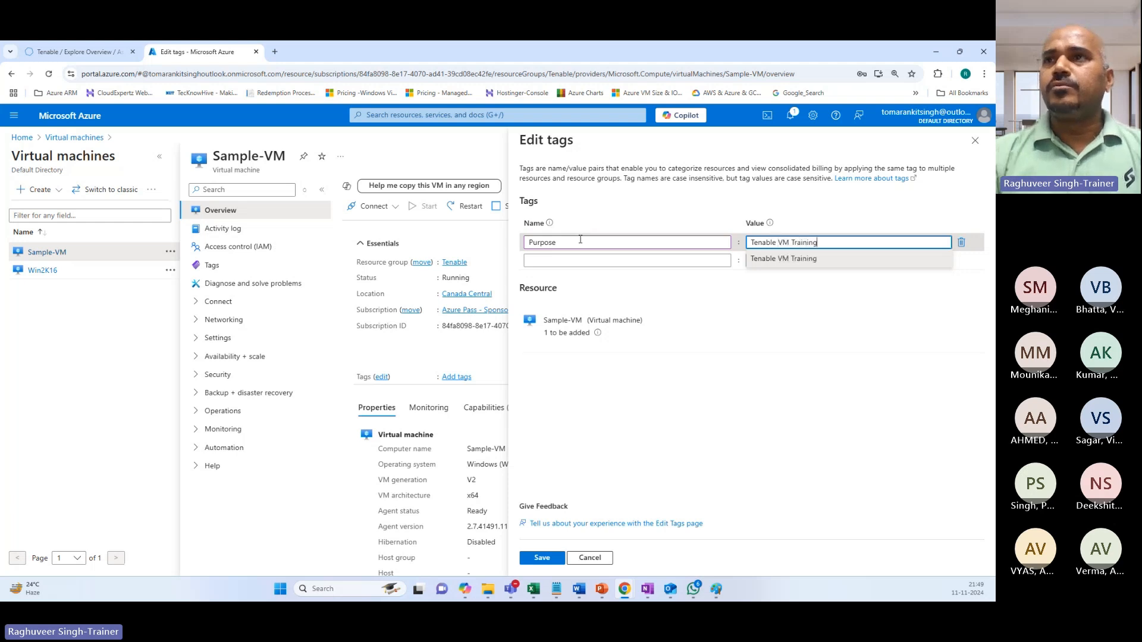
Add an Owner tag with the owner's name and a Validity: Nov182024 tag, then save all three tags.
left_click(544, 260)
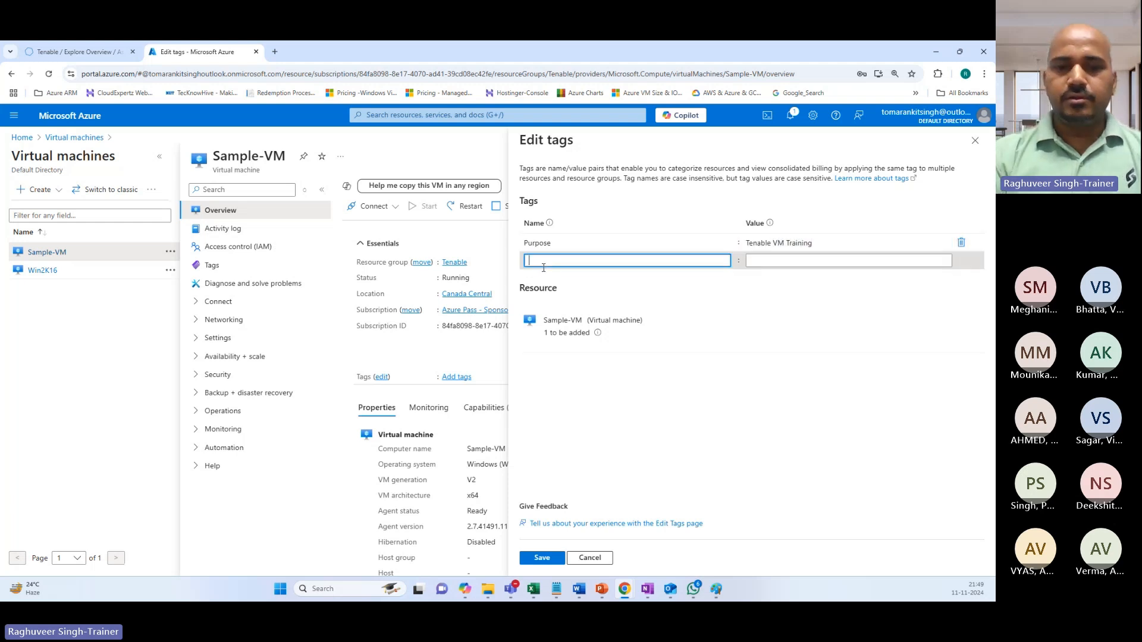
type("Onwrwner")
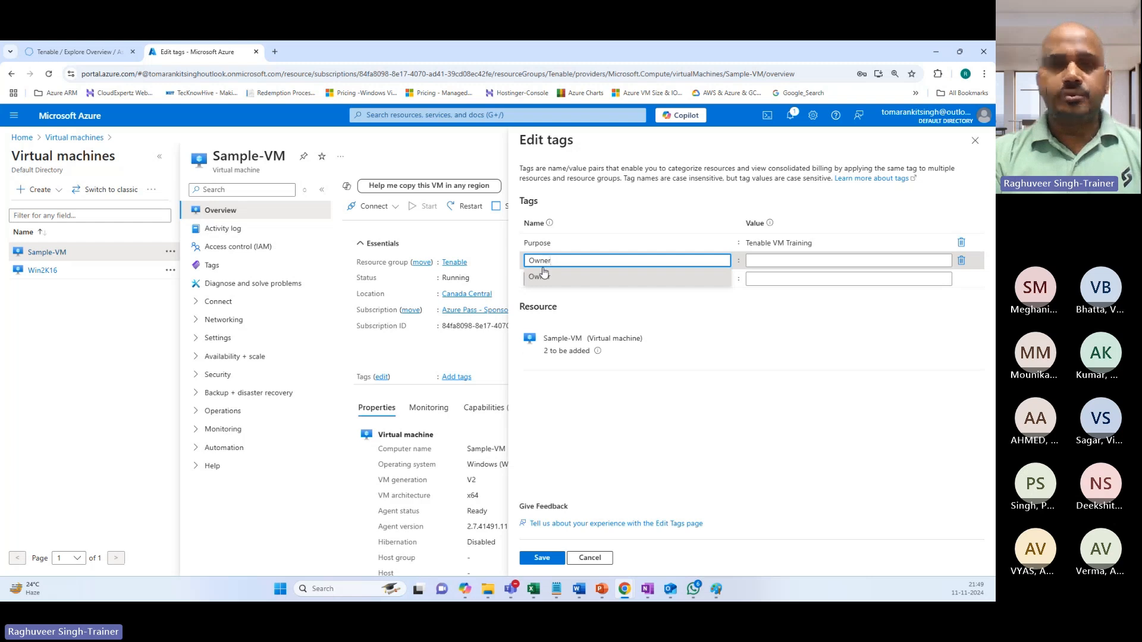
key("Tab")
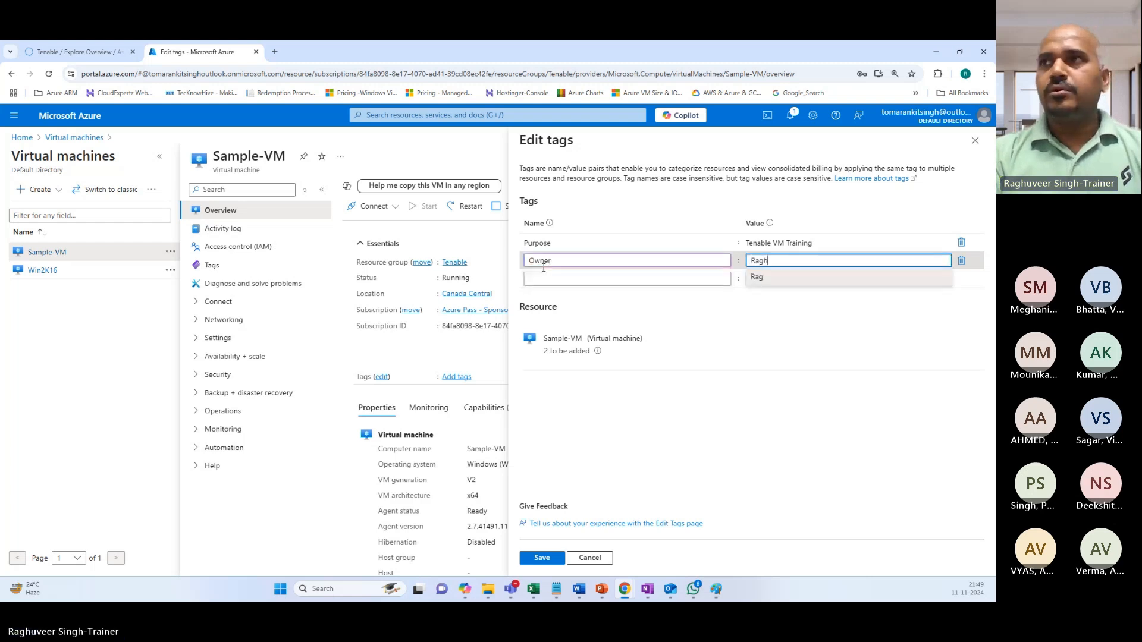
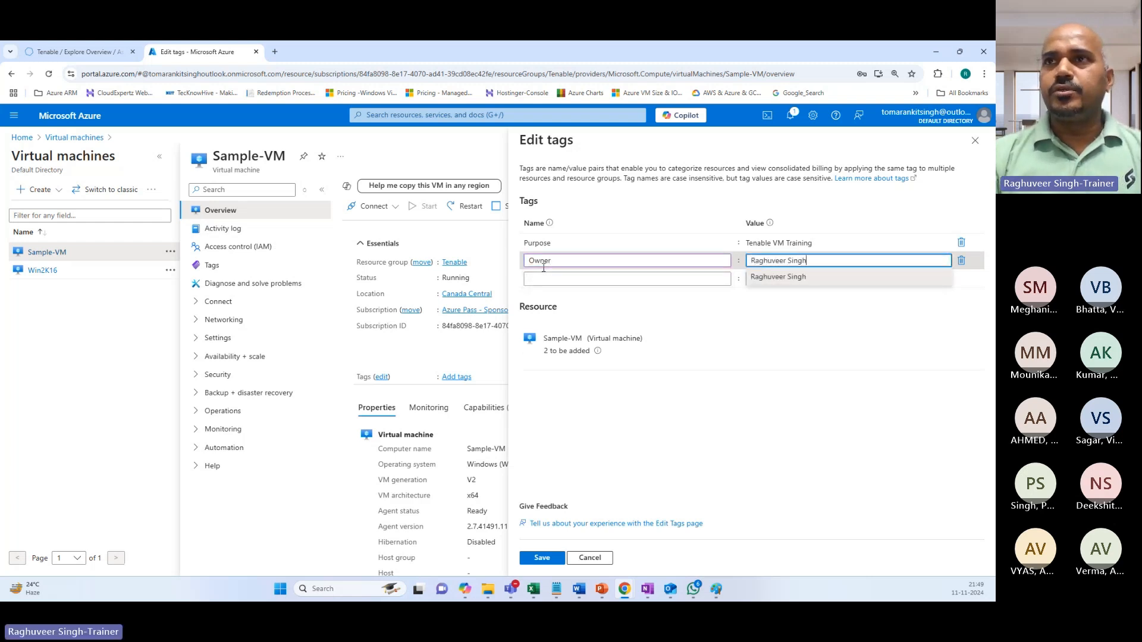
left_click(543, 278)
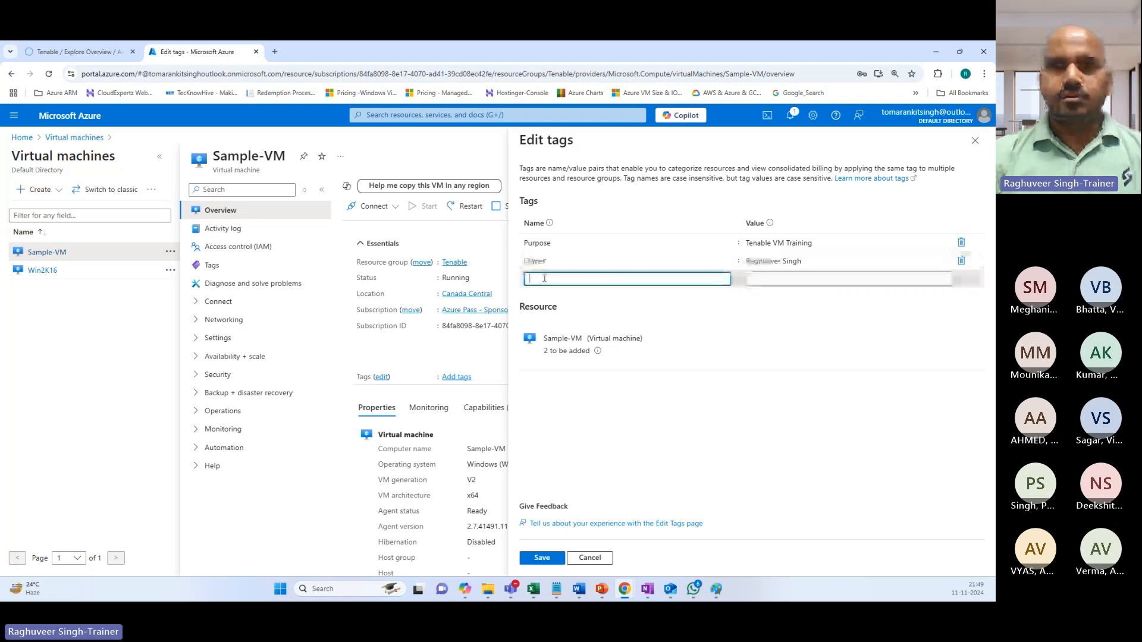
type("Validity")
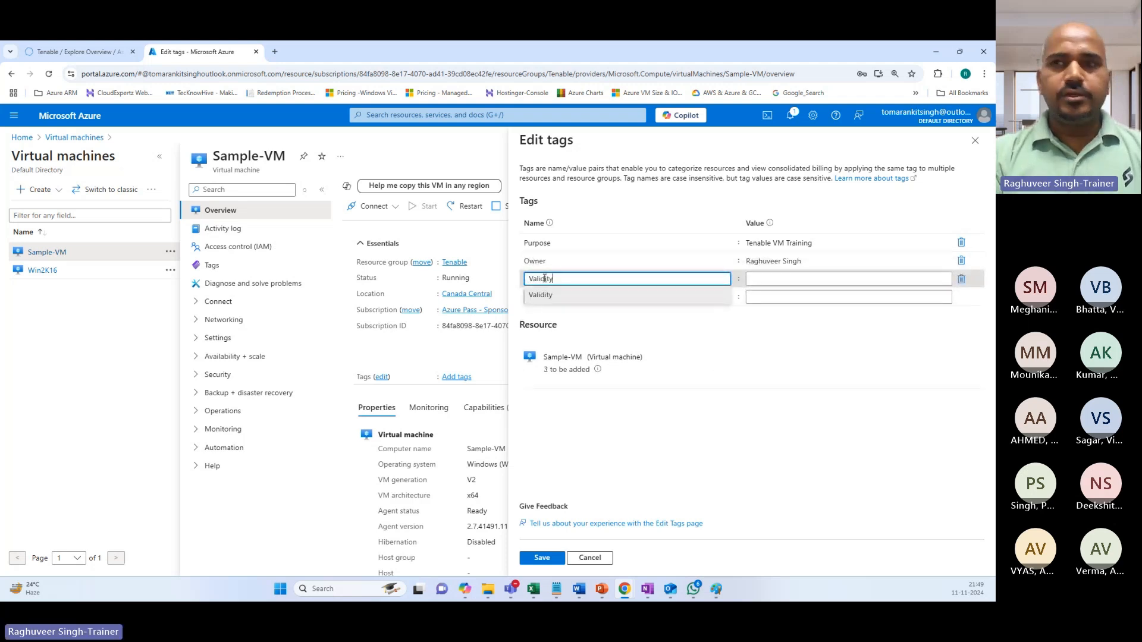
key("Tab")
type("Nov")
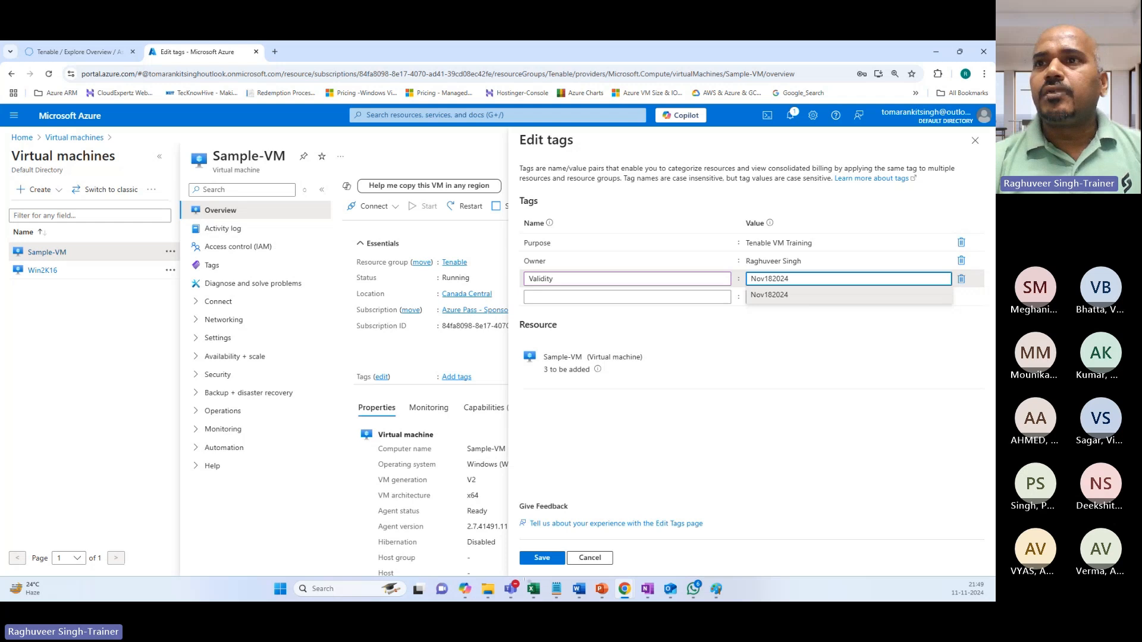
left_click(538, 558)
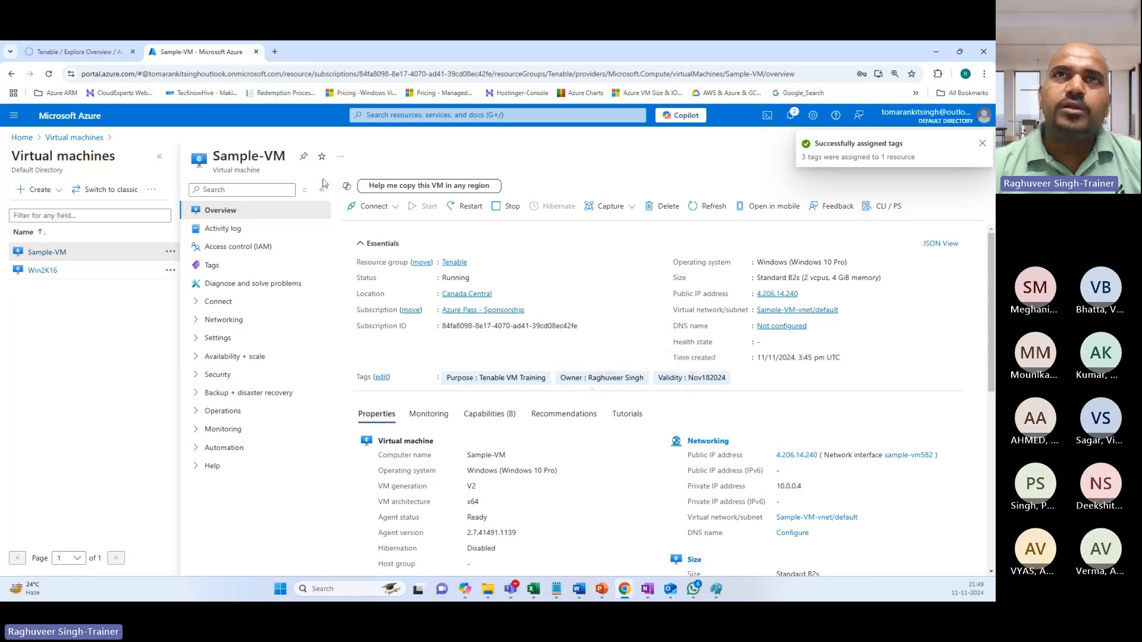
left_click(77, 51)
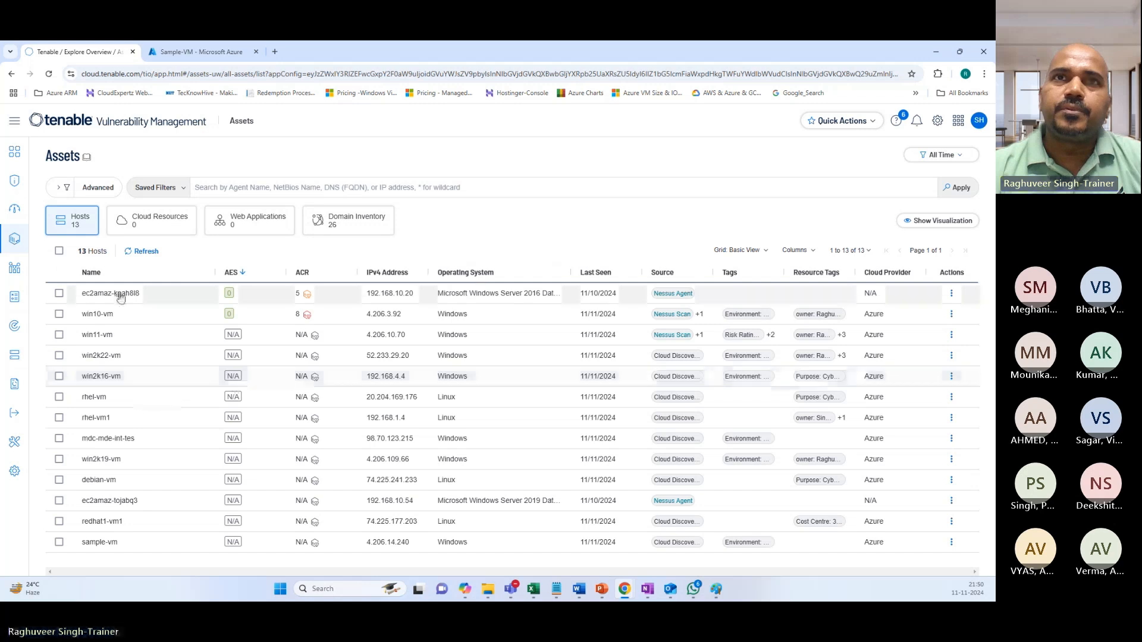
Re-check sample-vm's resource tags in Tenable, then return to Azure's Sample-VM overview and VM list.
left_click(143, 541)
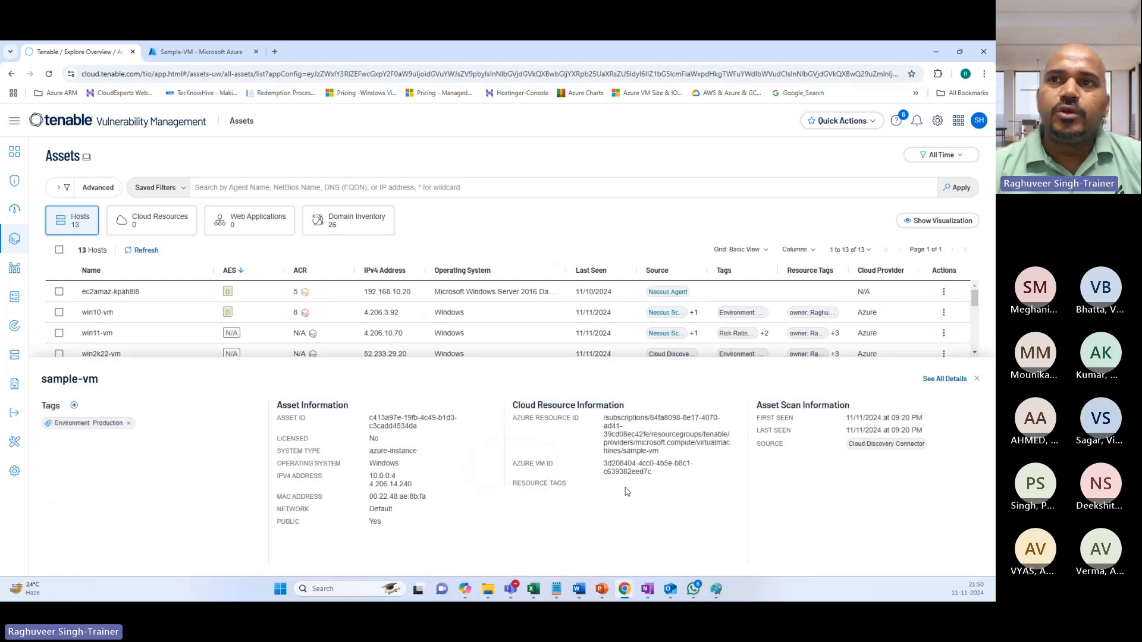
left_click_drag(531, 485, 618, 493)
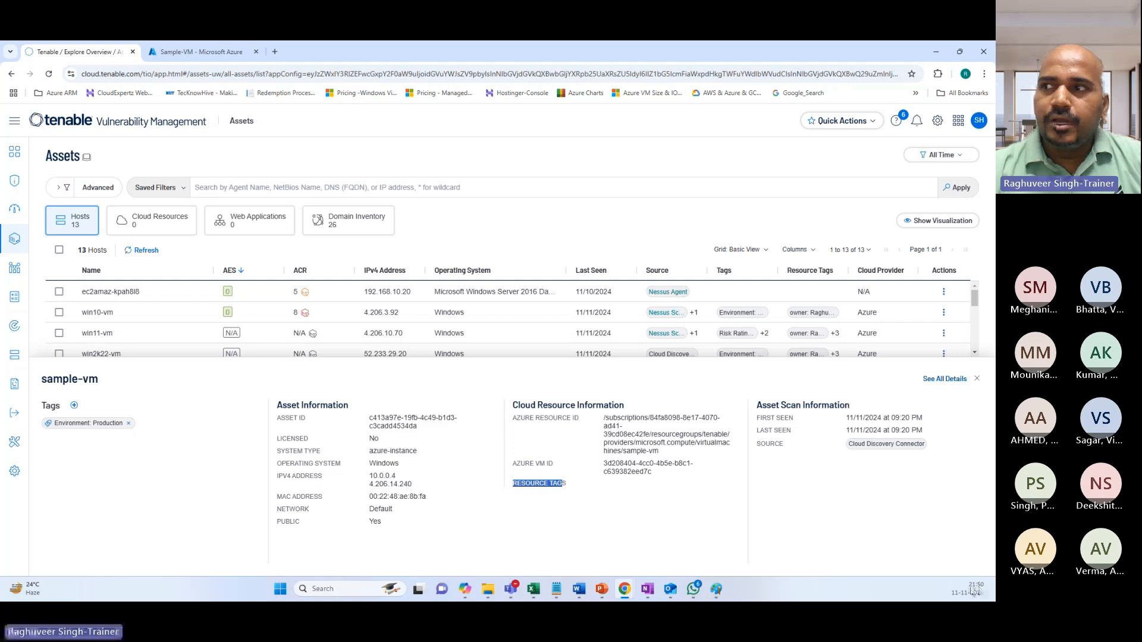
mouse_move(922, 451)
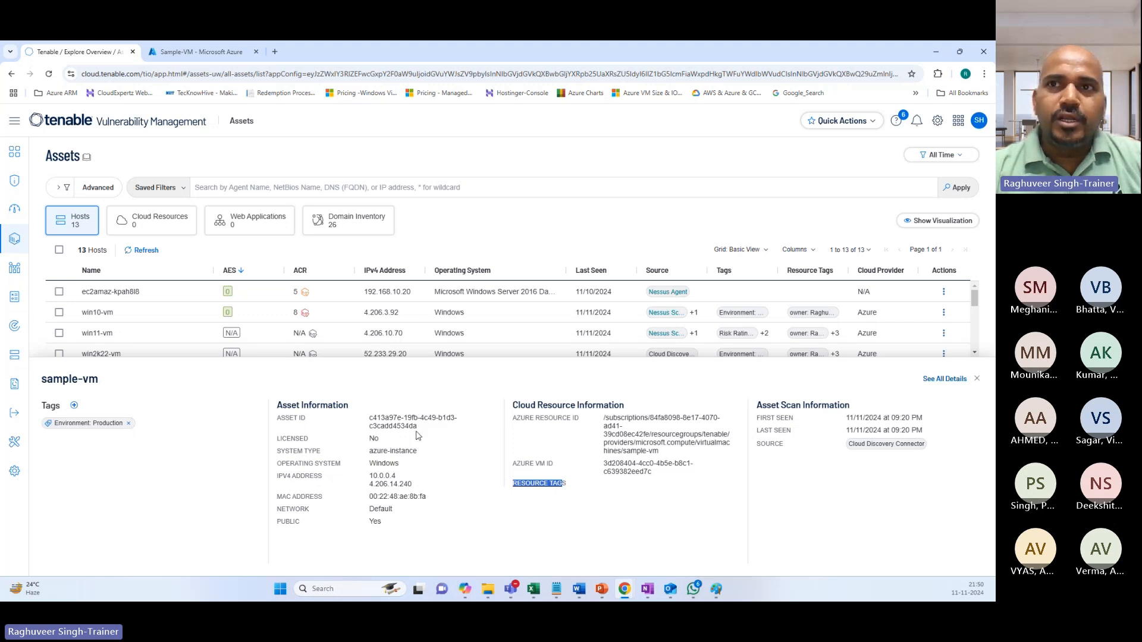
left_click_drag(40, 380, 101, 381)
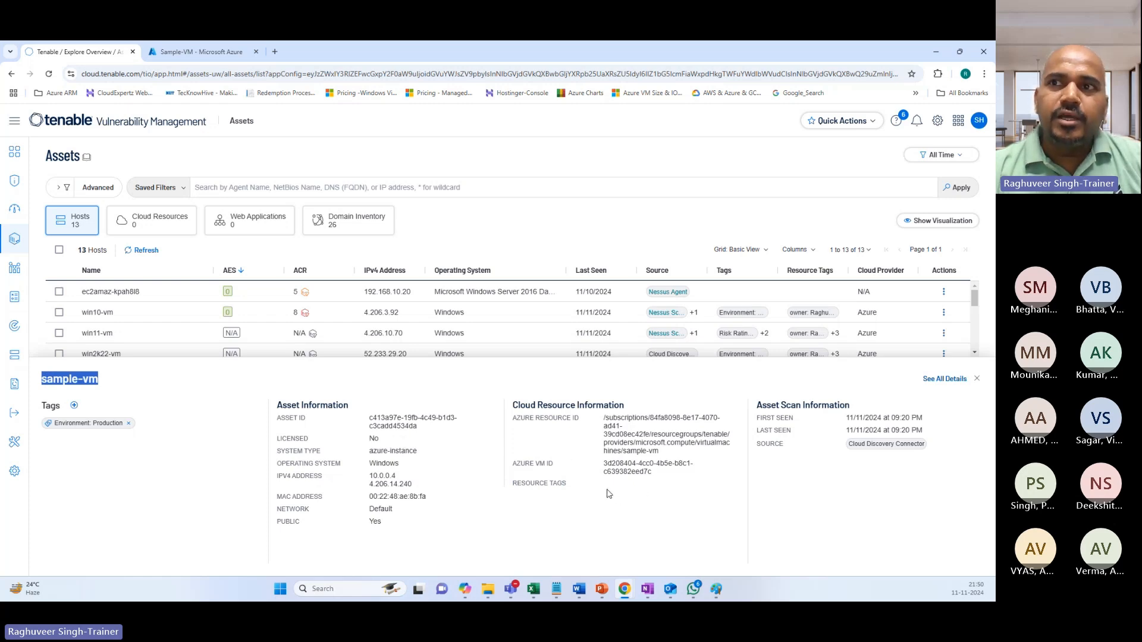
left_click(232, 48)
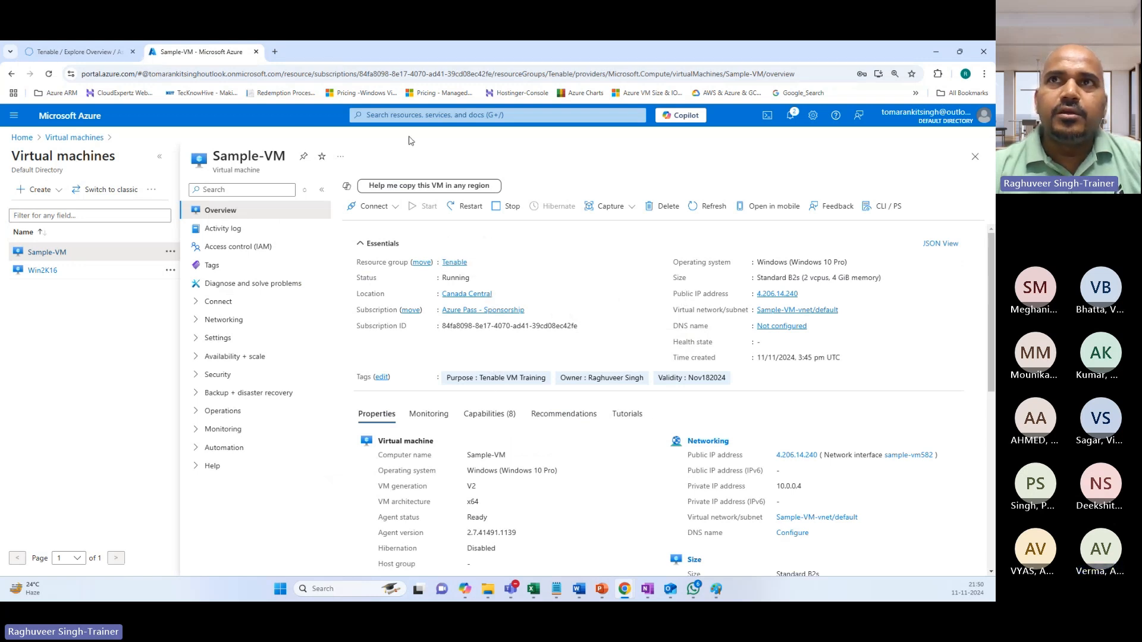
left_click(417, 115)
Return to Azure's list showing Sample-VM and Win2K16, then back to Tenable's sample-vm asset summary.
left_click(386, 292)
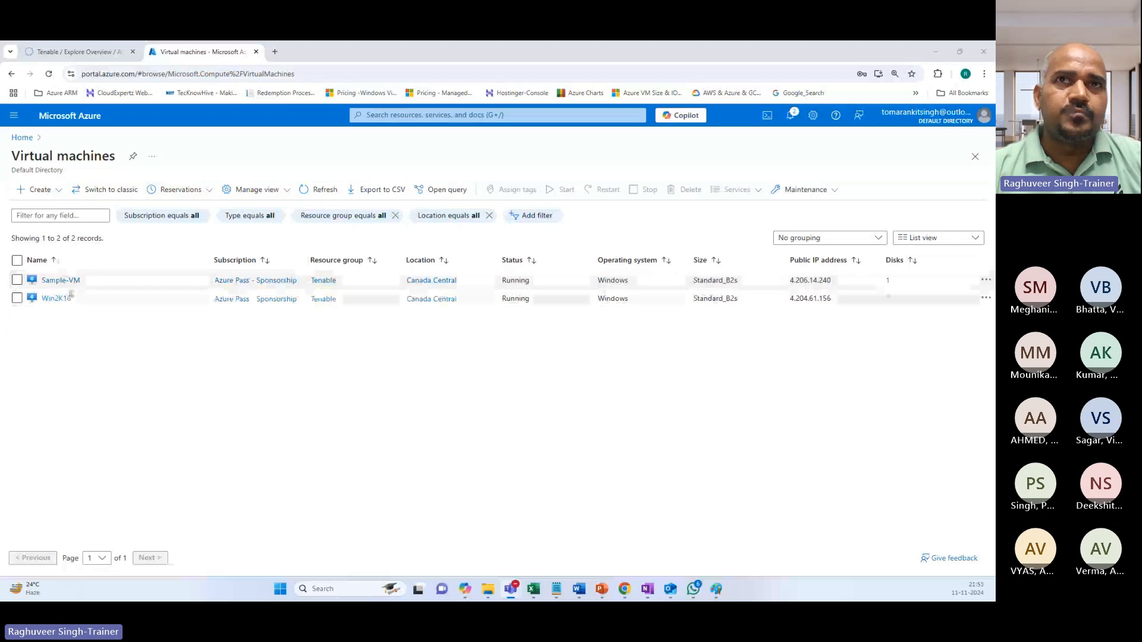
left_click(71, 52)
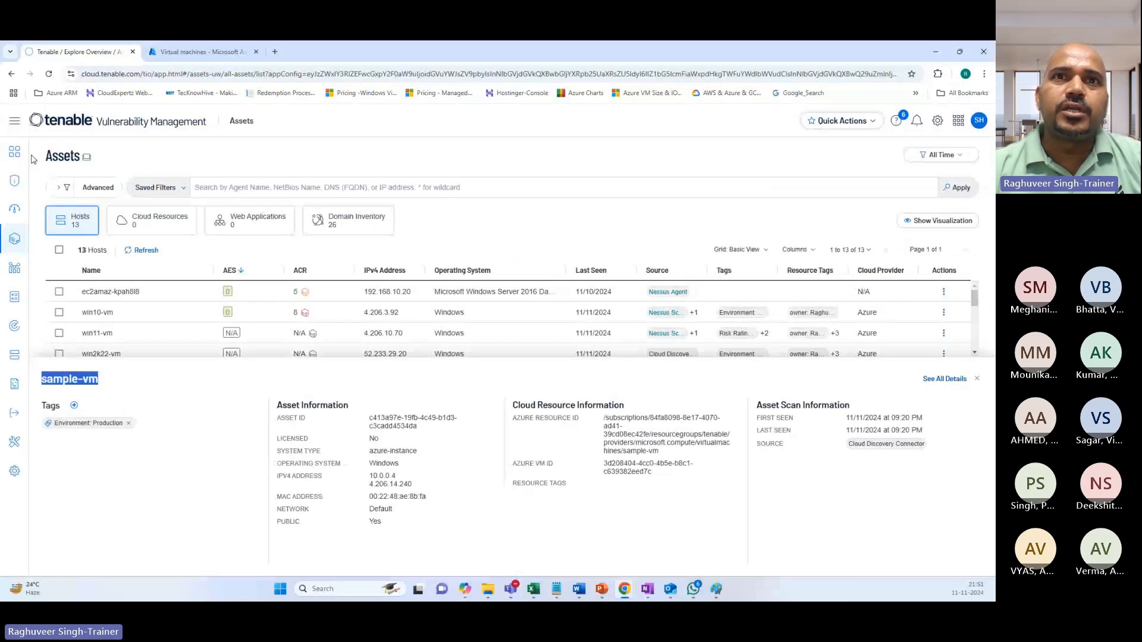
Go to Settings > Cloud Connectors, refresh the list and open AzureConnector_Nov112024.
left_click(156, 471)
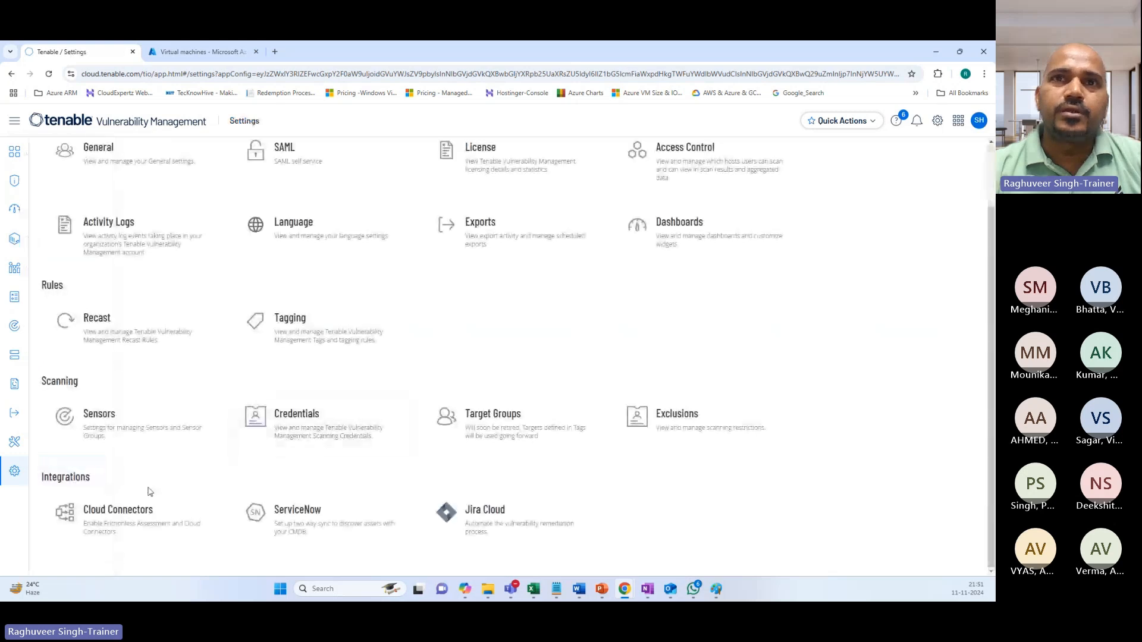
left_click(145, 500)
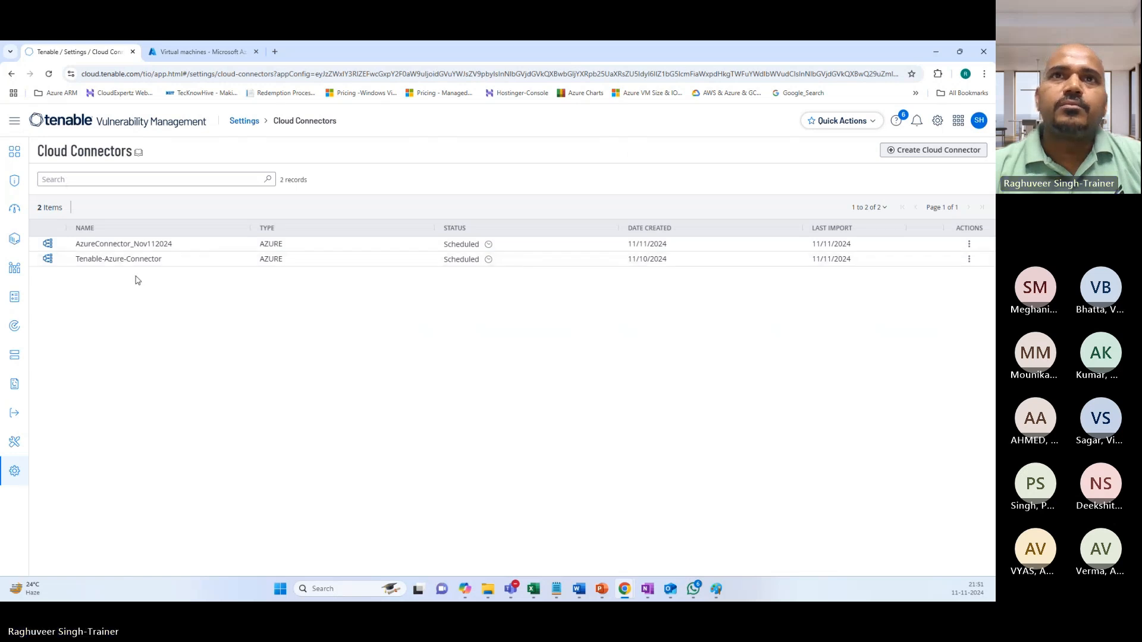
left_click(49, 74)
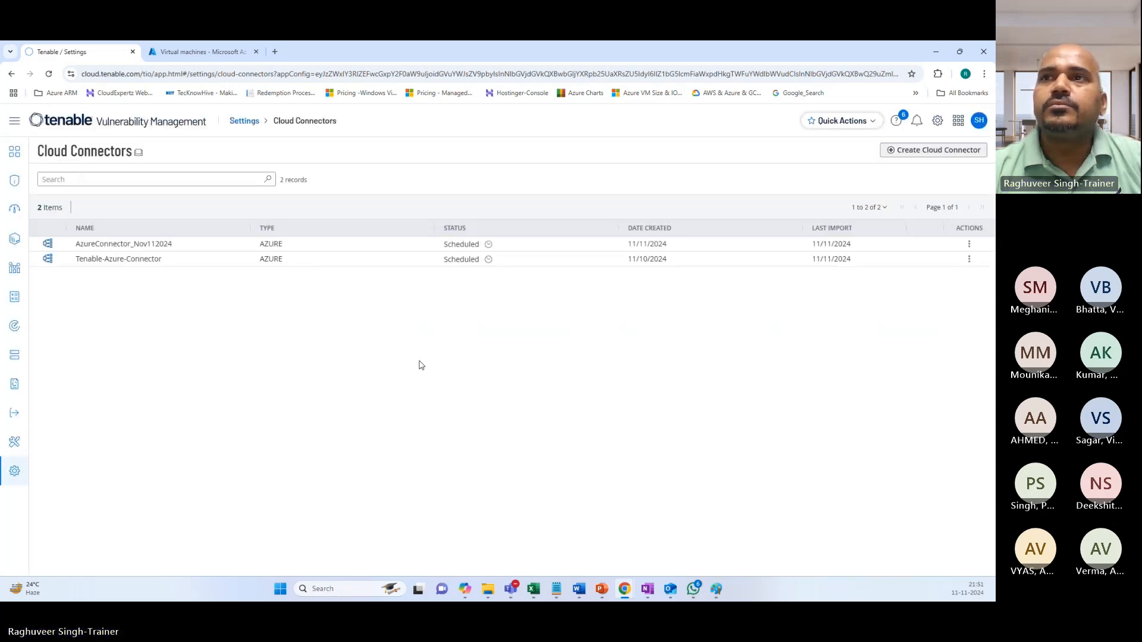
left_click(113, 249)
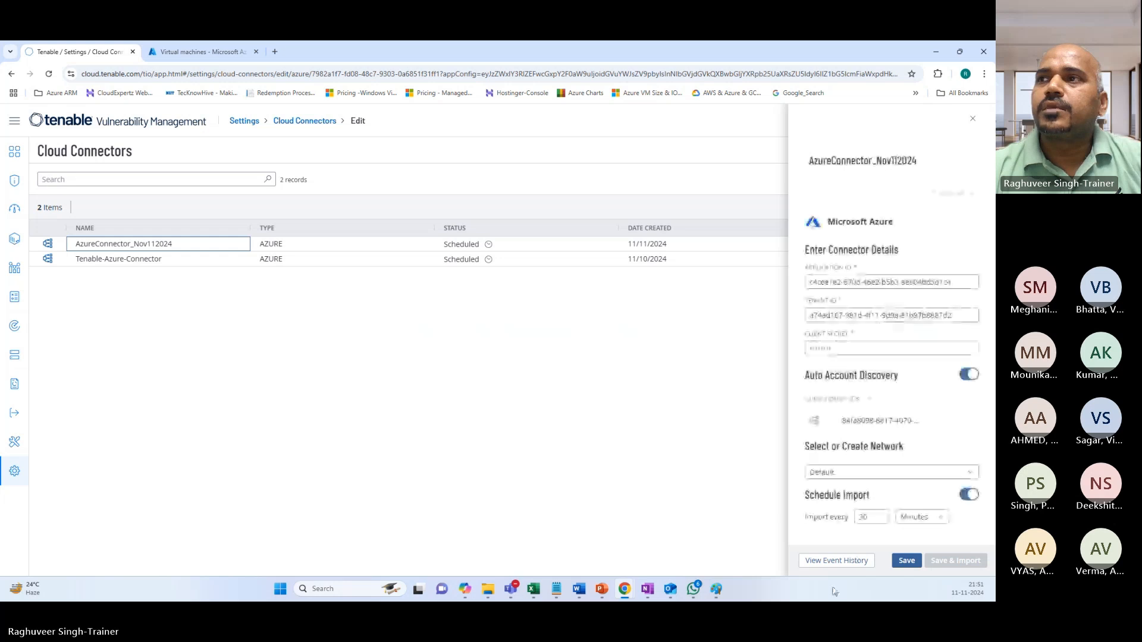
Review AzureConnector_Nov112024's event history showing one VM found at 9:20 PM, then close the panel.
left_click(835, 562)
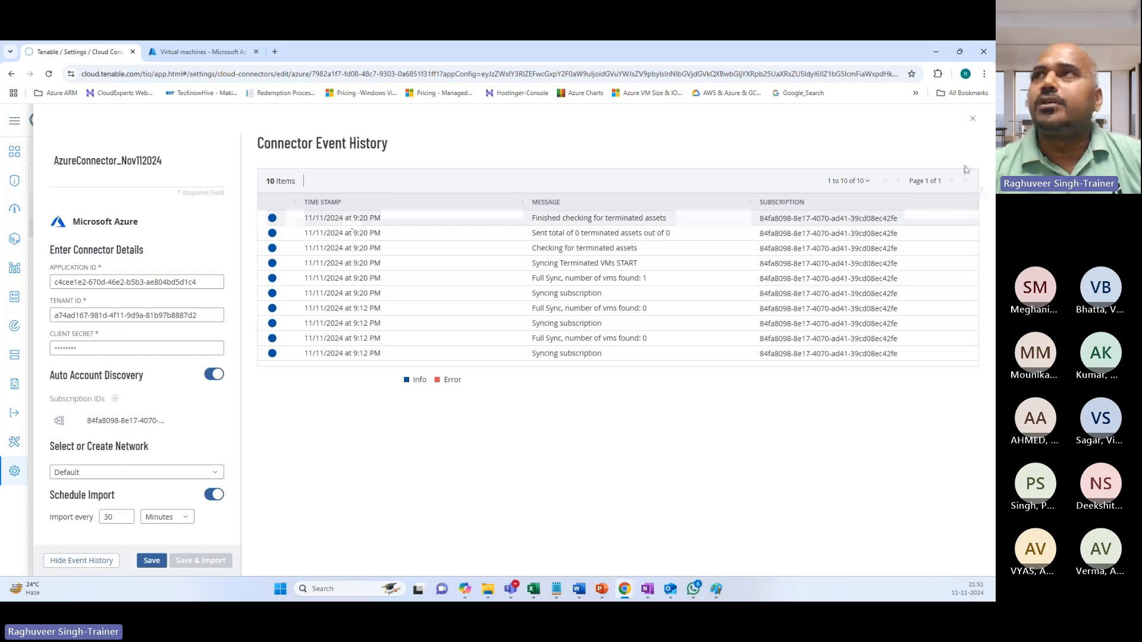
left_click(972, 118)
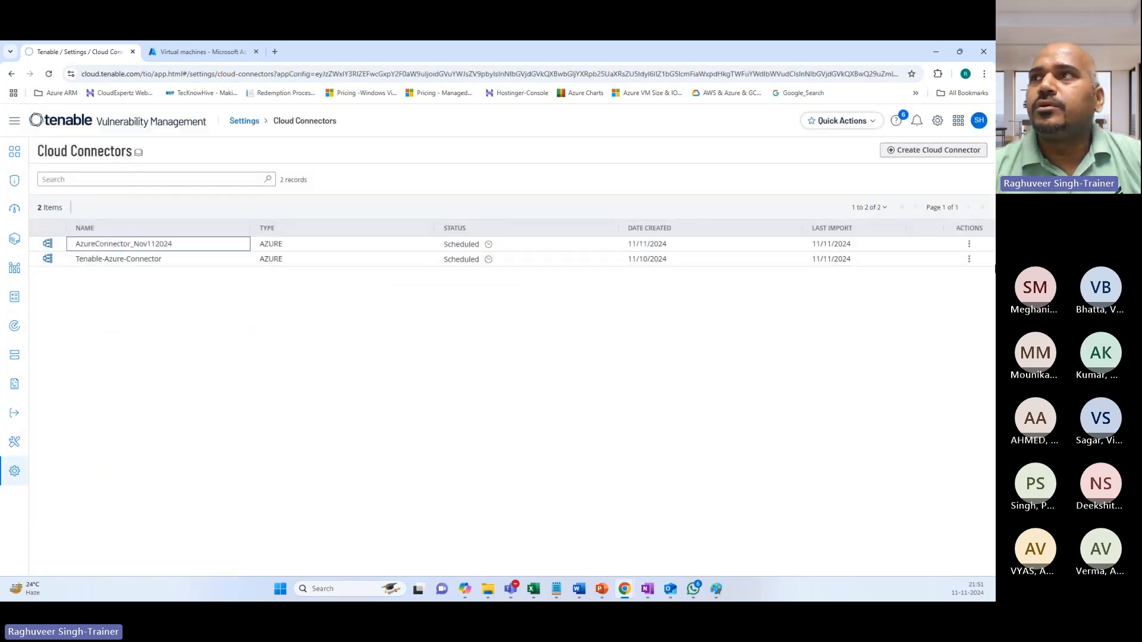
left_click(294, 245)
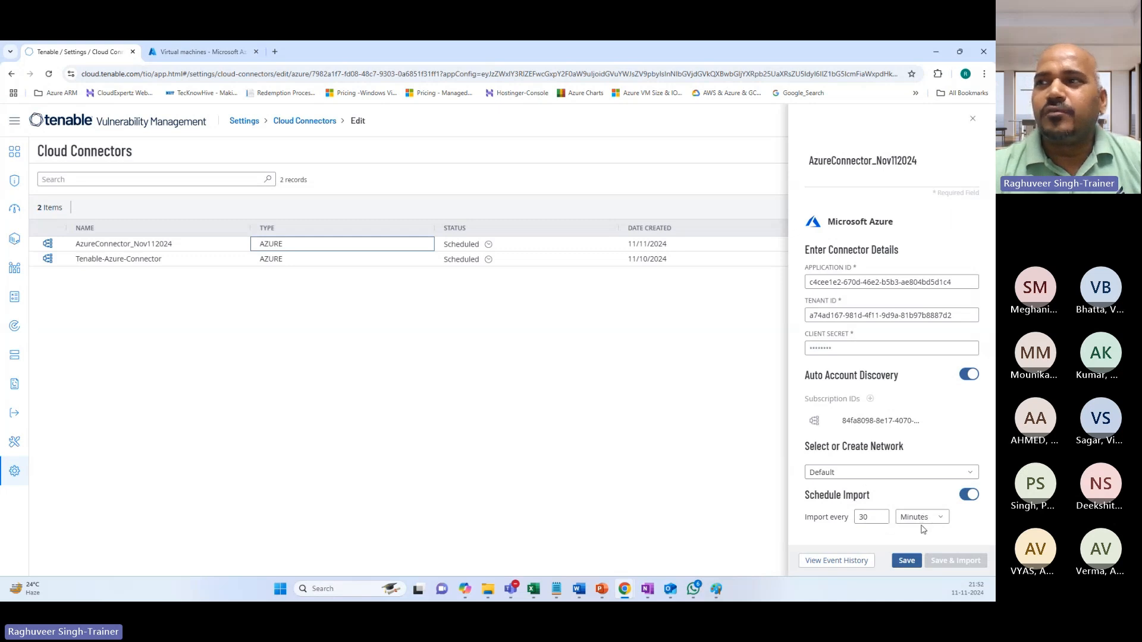
left_click(973, 119)
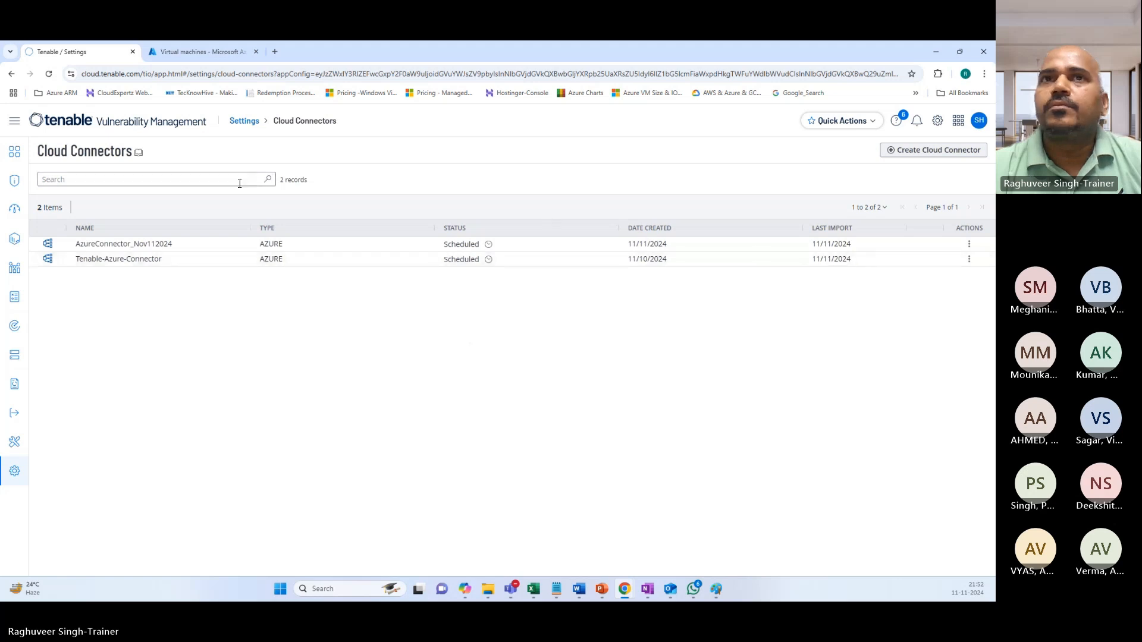
left_click(143, 244)
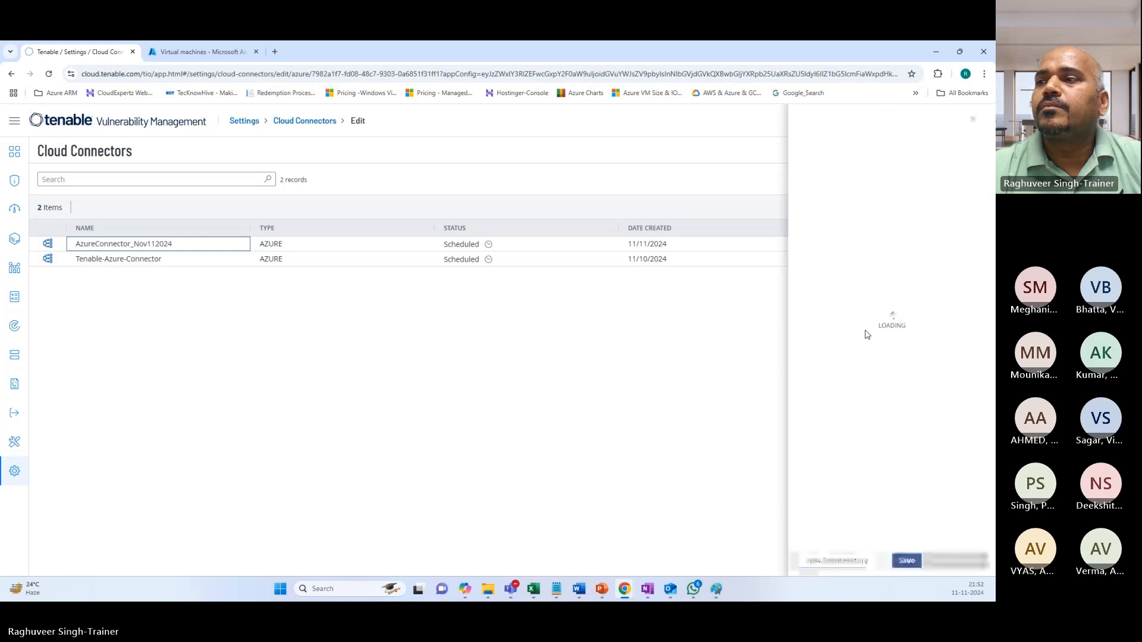
left_click(833, 560)
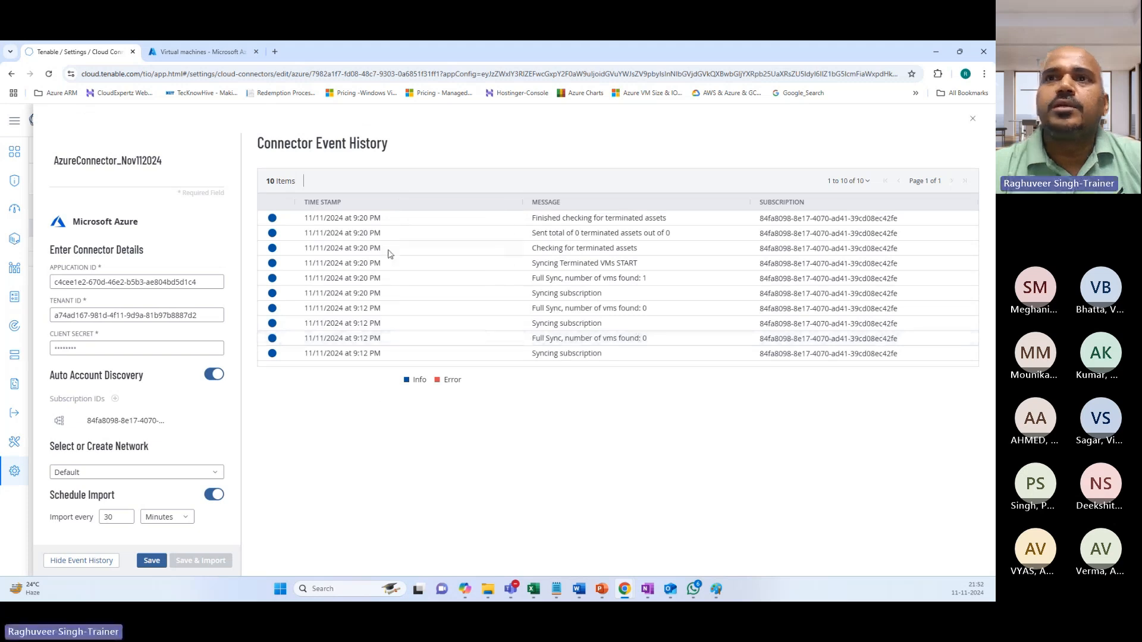
left_click(973, 119)
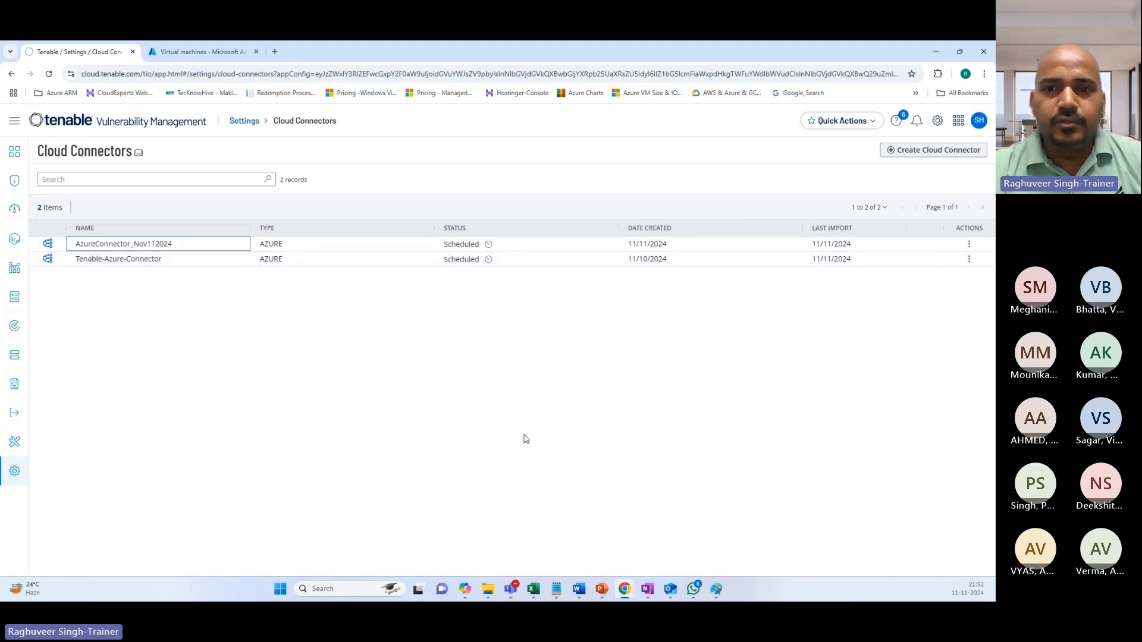
Change AzureConnector_Nov112024's import interval from 30 to 31 minutes and save it.
left_click(295, 248)
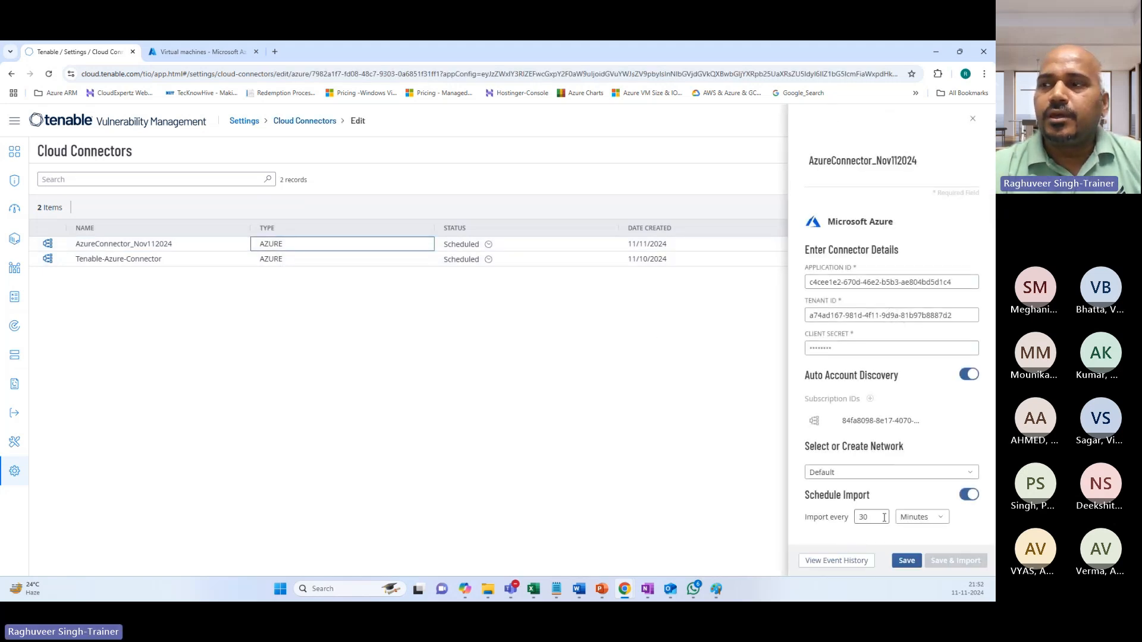
left_click(884, 517)
key("BackSpace")
type("1")
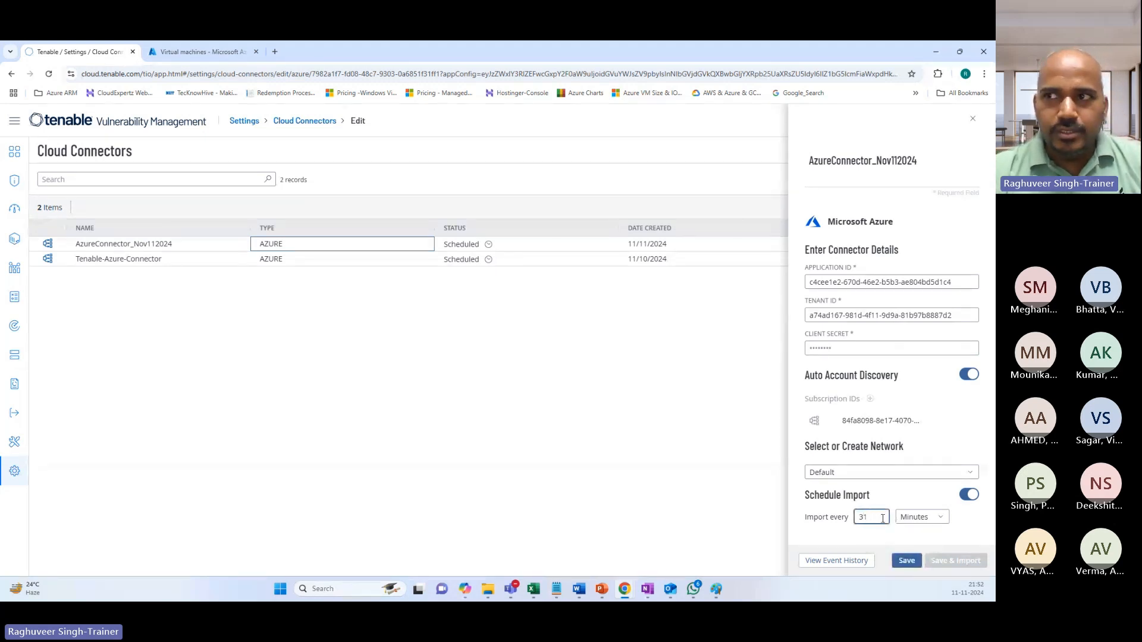
left_click(907, 560)
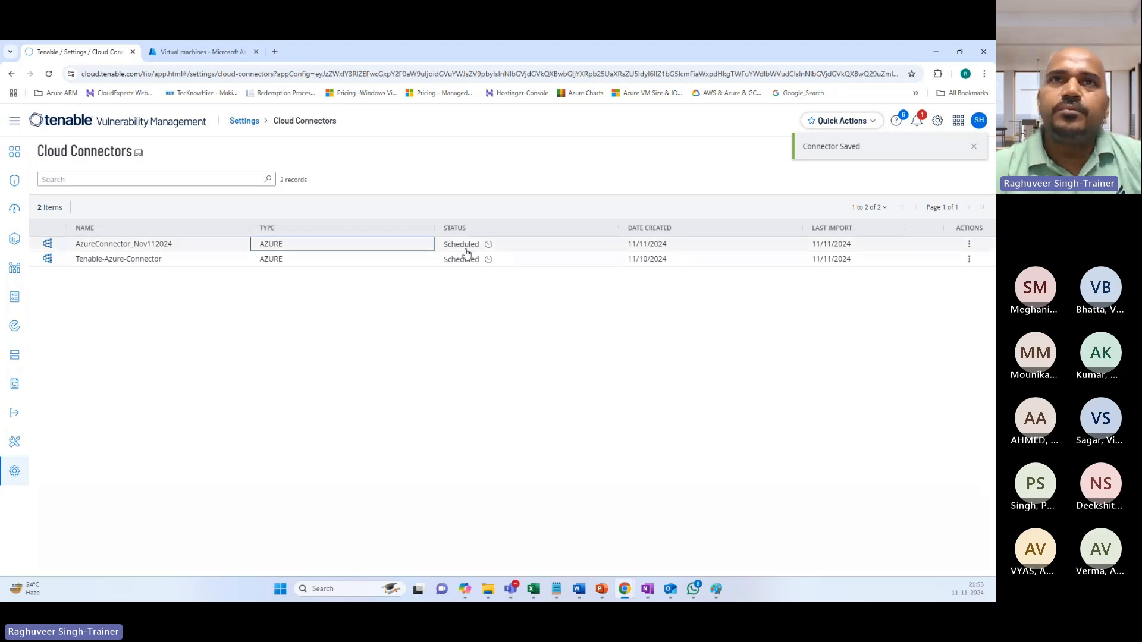
Refresh the connectors and read AzureConnector_Nov112024's new event history: a 9:53 PM sync found 2 VMs.
left_click(48, 74)
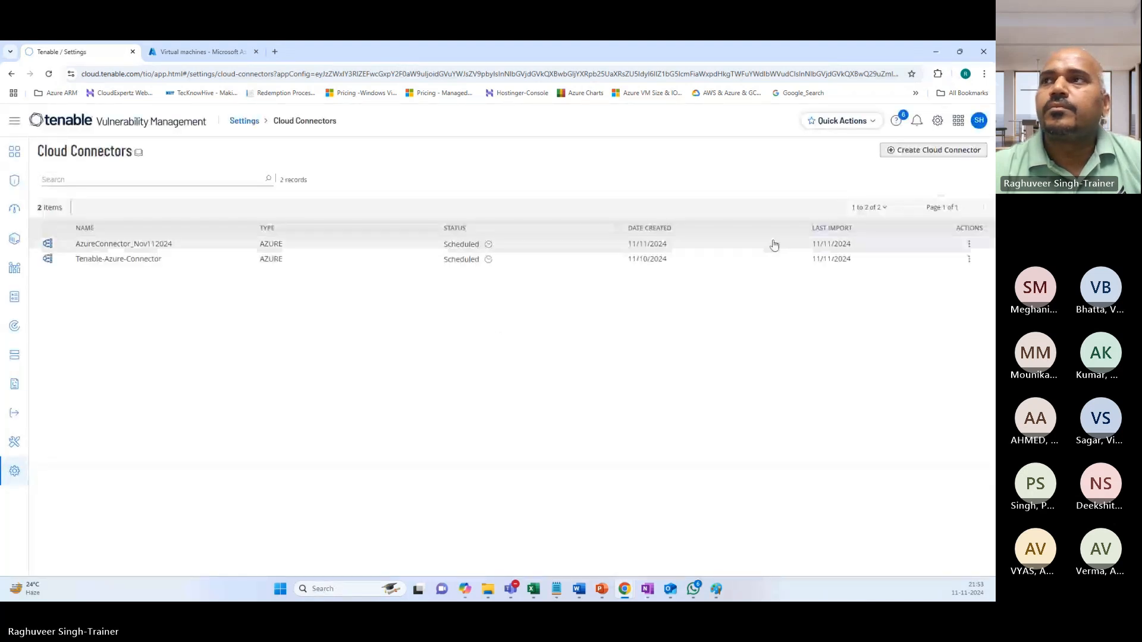
left_click(969, 246)
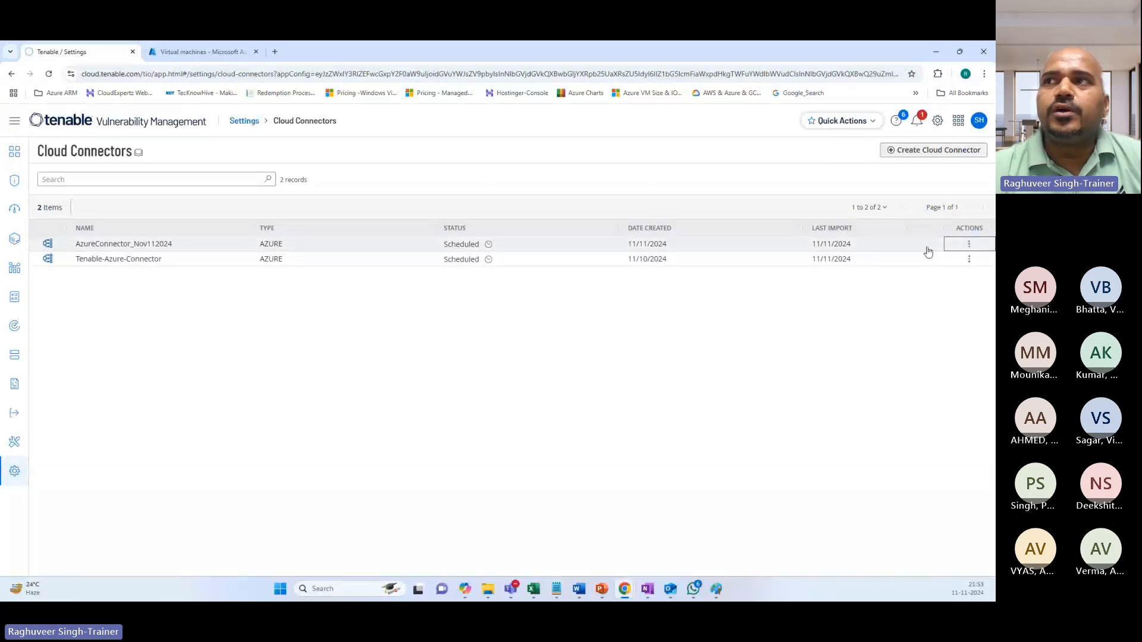
left_click(364, 245)
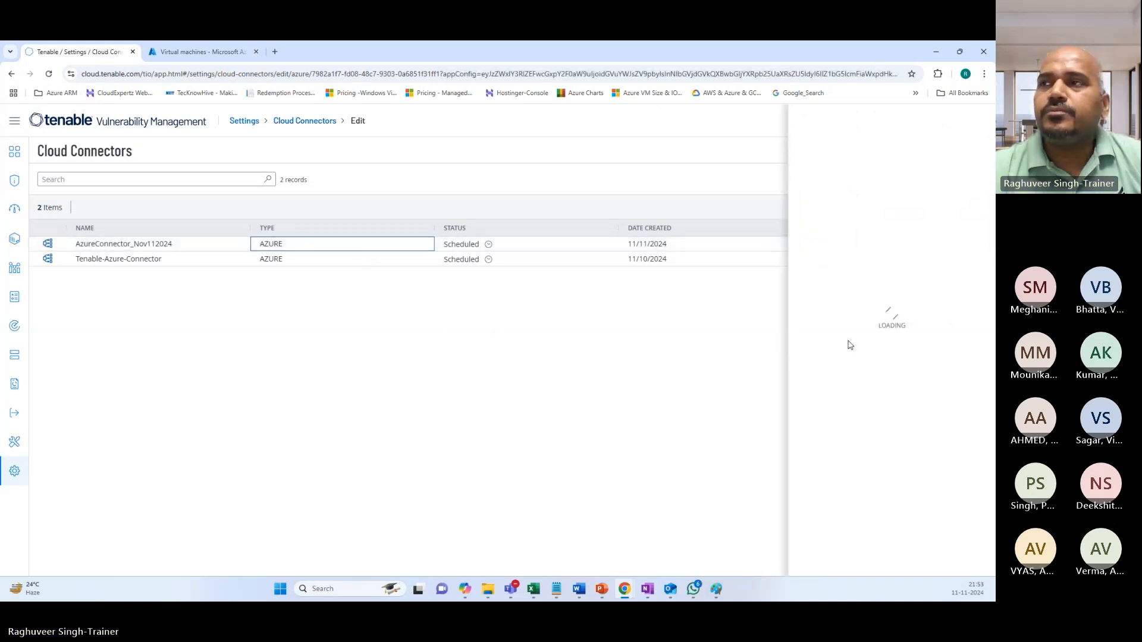
left_click(810, 560)
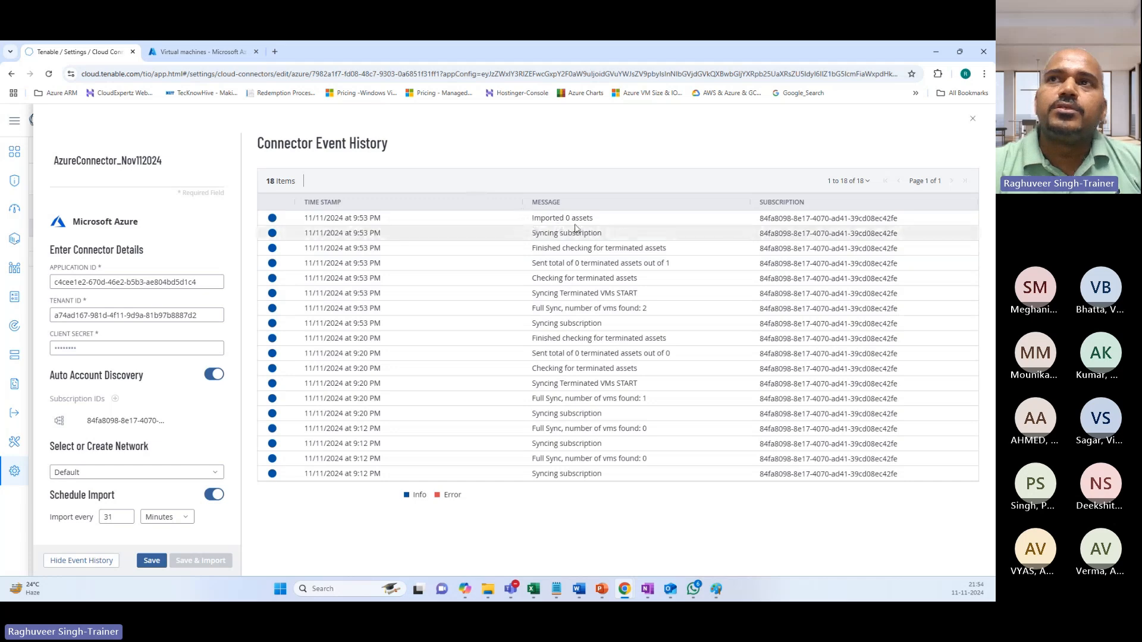
left_click(214, 59)
left_click(102, 48)
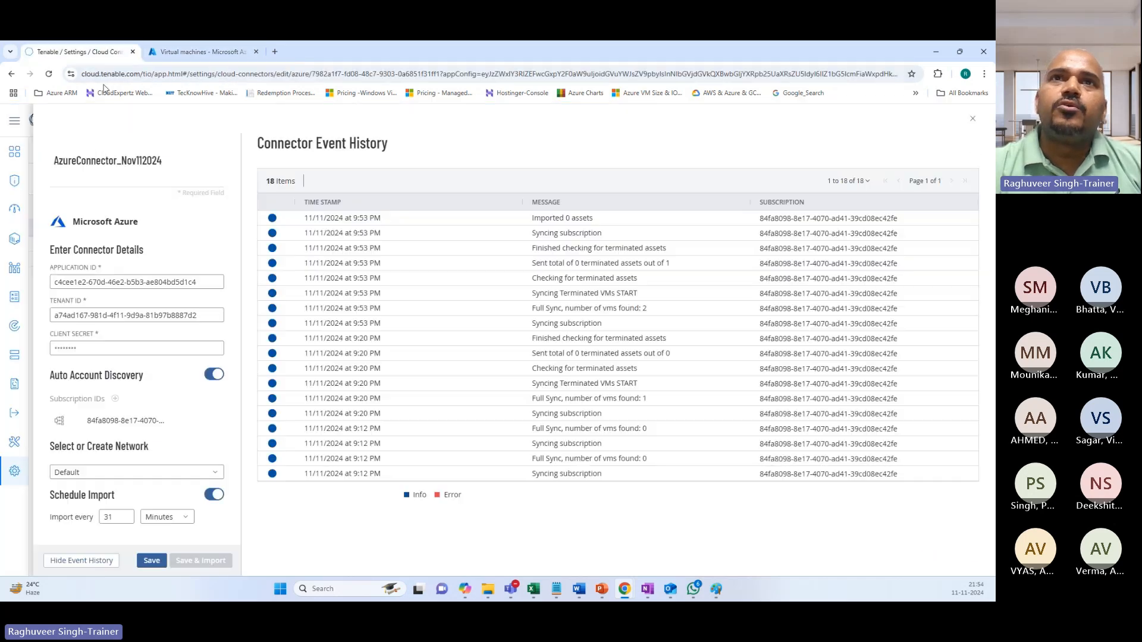
left_click(12, 123)
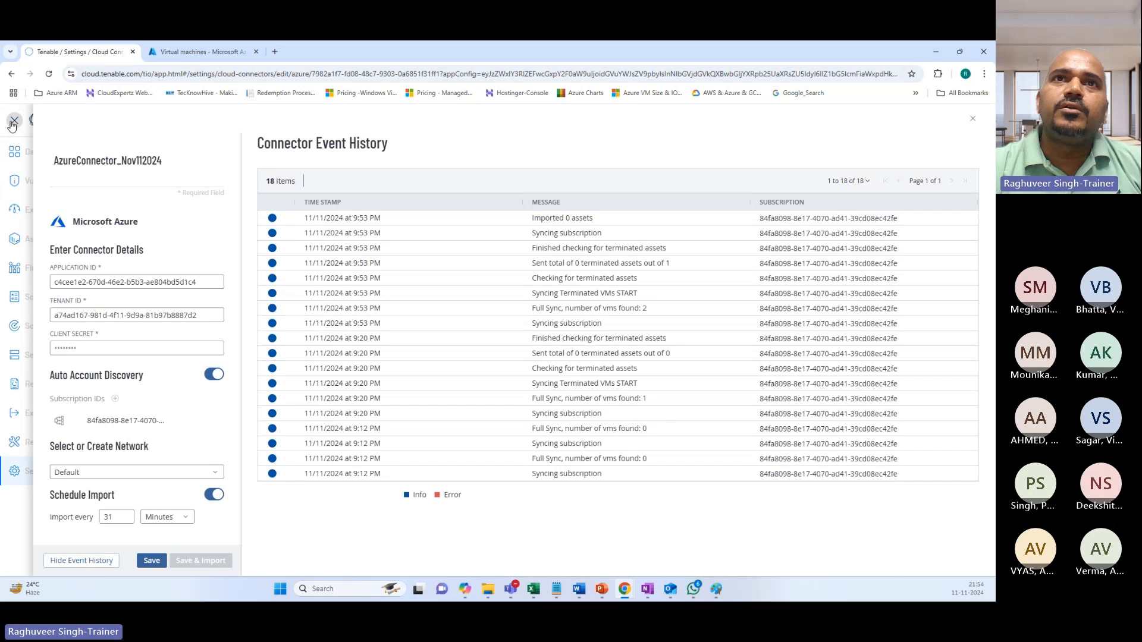
left_click(972, 119)
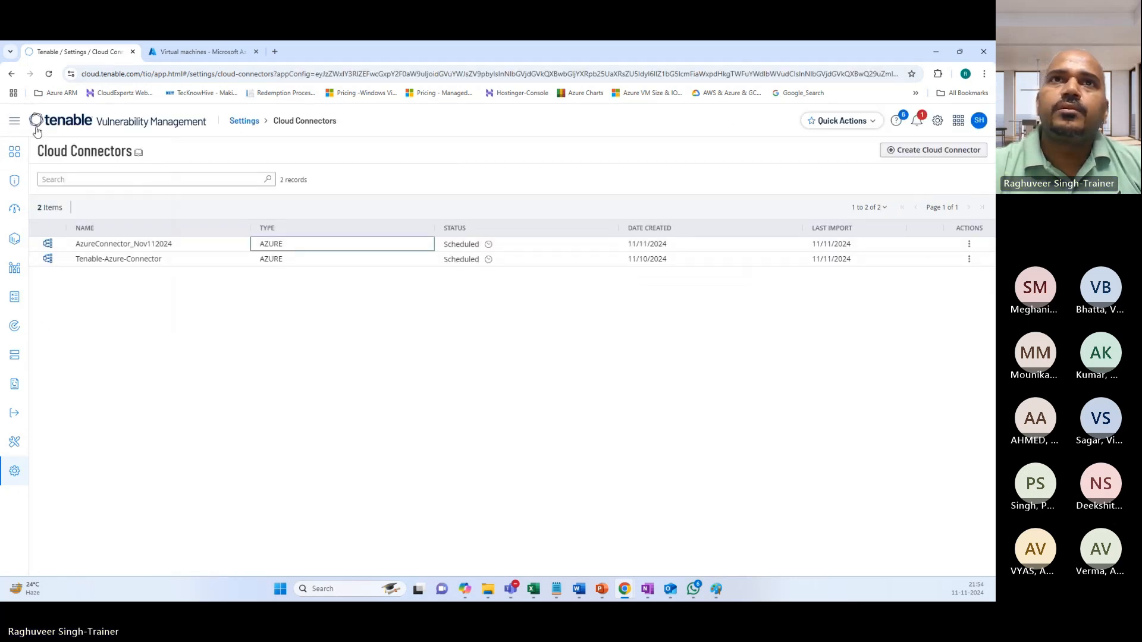
On the Assets page, remove the last-30-days and licensed-only filters to list all 14 hosts.
left_click(14, 121)
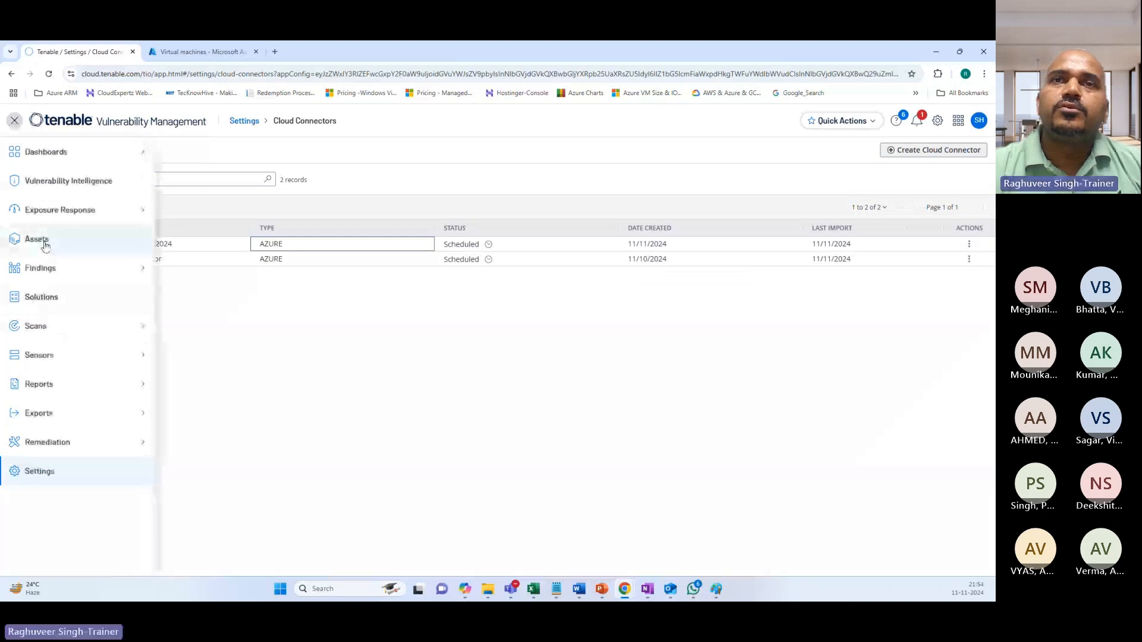
left_click(43, 242)
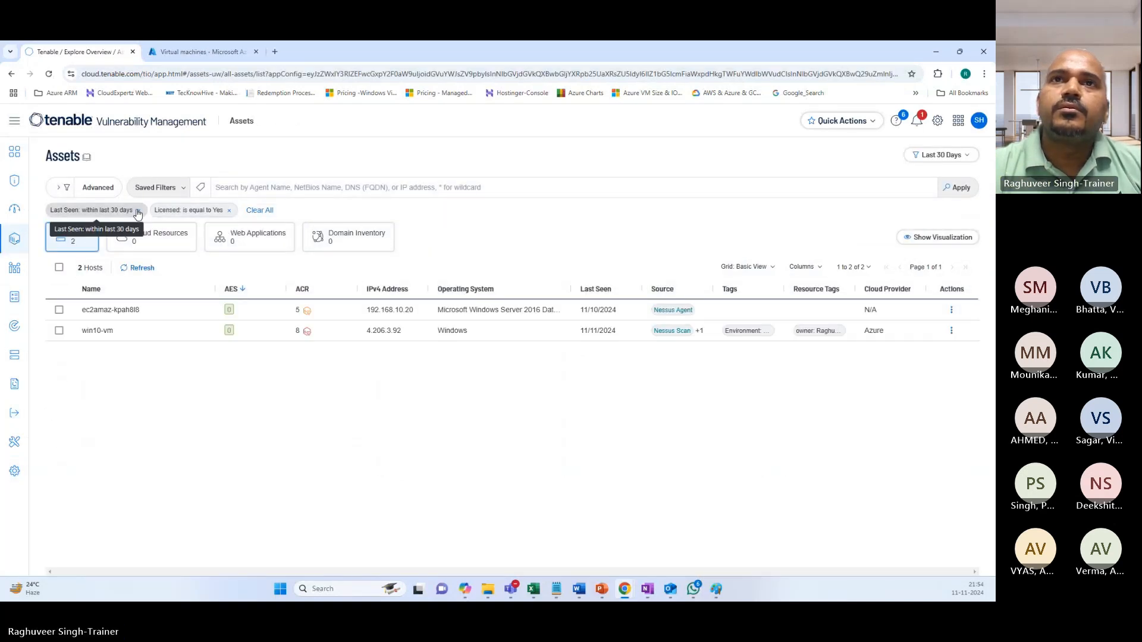
left_click(138, 210)
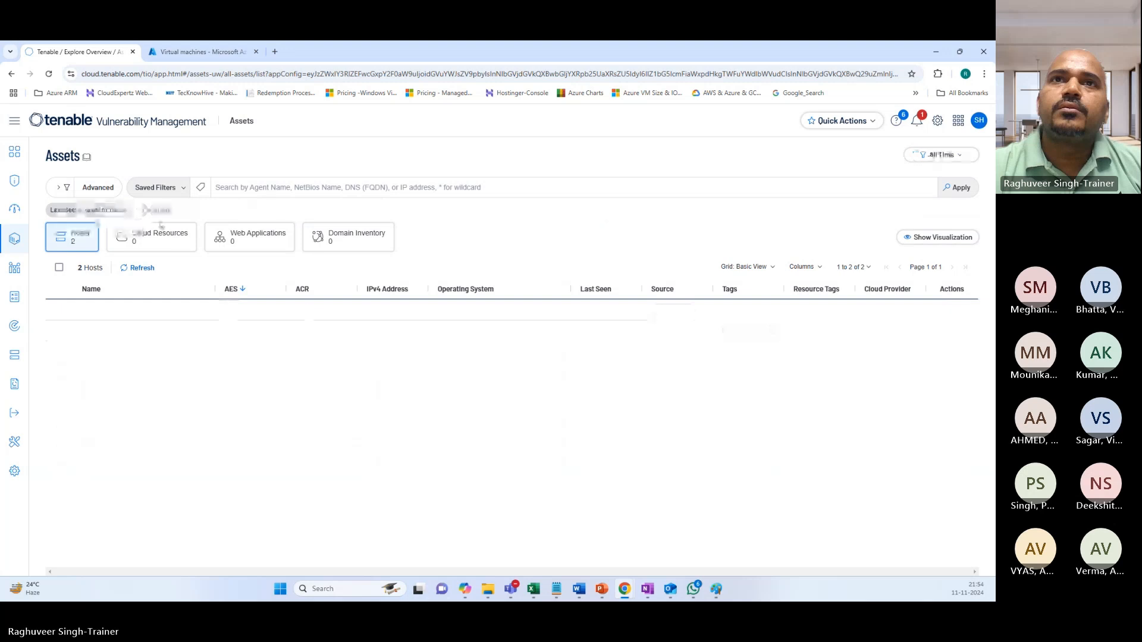
left_click(124, 210)
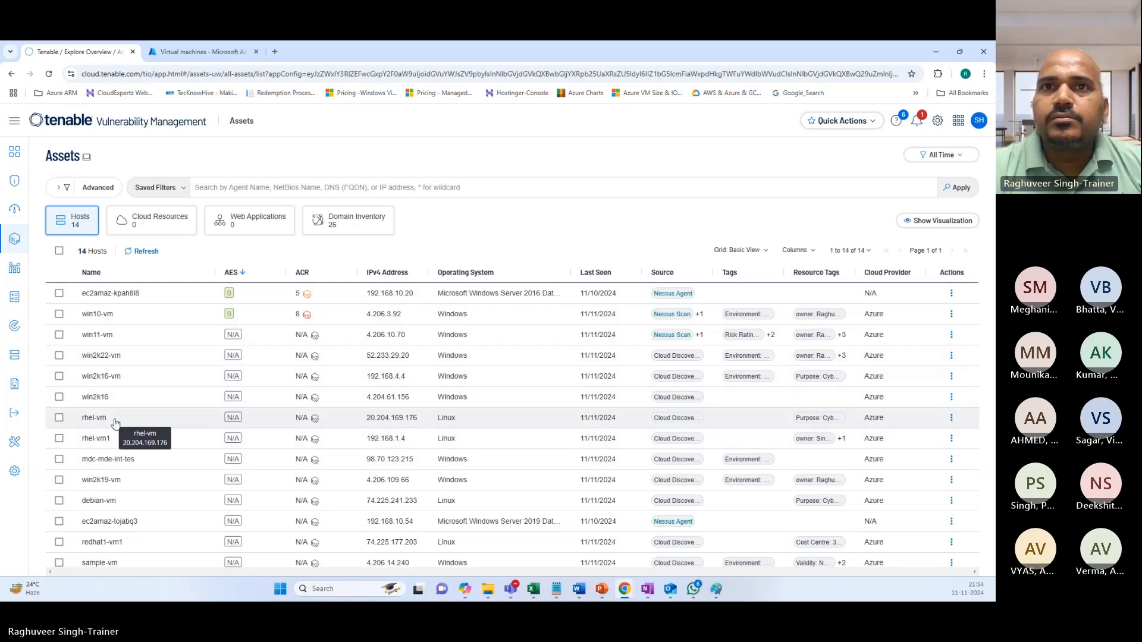
Refresh the Assets list and open sample-vm's details with tags Purpose: Tenable VM Training and Validity: Nov182024.
left_click(59, 397)
left_click(94, 398)
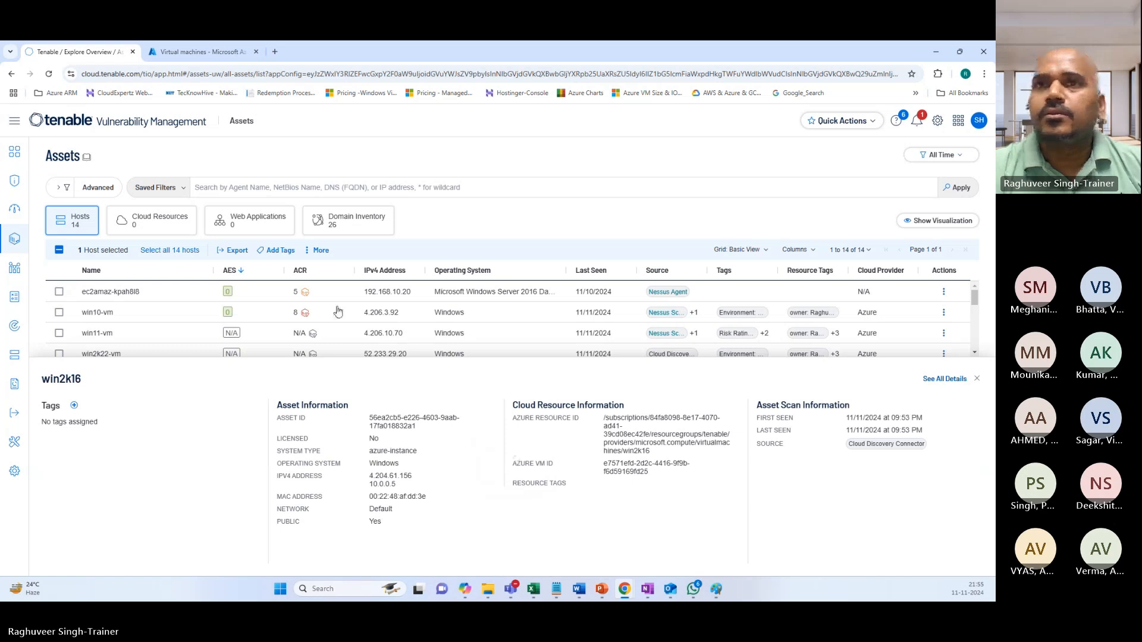
left_click(49, 74)
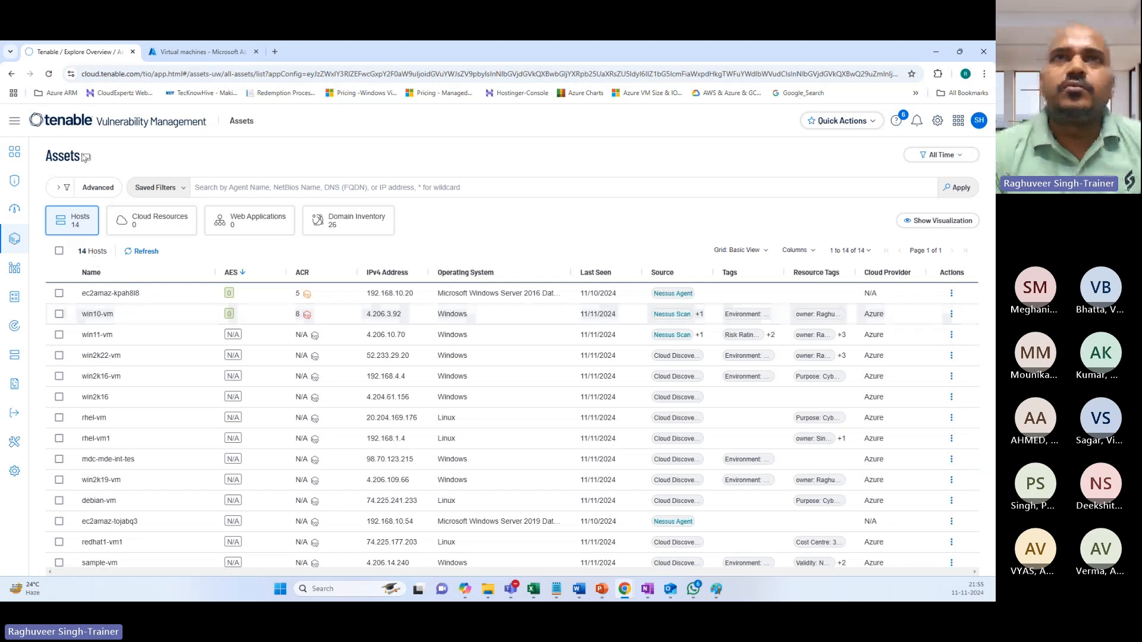
left_click(49, 74)
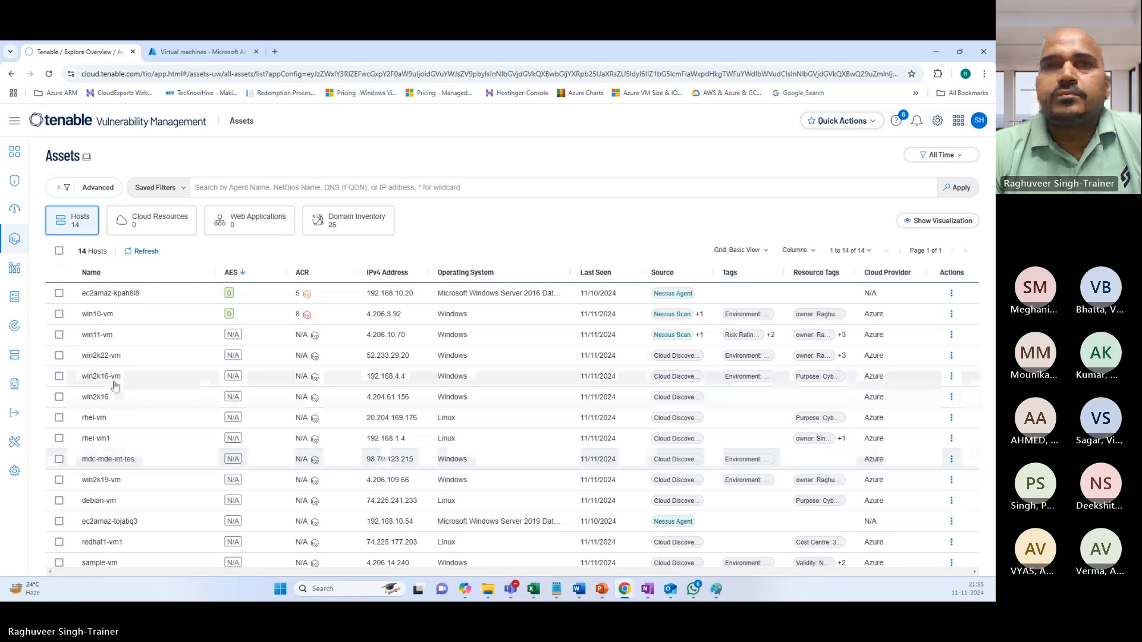
left_click(90, 562)
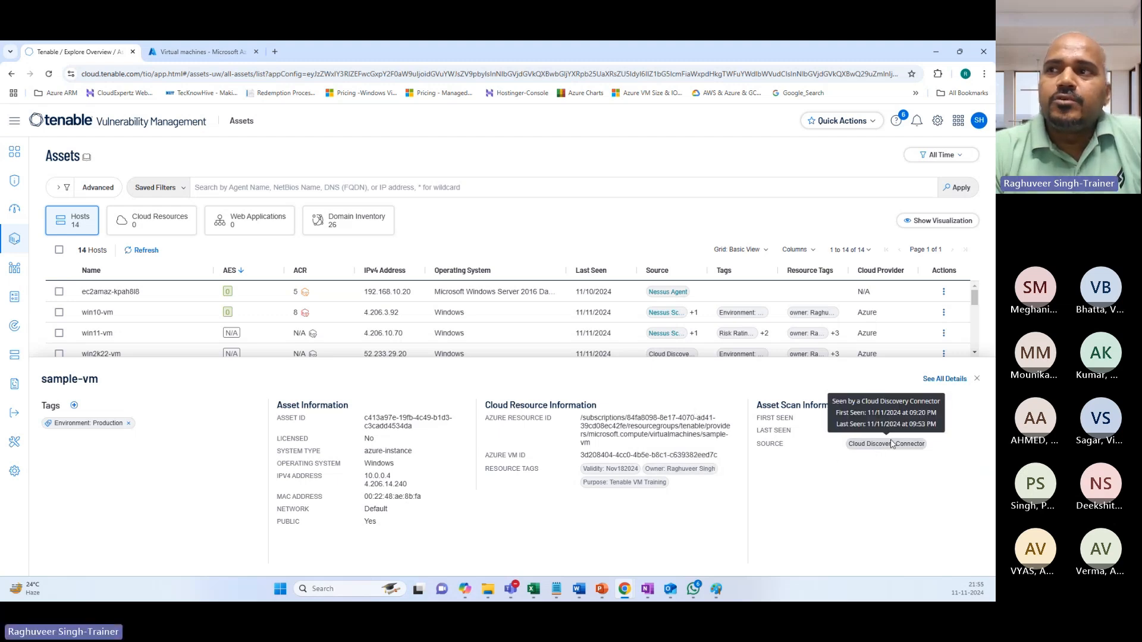
Close sample-vm's panel and open win2k16's details, highlighting its 09:53 PM first and last seen times.
left_click_drag(891, 430, 916, 433)
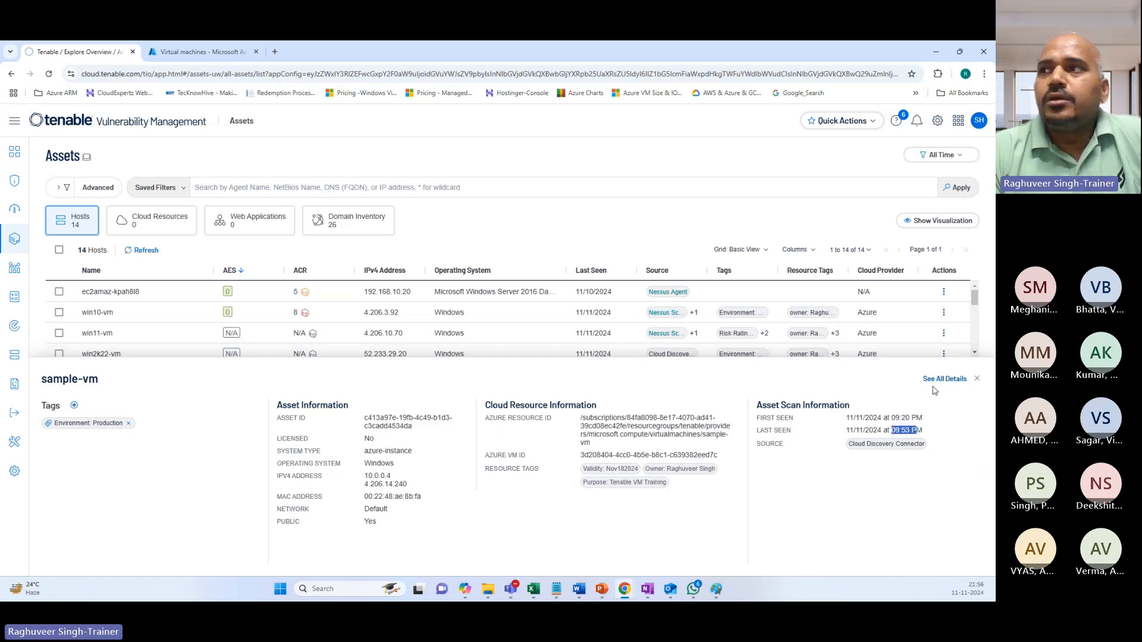
left_click(977, 378)
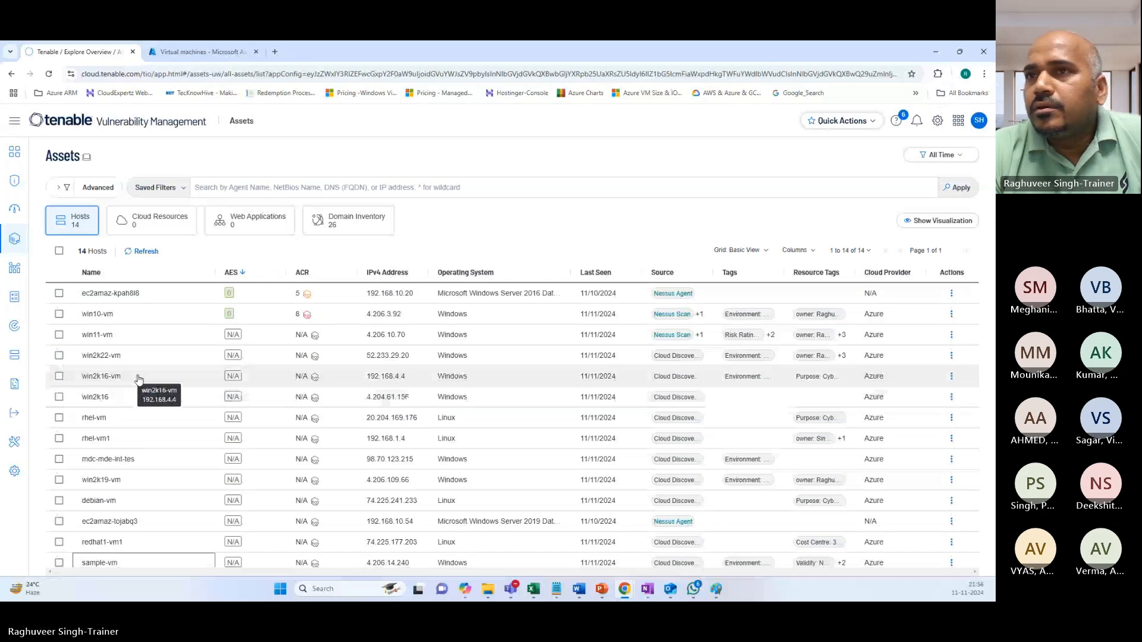
left_click(110, 398)
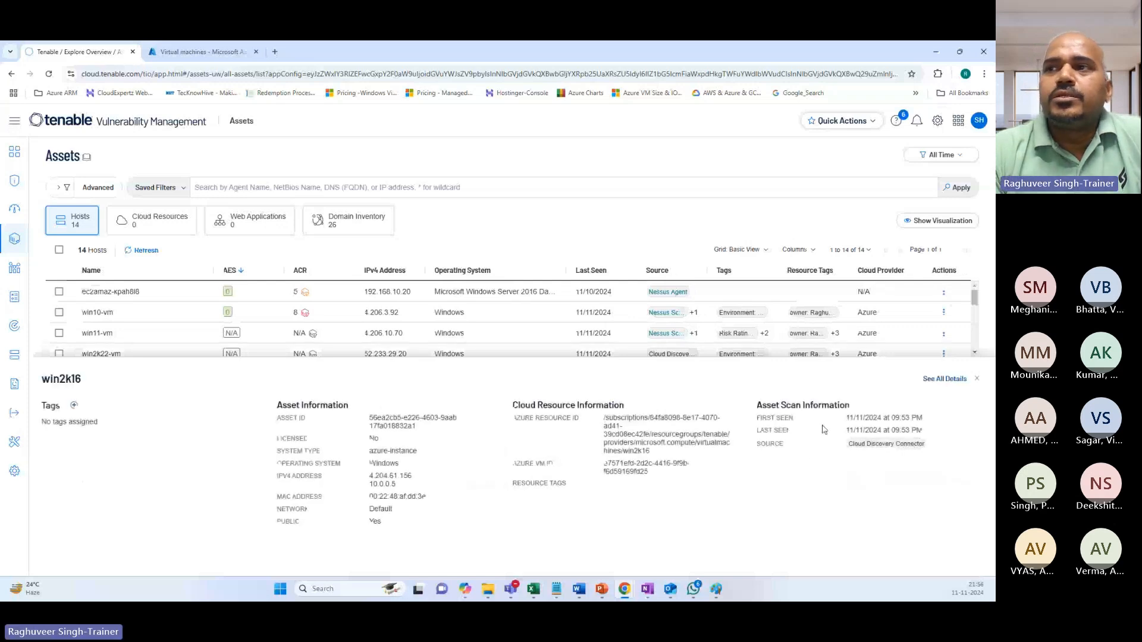
left_click_drag(759, 419, 786, 419)
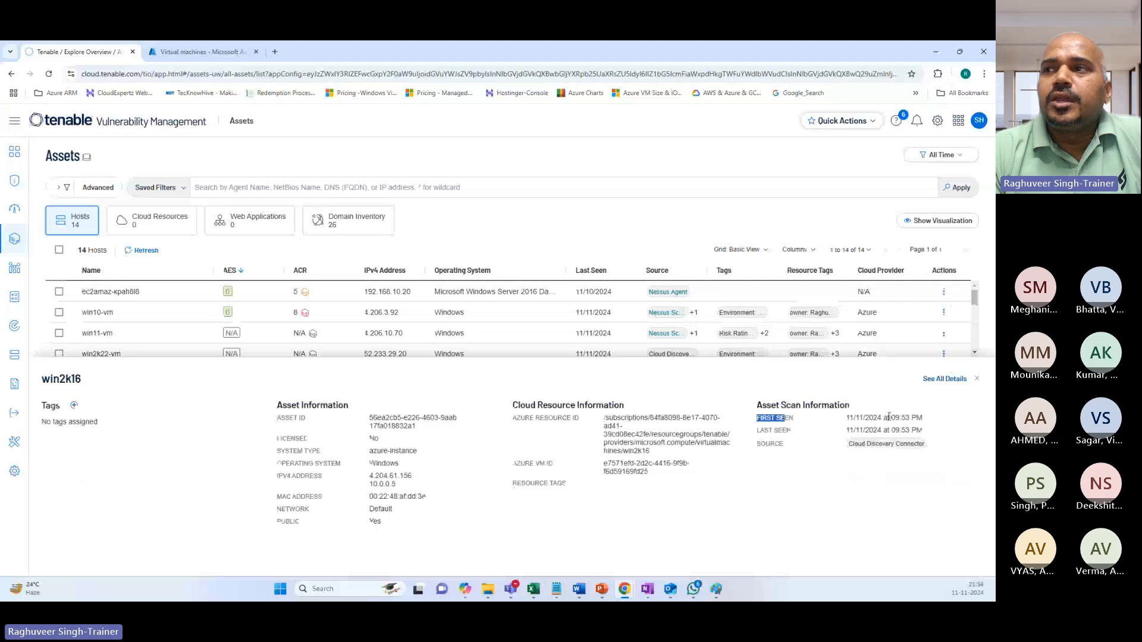
mouse_move(890, 418)
left_mouse_down()
mouse_move(923, 419)
mouse_move(880, 430)
mouse_move(905, 430)
left_mouse_up()
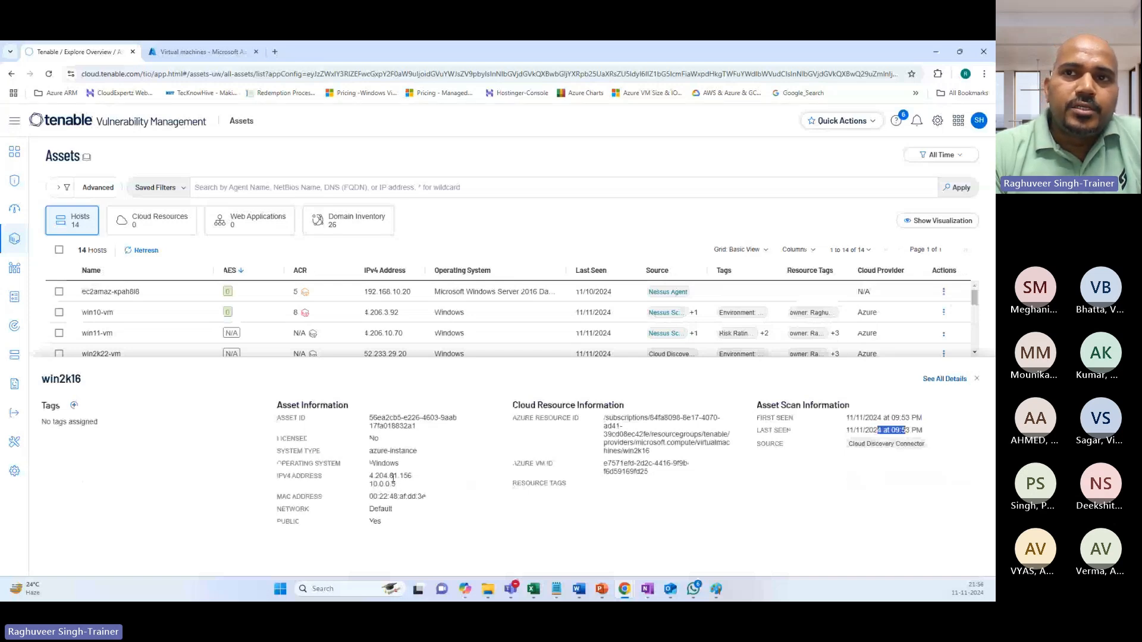
Open the Win2K16 VM overview in Azure: Canada Central, public IP 4.204.61.156, private 10.0.0.5, no tags.
left_click(237, 51)
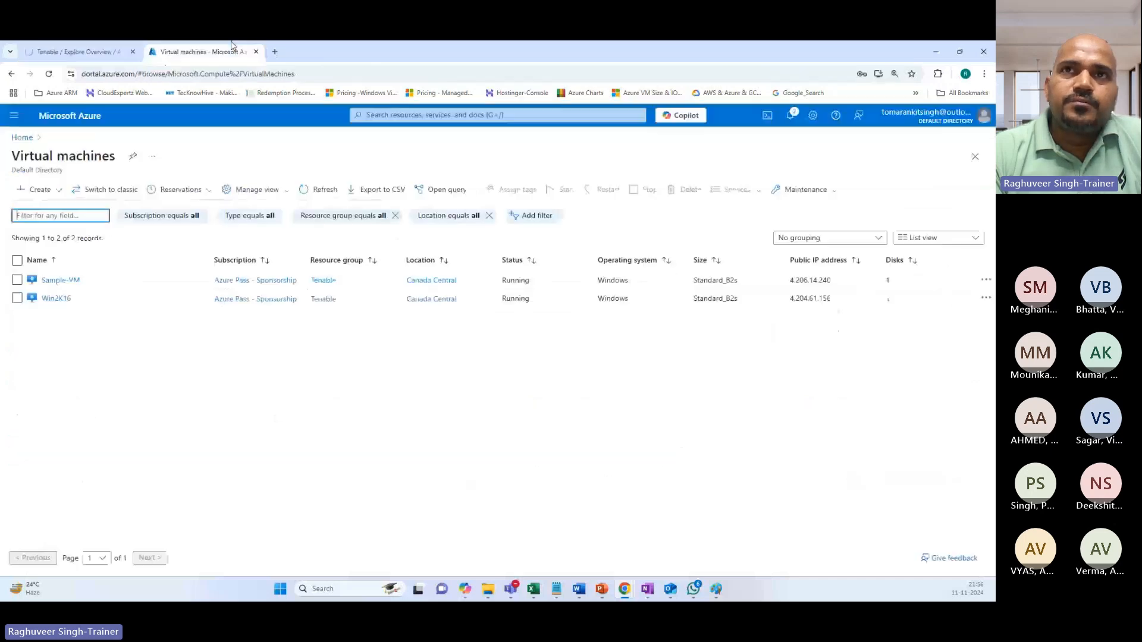
left_click(56, 299)
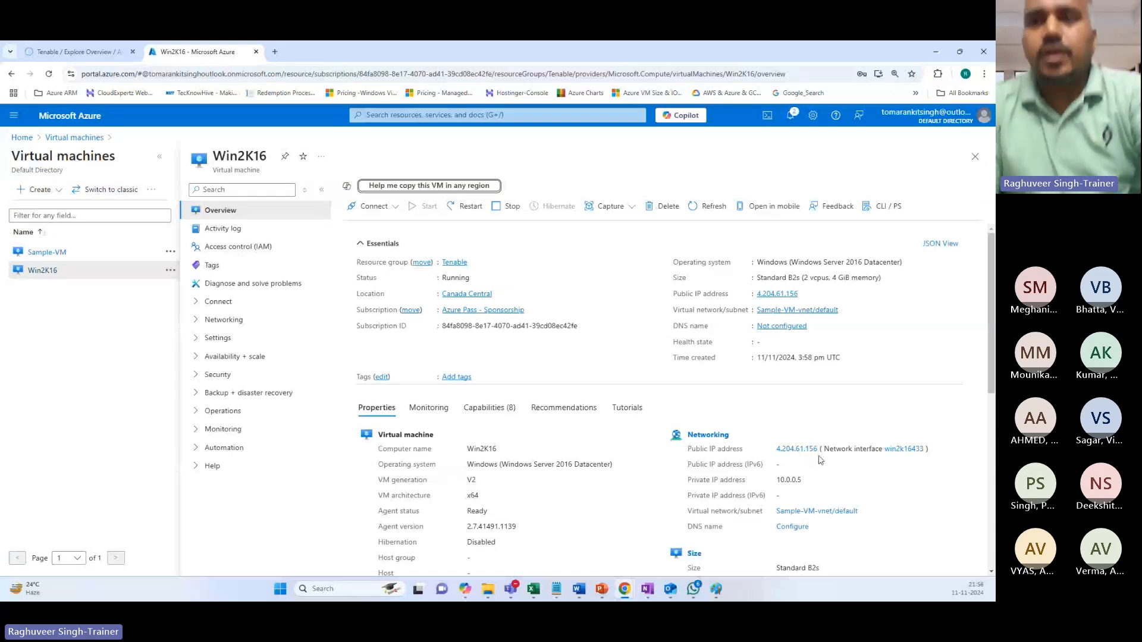
key("alt+Tab")
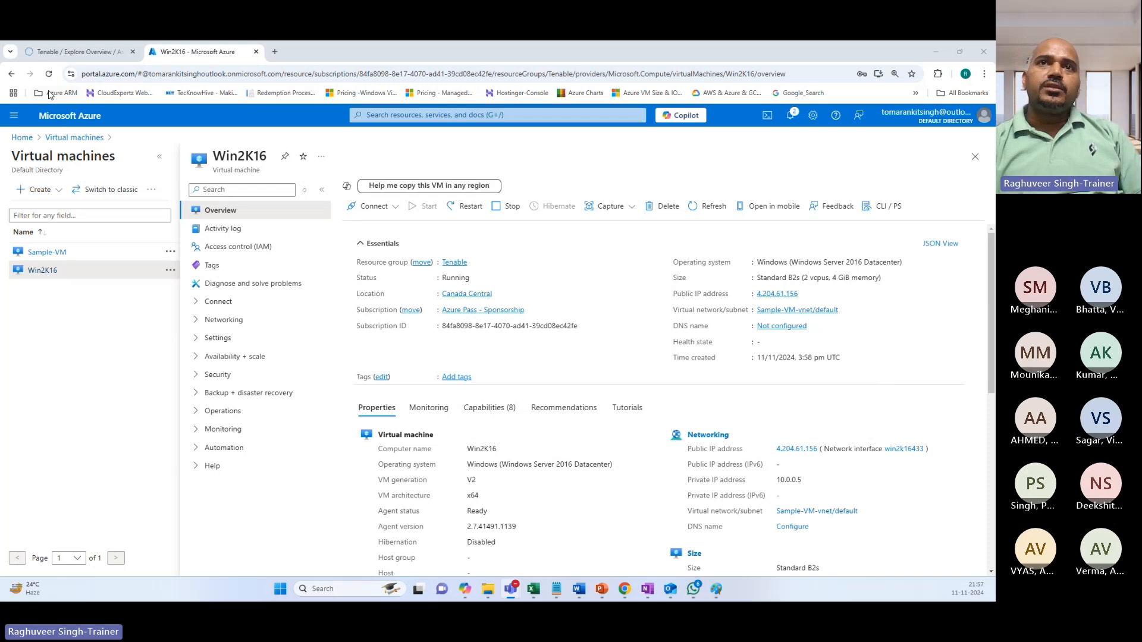
left_click(76, 53)
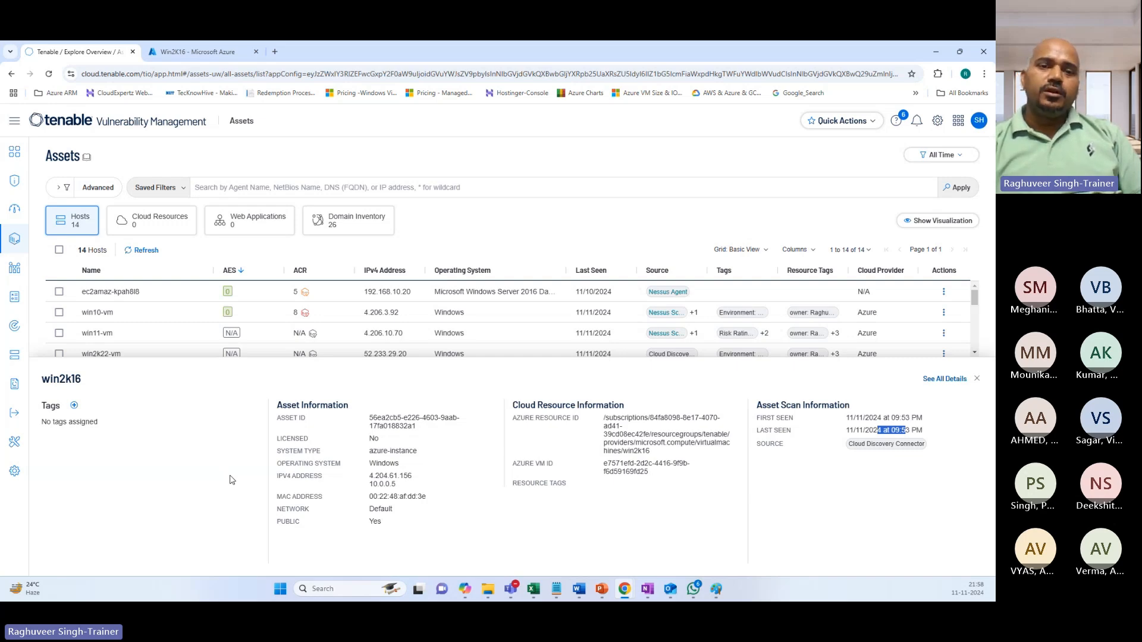
left_click(203, 49)
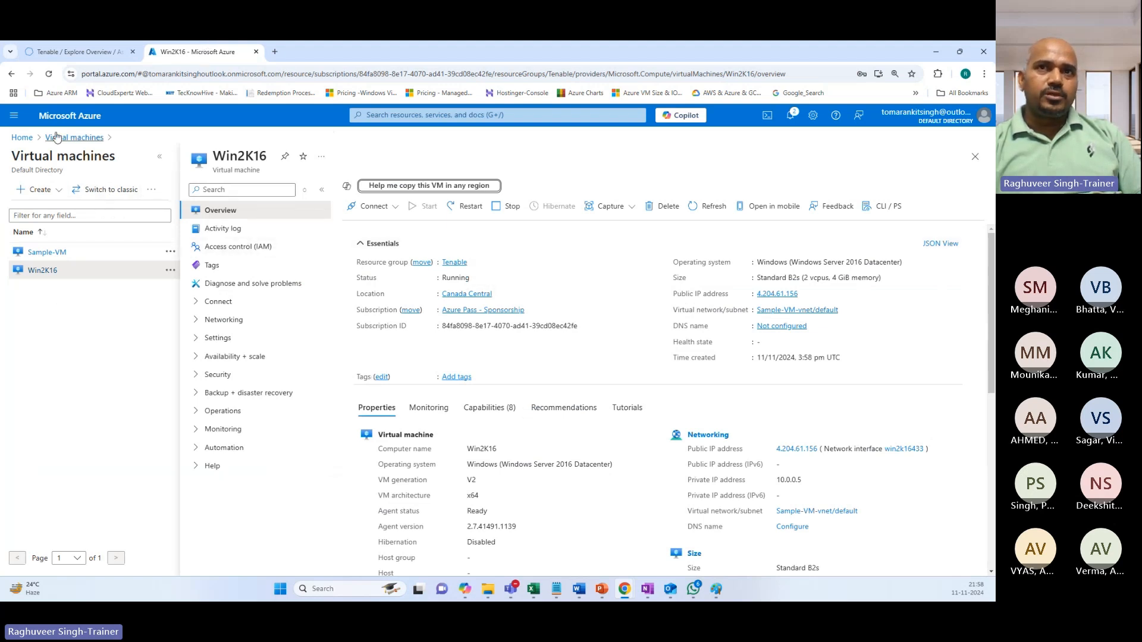
Open Microsoft Entra ID for the Default Directory from the portal search's recent services.
left_click(452, 115)
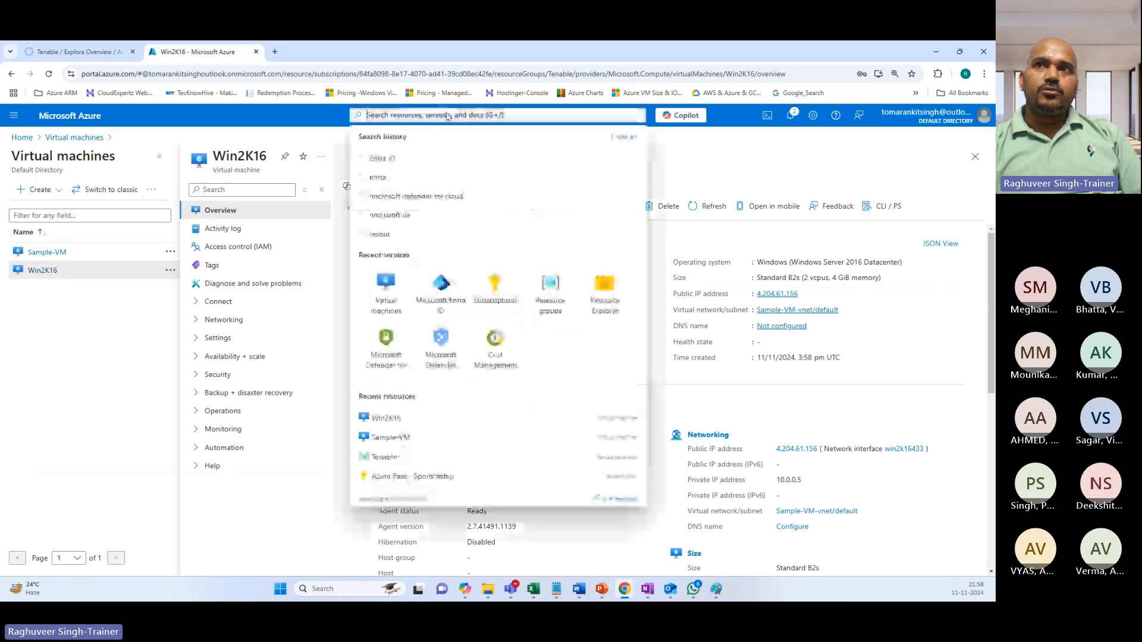
right_click(453, 119)
right_click(432, 285)
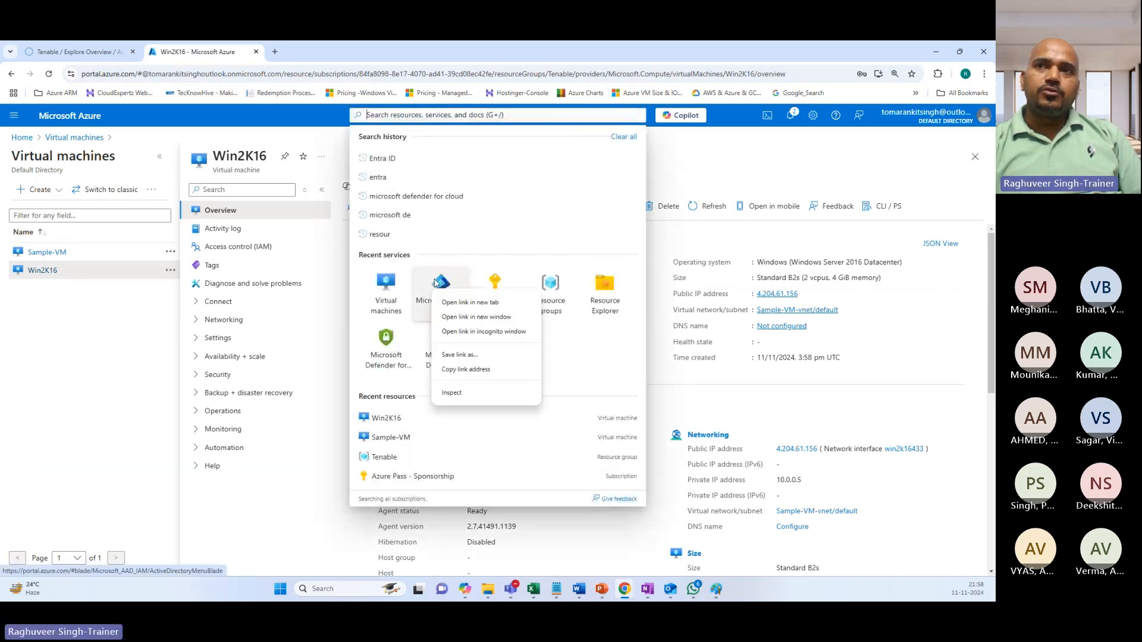
left_click(436, 283)
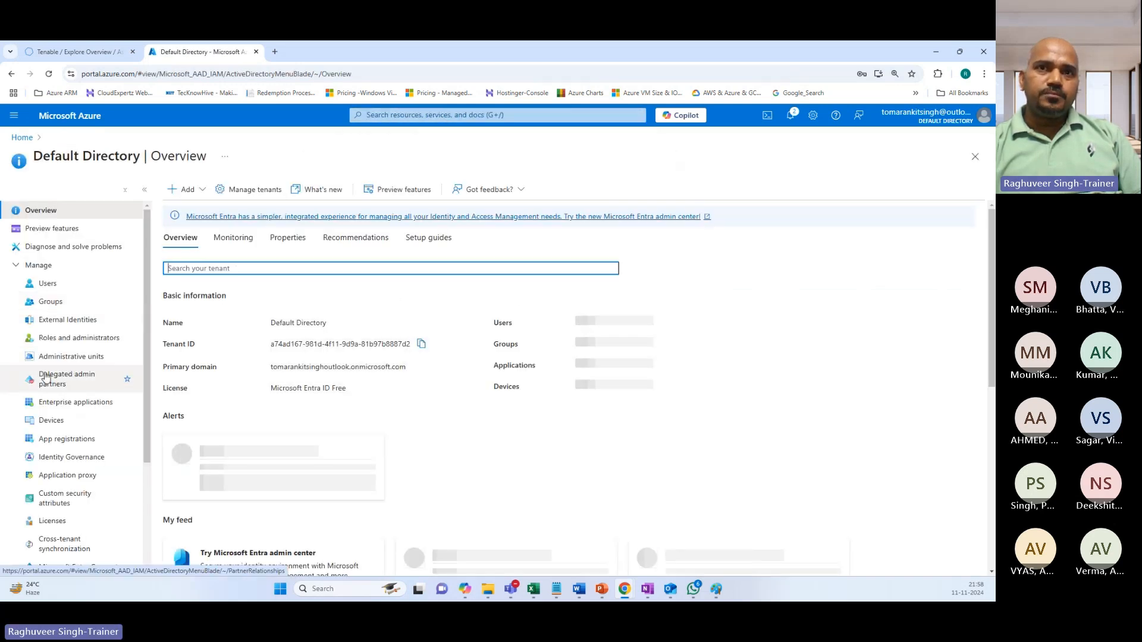
Open Users under Manage to show the Default Directory's All users list of 14 users.
right_click(46, 292)
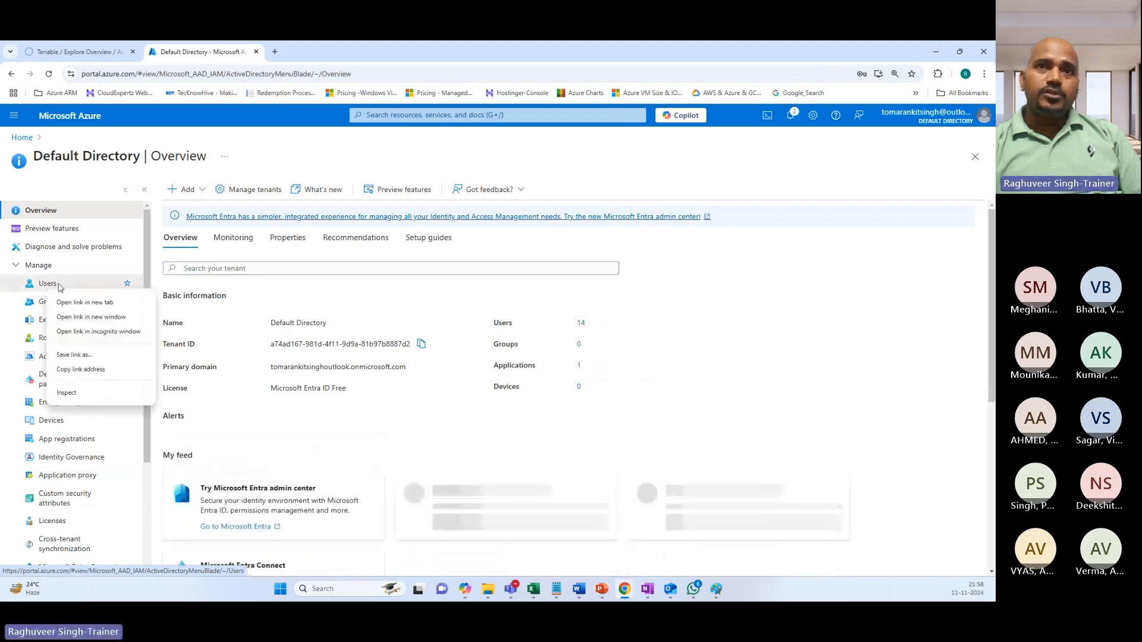
left_click(40, 285)
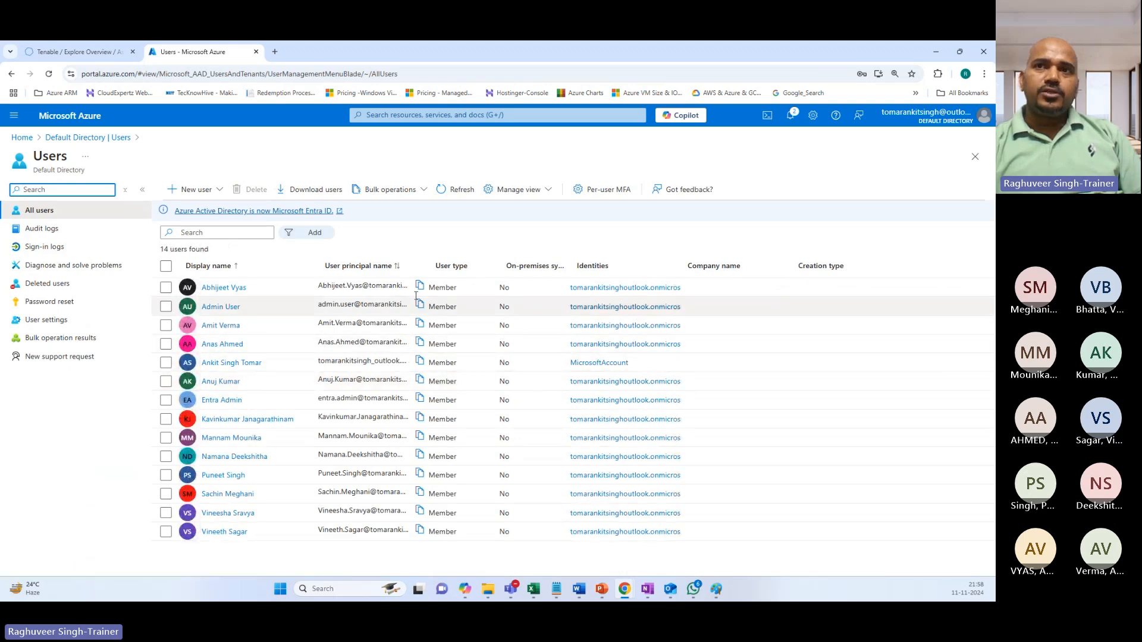
right_click(462, 271)
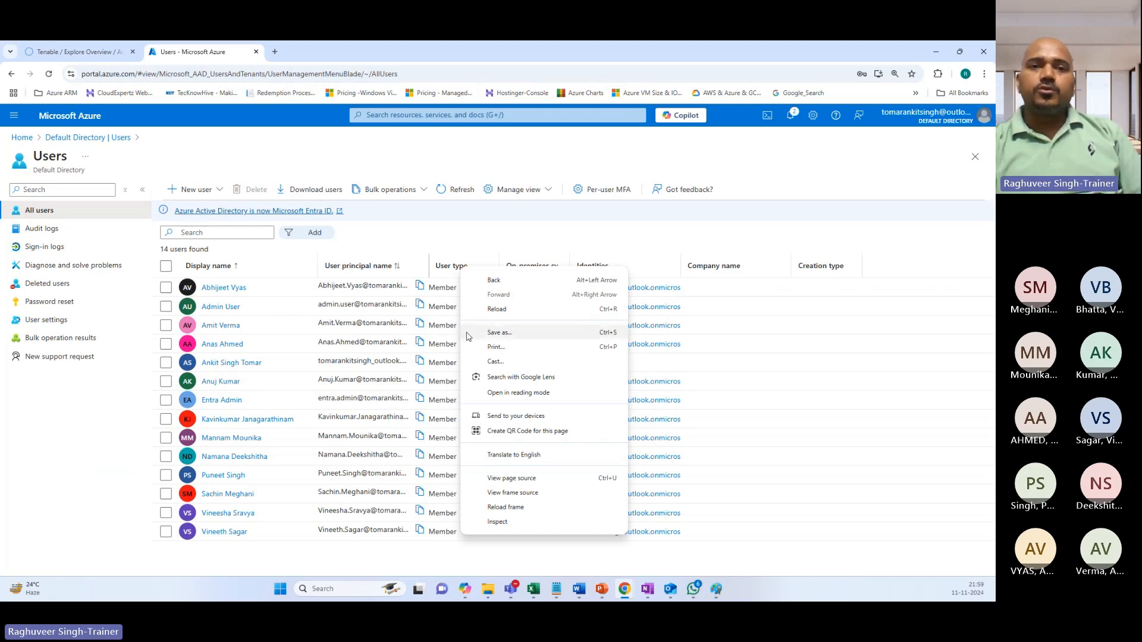
key("alt+Tab")
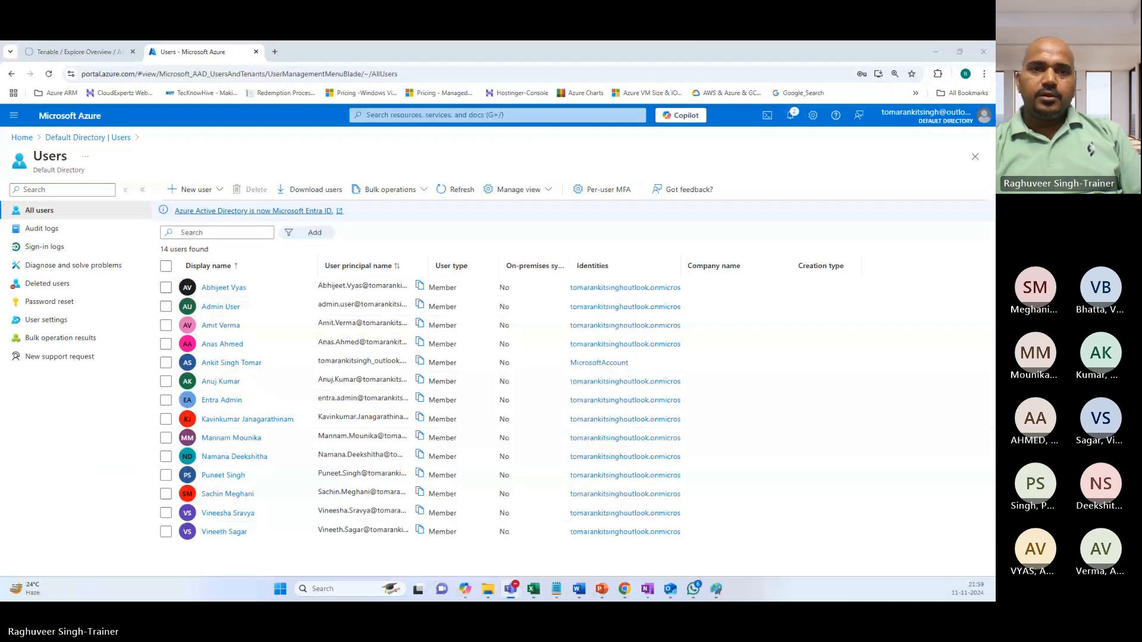